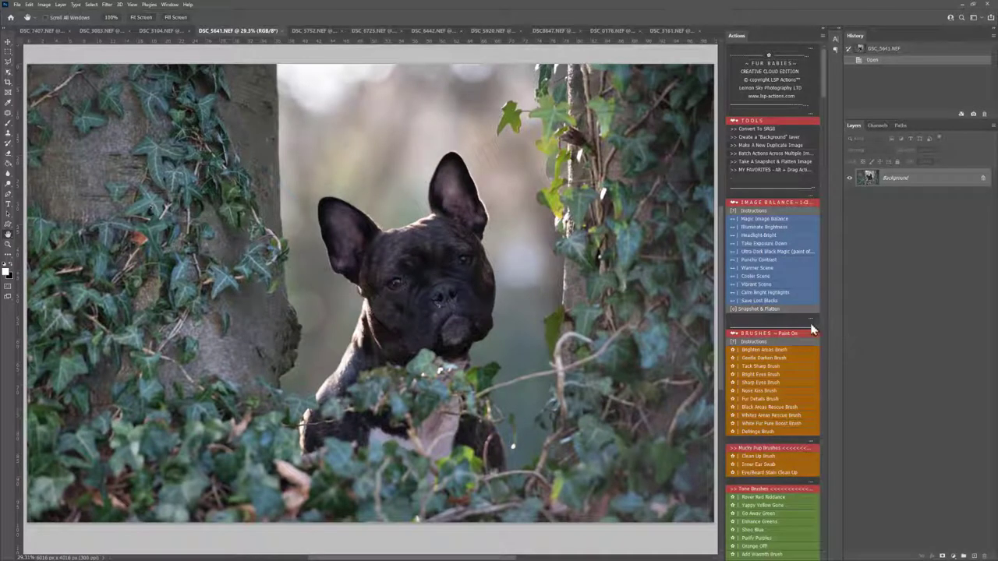
View the photo DSC_5752.NEF and return to DSC_5641.NEF.
scroll(684, 307, "up", 1)
scroll(645, 290, "down", 1)
scroll(645, 290, "down", 1)
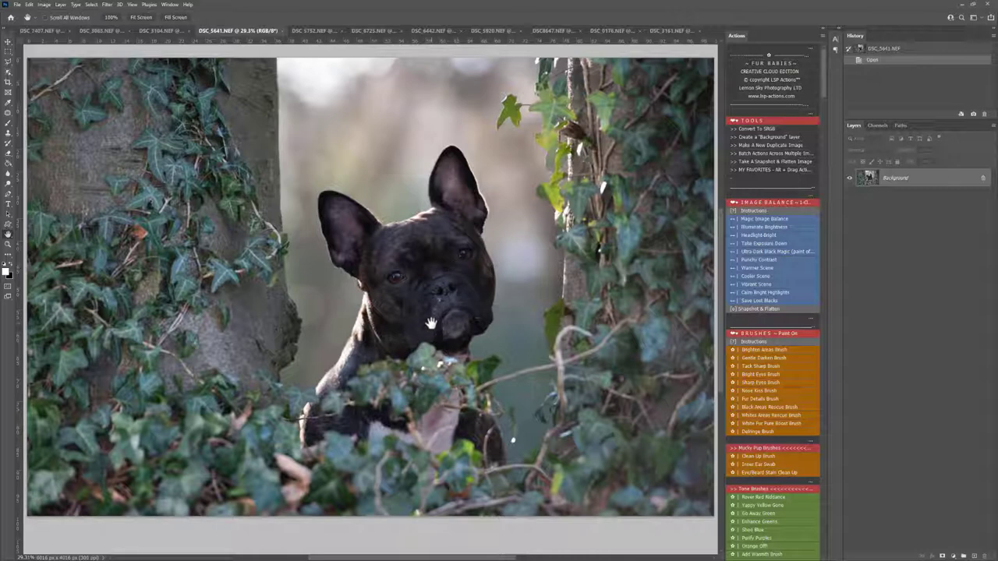
left_click(310, 30)
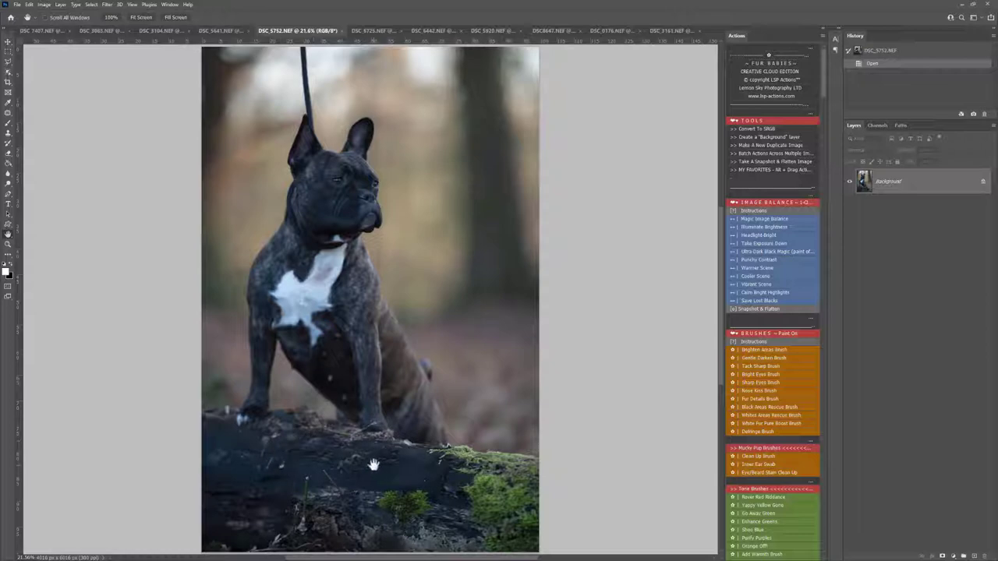
left_click(223, 32)
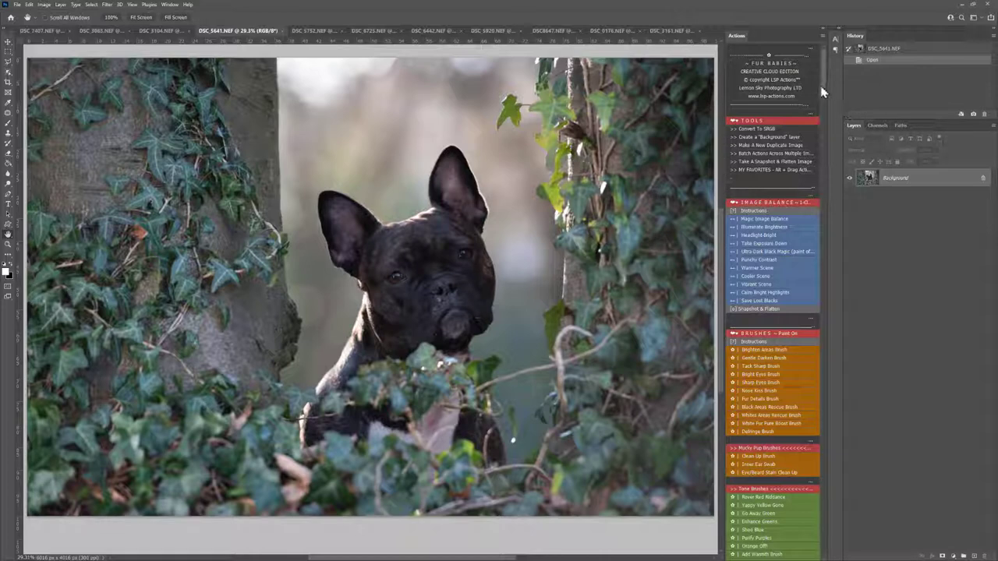
Apply the Magic Image Balance action at 43% opacity and add the Warmer Scene action.
left_click(780, 221)
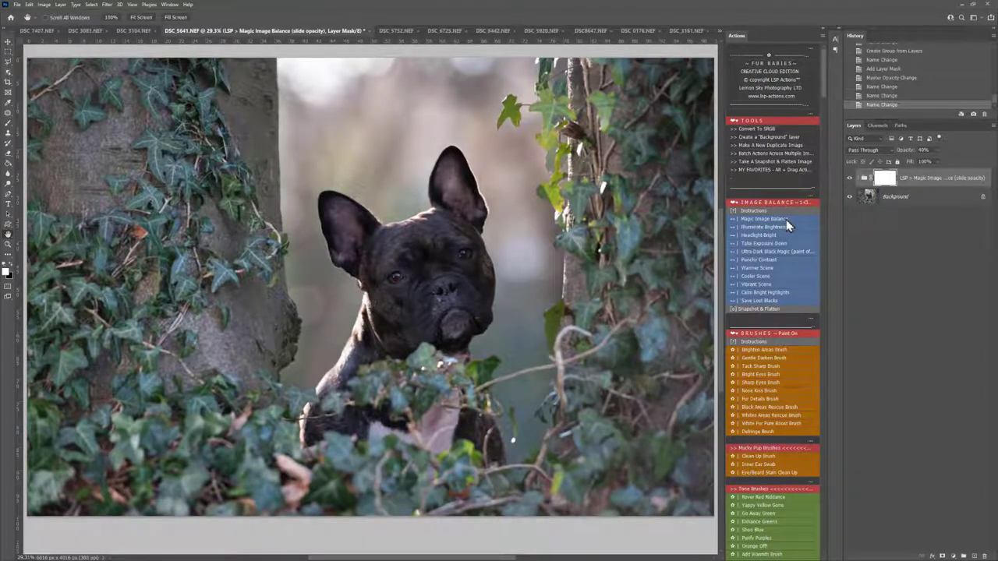
left_click(908, 179)
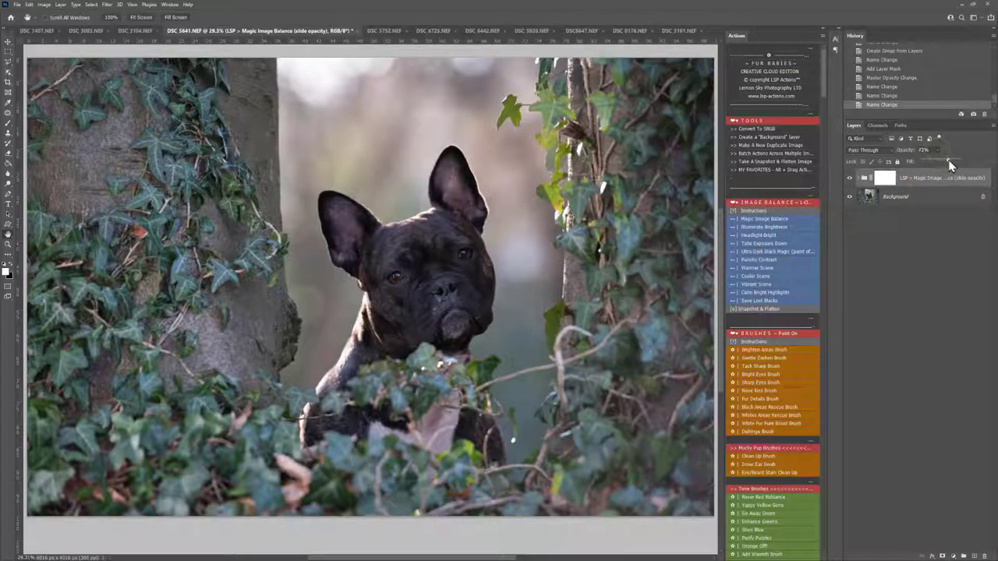
left_click_drag(950, 163, 933, 163)
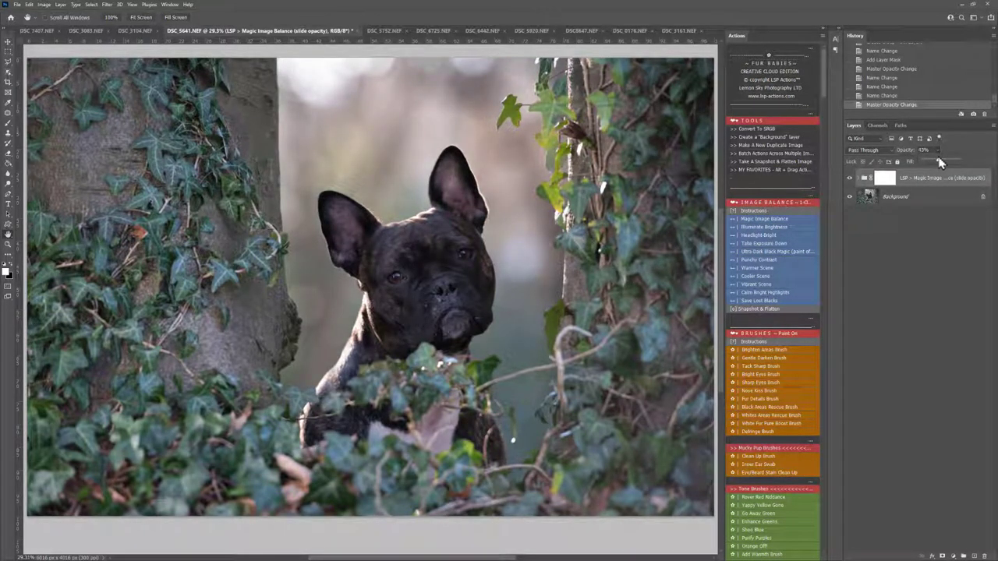
left_click(766, 270)
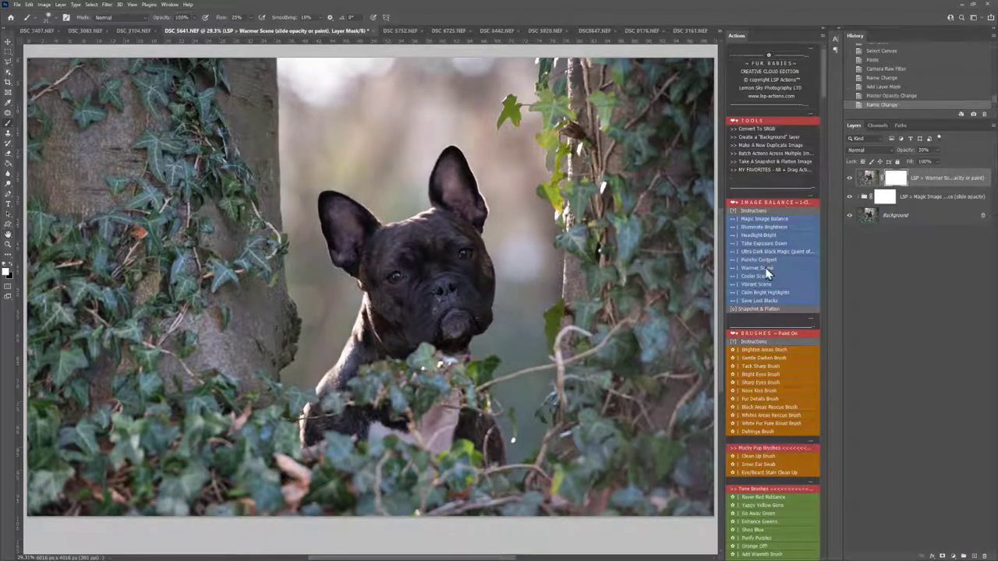
Apply the Save Lost Blacks action at 27% opacity and flatten the image with Snapshot & Flatten.
scroll(766, 269, "down", 1)
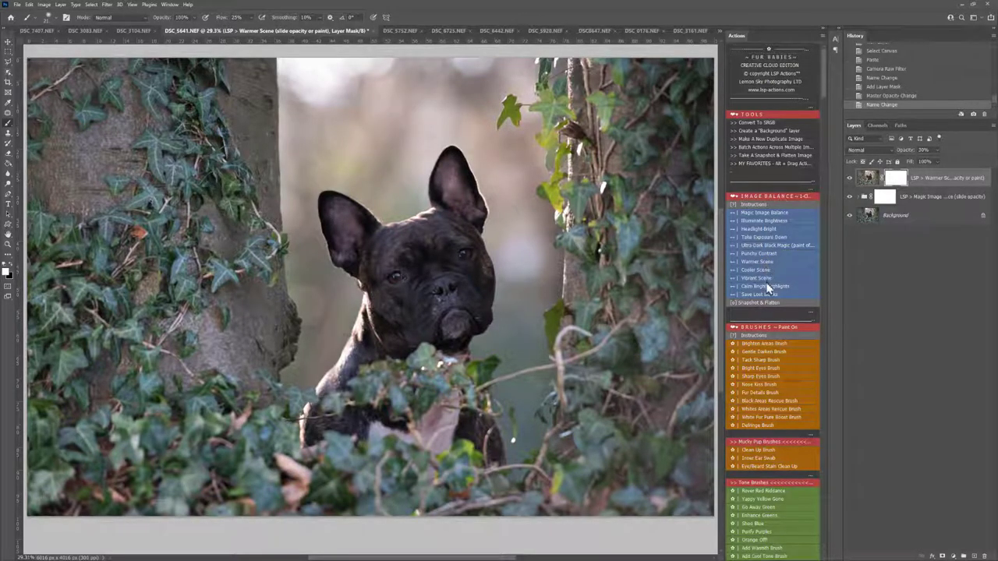
left_click(768, 301)
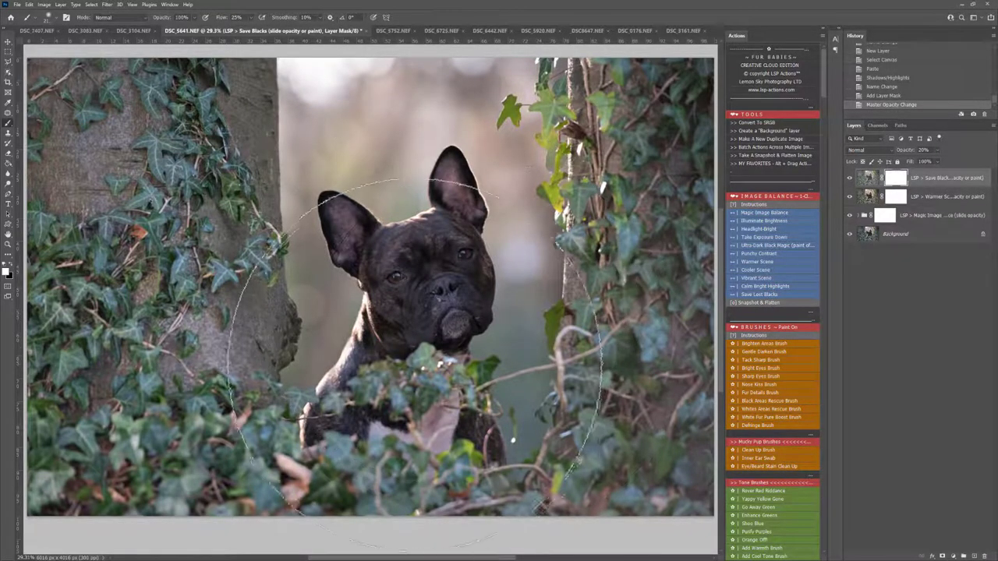
left_click(936, 151)
mouse_move(934, 161)
left_mouse_down()
mouse_move(981, 165)
mouse_move(935, 166)
left_mouse_up()
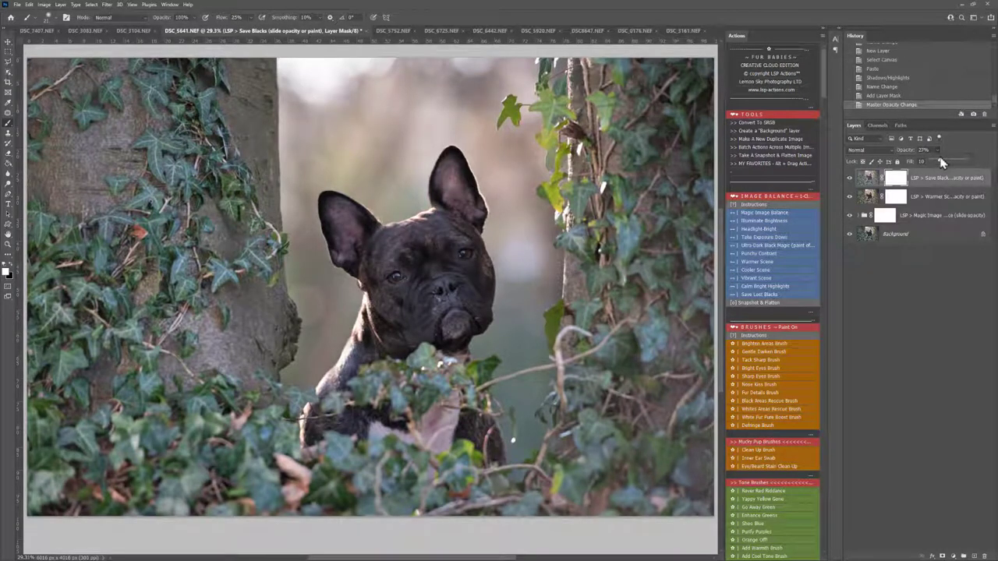
left_click(761, 303)
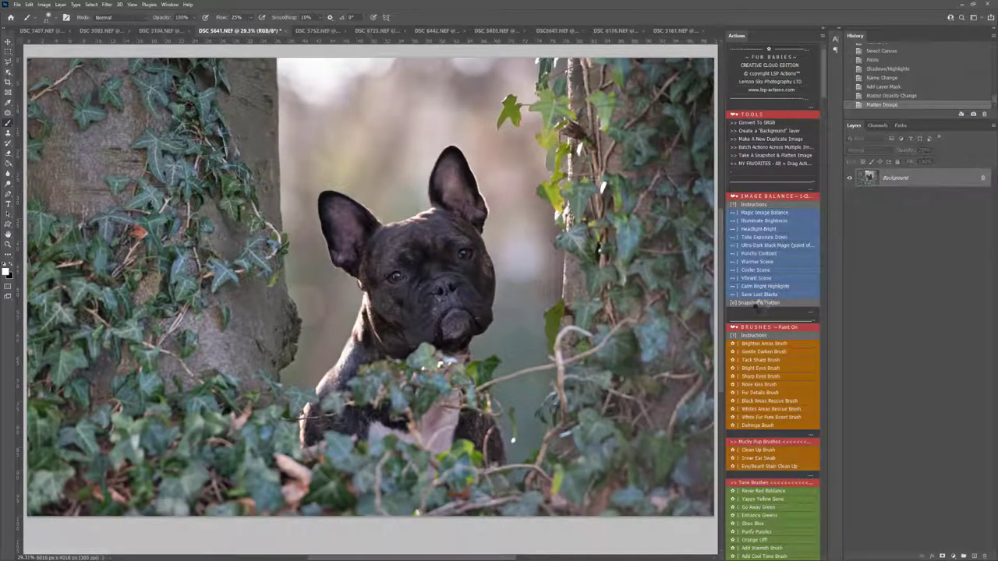
Add the Brighten Areas Brush layer and paint the effect over the dog's face and chest.
scroll(770, 302, "down", 3)
scroll(768, 296, "down", 2)
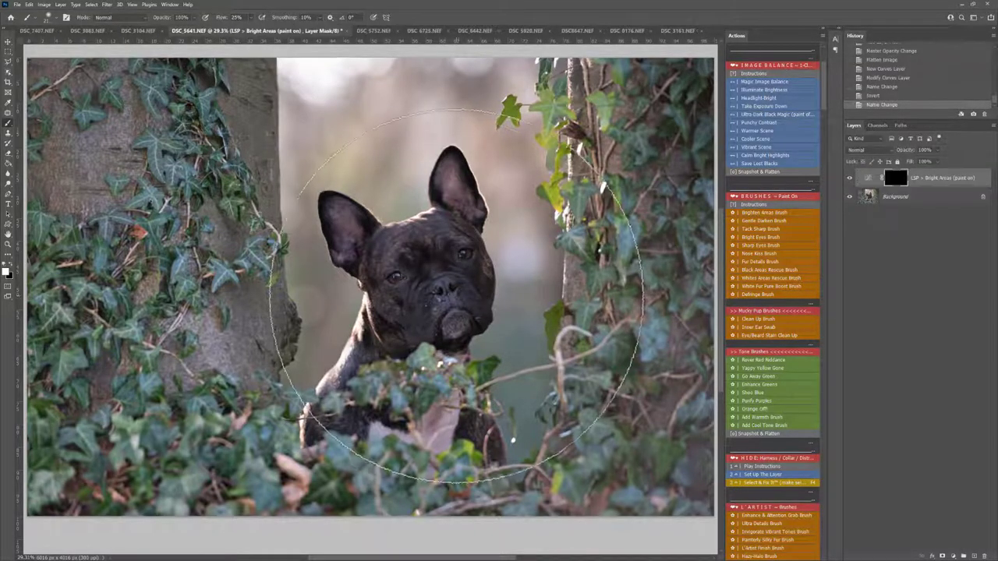
left_click(429, 287)
left_click(432, 291)
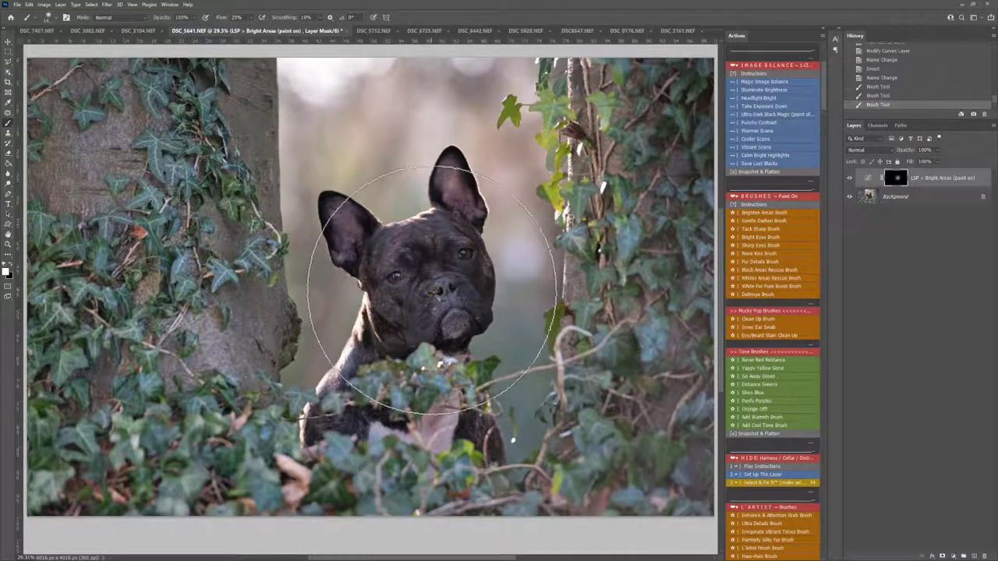
left_click(427, 303)
left_click(418, 335)
left_click(401, 369)
left_click(415, 327)
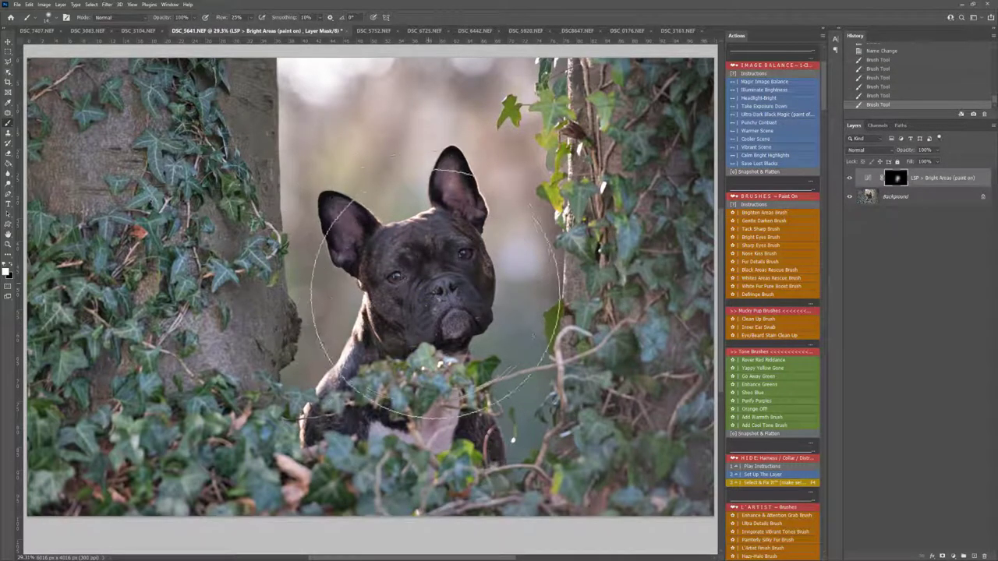
left_click(432, 283)
key("bracketleft")
key("bracketleft")
key("bracketleft")
left_click_drag(438, 280, 434, 294)
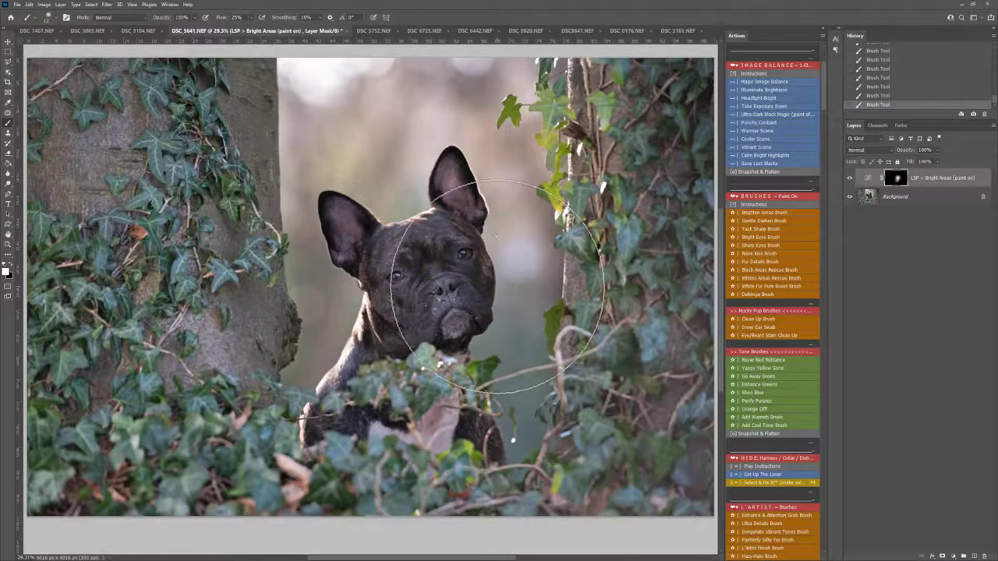
Add the Black Areas Rescue Brush layer and paint with a smaller brush over the dog's face and down to the chest.
left_click(752, 271)
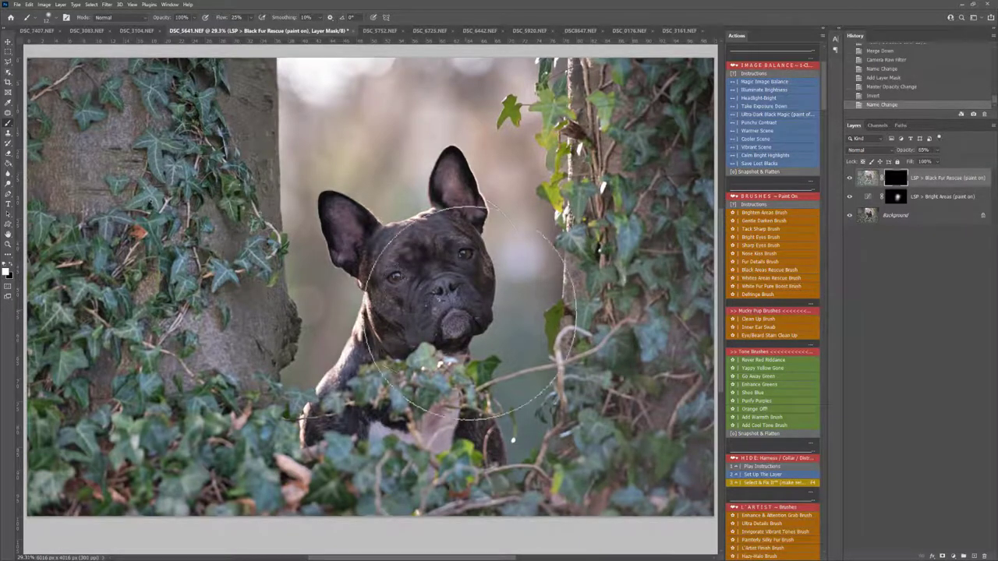
key("[")
key("[")
key("[")
left_click(432, 276)
left_click(457, 291)
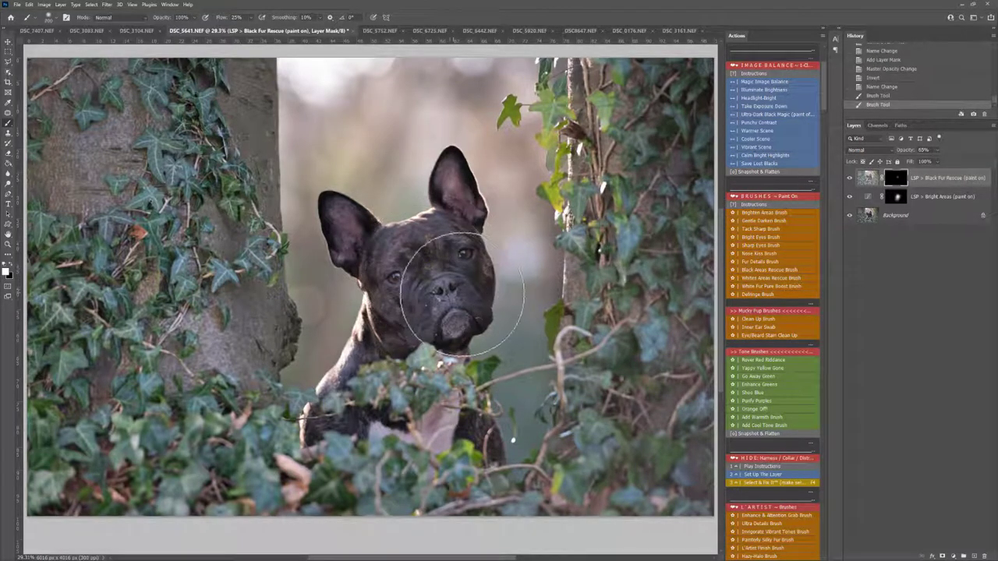
left_click(429, 283)
mouse_move(426, 282)
left_mouse_down()
mouse_move(423, 273)
mouse_move(437, 308)
mouse_move(421, 343)
mouse_move(442, 366)
left_mouse_up()
mouse_move(443, 429)
left_mouse_down()
mouse_move(472, 433)
mouse_move(446, 433)
left_mouse_up()
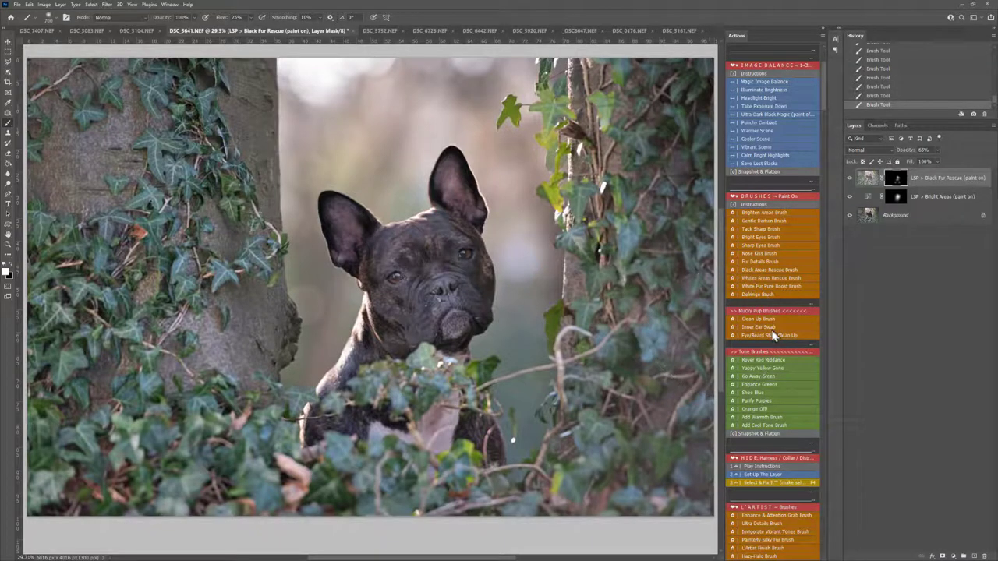
Add the Rover Red Riddance layer and paint out the reds on the dog's chest and both ears.
left_click(767, 361)
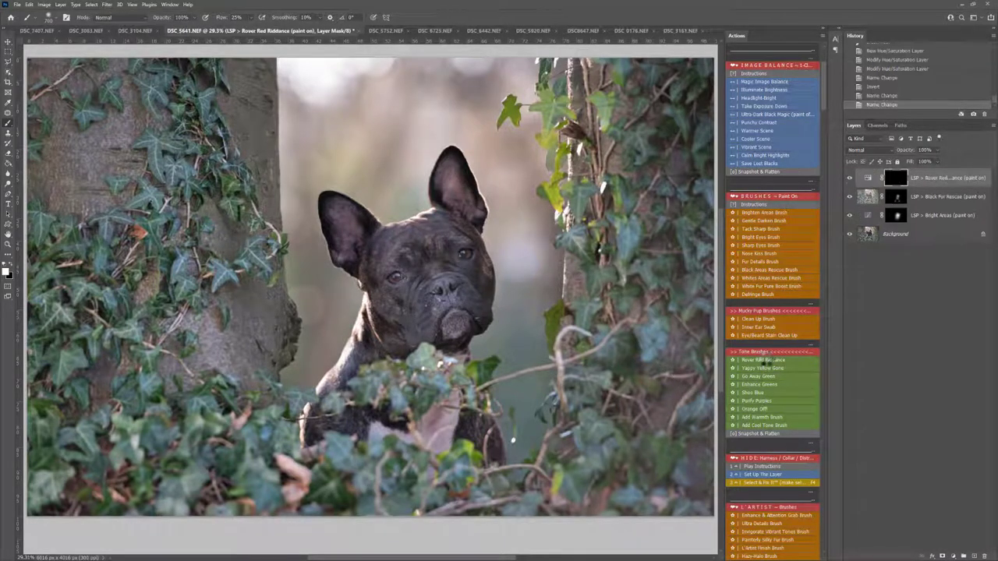
mouse_move(433, 430)
left_mouse_down()
mouse_move(425, 436)
mouse_move(437, 424)
mouse_move(431, 414)
left_mouse_up()
mouse_move(367, 227)
left_mouse_down()
mouse_move(343, 234)
mouse_move(342, 258)
left_mouse_up()
left_click_drag(457, 176, 447, 194)
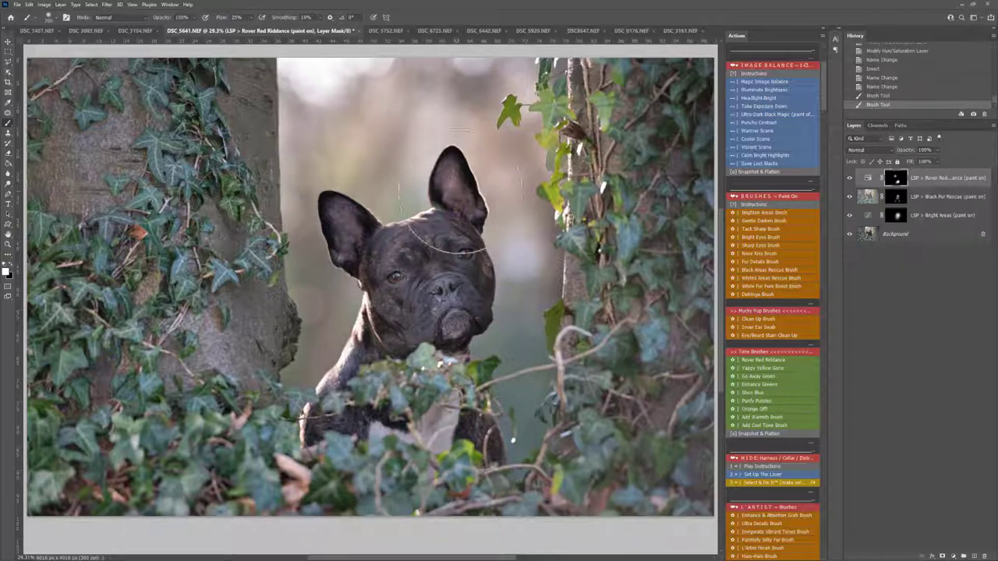
mouse_move(454, 349)
left_mouse_down()
mouse_move(454, 393)
mouse_move(383, 398)
mouse_move(477, 409)
mouse_move(439, 433)
left_mouse_up()
Add the Enhance Greens layer, paint it over the ivy, and compare the image with all adjustment layers hidden and shown.
scroll(751, 337, "down", 3)
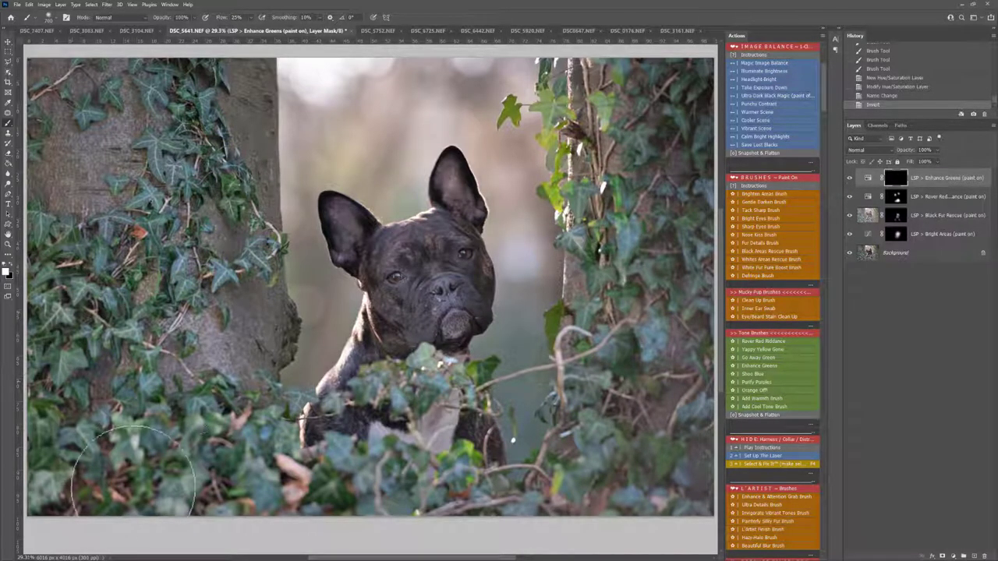
mouse_move(133, 487)
left_mouse_down()
mouse_move(450, 423)
mouse_move(431, 427)
mouse_move(422, 448)
mouse_move(382, 453)
mouse_move(460, 444)
left_mouse_up()
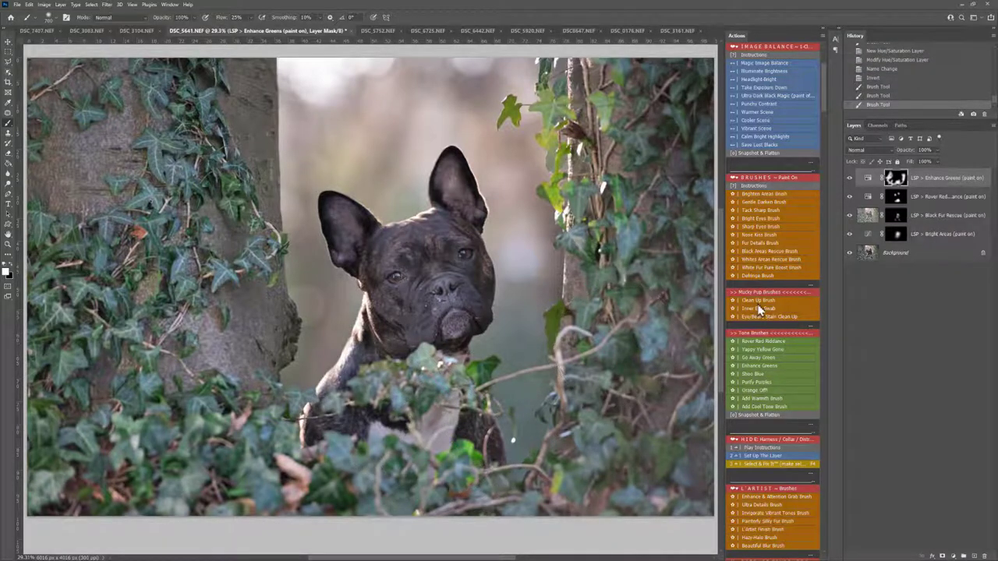
left_click_drag(851, 234, 850, 179)
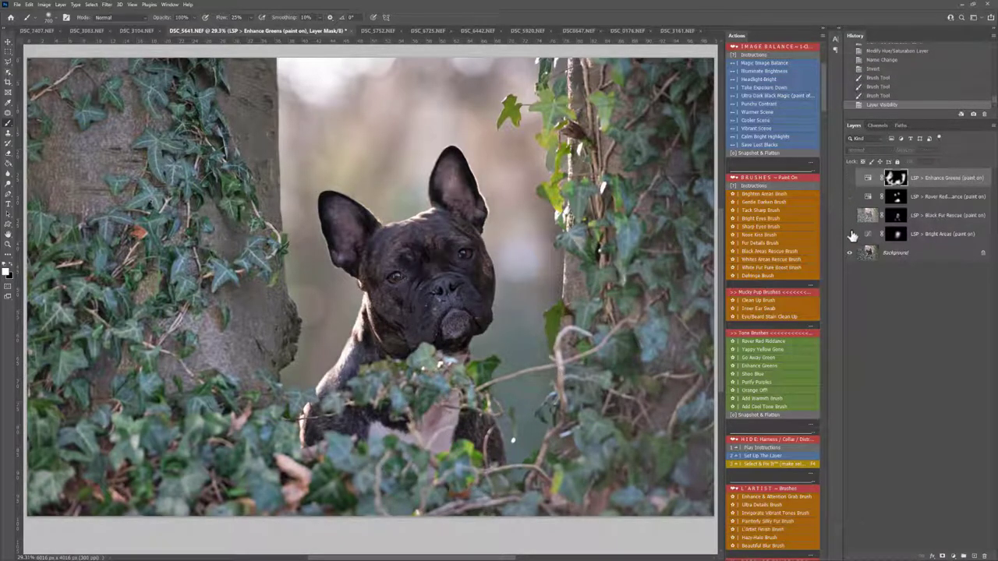
left_click_drag(852, 235, 849, 179)
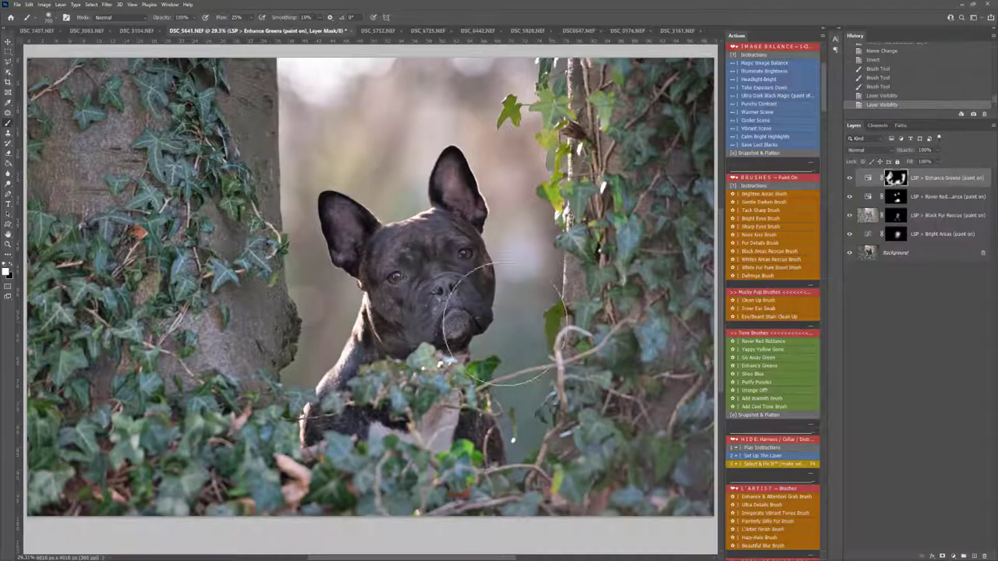
Add the Nose Kiss Brush layer and paint the dog's nose with a much smaller brush.
key("z")
left_click(433, 286)
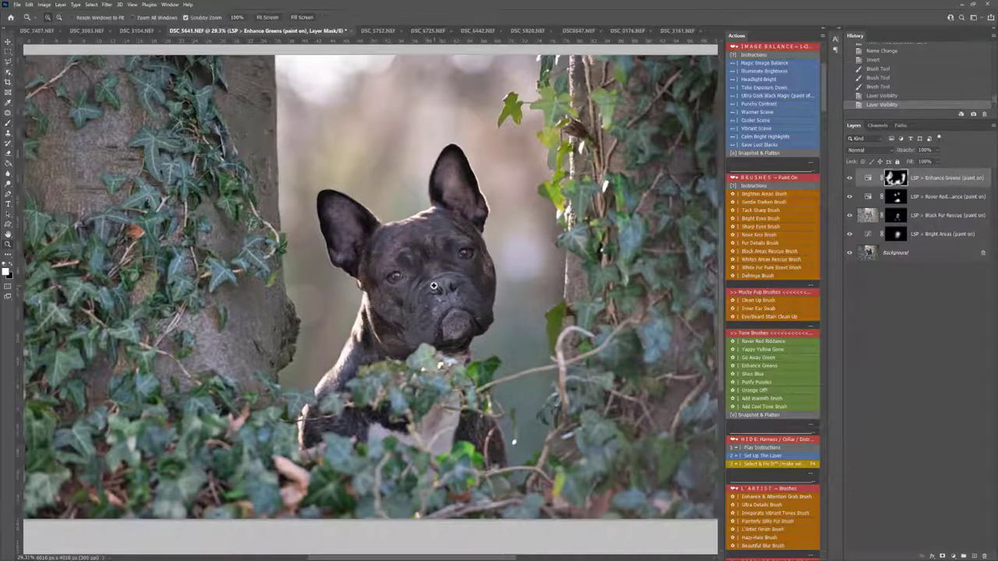
left_click(433, 286)
left_click(433, 286)
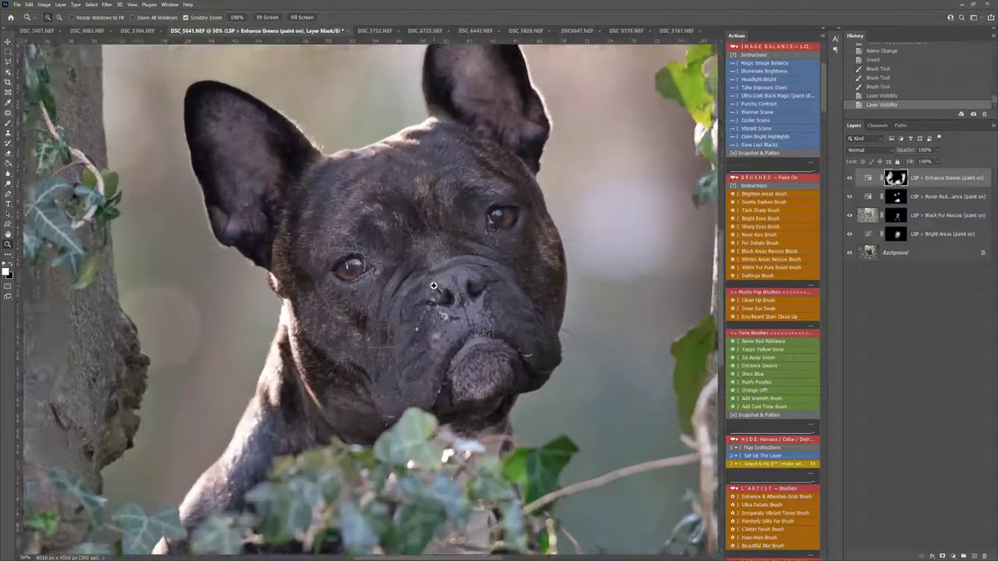
key("b")
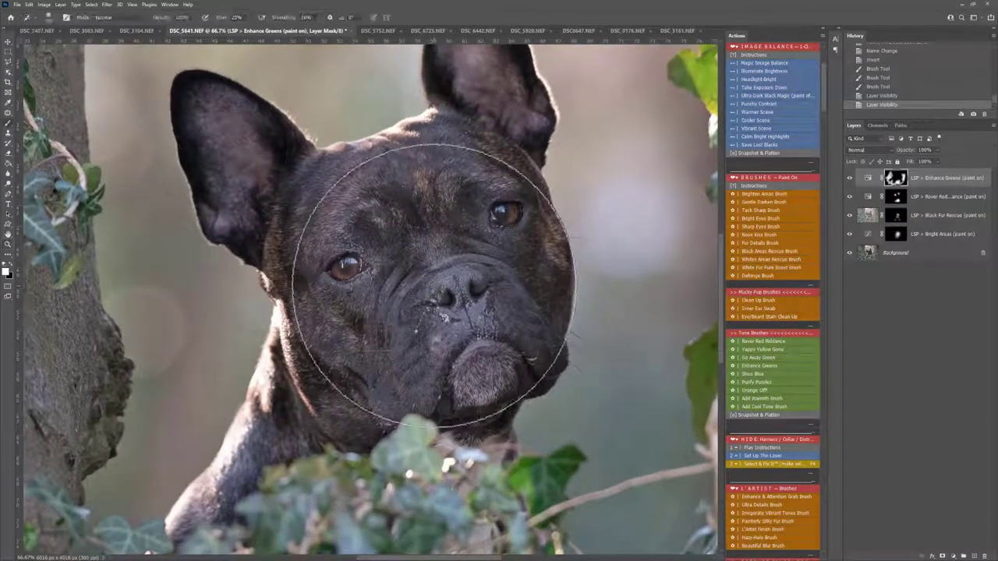
left_click(769, 235)
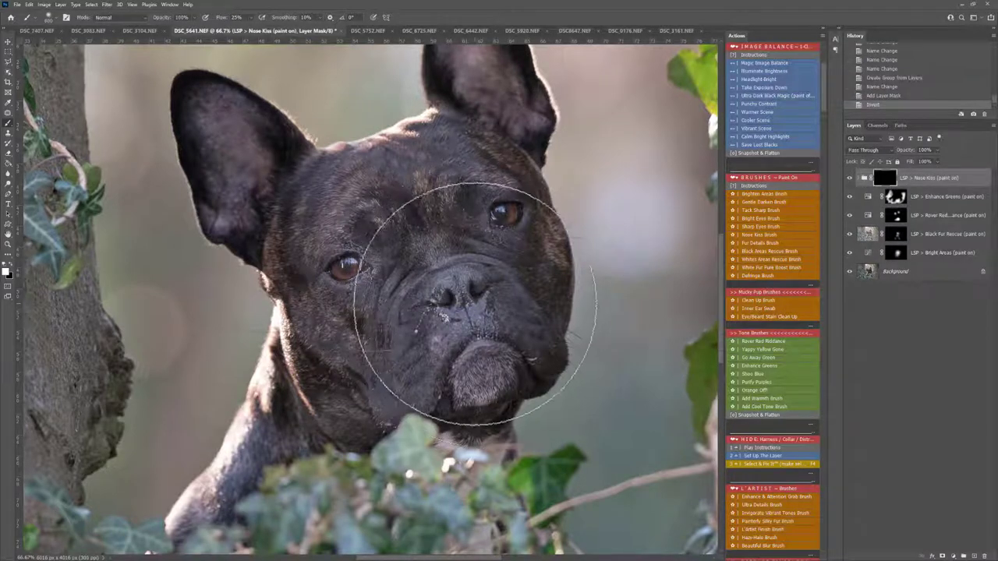
key("bracketleft")
key("bracketleft")
key("bracketleft")
key("bracketleft")
key("bracketleft")
key("bracketleft")
mouse_move(475, 304)
left_mouse_down()
mouse_move(445, 290)
mouse_move(450, 304)
mouse_move(476, 289)
mouse_move(485, 304)
left_mouse_up()
left_click(461, 296)
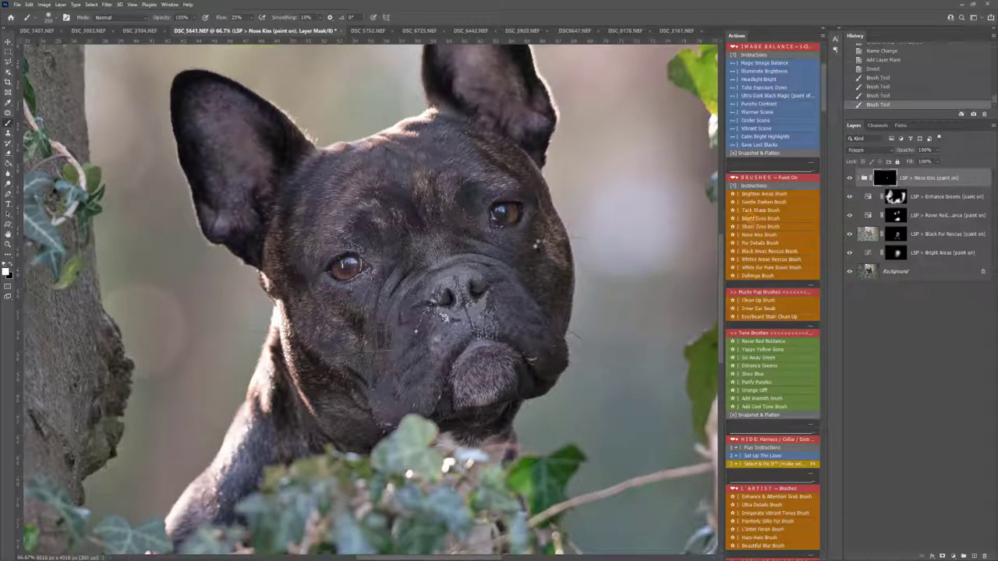
Add the Bright Eyes Brush layer and paint over the dog's eyes.
left_click(749, 218)
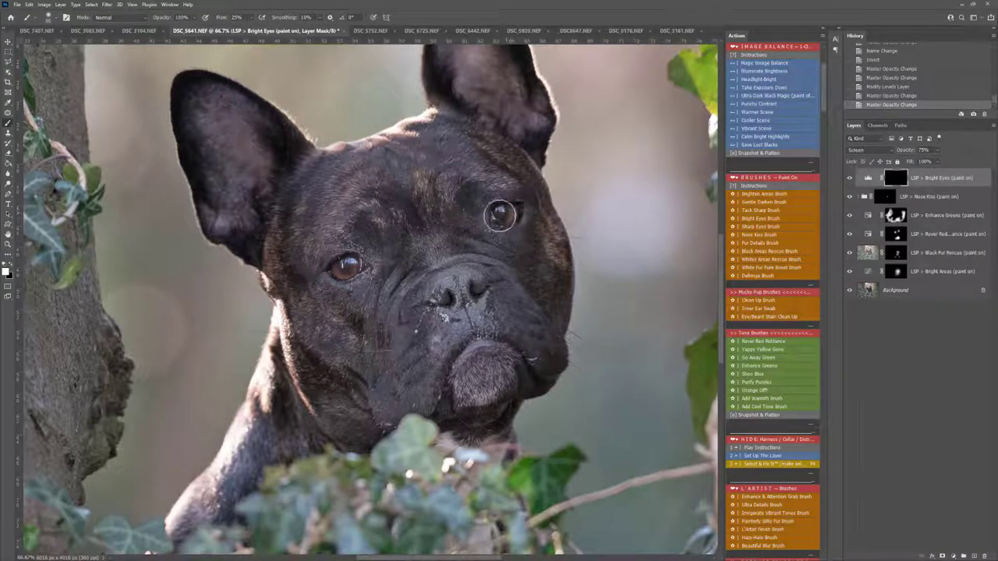
mouse_move(351, 269)
left_mouse_down()
mouse_move(339, 269)
mouse_move(351, 269)
mouse_move(340, 272)
mouse_move(348, 281)
mouse_move(347, 264)
left_mouse_up()
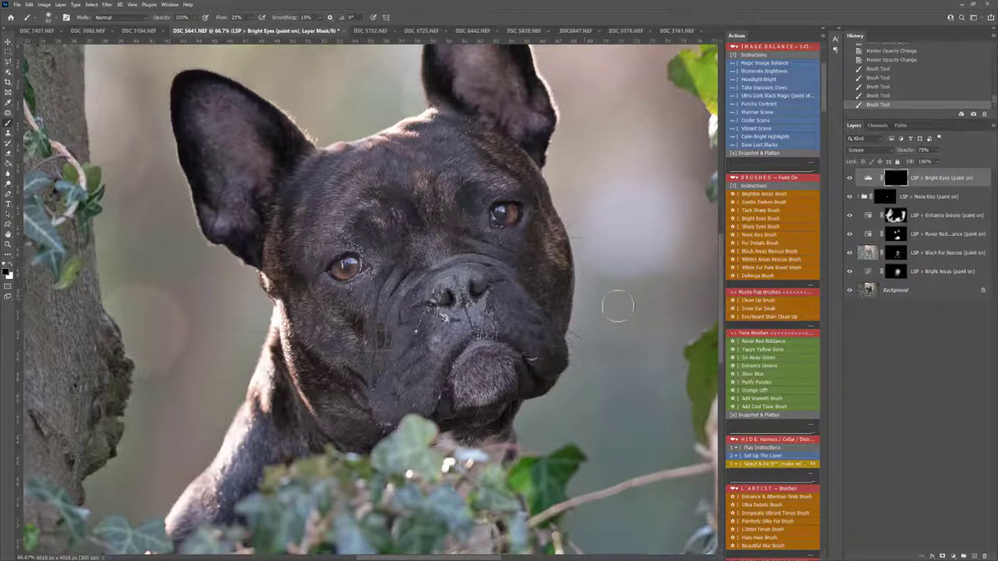
Add the Clean Up Fur layer and paint away specks on the dog's muzzle, around the nose and across the forehead.
left_click(750, 308)
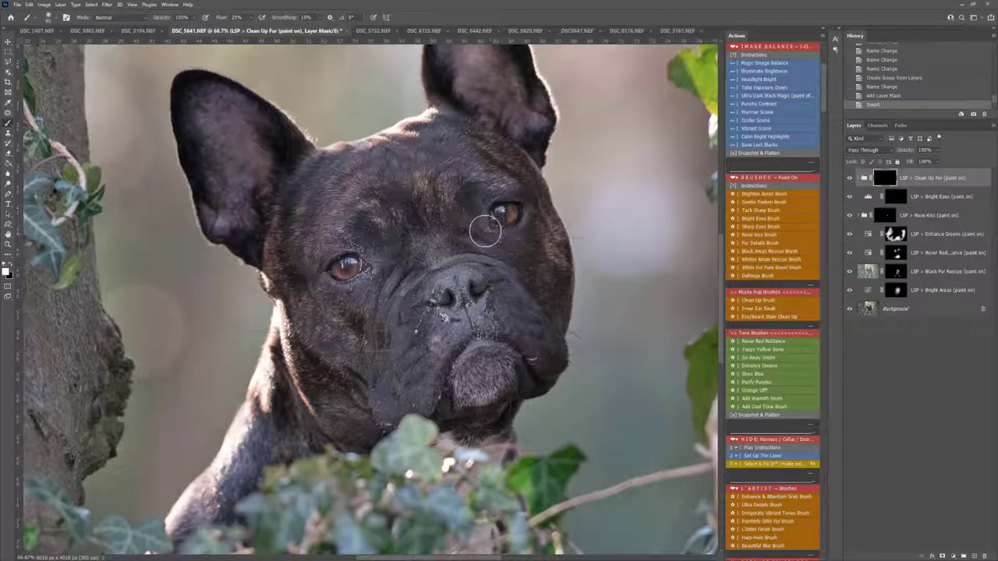
left_click_drag(497, 243, 465, 205)
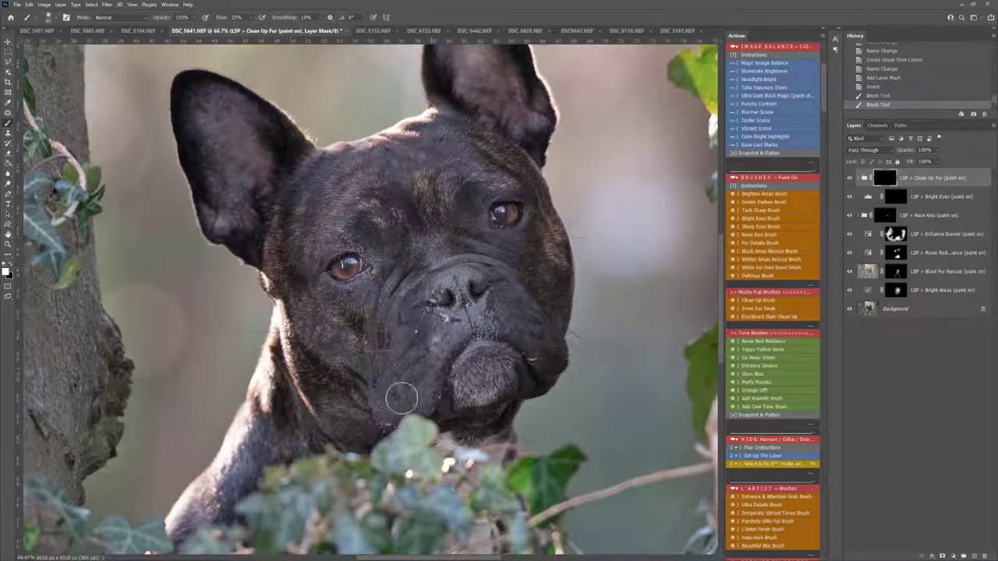
mouse_move(427, 369)
left_mouse_down()
mouse_move(385, 413)
mouse_move(385, 399)
mouse_move(425, 378)
left_mouse_up()
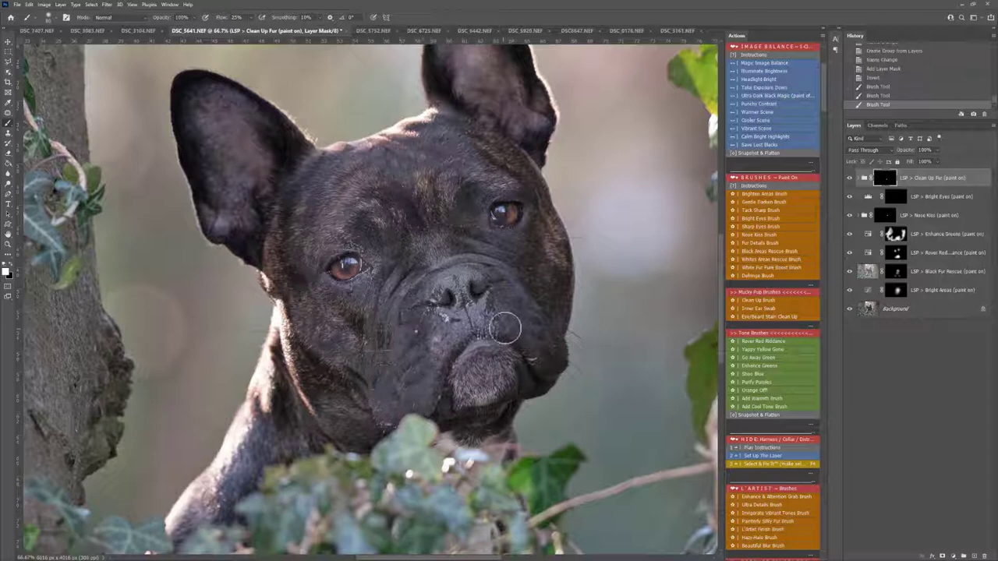
left_click(523, 338)
left_click_drag(495, 288, 464, 270)
left_click_drag(403, 192, 403, 197)
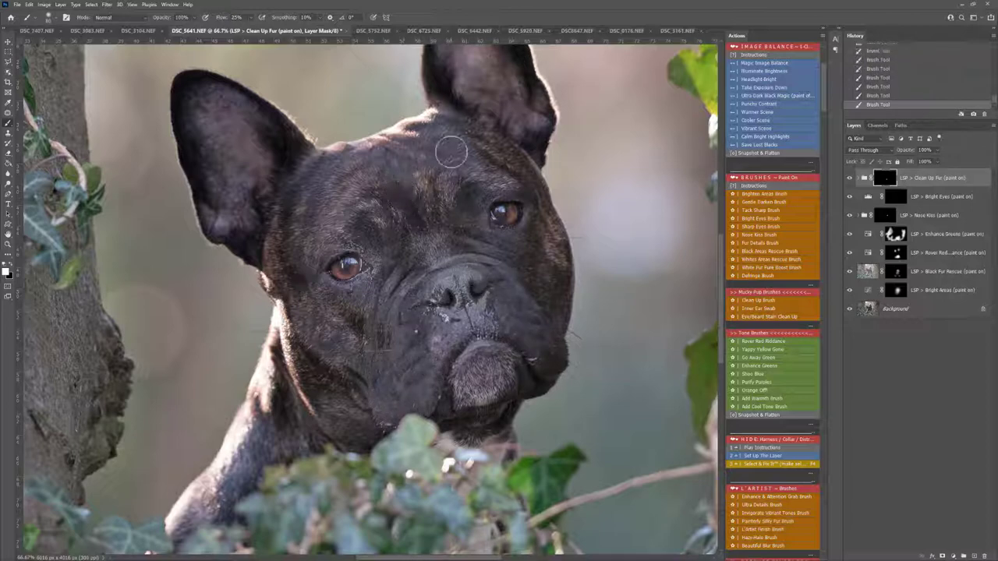
mouse_move(452, 152)
left_mouse_down()
mouse_move(474, 138)
mouse_move(469, 147)
left_mouse_up()
left_click_drag(850, 271, 851, 291)
left_click(843, 178)
Add the Sharp Eyes Brush layer and paint sharpness into both of the dog's eyes, the nose and the mouth.
left_click(769, 230)
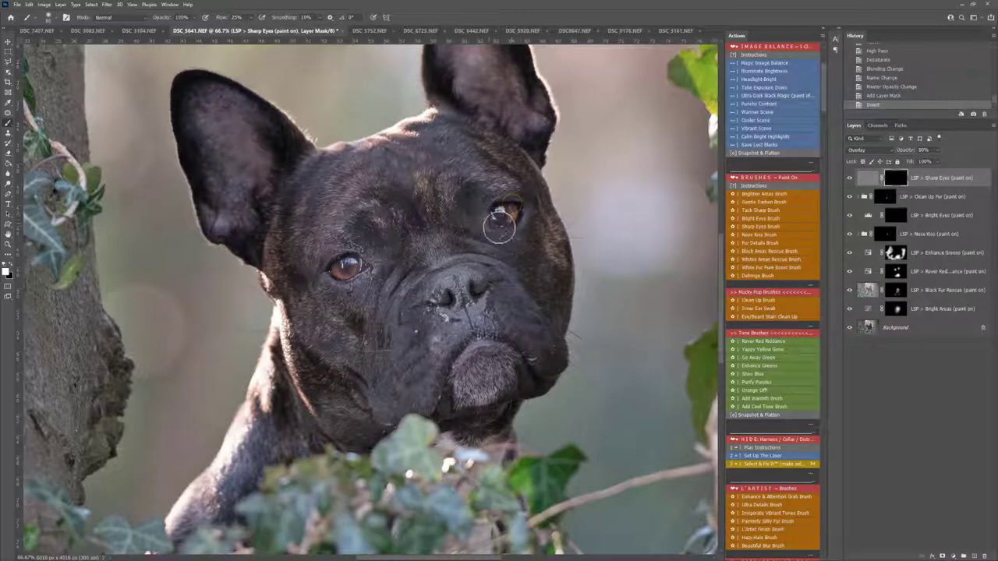
left_click_drag(499, 226, 504, 214)
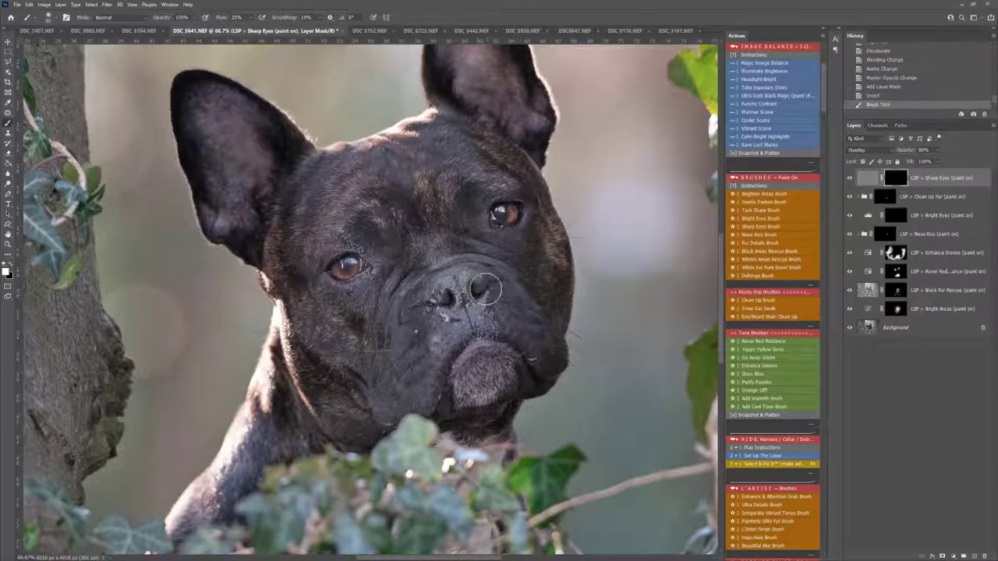
mouse_move(346, 282)
left_mouse_down()
mouse_move(319, 285)
mouse_move(356, 259)
mouse_move(330, 271)
mouse_move(363, 276)
left_mouse_up()
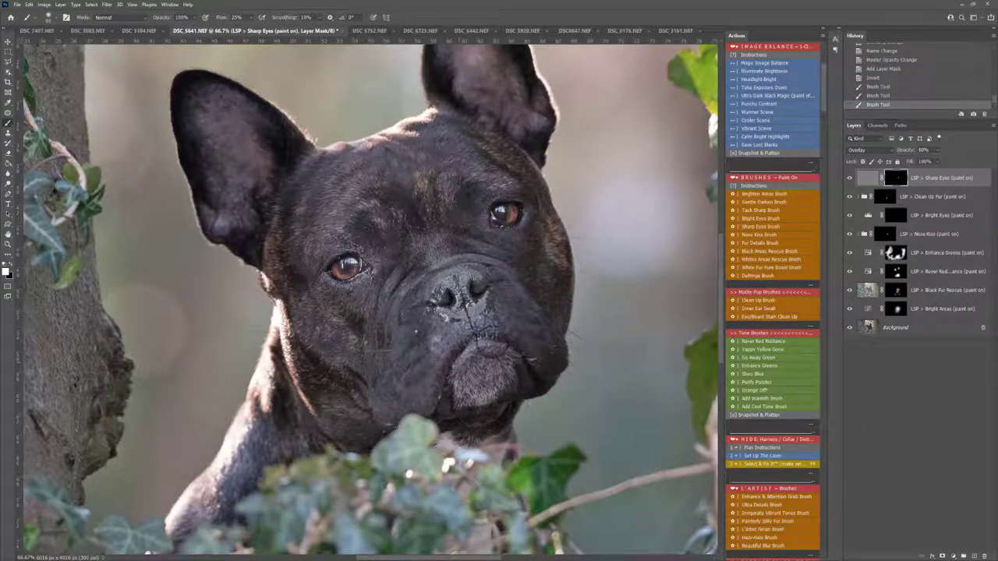
mouse_move(491, 354)
left_mouse_down()
mouse_move(441, 346)
mouse_move(495, 351)
left_mouse_up()
Fit the image on screen, flatten all layers and set up the Select & Fix layer for distraction removal.
key("z")
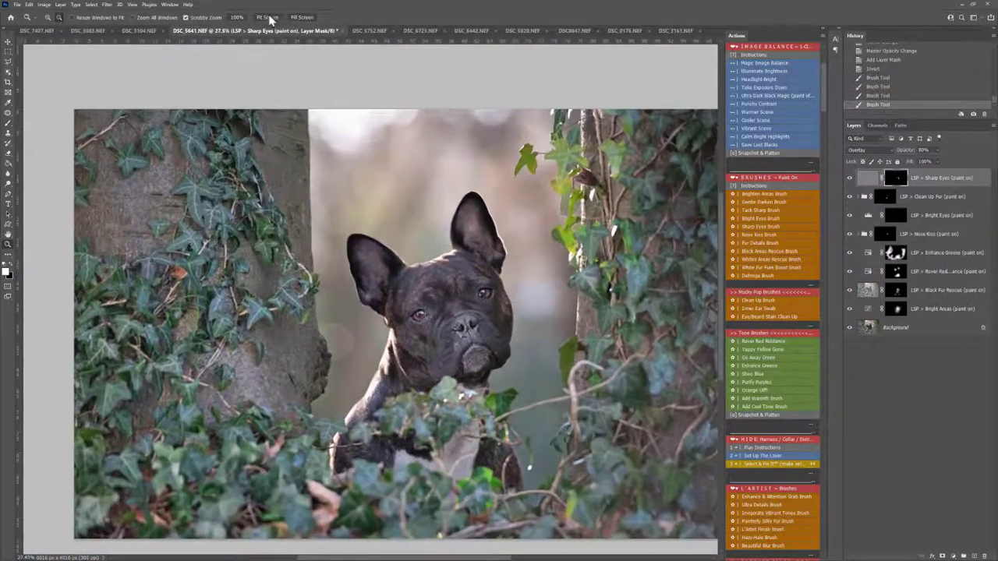
left_click(261, 19)
scroll(731, 315, "down", 3)
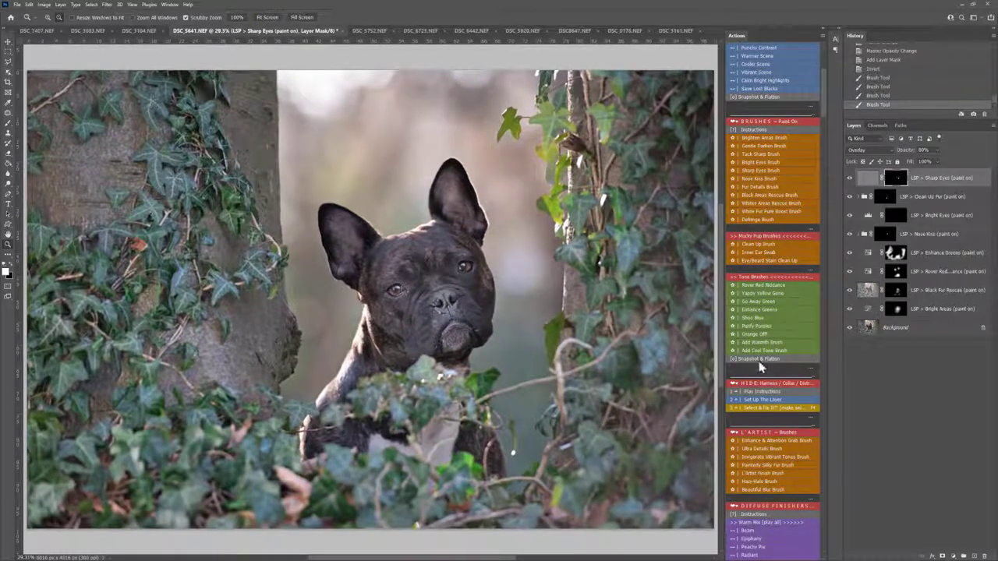
key("ctrl+shift+e")
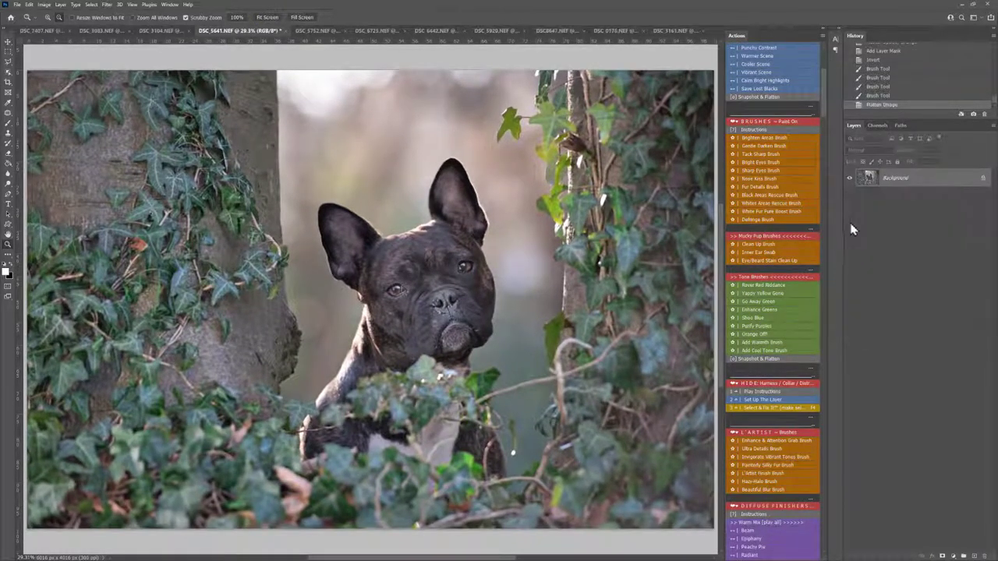
left_click(749, 401)
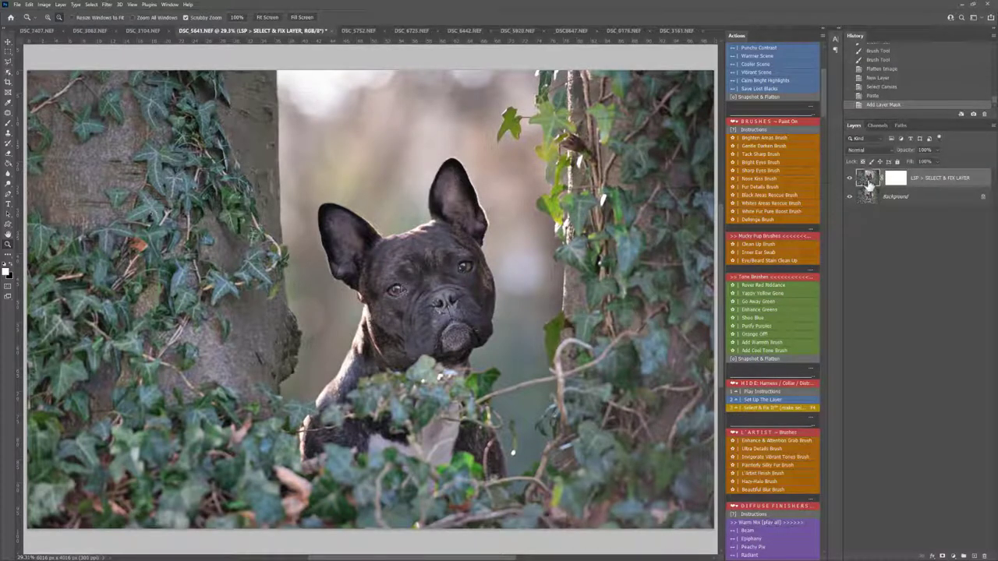
left_click(753, 409)
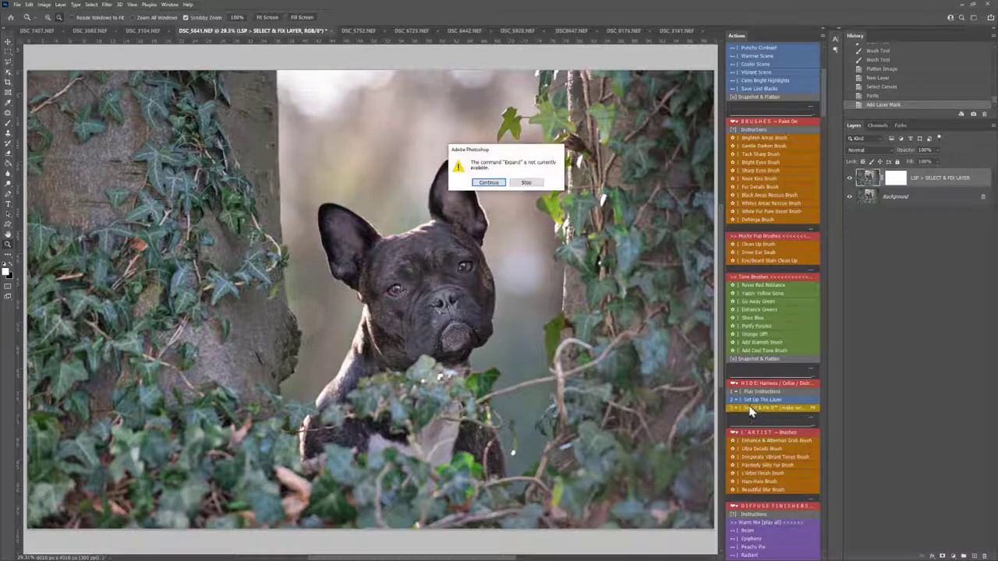
left_click(526, 184)
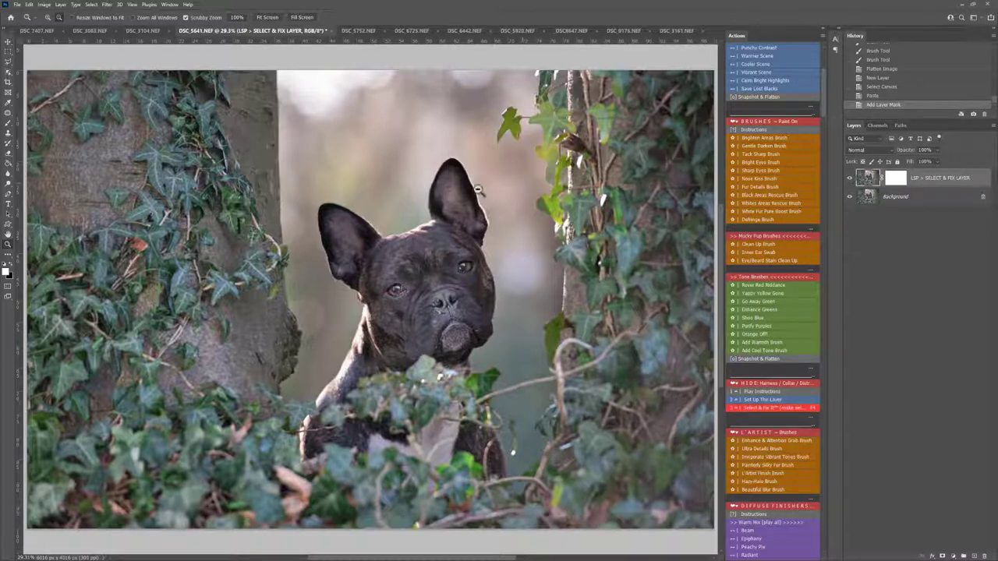
With the Patch tool, outline the orange leaf on the ivy-covered trunk and the bright distractions beside the dog and on its chest.
left_click(8, 113)
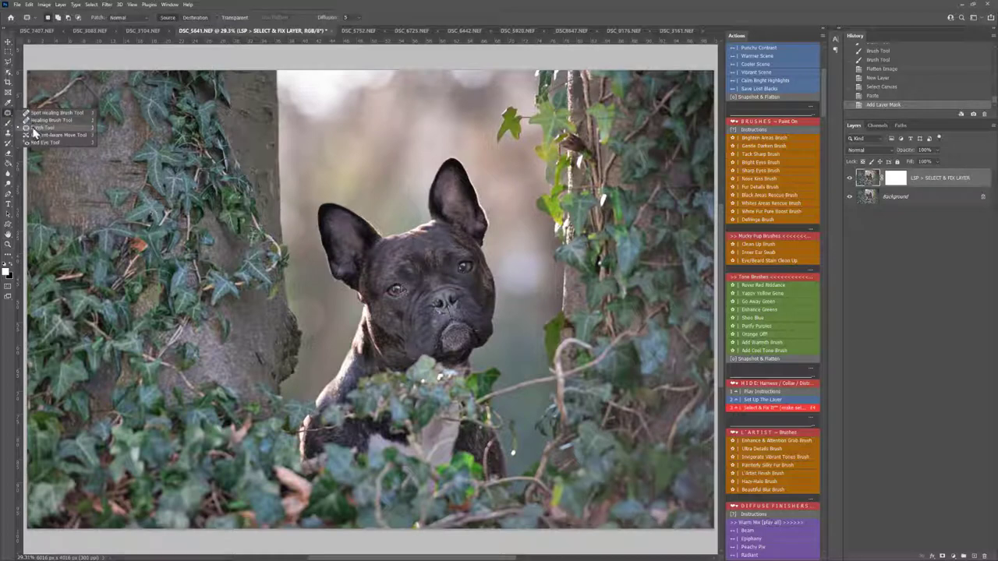
left_click(34, 128)
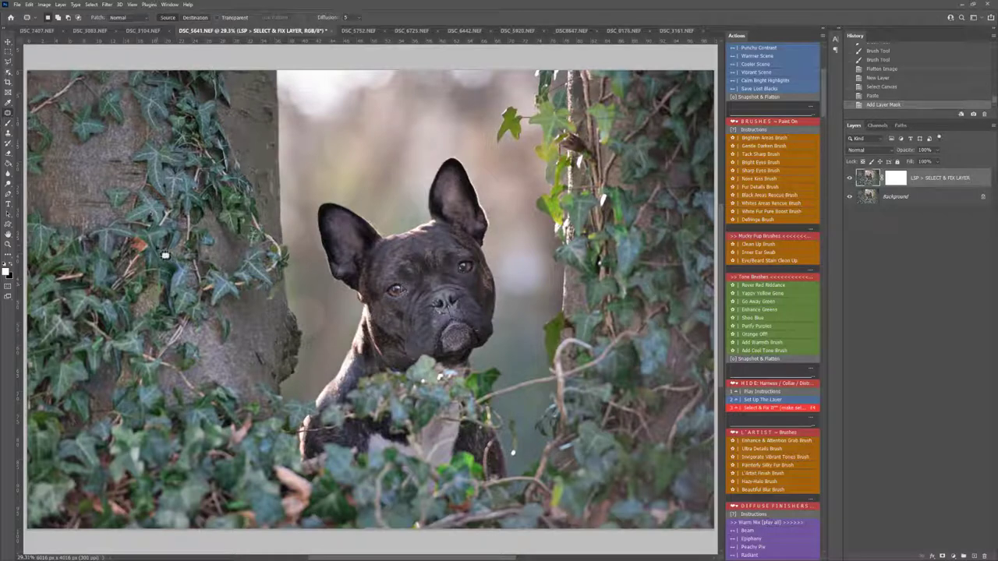
left_click_drag(132, 241, 146, 243)
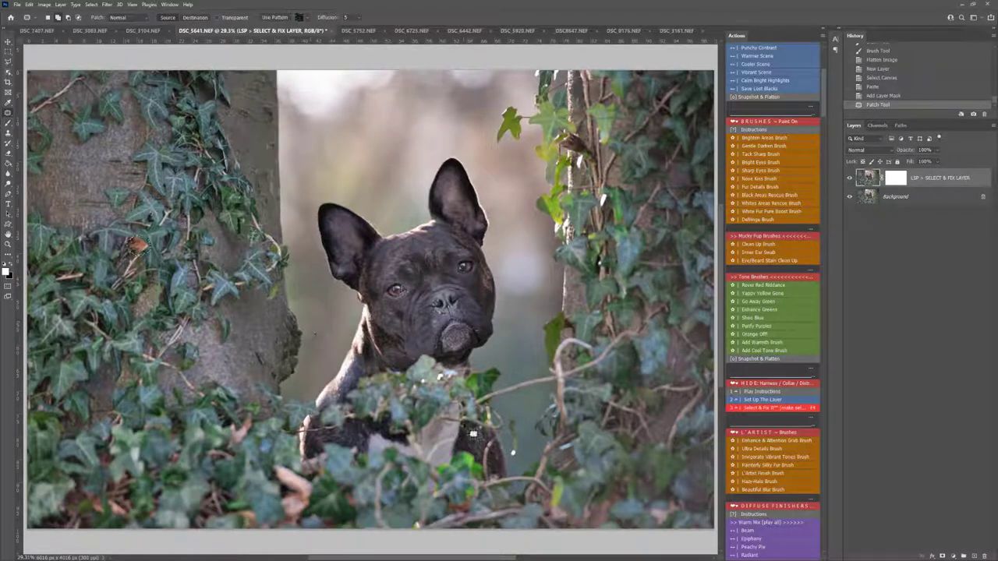
left_click_drag(517, 463, 519, 451)
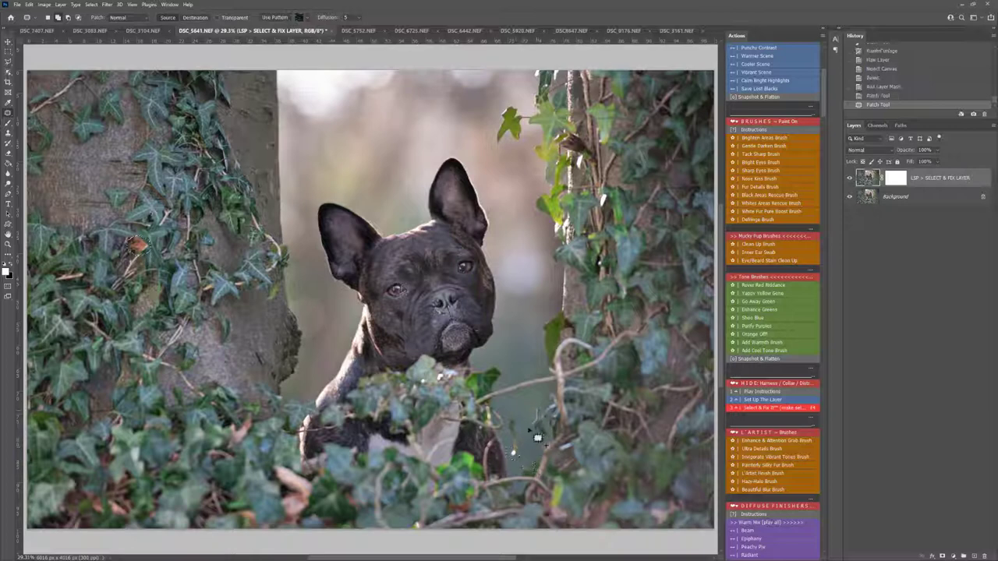
left_click_drag(550, 406, 545, 399)
mouse_move(452, 378)
left_mouse_down()
mouse_move(443, 386)
mouse_move(442, 357)
mouse_move(437, 366)
left_mouse_up()
Add the small specks on the dog's muzzle, lips and jaw to the Patch tool selection.
key("z")
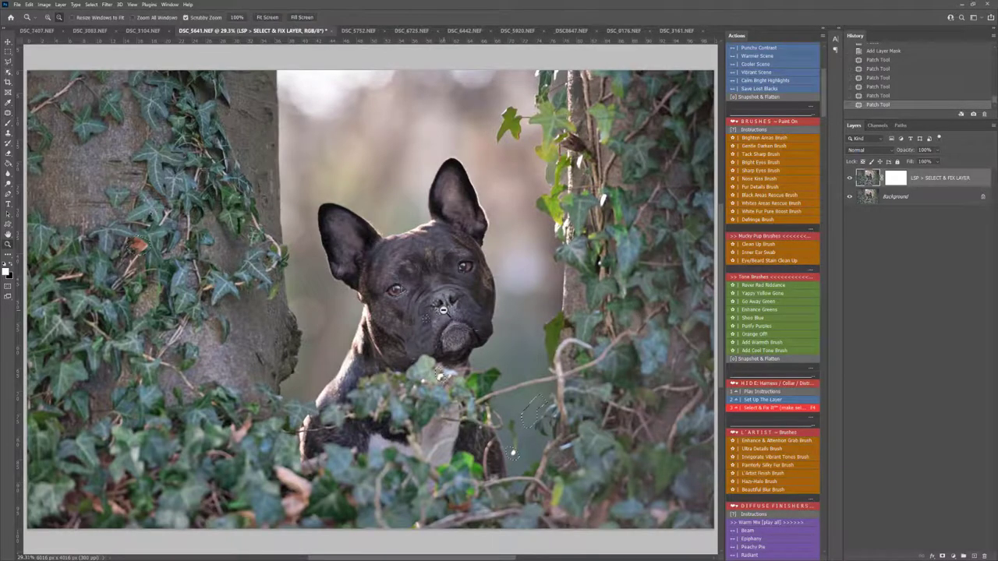
left_click_drag(445, 311, 469, 336)
key("j")
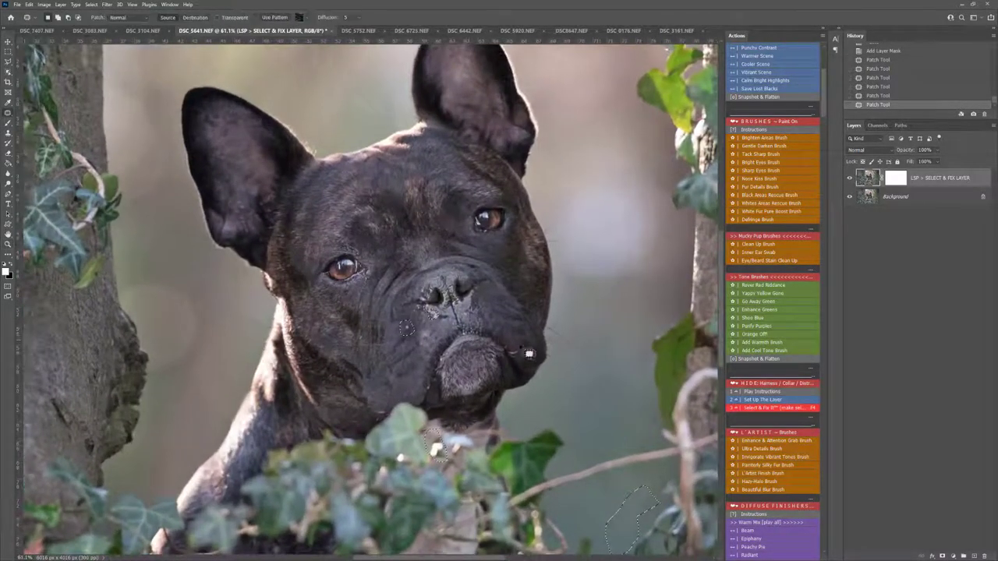
left_click_drag(517, 361, 510, 354)
left_click_drag(428, 394, 432, 389)
left_click_drag(372, 402, 371, 407)
left_click_drag(368, 387, 368, 380)
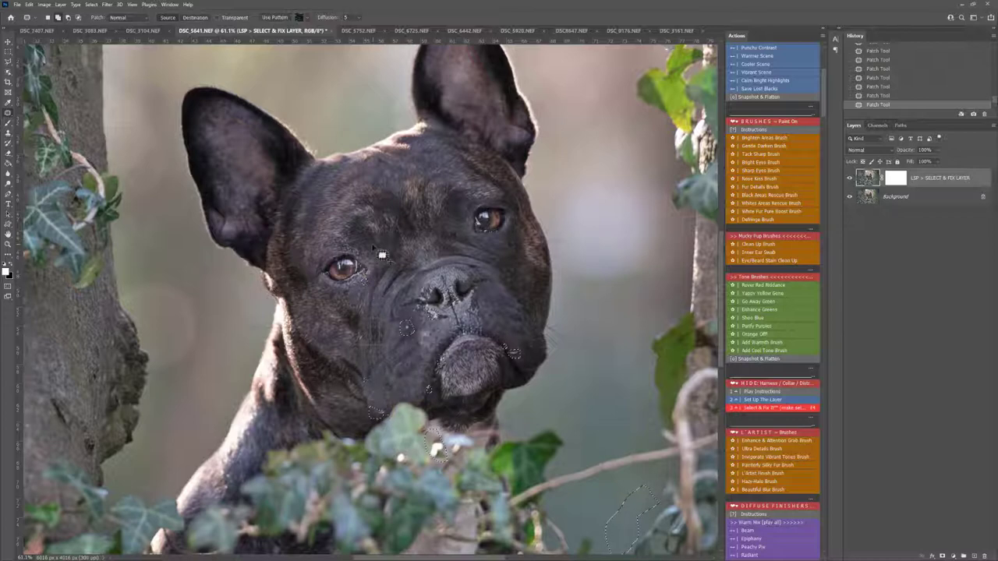
Add the brown dead leaves in the foreground ivy and the dark mark on the lower trunk to the patch selection.
key("z")
left_click(426, 361, "alt")
left_click(427, 361, "alt")
key("j")
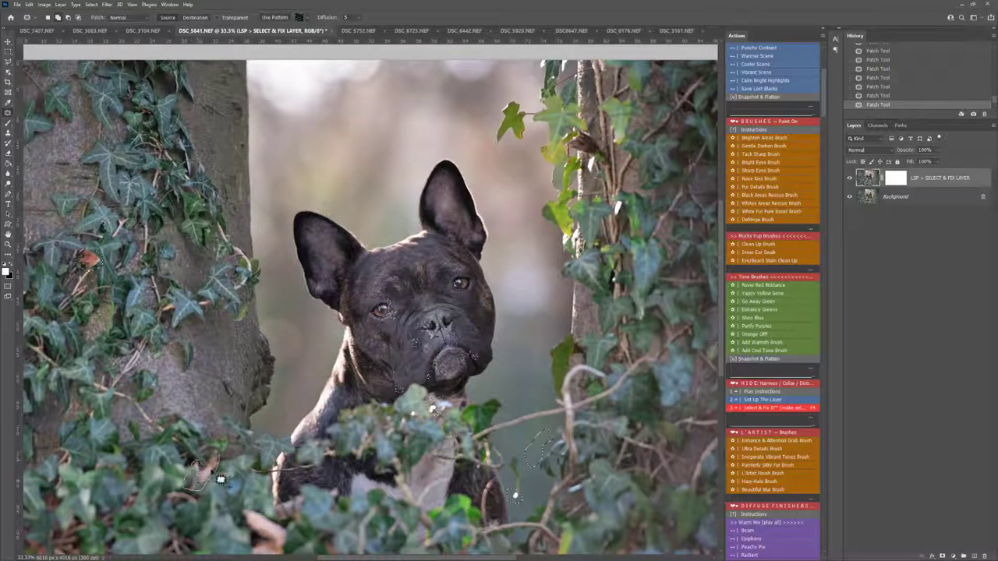
scroll(310, 515, "down", 1)
scroll(317, 521, "down", 3)
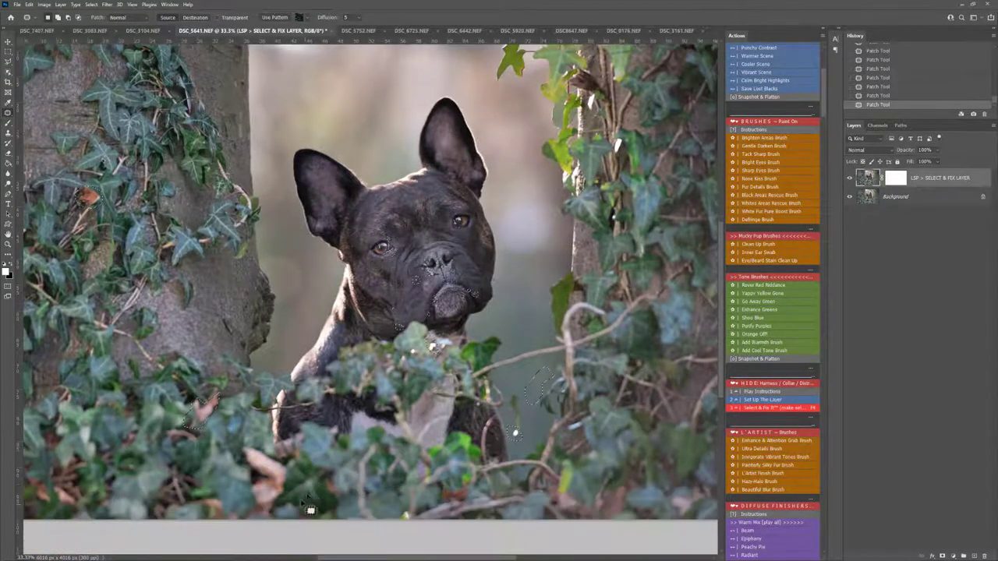
left_click_drag(250, 468, 297, 466)
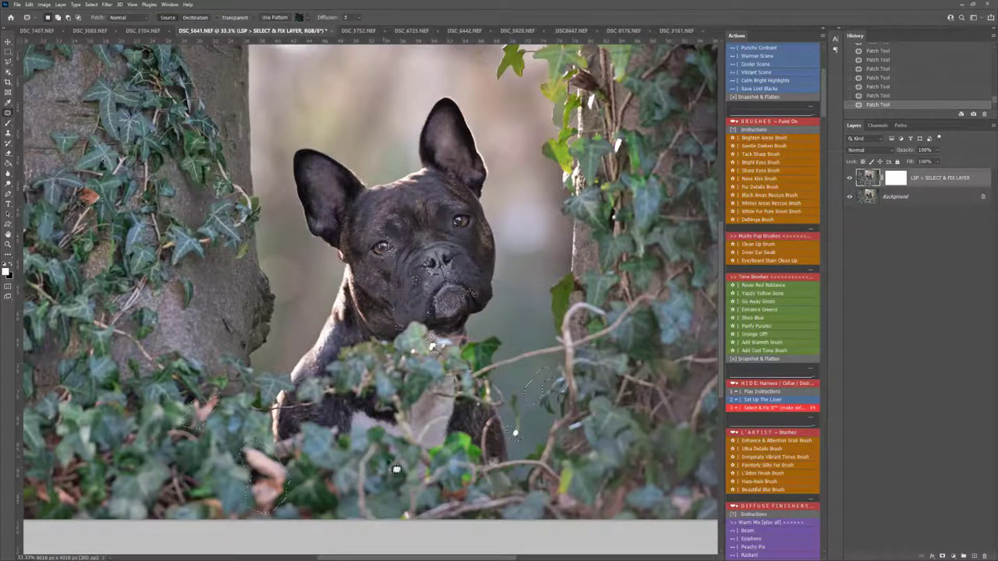
mouse_move(471, 485)
left_mouse_down()
mouse_move(437, 504)
mouse_move(265, 450)
mouse_move(212, 446)
left_mouse_up()
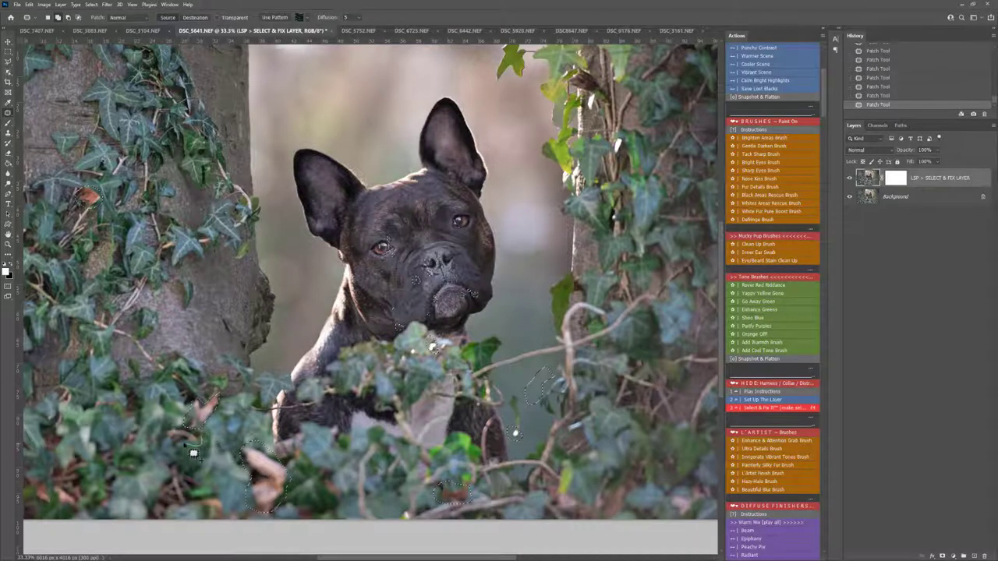
left_click_drag(234, 339, 221, 312)
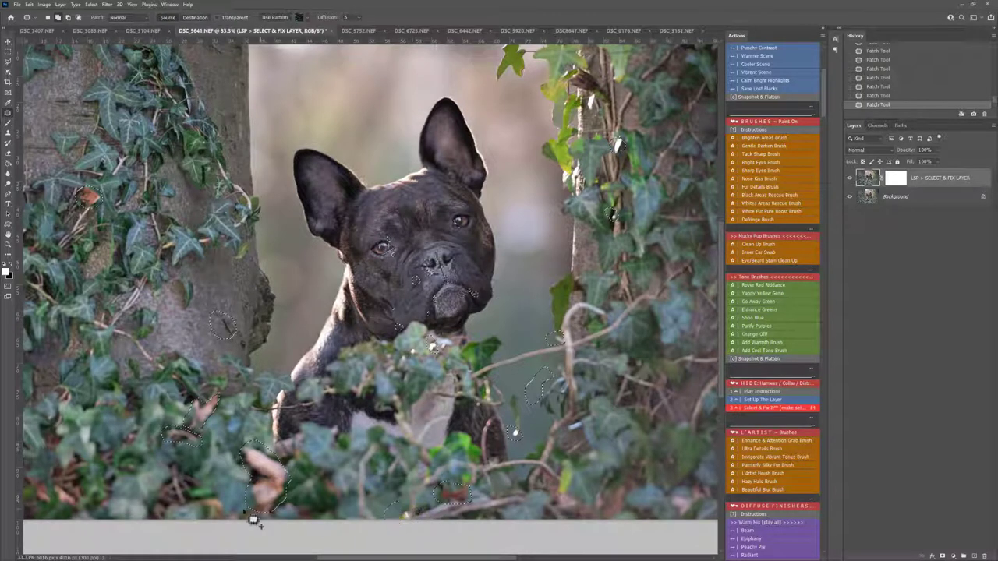
mouse_move(224, 504)
left_mouse_down()
mouse_move(199, 513)
mouse_move(221, 500)
left_mouse_up()
mouse_move(70, 498)
left_mouse_down()
mouse_move(79, 507)
mouse_move(53, 485)
left_mouse_up()
Add the blemishes on the upper tree trunk to the selection and run the Select & Fix It action on all outlined areas.
scroll(198, 208, "up", 3)
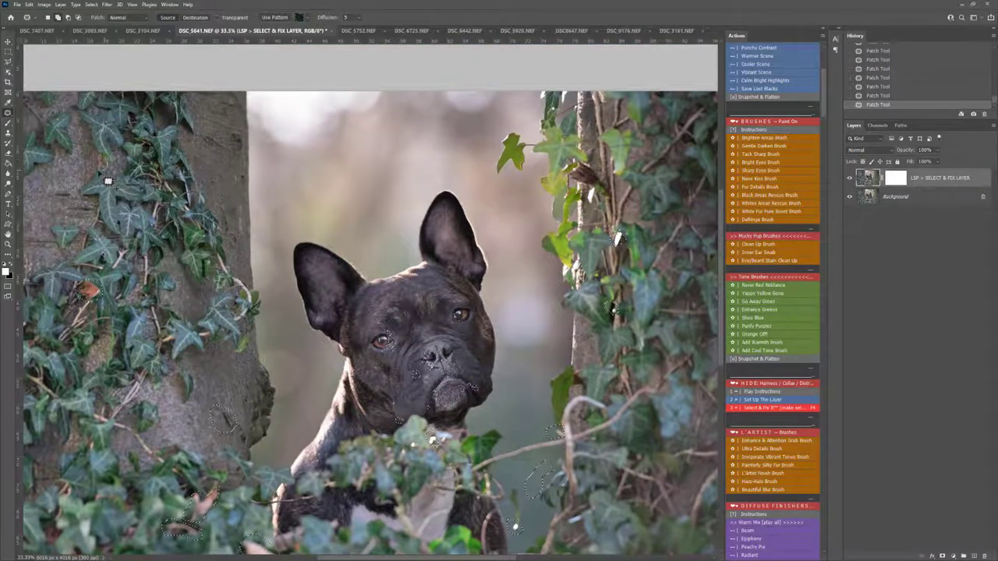
left_click_drag(99, 173, 96, 158)
mouse_move(247, 161)
left_mouse_down()
mouse_move(209, 153)
mouse_move(198, 140)
mouse_move(246, 149)
left_mouse_up()
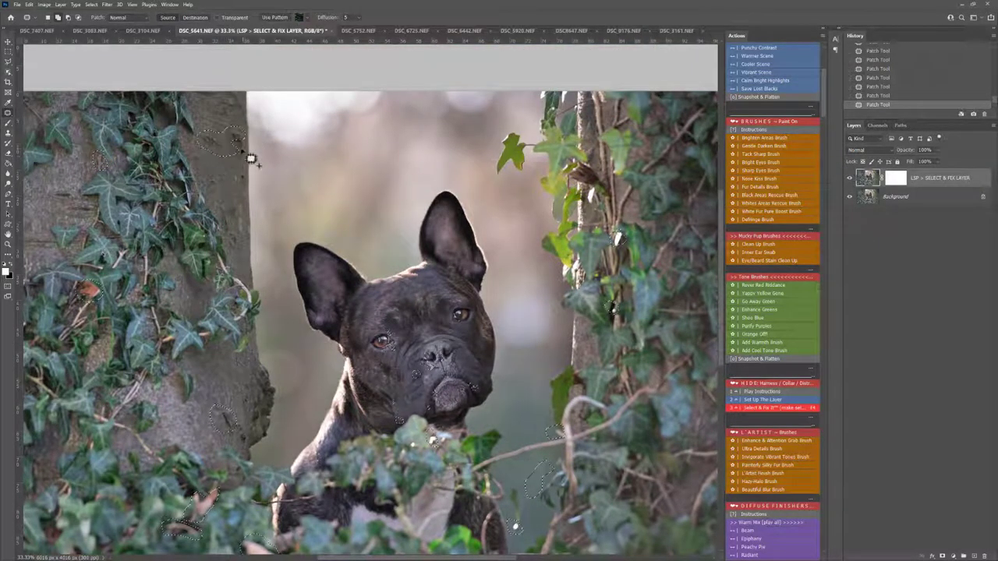
left_click(778, 409)
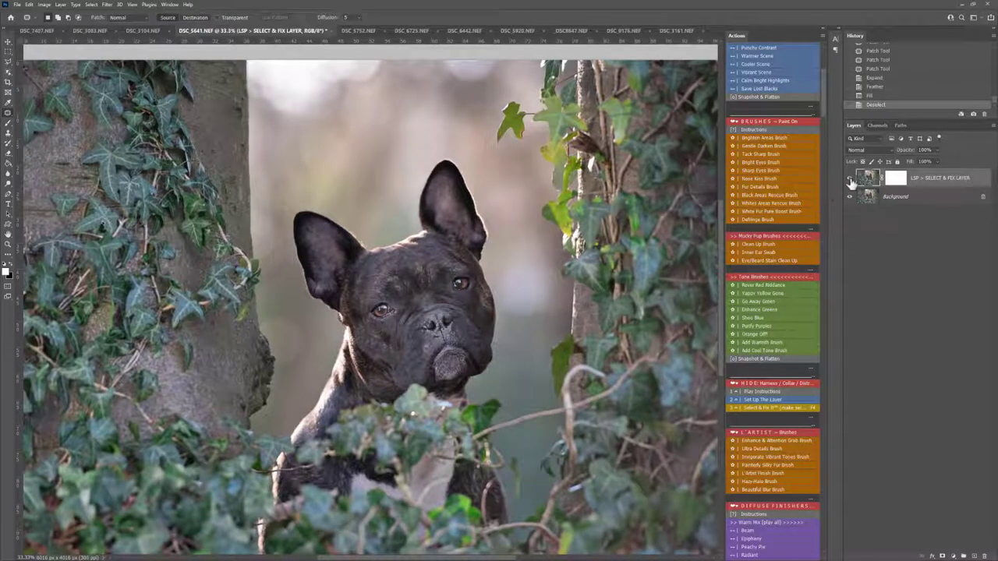
Compare the image with the Select & Fix layer hidden and shown.
left_click(850, 179)
left_click(849, 179)
left_click(850, 178)
left_click(850, 178)
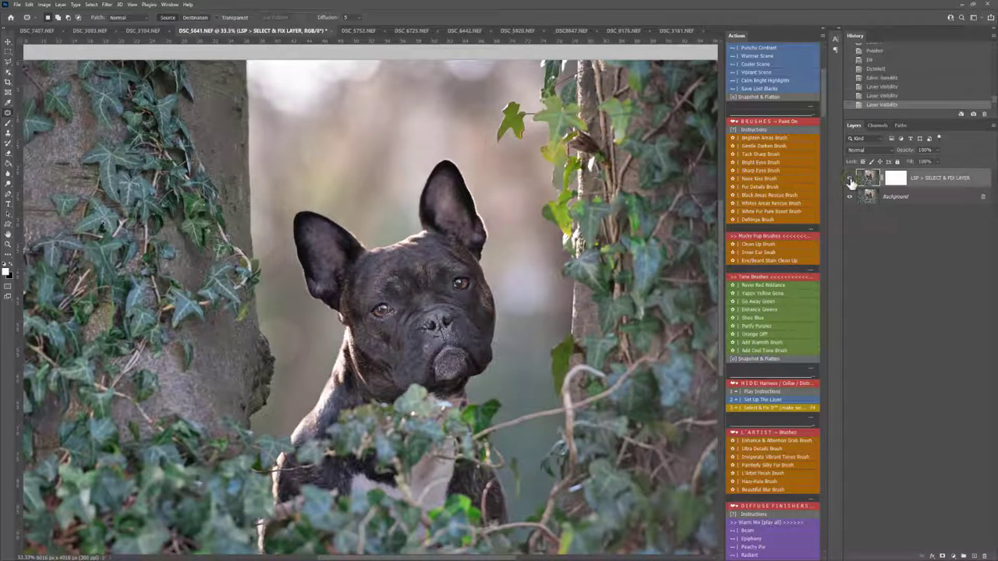
left_click(850, 178)
left_click(850, 179)
Outline each of the two bright highlights along the background's upper edge and remove them with the Select & Fix It action.
mouse_move(390, 62)
left_mouse_down()
mouse_move(333, 118)
mouse_move(288, 125)
mouse_move(251, 106)
mouse_move(249, 56)
mouse_move(288, 64)
mouse_move(283, 104)
mouse_move(295, 83)
mouse_move(292, 139)
left_mouse_up()
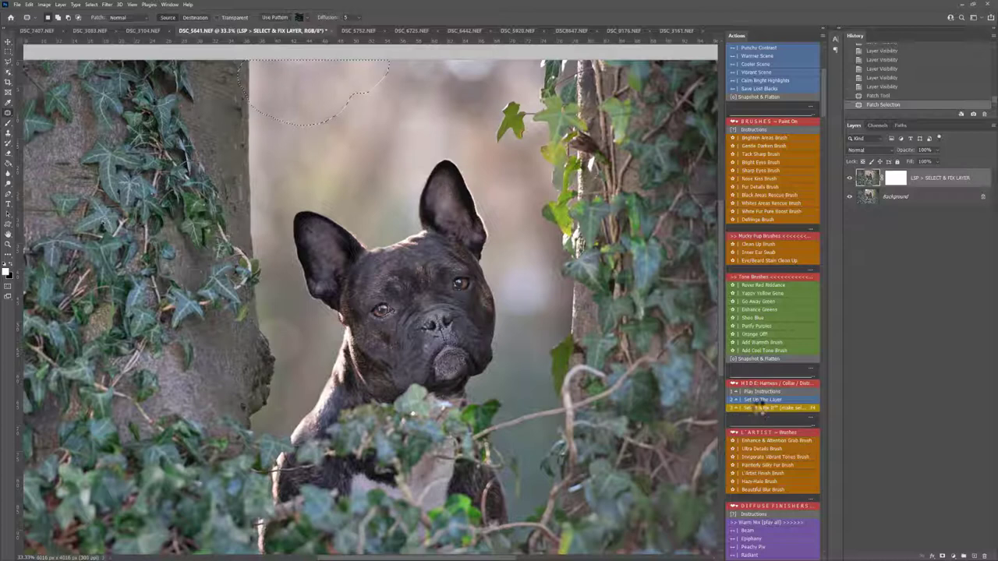
left_click(761, 408)
mouse_move(503, 65)
left_mouse_down()
mouse_move(490, 93)
mouse_move(434, 79)
mouse_move(478, 43)
mouse_move(498, 58)
left_mouse_up()
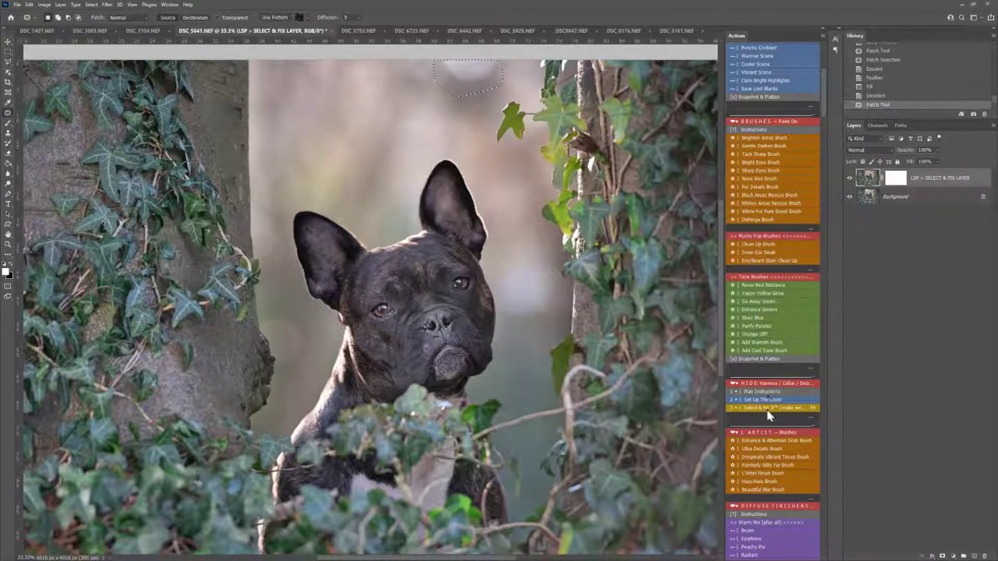
key("F4")
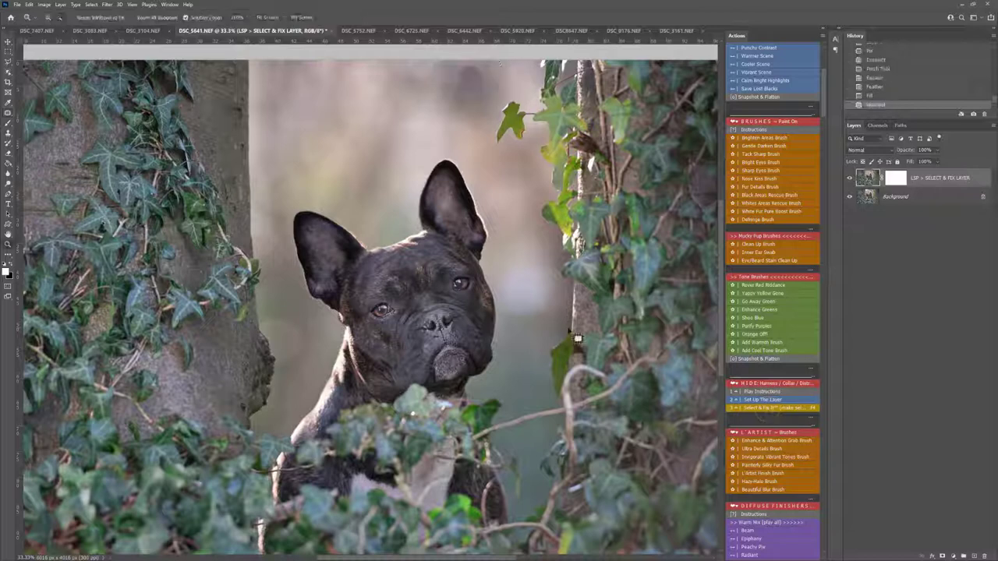
Run the Enhance & Attention Grab Brush action and dismiss its instruction message.
key("z")
left_click(572, 326, "alt")
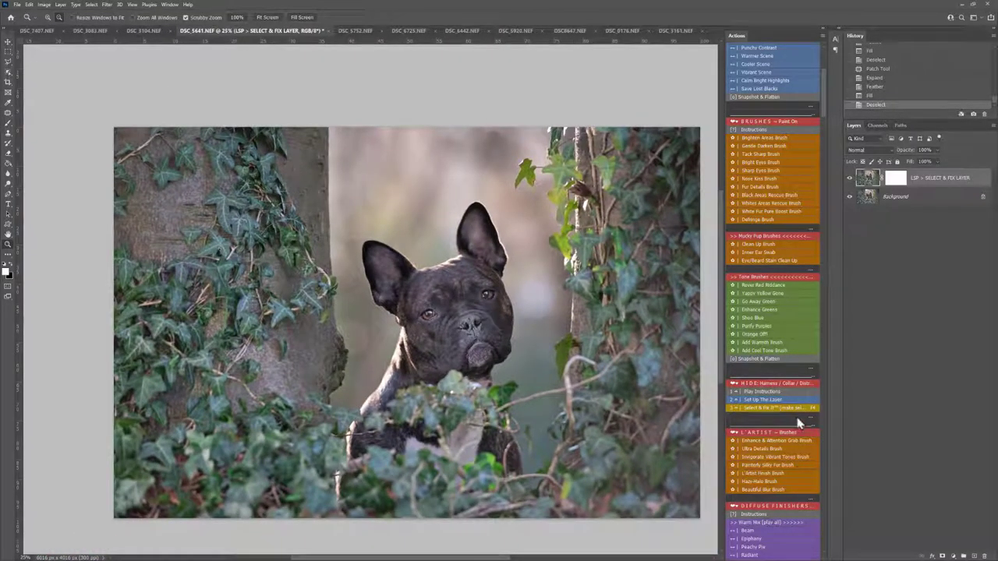
scroll(797, 423, "down", 2)
scroll(772, 401, "down", 1)
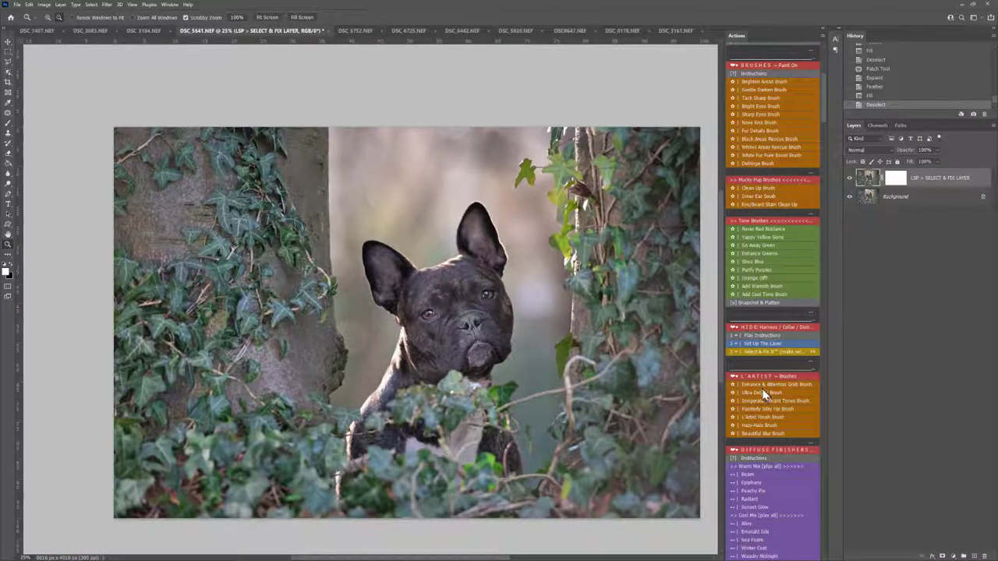
left_click(762, 388)
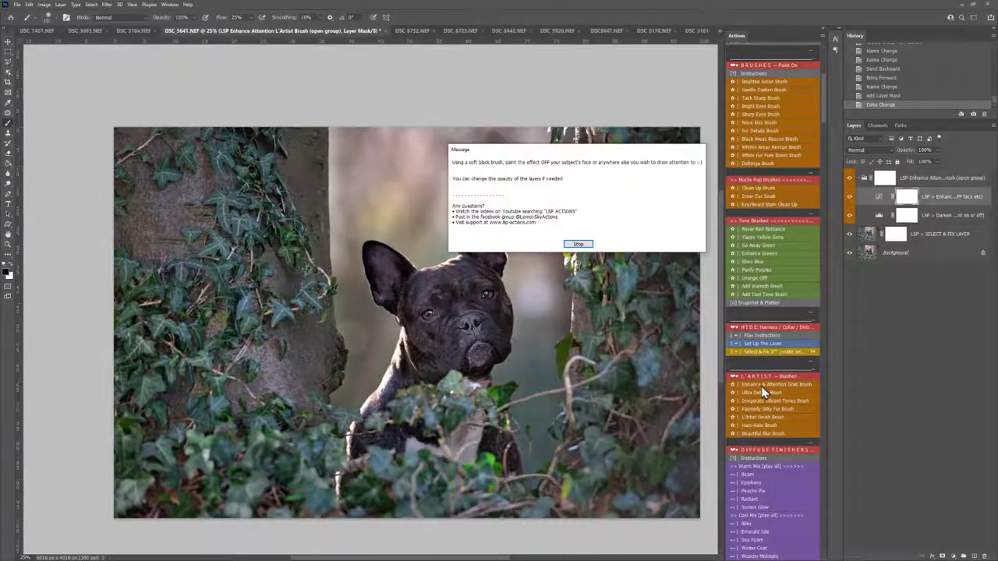
left_click(578, 245)
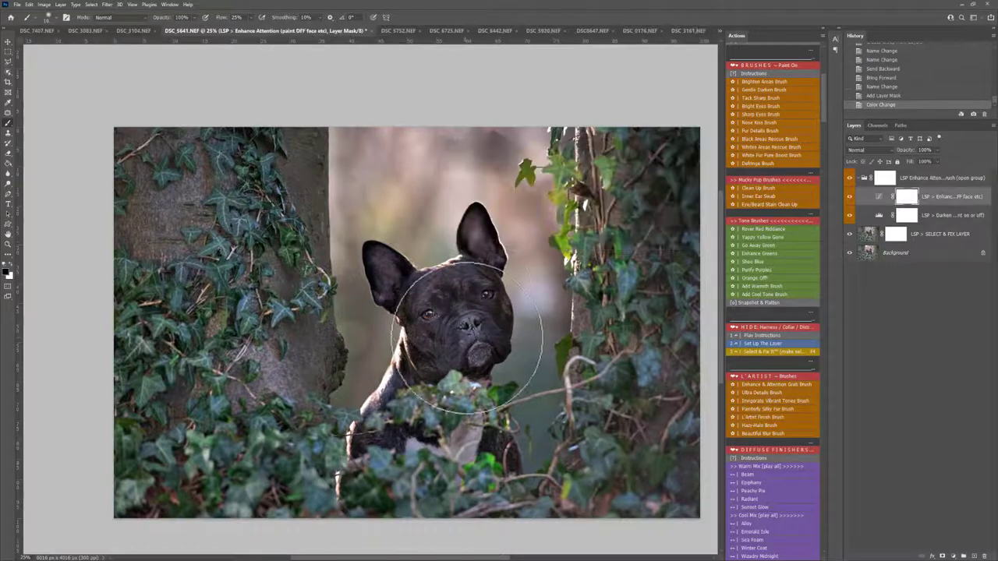
Paint the Enhance Attention effect off the dog's face, ears and body on its layer mask, using smaller brushes to refine it.
mouse_move(471, 336)
left_mouse_down()
mouse_move(463, 312)
mouse_move(449, 335)
mouse_move(471, 263)
mouse_move(397, 293)
left_mouse_up()
key("[")
key("[")
mouse_move(464, 355)
left_mouse_down()
mouse_move(409, 467)
mouse_move(474, 453)
mouse_move(398, 452)
mouse_move(484, 457)
mouse_move(481, 315)
mouse_move(470, 313)
mouse_move(472, 350)
left_mouse_up()
key("x")
mouse_move(470, 408)
left_mouse_down()
mouse_move(429, 400)
mouse_move(432, 311)
mouse_move(381, 267)
mouse_move(397, 275)
mouse_move(393, 304)
mouse_move(387, 267)
mouse_move(412, 282)
mouse_move(468, 277)
mouse_move(477, 235)
mouse_move(486, 258)
mouse_move(418, 293)
mouse_move(428, 316)
mouse_move(482, 306)
mouse_move(420, 333)
mouse_move(404, 372)
mouse_move(437, 318)
mouse_move(478, 343)
mouse_move(487, 315)
mouse_move(491, 328)
mouse_move(466, 341)
left_mouse_up()
key("[")
key("[")
key("[")
mouse_move(468, 293)
left_mouse_down()
mouse_move(432, 303)
mouse_move(452, 290)
mouse_move(469, 349)
left_mouse_up()
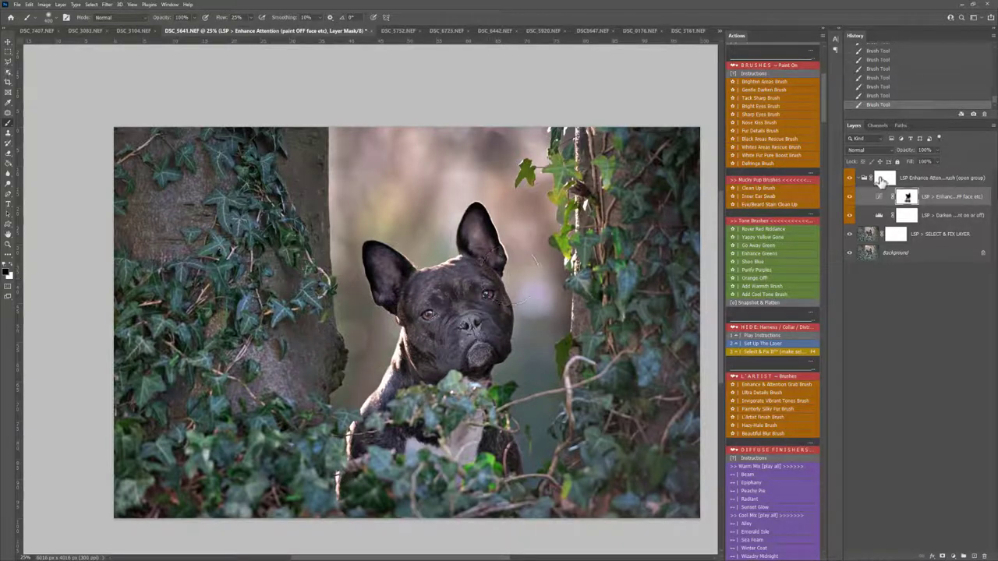
Collapse the Enhance Attention group and compare the image with it hidden and shown.
left_click(862, 179)
left_click(850, 179)
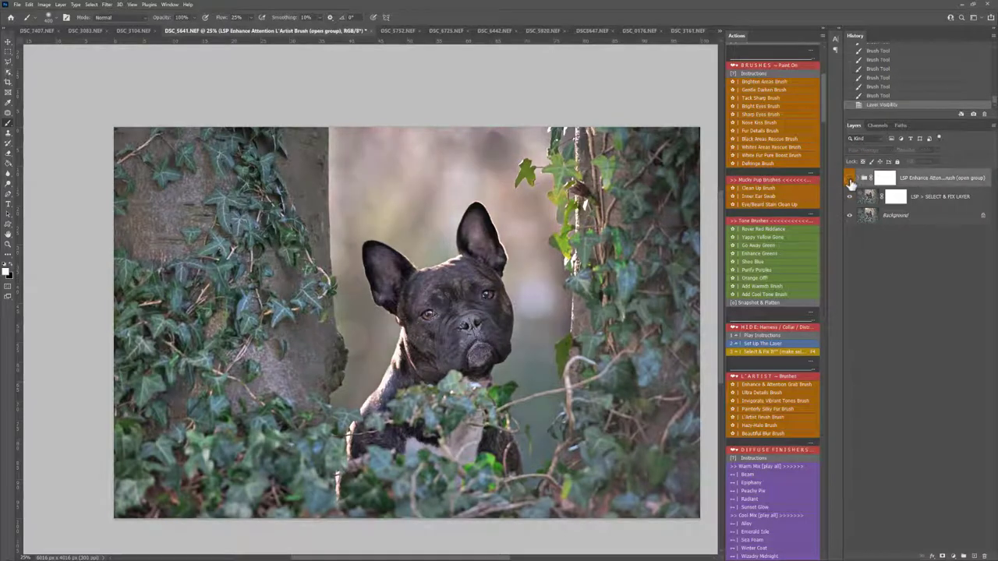
left_click(850, 178)
left_click(850, 179)
left_click(850, 178)
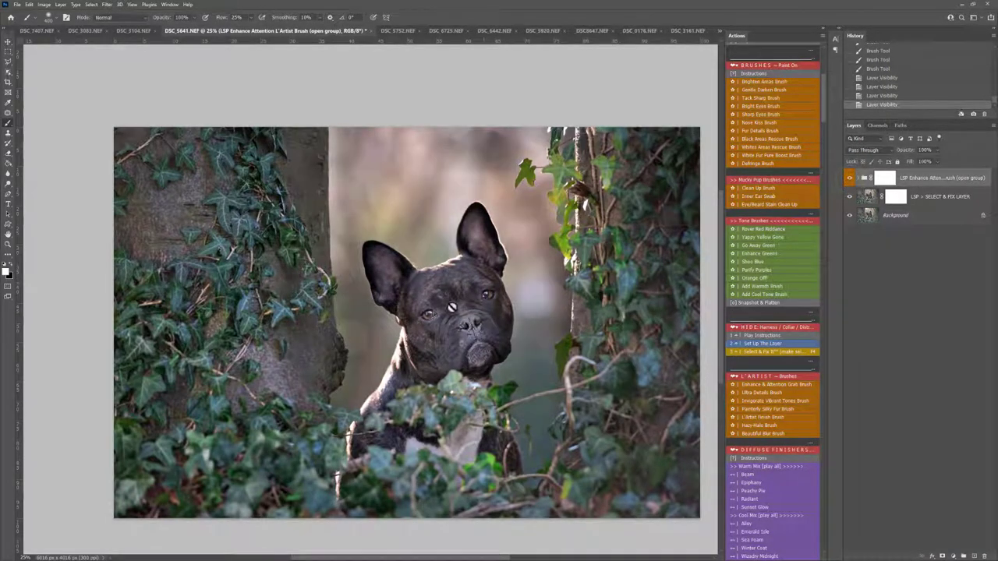
Run the Painterly Silky Fur Brush action, paint it over the dog's face, and compare the layer hidden and shown.
scroll(485, 303, "down", 1)
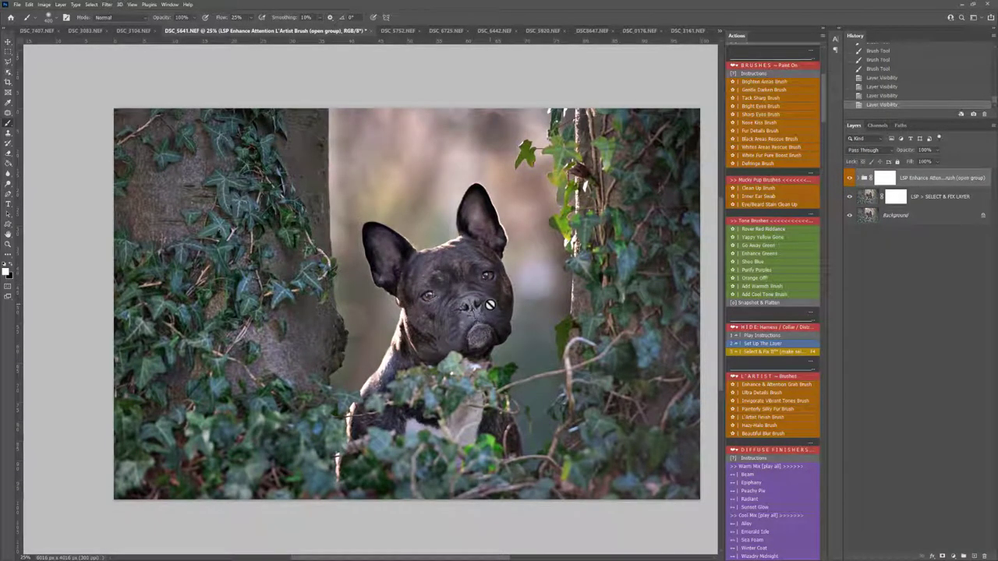
left_click(789, 417)
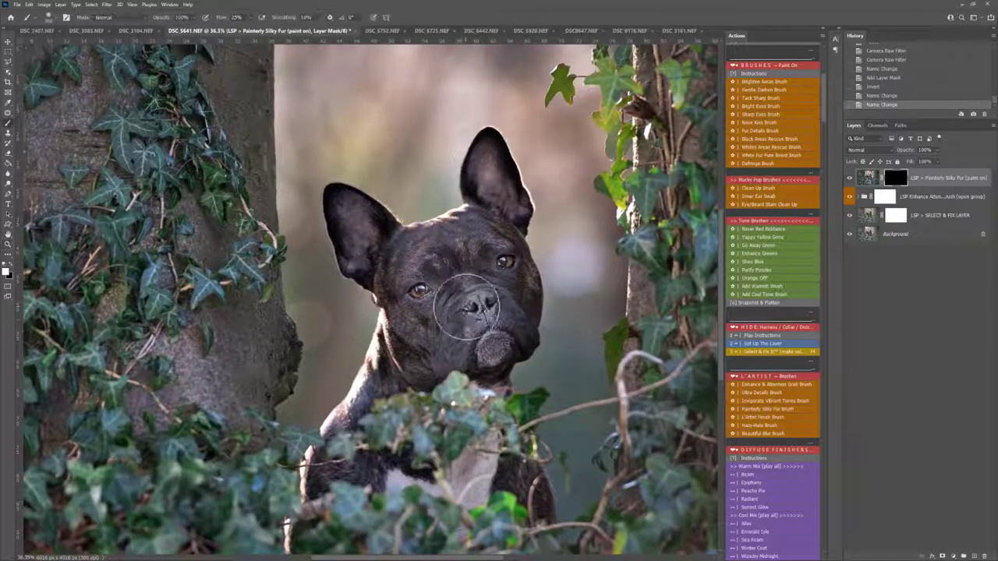
mouse_move(480, 243)
left_mouse_down()
mouse_move(415, 260)
mouse_move(481, 234)
mouse_move(408, 273)
mouse_move(356, 209)
mouse_move(372, 258)
mouse_move(450, 238)
mouse_move(464, 268)
mouse_move(447, 270)
mouse_move(431, 332)
mouse_move(399, 319)
mouse_move(384, 373)
mouse_move(400, 373)
mouse_move(353, 432)
mouse_move(387, 464)
mouse_move(361, 482)
mouse_move(516, 464)
mouse_move(537, 486)
mouse_move(495, 376)
mouse_move(527, 286)
mouse_move(460, 270)
mouse_move(489, 230)
mouse_move(428, 260)
mouse_move(457, 299)
mouse_move(455, 329)
mouse_move(474, 253)
mouse_move(501, 276)
mouse_move(456, 284)
mouse_move(460, 249)
mouse_move(435, 261)
mouse_move(499, 263)
left_mouse_up()
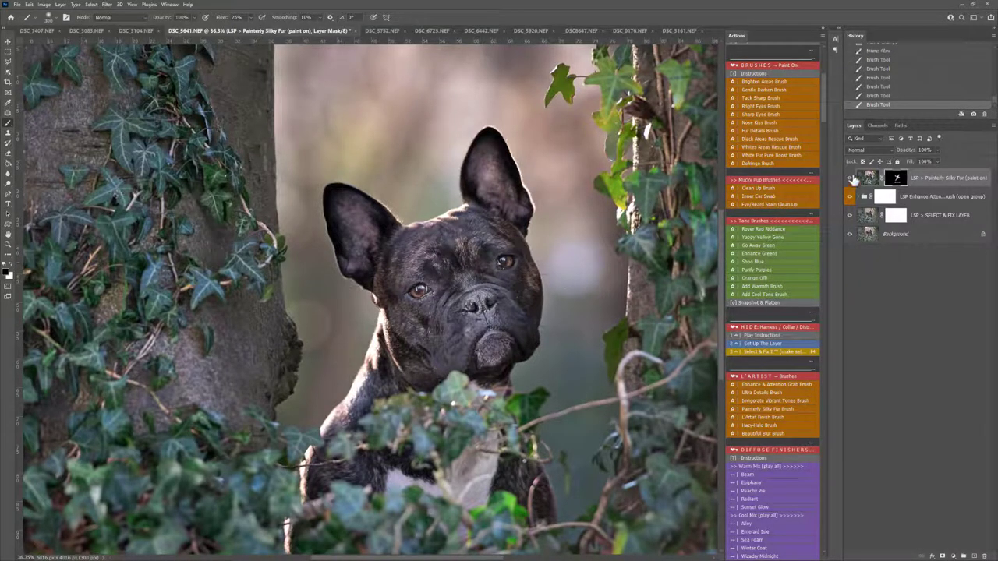
left_click(850, 179)
left_click(850, 178)
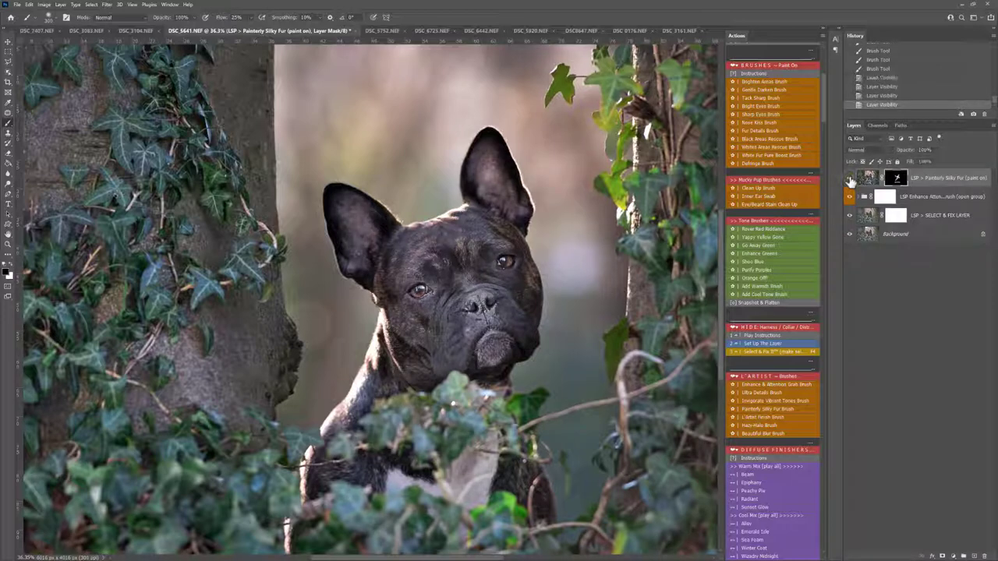
Run the Purify Purples action and paint the correction over the dog's ears, neck and chest with a larger brush.
left_click(752, 269)
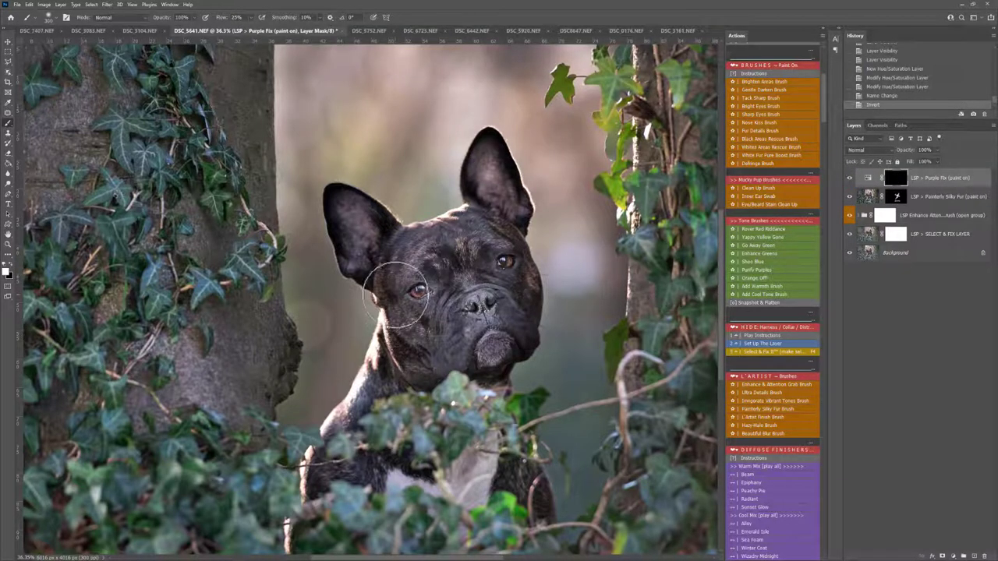
key("]")
left_click(373, 262)
left_click(353, 250)
left_click(359, 222)
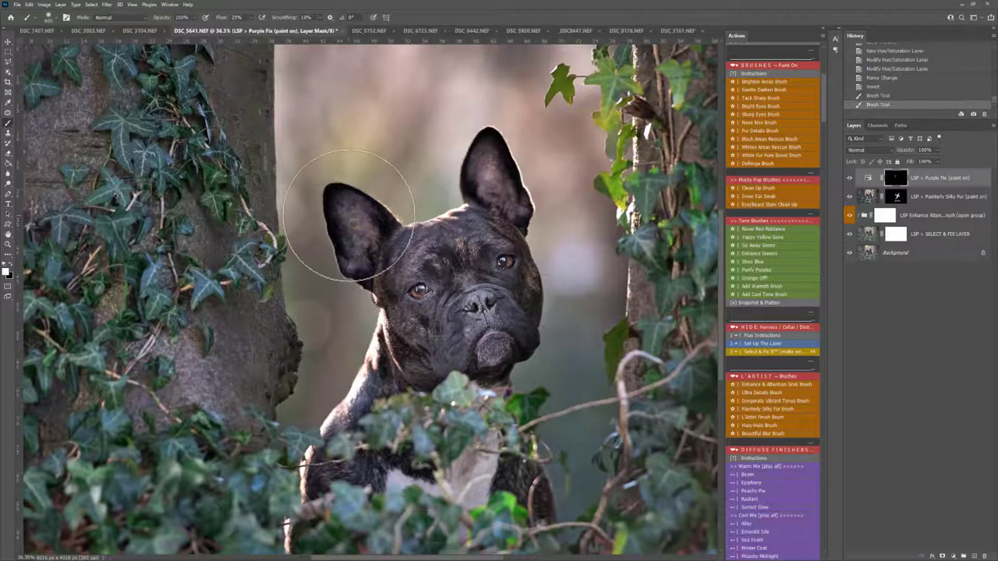
left_click(347, 236)
left_click(491, 178)
left_click(376, 386)
left_click(370, 405)
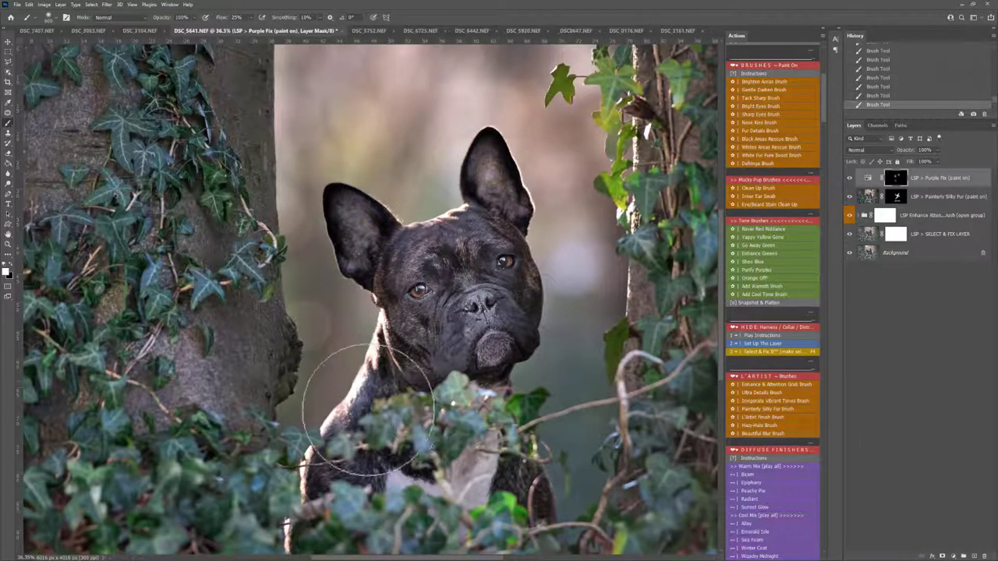
left_click(466, 456)
left_click(480, 436)
Paint the Purple Fix over the surrounding ivy and tree trunks, and compare the image with the edit layers hidden and shown.
key("z")
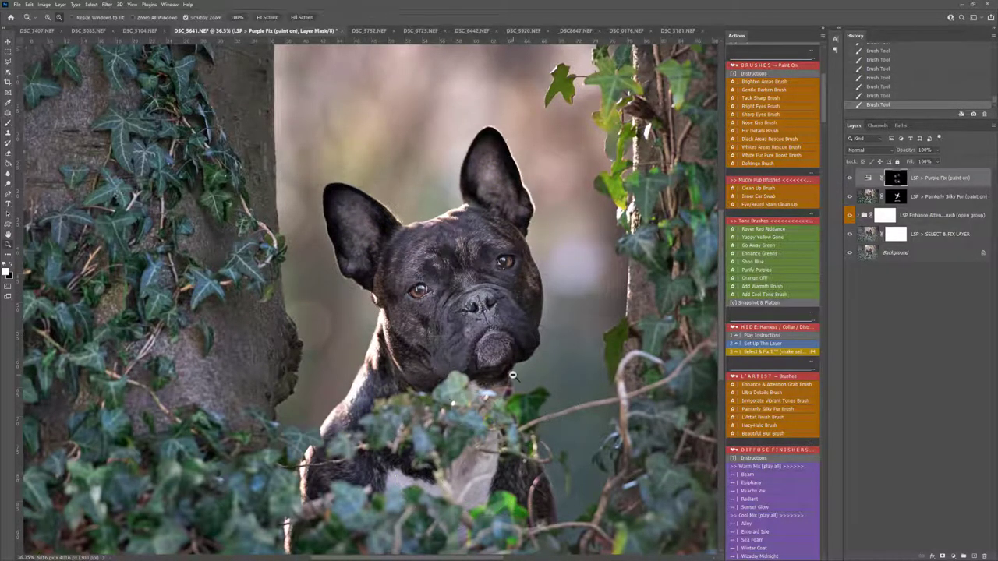
left_click(511, 378, "alt")
left_click(512, 376, "alt")
key("b")
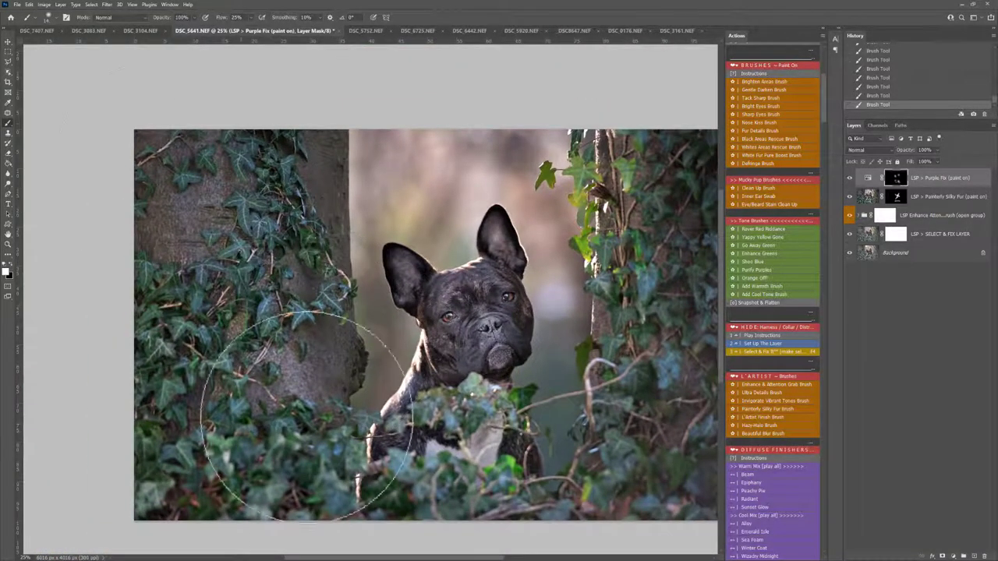
mouse_move(309, 417)
left_mouse_down()
mouse_move(345, 226)
mouse_move(499, 168)
mouse_move(556, 214)
mouse_move(580, 345)
mouse_move(663, 453)
mouse_move(510, 512)
mouse_move(390, 485)
mouse_move(376, 435)
mouse_move(387, 448)
left_mouse_up()
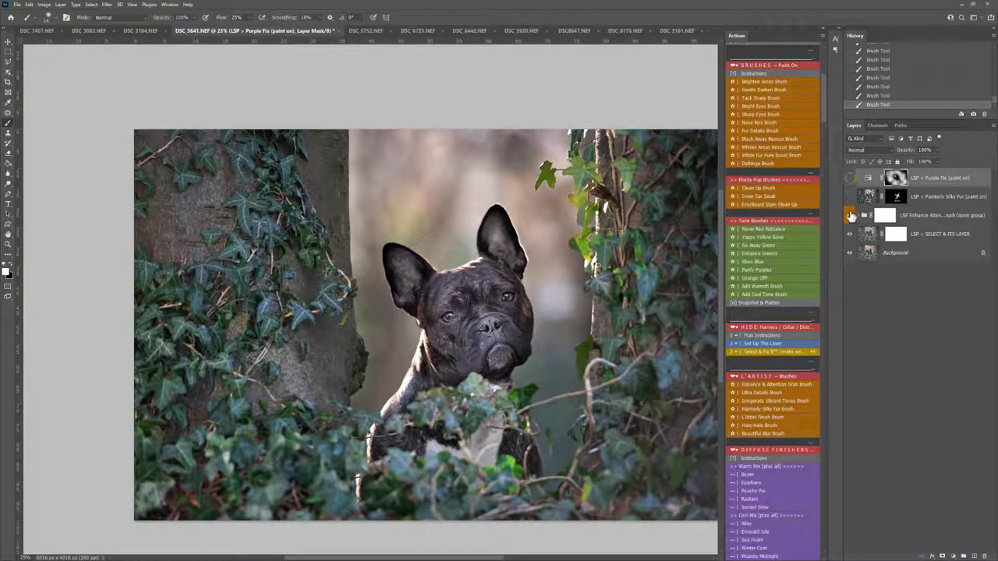
left_click(850, 234)
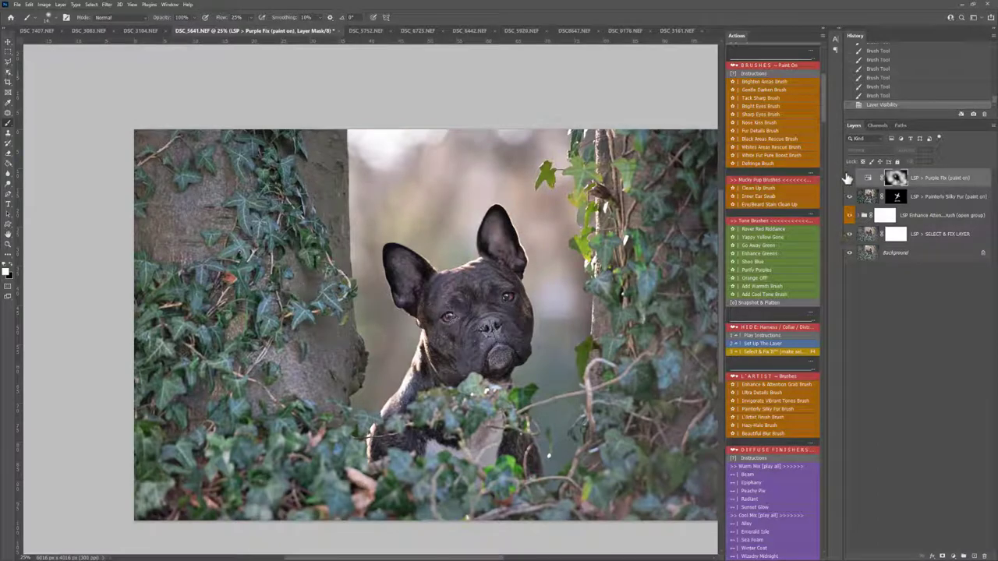
left_click(849, 178)
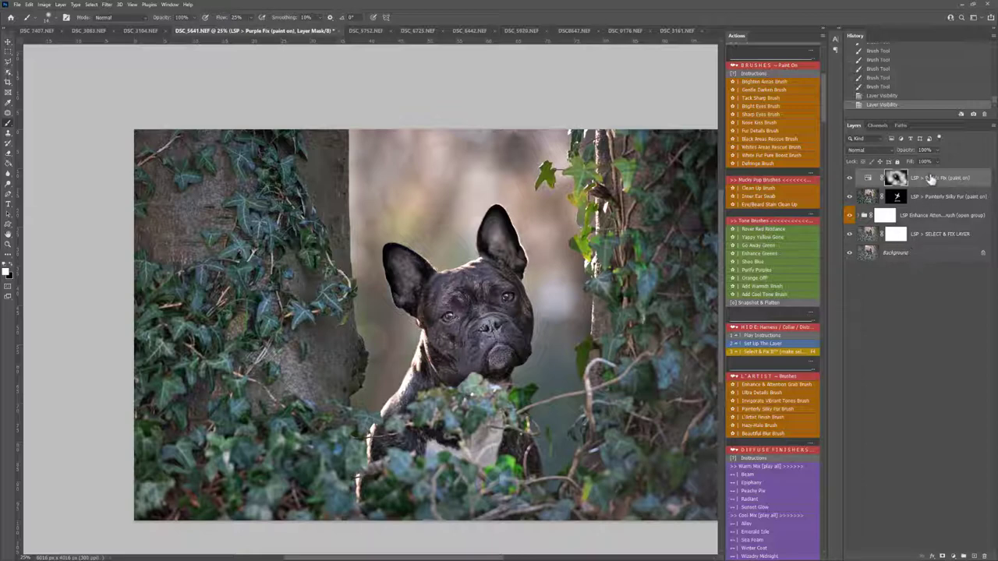
Run Snapshot & Flatten, and run the Hazy-Halo Brush action, dismissing its message.
left_click(767, 304)
scroll(774, 314, "down", 3)
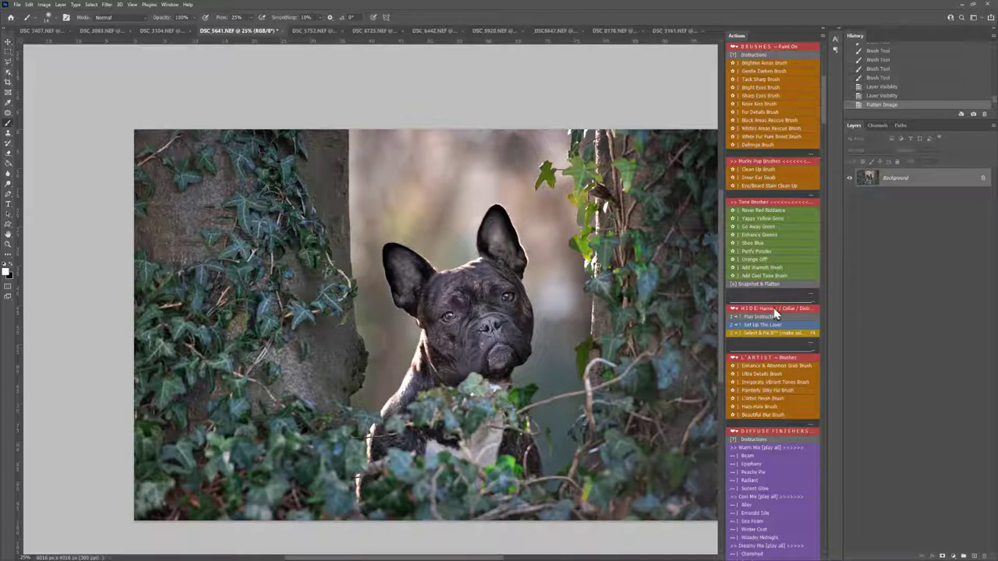
left_click(763, 371)
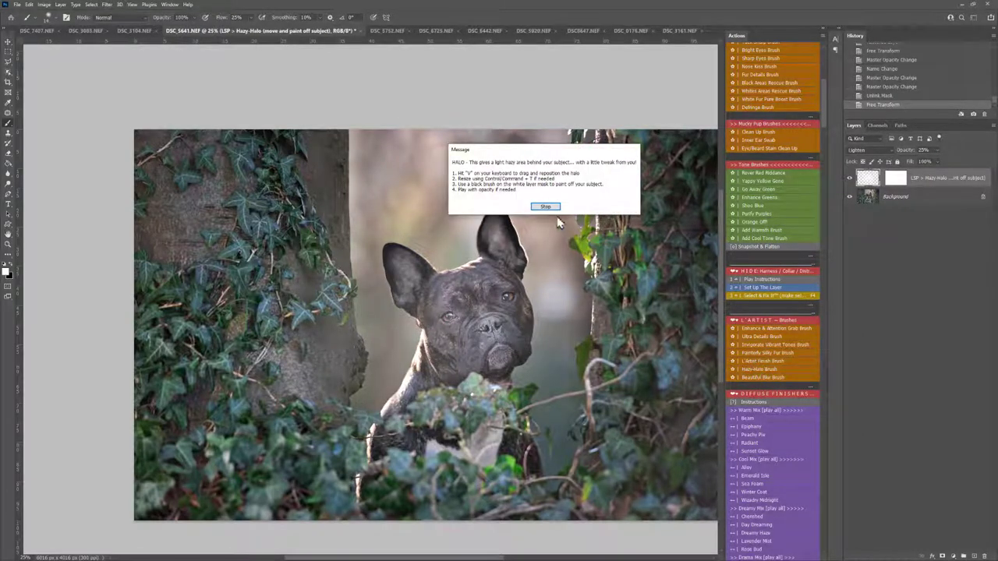
left_click(545, 206)
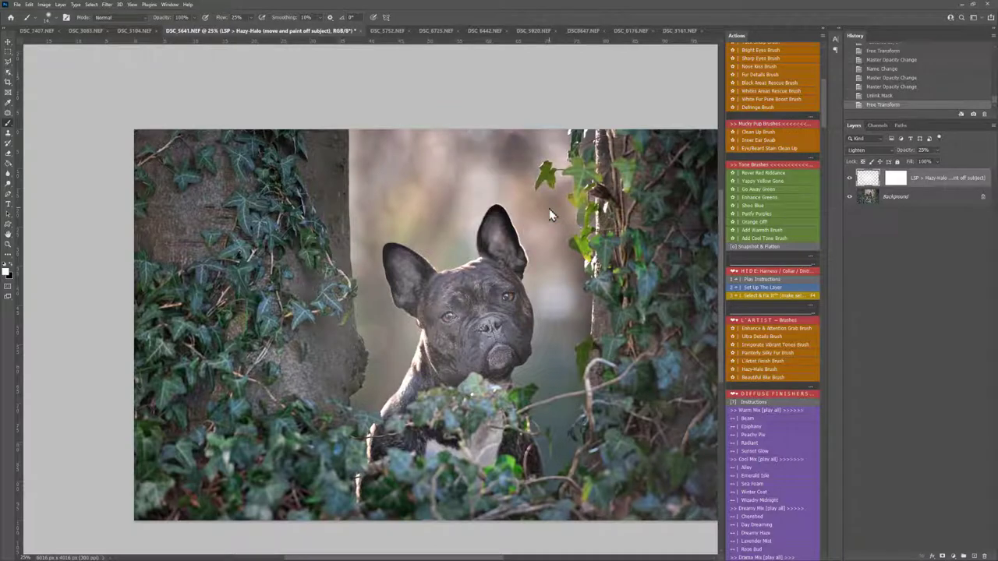
Move the halo up over the background above the dog's head and stretch its width to about 139%.
left_click(8, 42)
left_click_drag(499, 308, 483, 162)
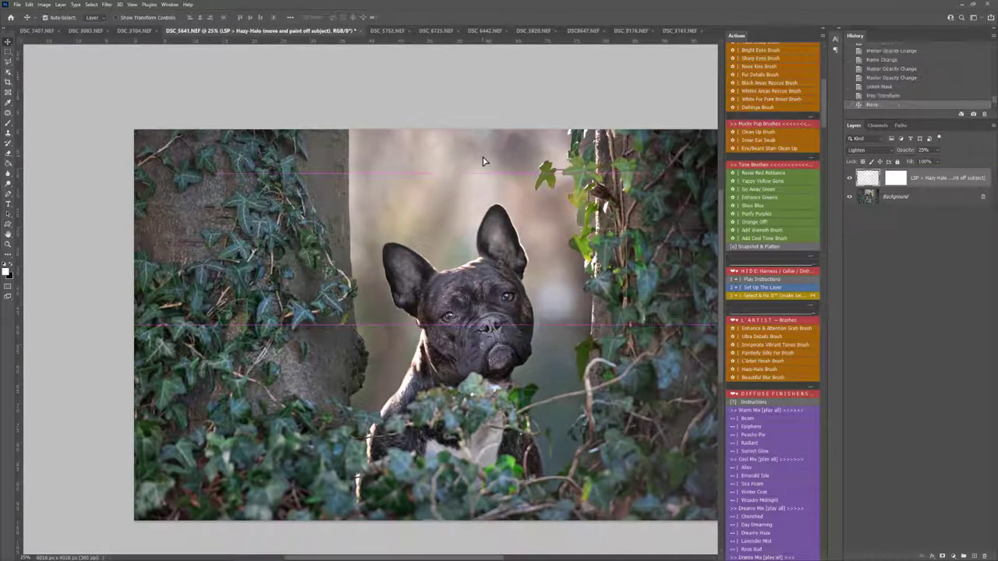
key("ctrl+t")
left_click_drag(201, 174, 110, 173)
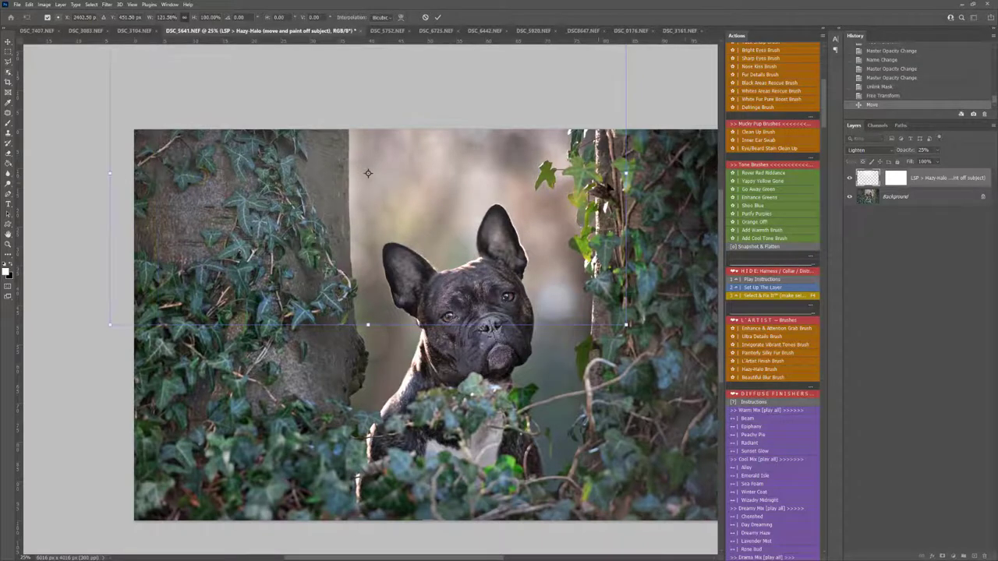
left_click_drag(628, 174, 741, 175)
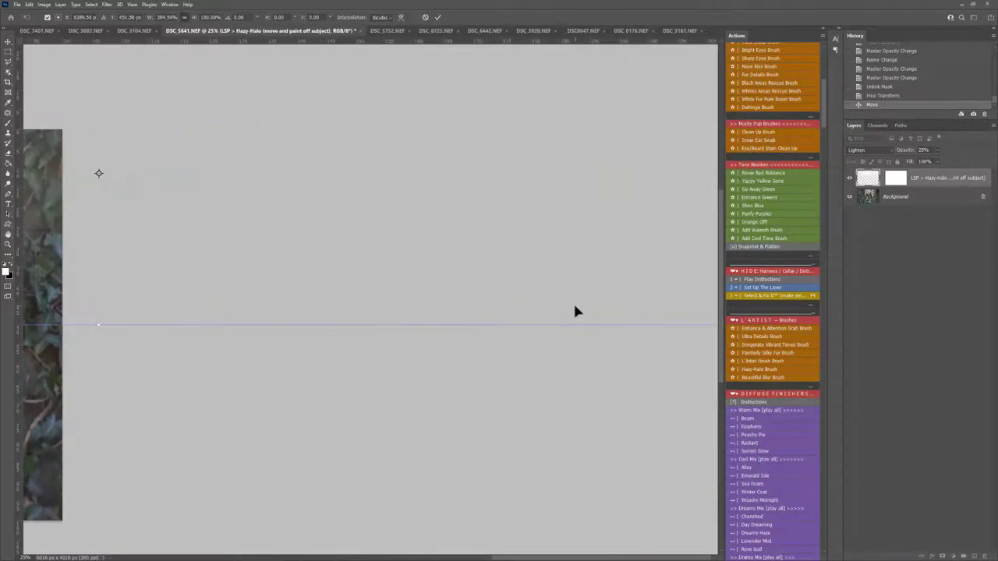
key("ctrl+z")
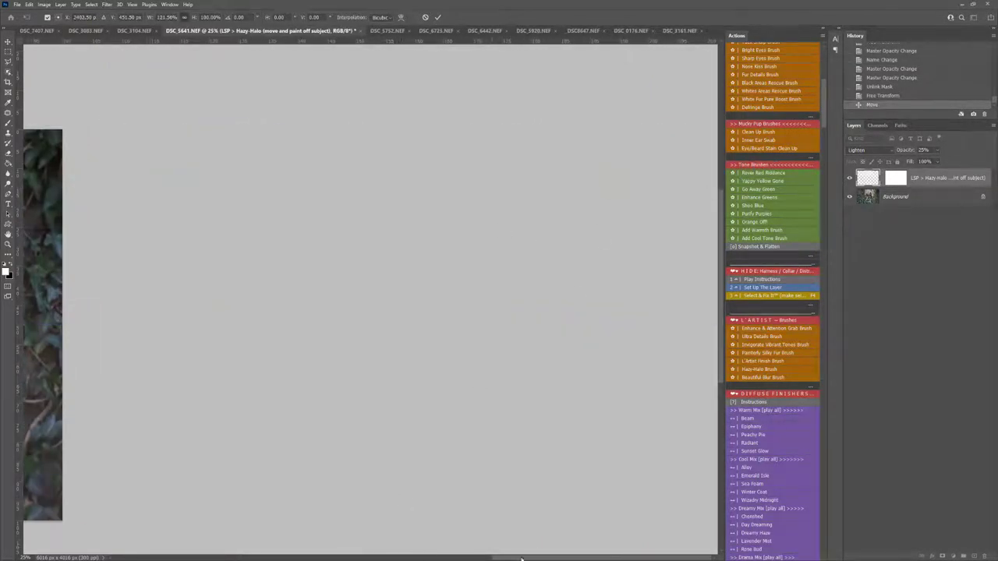
left_click_drag(522, 558, 364, 558)
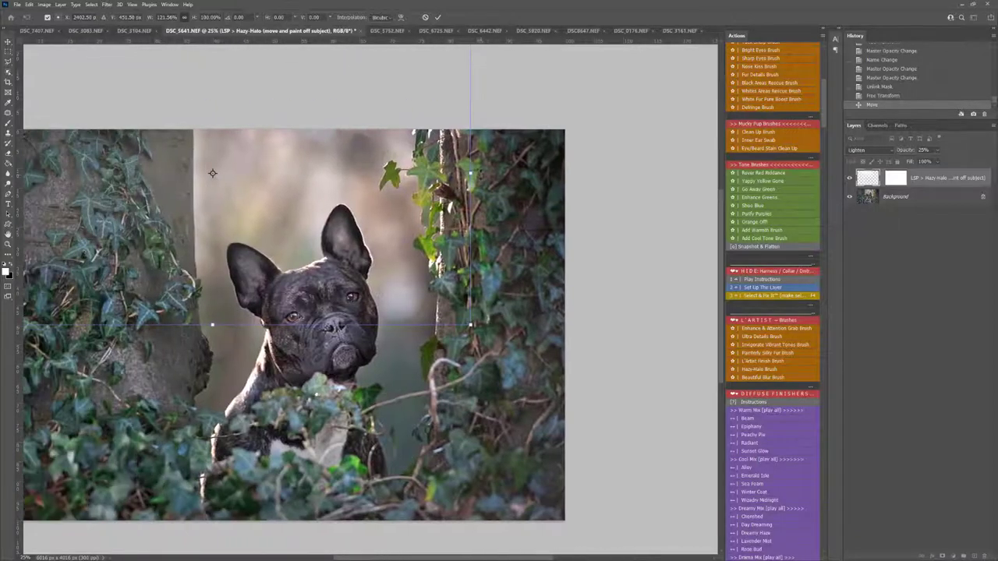
left_click_drag(477, 174, 546, 176)
key("Return")
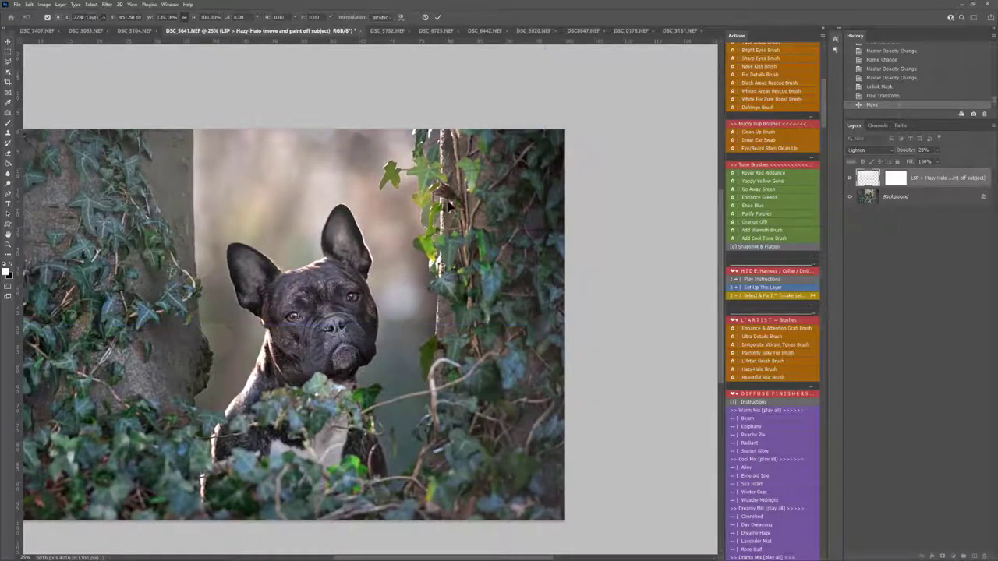
Shift the halo further up and across the background, and stretch its height to about 114%.
key("space")
left_click_drag(412, 217, 502, 220)
left_click_drag(421, 220, 460, 189)
key("ctrl+t")
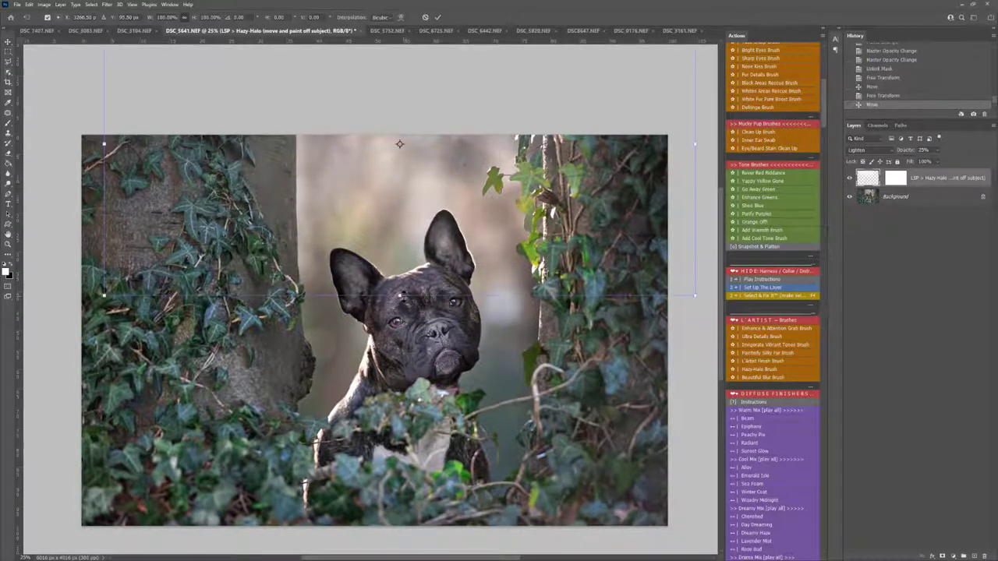
left_click_drag(401, 296, 401, 339)
mouse_move(428, 259)
left_mouse_down()
mouse_move(427, 276)
mouse_move(426, 267)
left_mouse_up()
key("Return")
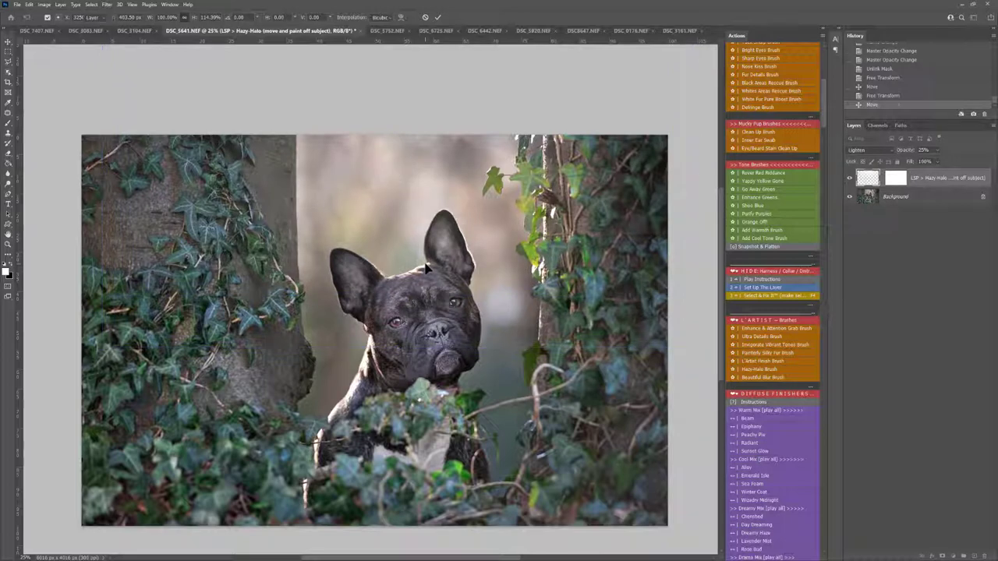
key("Return")
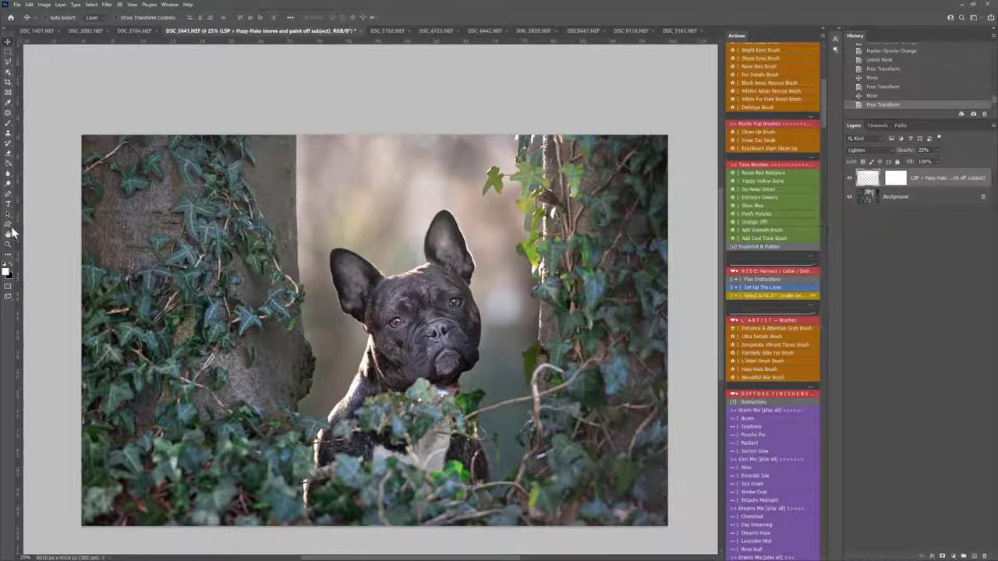
Paint the haze off the dog's face and chest on the Hazy-Halo layer mask with a smaller black brush.
key("b")
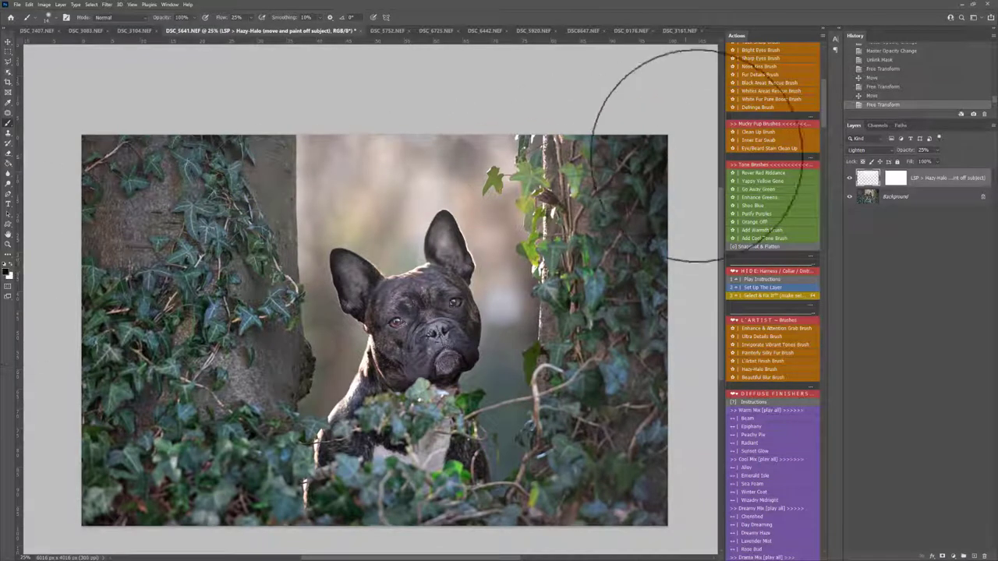
left_click(895, 178)
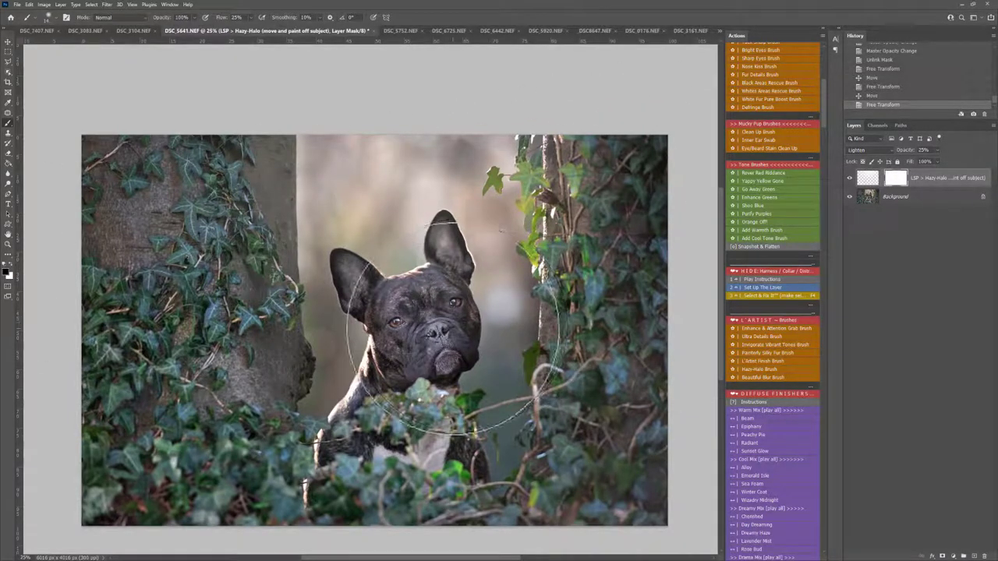
key("[")
key("[")
key("[")
key("[")
key("[")
key("[")
mouse_move(438, 346)
left_mouse_down()
mouse_move(418, 309)
mouse_move(399, 313)
mouse_move(422, 321)
mouse_move(366, 292)
mouse_move(450, 345)
mouse_move(425, 323)
mouse_move(460, 328)
mouse_move(428, 335)
mouse_move(401, 375)
mouse_move(435, 359)
mouse_move(456, 329)
mouse_move(431, 284)
mouse_move(392, 315)
mouse_move(384, 379)
mouse_move(409, 429)
mouse_move(446, 305)
mouse_move(393, 378)
mouse_move(379, 455)
left_mouse_up()
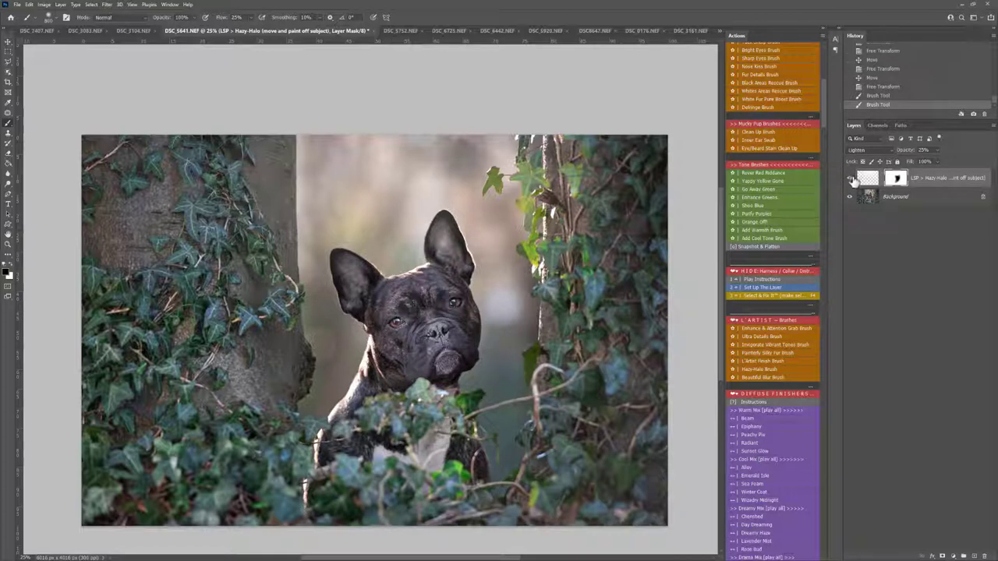
Compare the image with the Hazy-Halo layer hidden and shown.
left_click(851, 178)
left_click(851, 179)
left_click(850, 179)
left_click(850, 179)
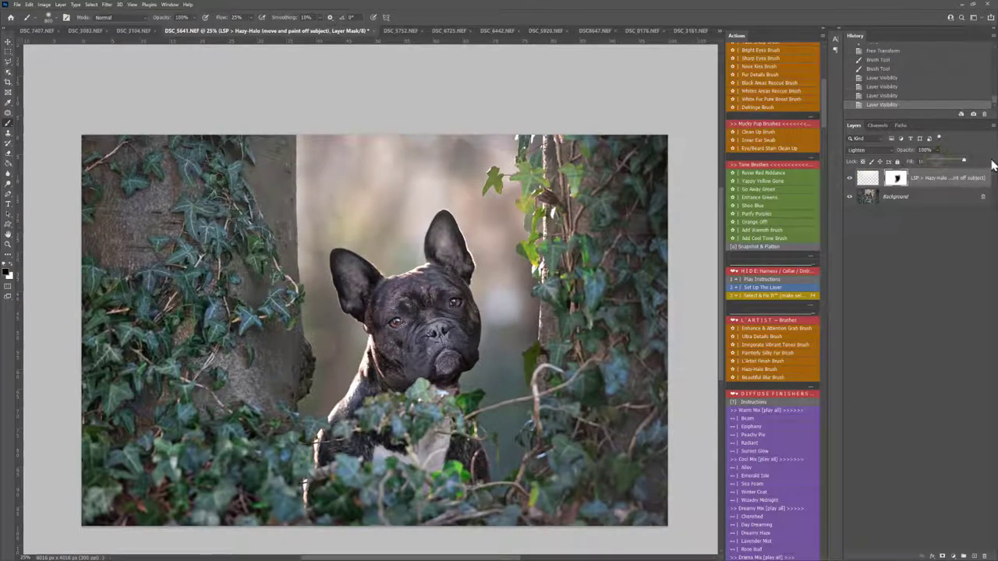
Lower the Hazy-Halo layer's opacity to 12%.
left_click_drag(992, 162, 932, 168)
Run the Beautiful Blur Brush action, dismiss its message and make the new blur layer's mask active.
scroll(758, 280, "down", 2)
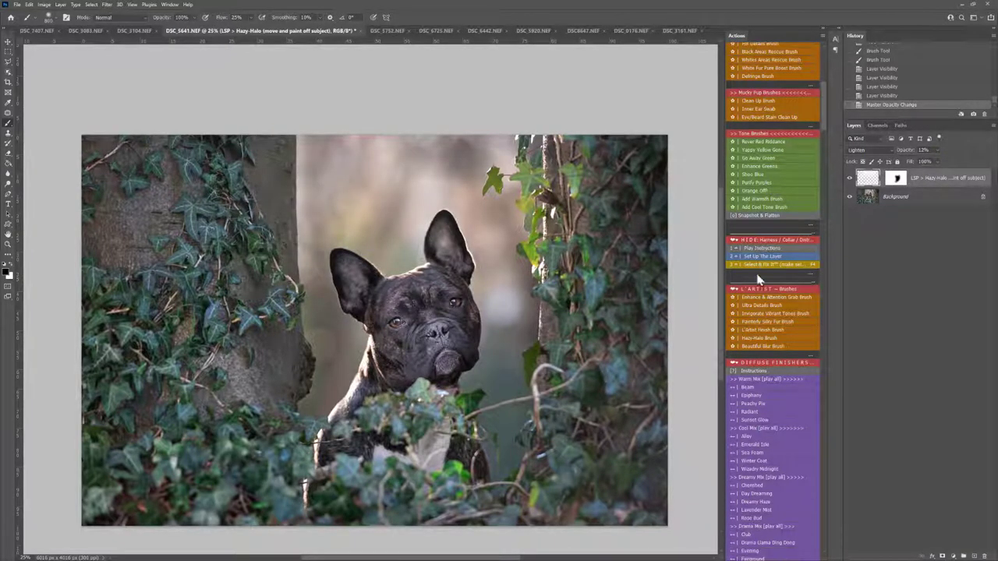
left_click(750, 347)
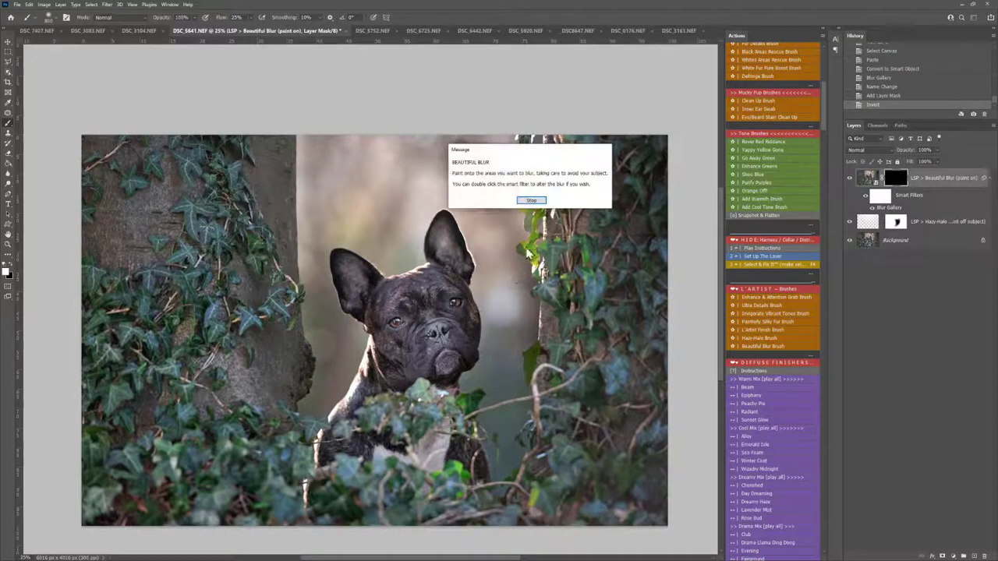
left_click(530, 201)
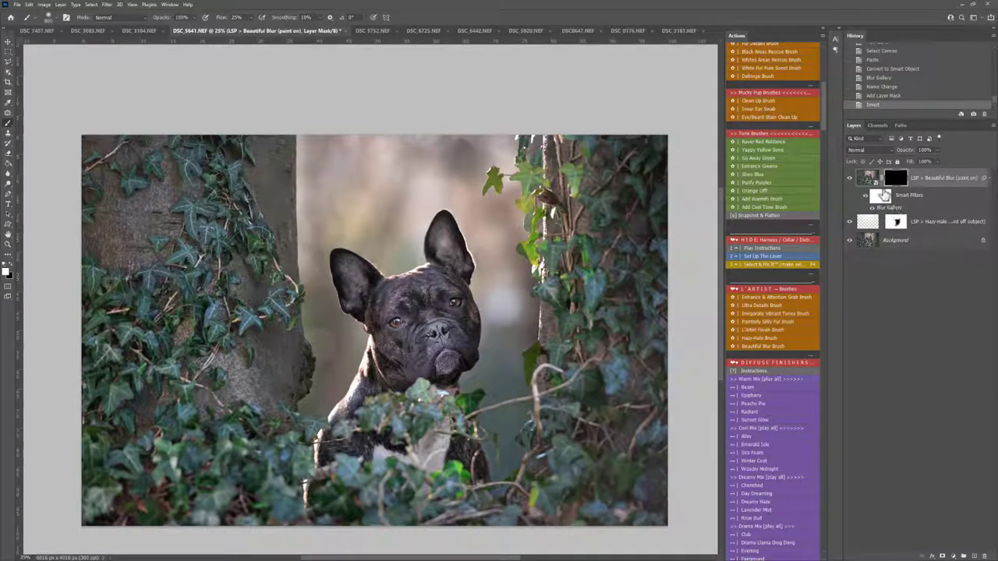
left_click(868, 177)
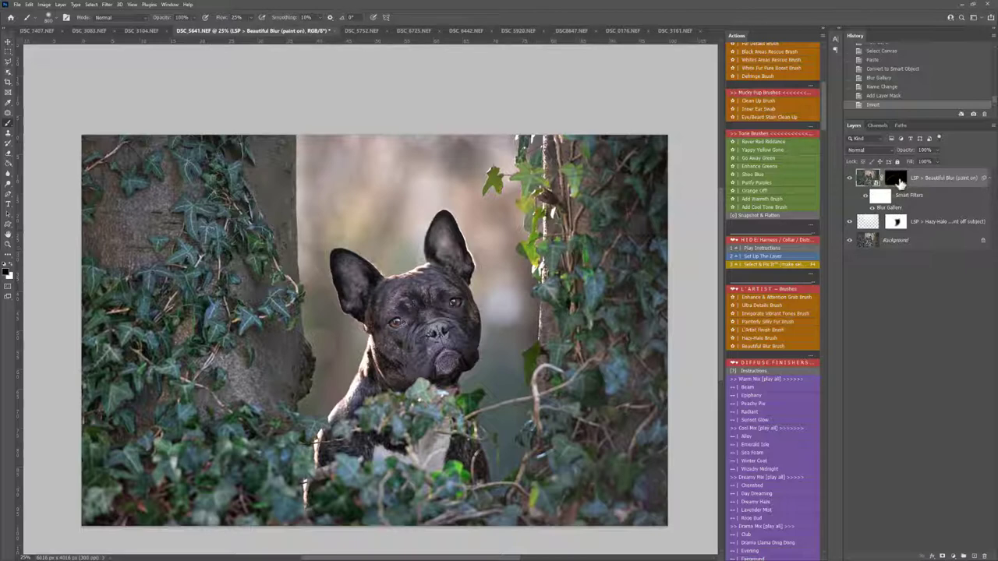
left_click(897, 178)
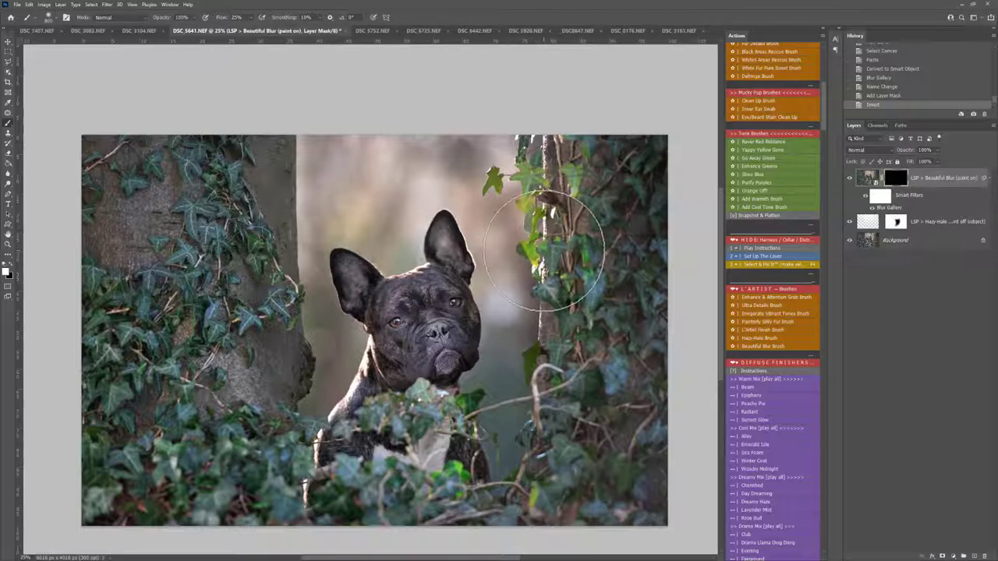
Paint the blur in over the background above the dog's head with a larger white brush.
key("]")
key("]")
key("]")
key("]")
key("]")
key("]")
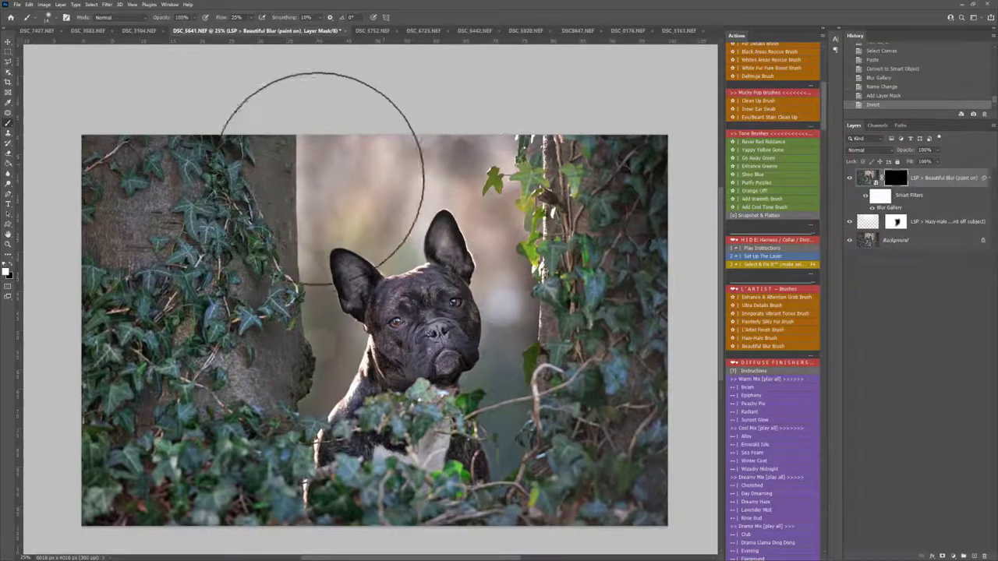
mouse_move(322, 178)
left_mouse_down()
mouse_move(323, 138)
mouse_move(299, 145)
mouse_move(307, 161)
mouse_move(332, 140)
mouse_move(300, 217)
left_mouse_up()
Paint the blur over the tree trunks and ivy around the dog with a smaller brush, avoiding the face.
key("[")
key("[")
key("[")
key("[")
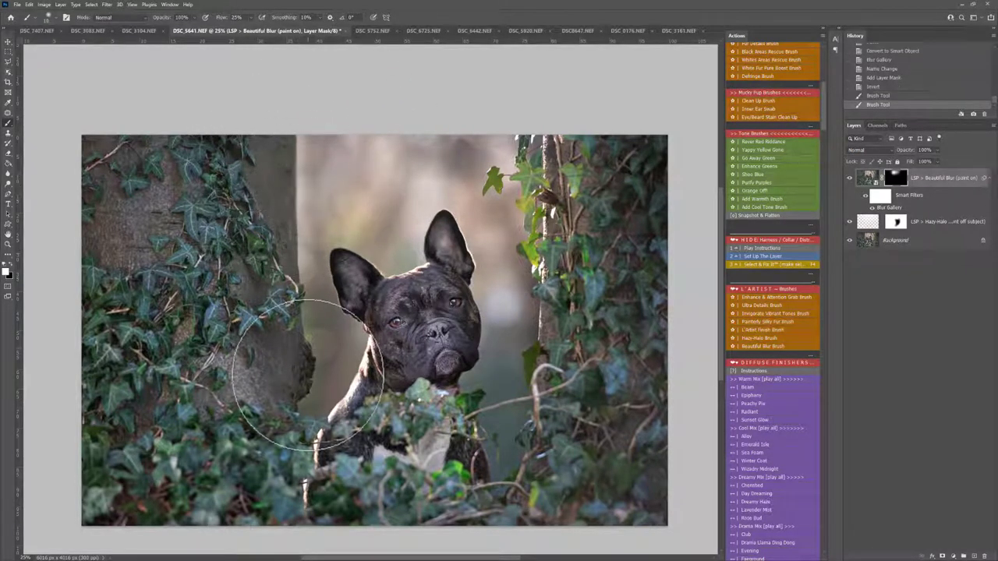
mouse_move(308, 373)
left_mouse_down()
mouse_move(156, 208)
mouse_move(69, 310)
mouse_move(186, 292)
mouse_move(129, 331)
left_mouse_up()
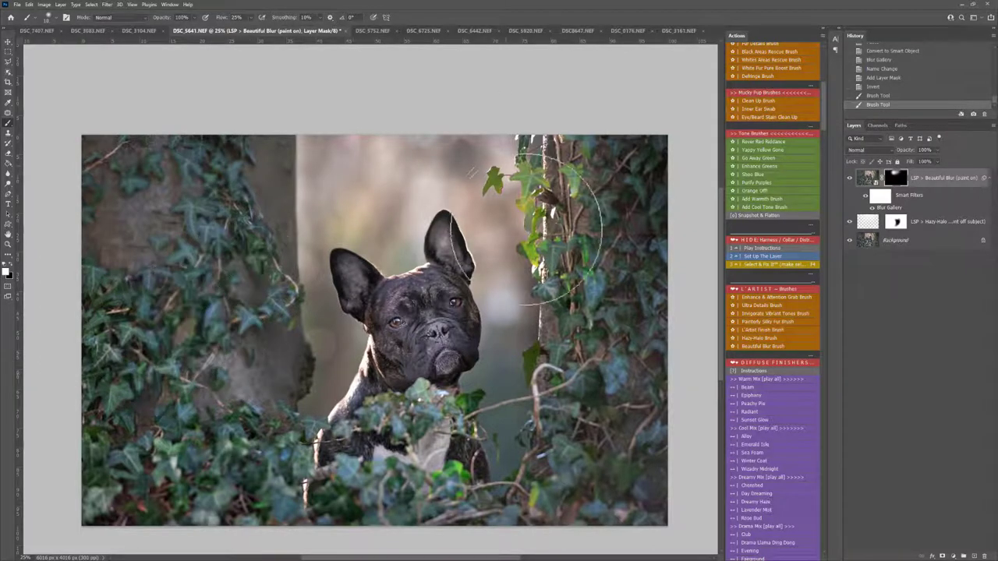
mouse_move(526, 229)
left_mouse_down()
mouse_move(512, 320)
mouse_move(556, 288)
mouse_move(552, 303)
mouse_move(572, 338)
mouse_move(616, 322)
mouse_move(680, 87)
mouse_move(673, 307)
left_mouse_up()
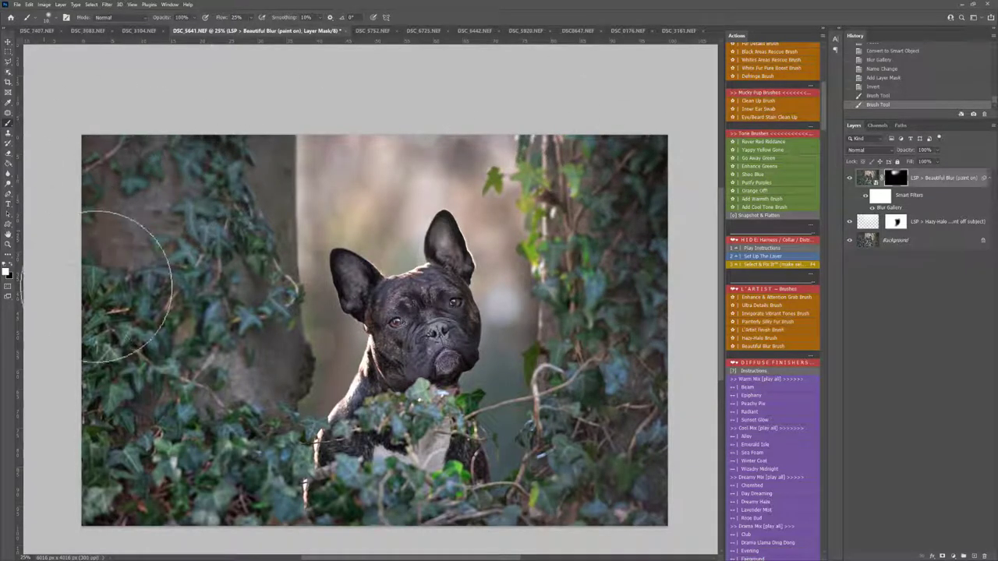
mouse_move(125, 286)
left_mouse_down()
mouse_move(202, 366)
mouse_move(148, 375)
mouse_move(249, 377)
mouse_move(290, 316)
mouse_move(279, 328)
left_mouse_up()
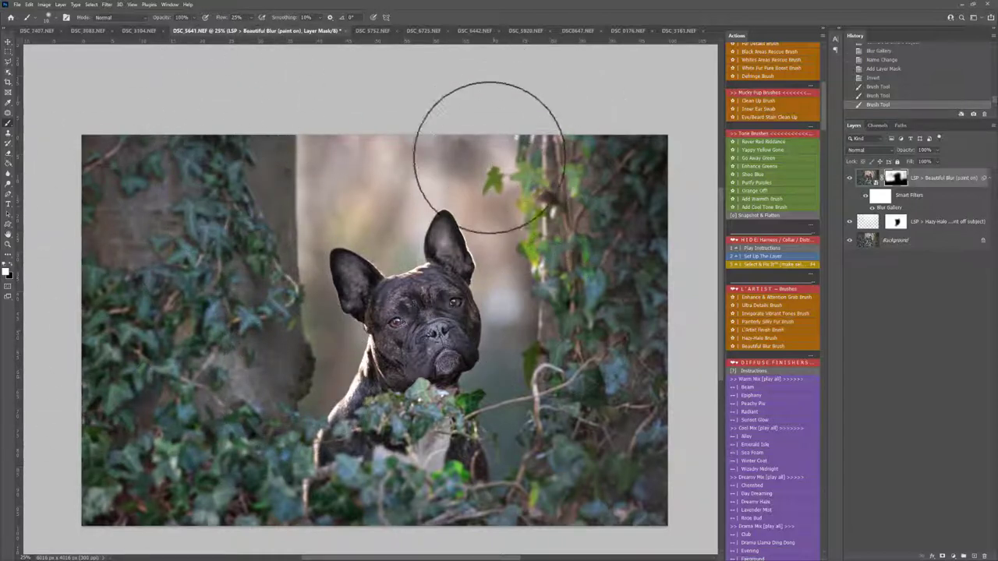
mouse_move(489, 157)
left_mouse_down()
mouse_move(528, 196)
mouse_move(522, 257)
mouse_move(545, 245)
left_mouse_up()
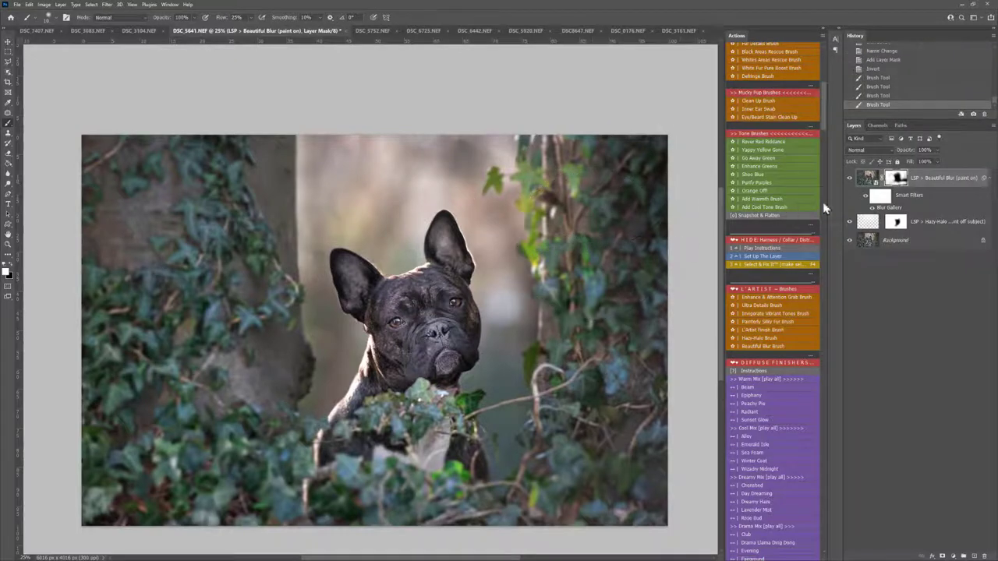
Raise the Field Blur of the Beautiful Blur layer's smart filter to 42 px.
double_click(889, 208)
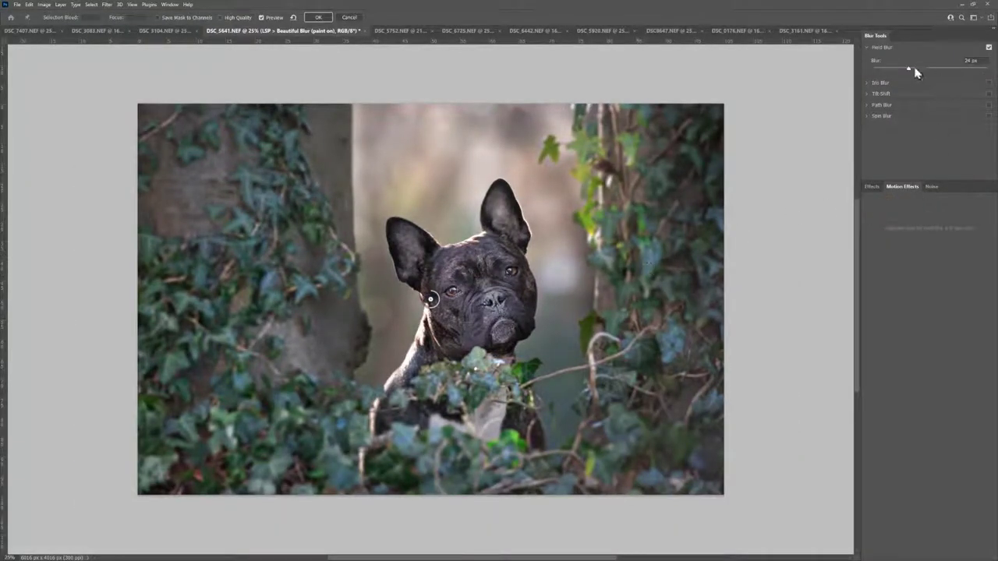
mouse_move(909, 74)
left_mouse_down()
mouse_move(890, 73)
mouse_move(952, 69)
mouse_move(918, 69)
left_mouse_up()
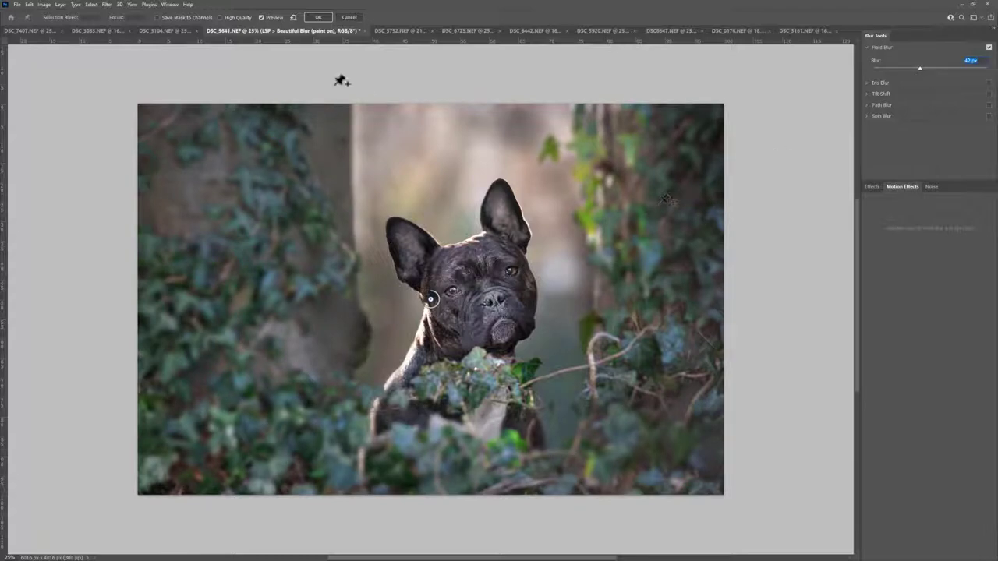
left_click(318, 18)
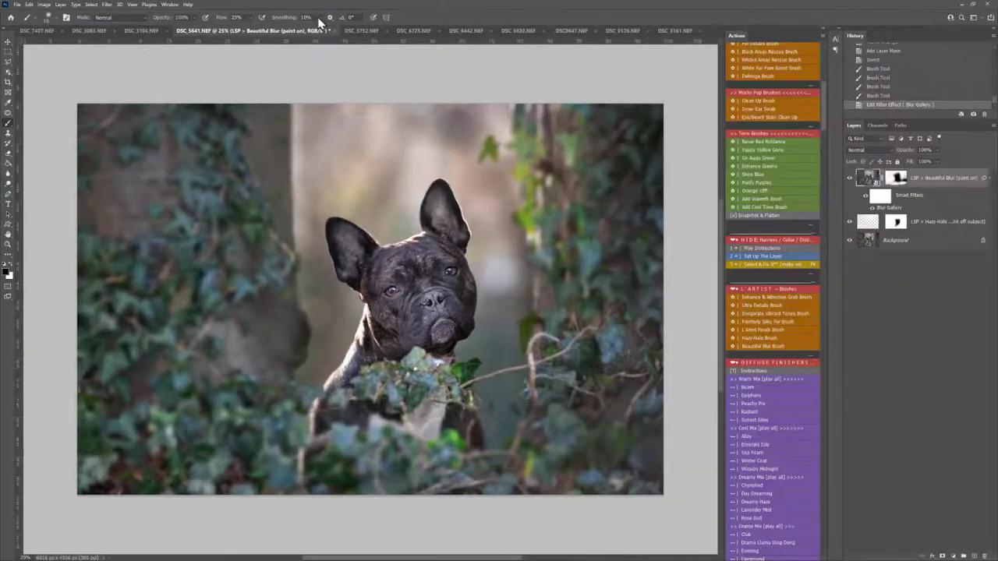
Compare the image with the Beautiful Blur layer hidden and shown.
left_click(849, 180)
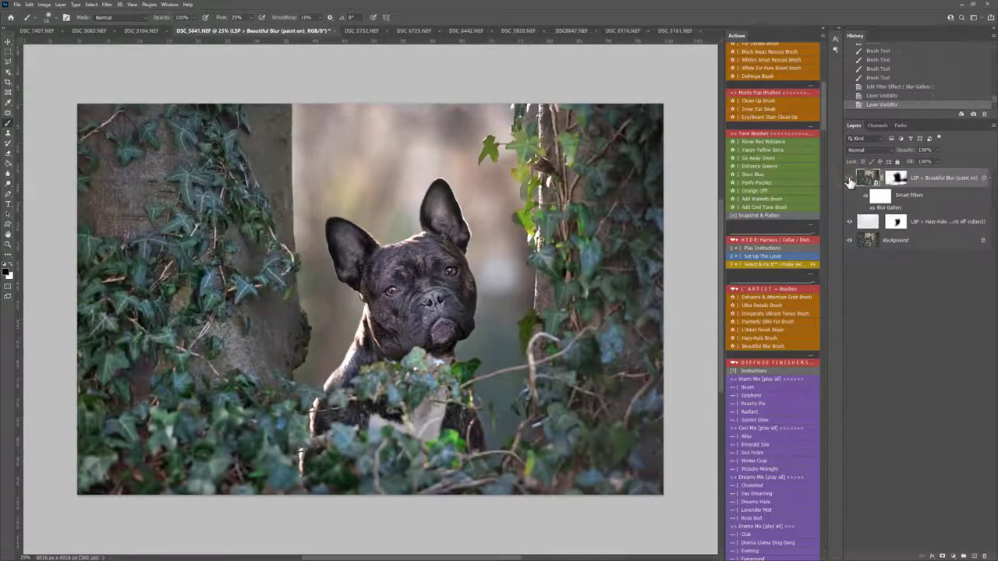
left_click(850, 180)
left_click(850, 180)
left_click(850, 179)
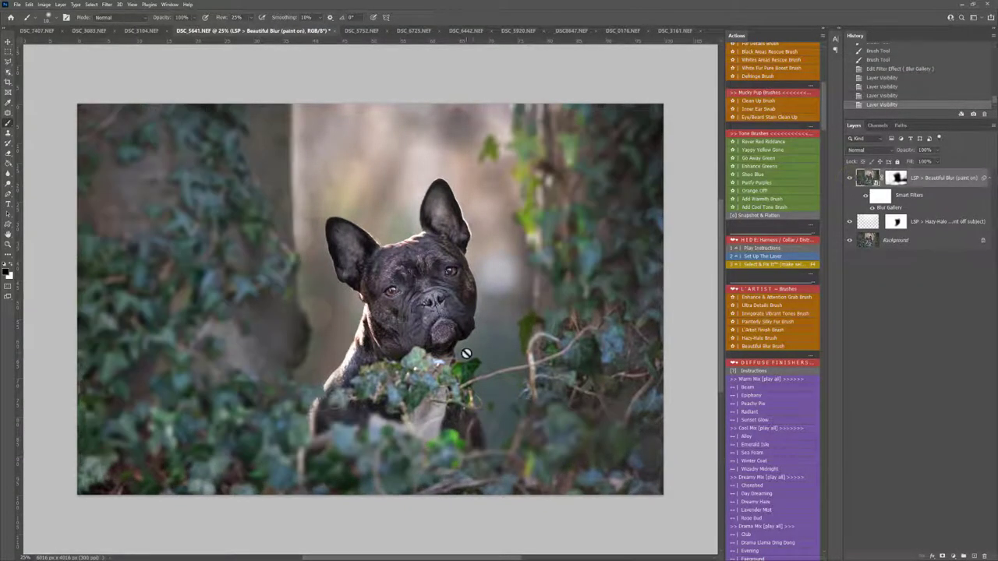
Delete the Beautiful Blur layer.
left_click_drag(932, 179, 984, 547)
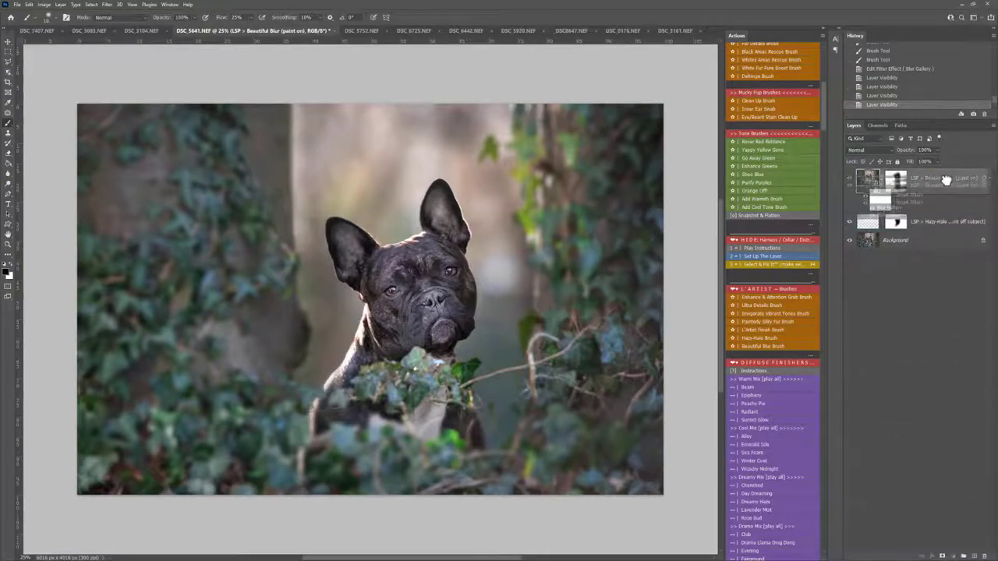
left_click_drag(941, 182, 984, 556)
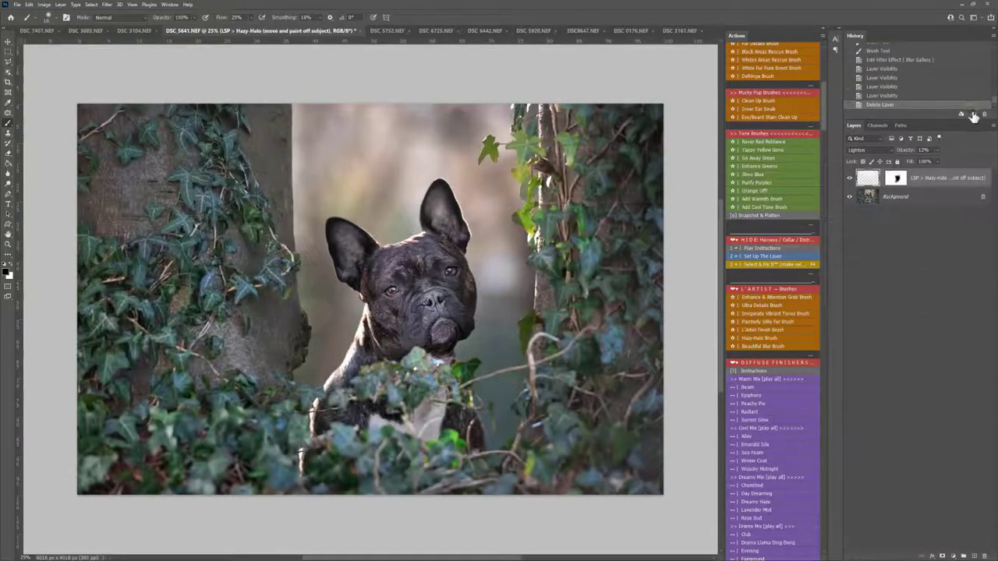
Enlarge the history list and compare the saved snapshots of the edit with one another.
left_click_drag(995, 106, 995, 57)
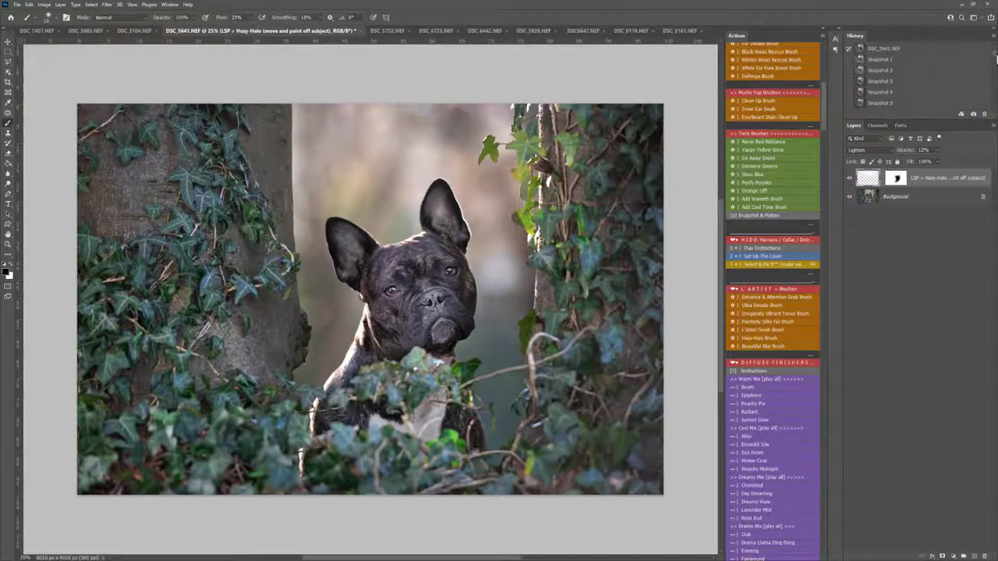
left_click_drag(906, 119, 907, 131)
left_click(894, 114)
left_click(894, 92)
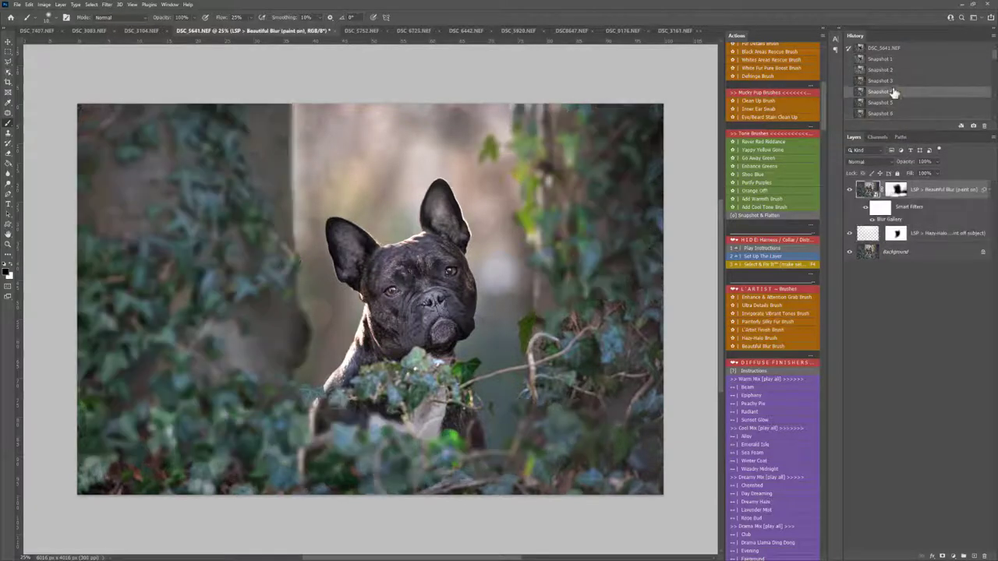
left_click(894, 72)
left_click(896, 60)
left_click(897, 81)
left_click(901, 104)
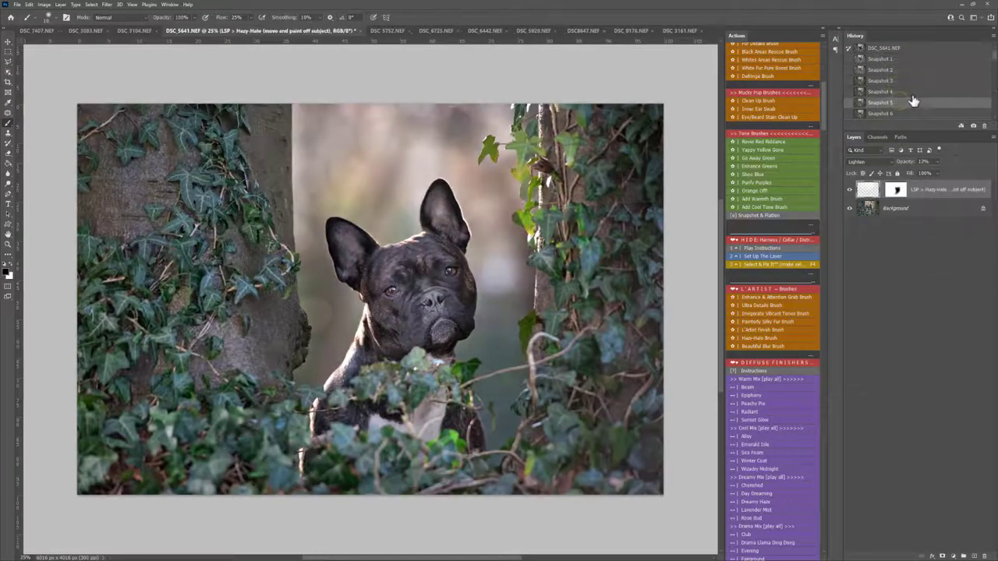
scroll(902, 100, "down", 1)
Return to Snapshot 6 and flatten the image.
left_click(903, 94)
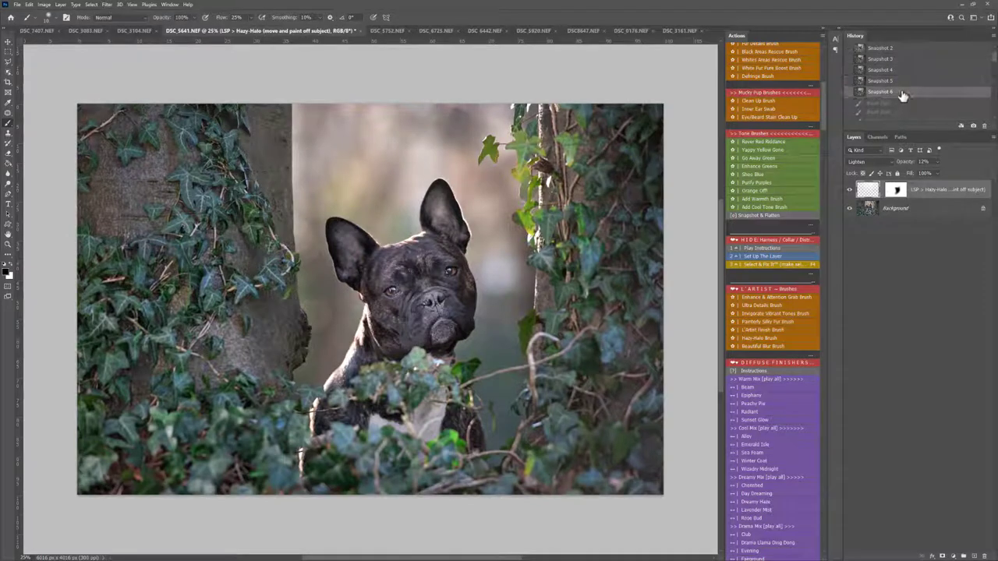
right_click(927, 210)
left_click(946, 285)
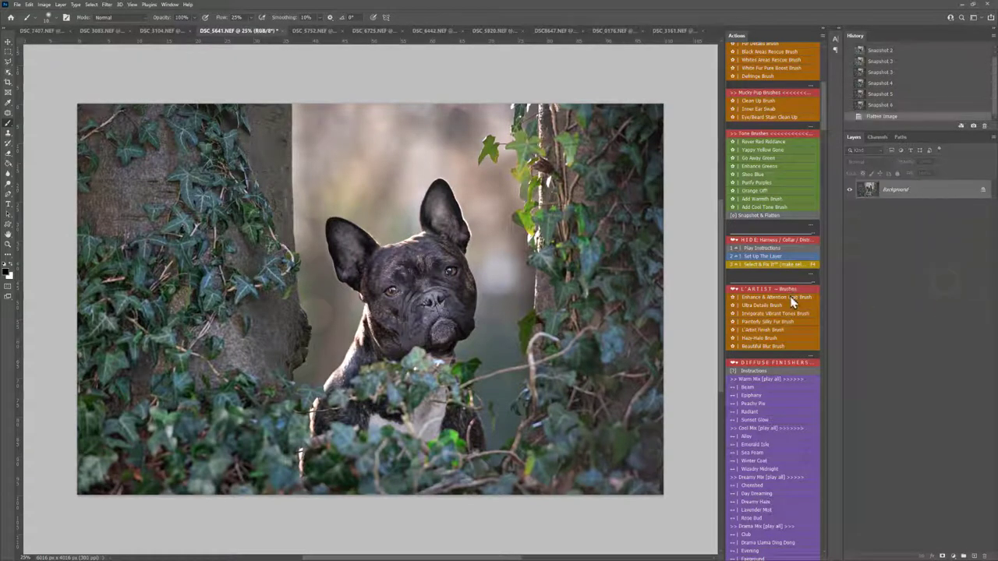
Run the Invigorate Vibrant Tones Brush action and paint the effect in over the ivy, background and dog's body.
scroll(791, 304, "down", 4)
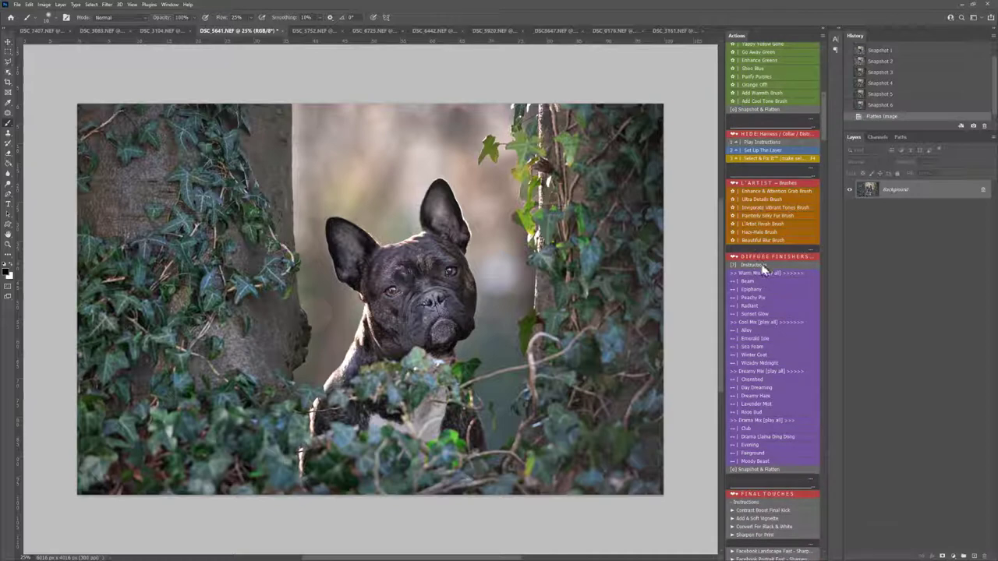
left_click(757, 209)
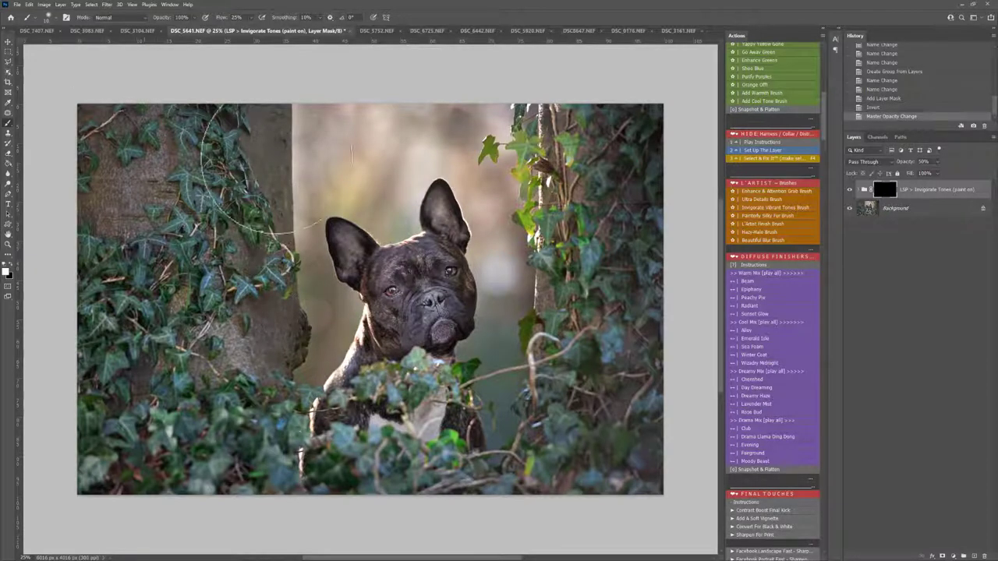
mouse_move(459, 384)
left_mouse_down()
mouse_move(483, 399)
mouse_move(358, 362)
mouse_move(526, 136)
left_mouse_up()
key("x")
mouse_move(507, 262)
left_mouse_down()
mouse_move(479, 245)
mouse_move(401, 149)
left_mouse_up()
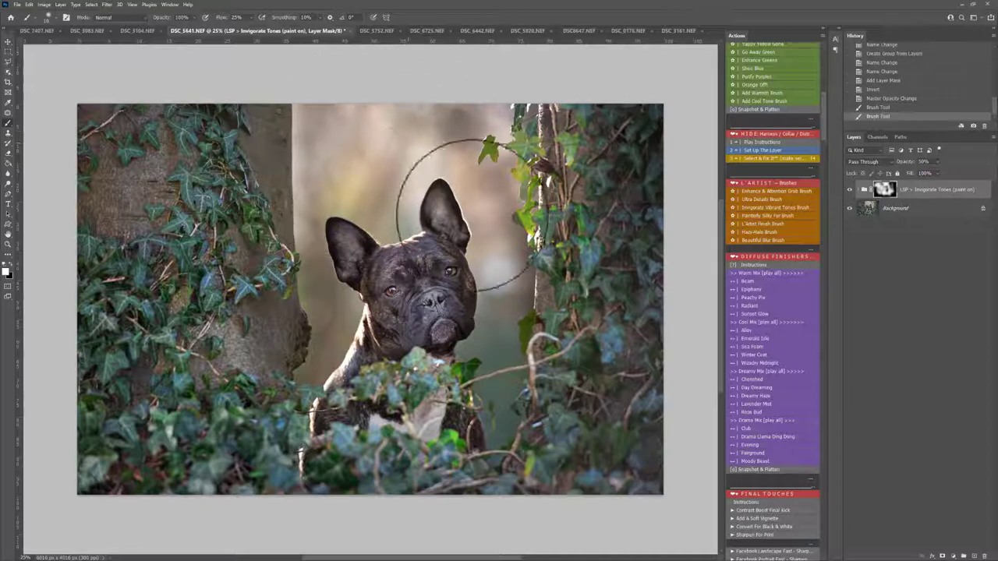
mouse_move(343, 385)
left_mouse_down()
mouse_move(390, 355)
mouse_move(414, 425)
left_mouse_up()
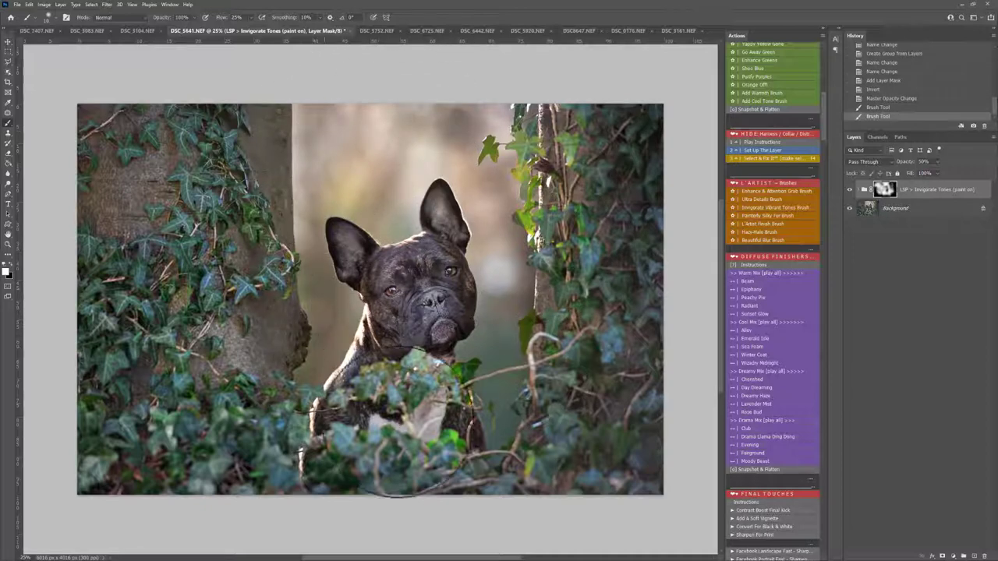
Check the Invigorate Tones effect on and off, lower its opacity to 38% and flatten with Snapshot & Flatten.
left_click(850, 191)
left_click(850, 191)
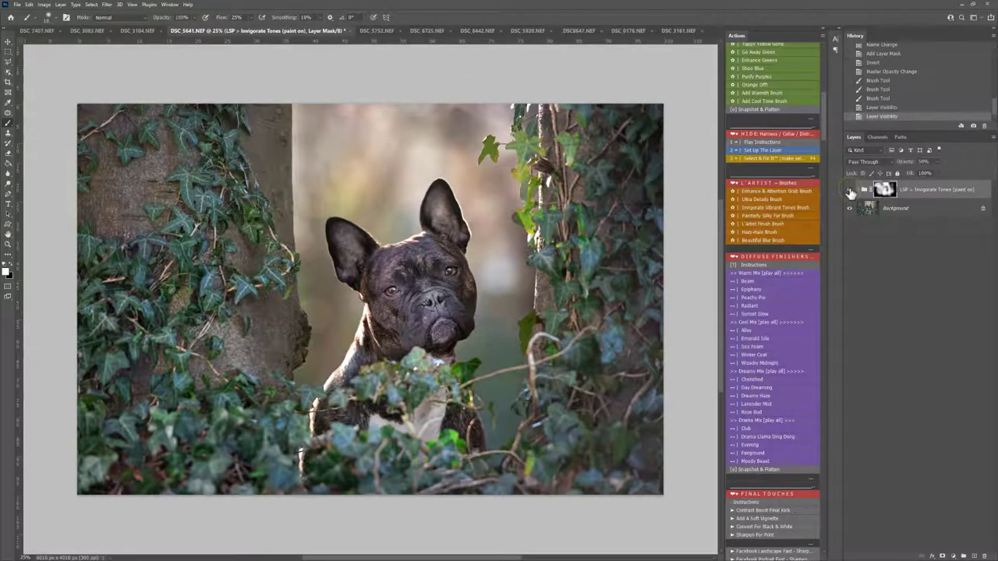
left_click(850, 191)
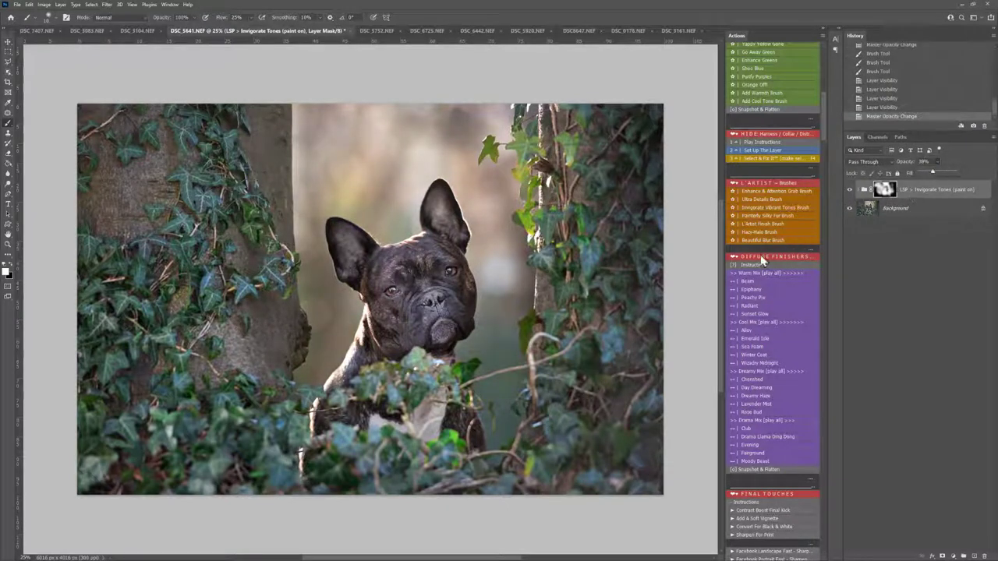
left_click(765, 110)
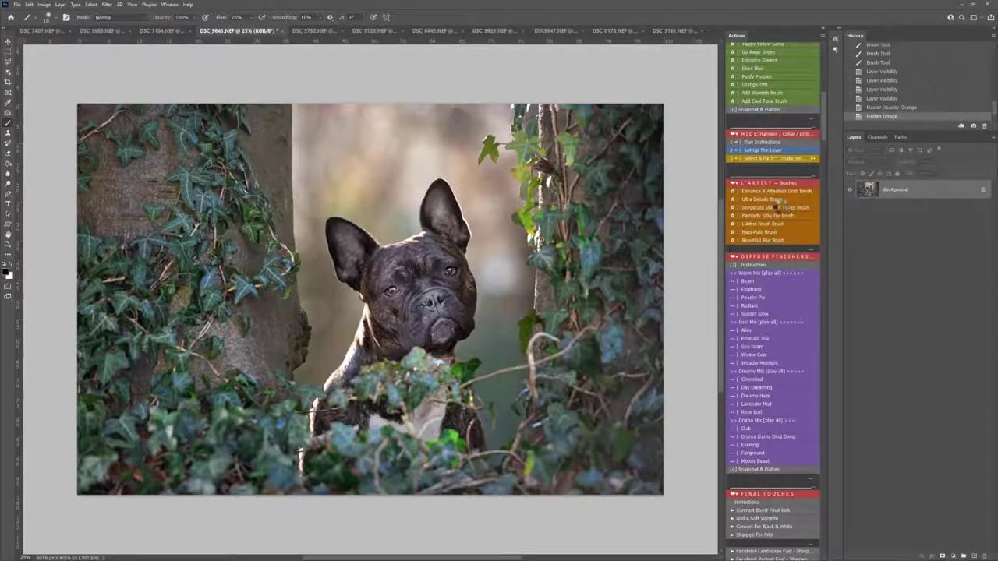
Play the full Warm Mix and Drama Mix diffuser finisher actions and dismiss their messages.
scroll(785, 221, "down", 3)
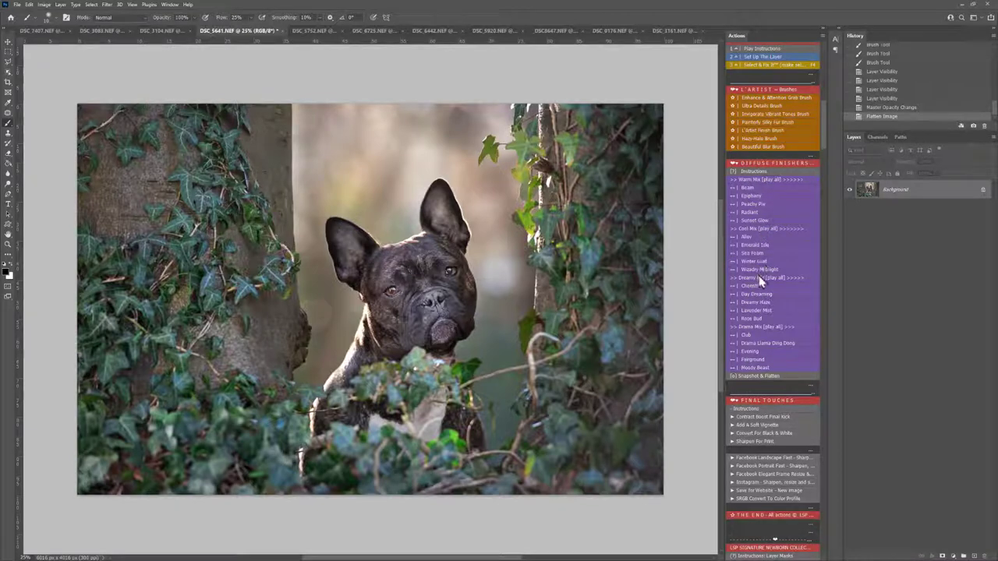
left_click(752, 188)
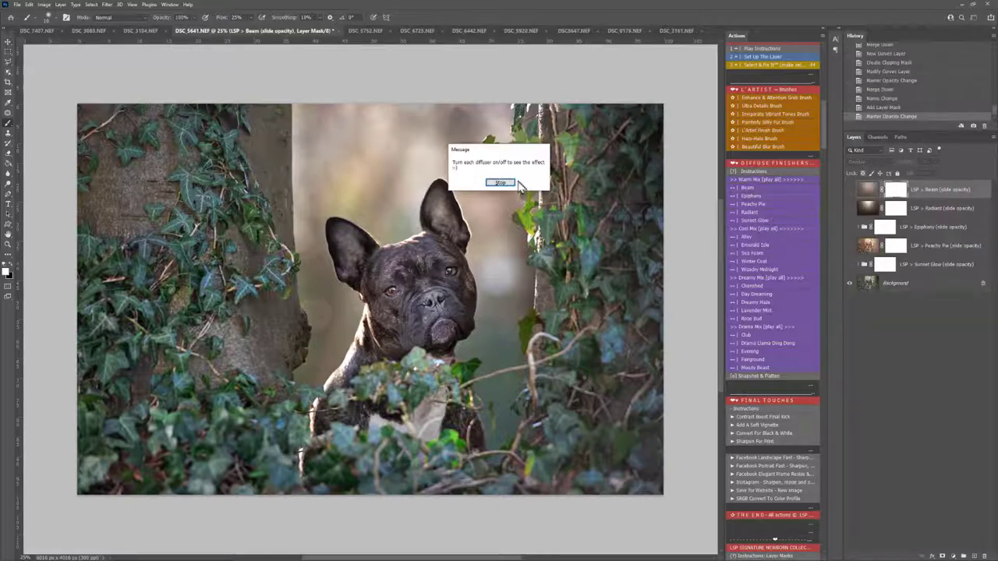
left_click(517, 182)
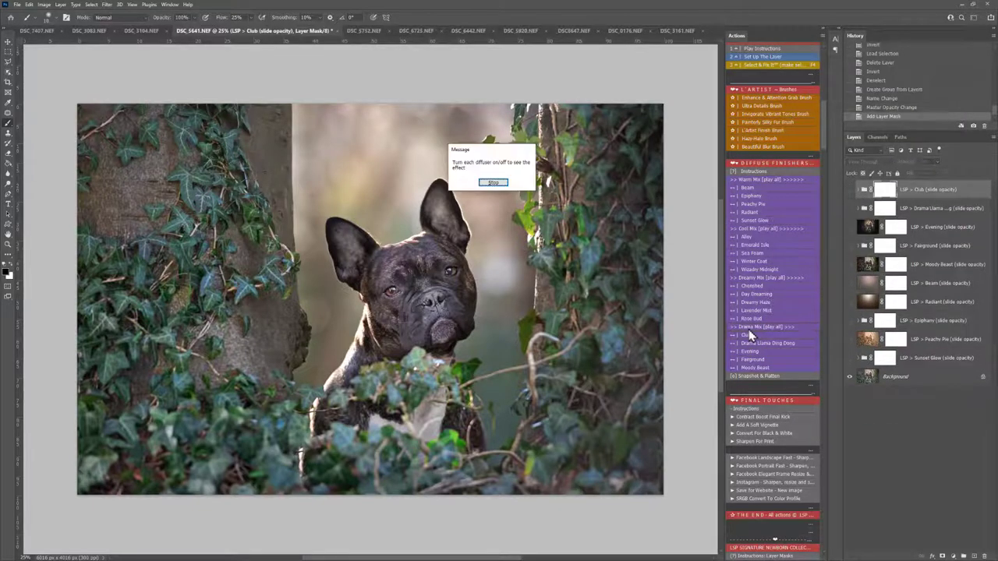
left_click(494, 184)
Preview the Club and Drama Llama Ding Dong diffusers one at a time by showing and hiding each group.
mouse_move(849, 198)
left_mouse_down()
mouse_move(853, 363)
mouse_move(847, 206)
left_mouse_up()
left_click(850, 191)
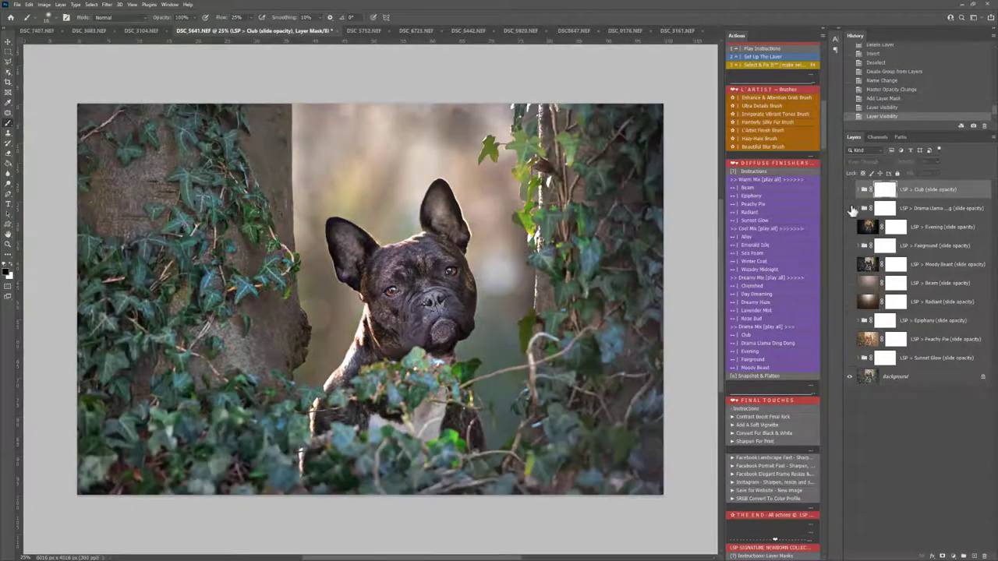
left_click(850, 192)
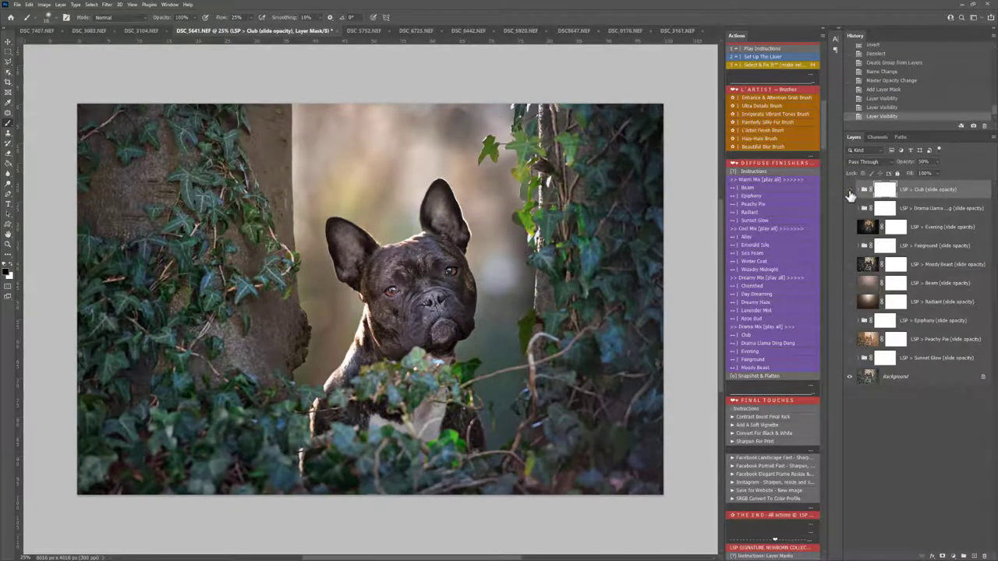
left_click(850, 192)
left_click(849, 210)
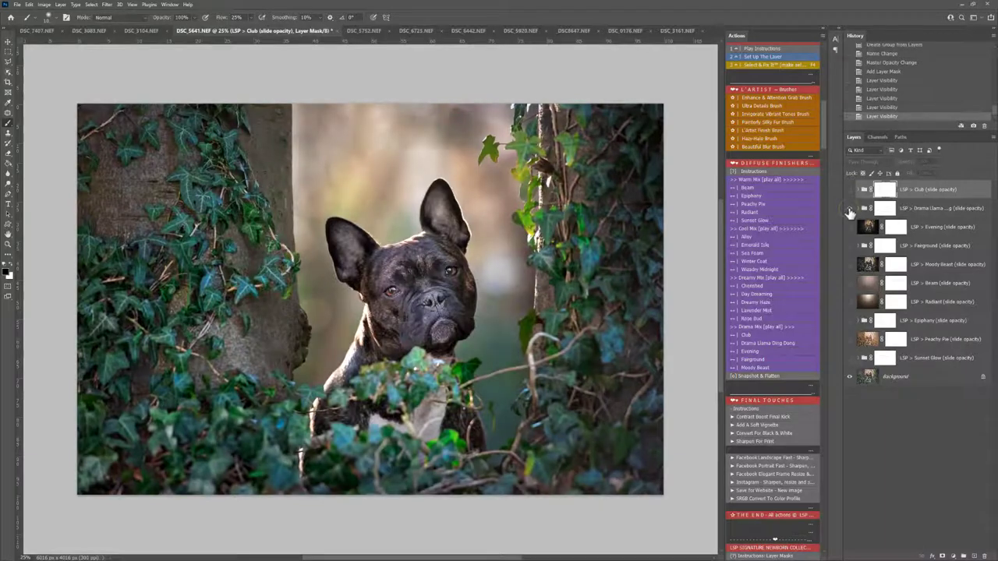
left_click(850, 211)
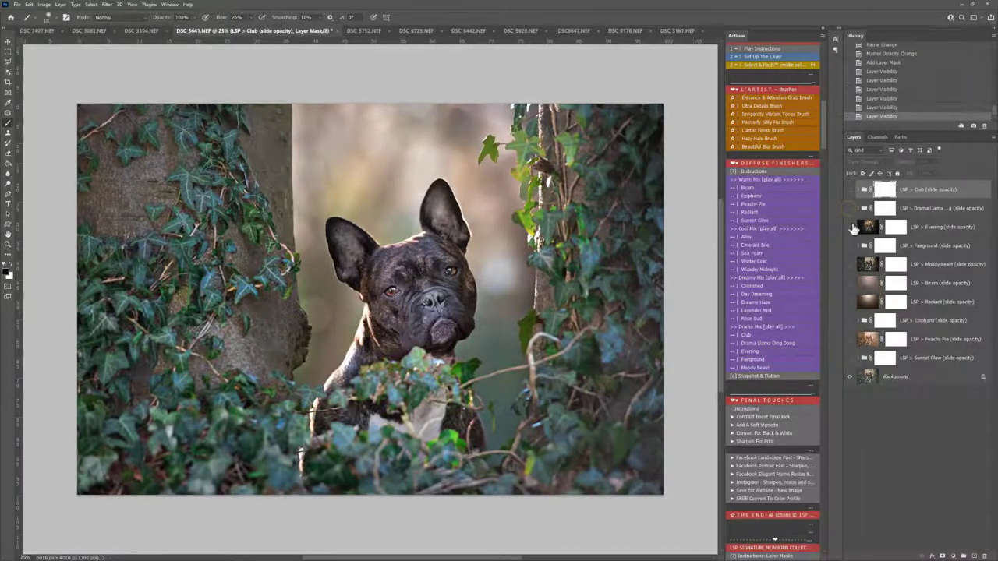
Preview the Evening, Fairground and Moody Beast diffusers one at a time by showing and hiding each layer.
left_click(849, 227)
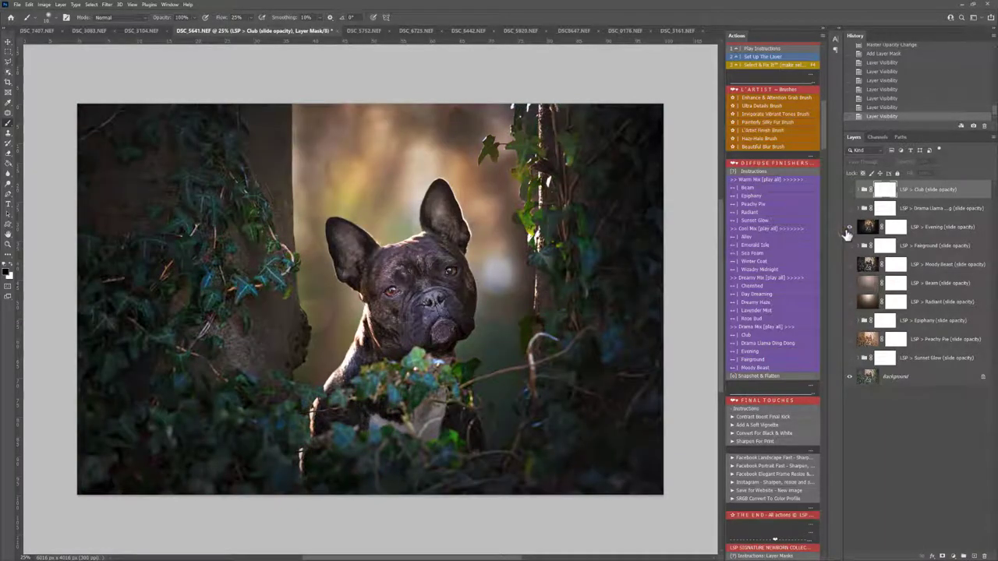
left_click(849, 228)
left_click(848, 247)
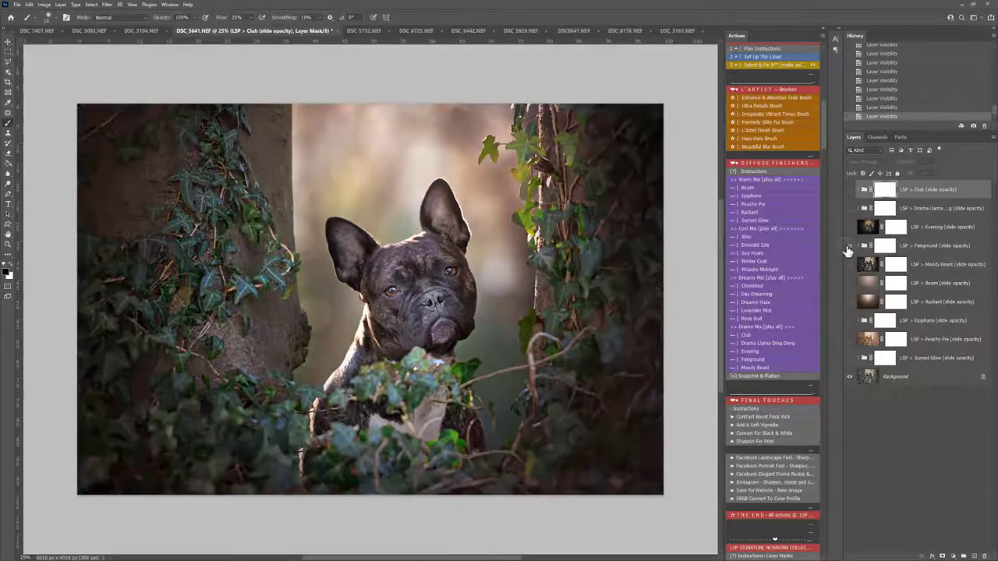
left_click(848, 246)
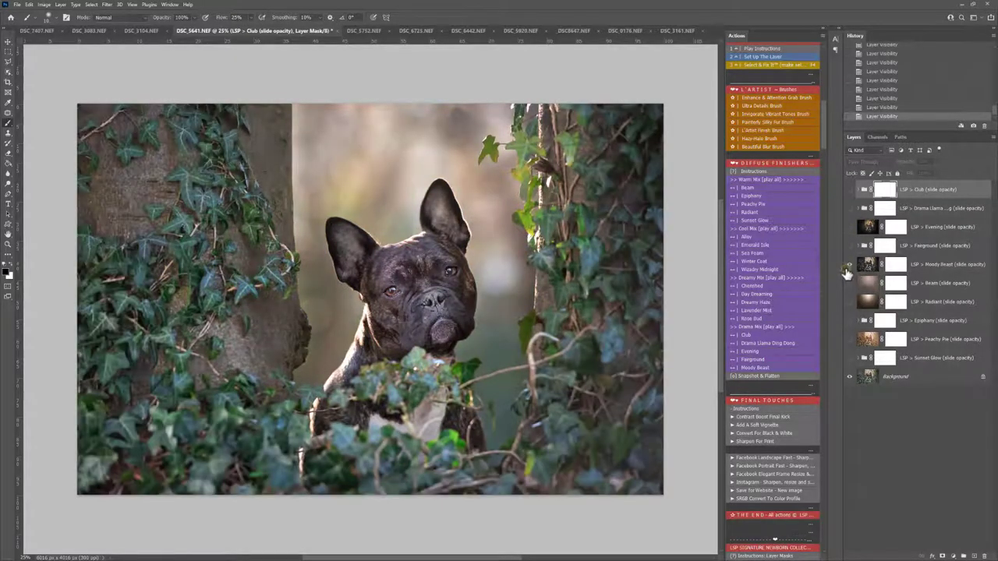
left_click(849, 265)
left_click(849, 265)
Preview the Beam, Radiant, Epiphany, Peachy Pie and Sunset Glow diffusers one at a time by showing and hiding each layer.
left_click(850, 284)
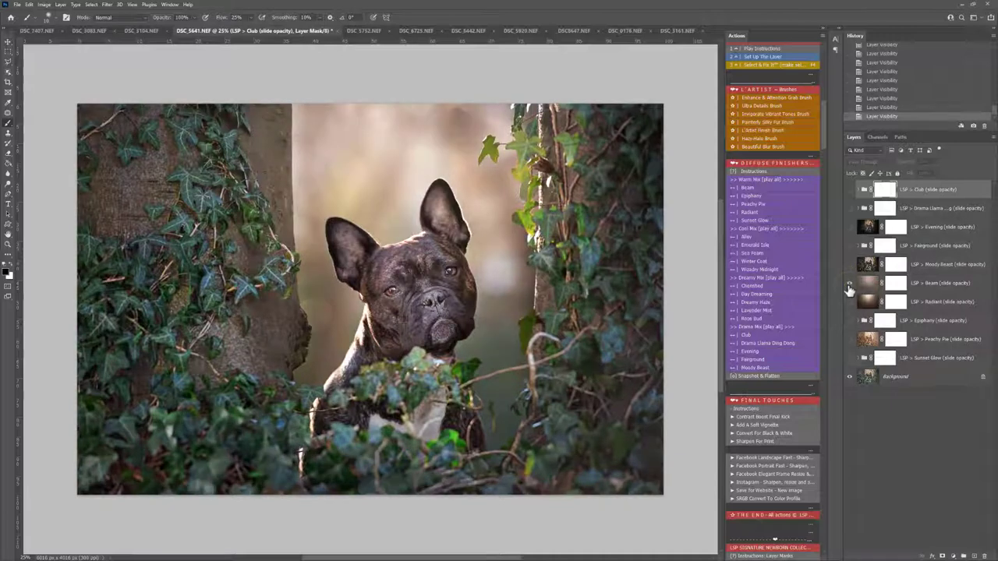
left_click(849, 285)
left_click(849, 303)
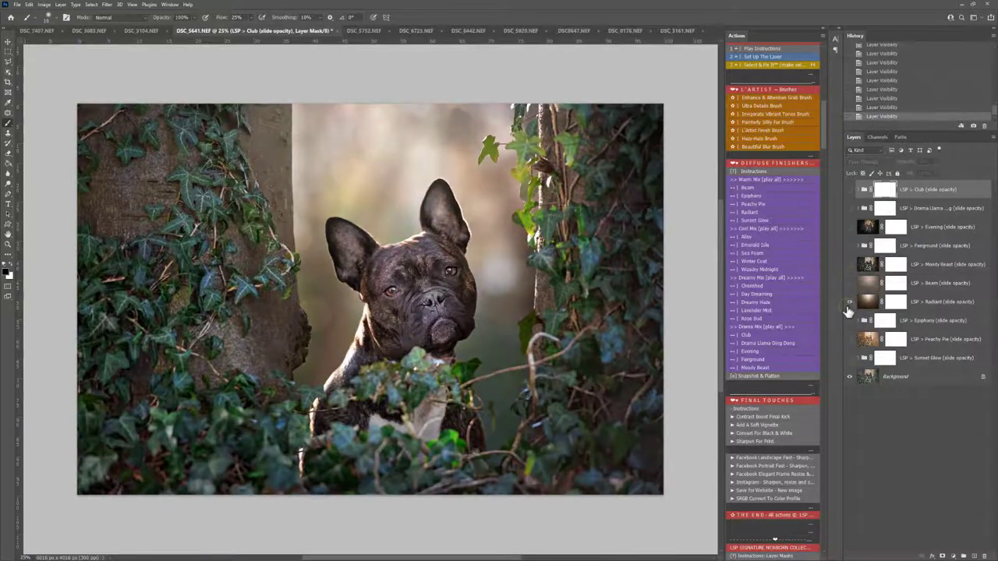
left_click(849, 303)
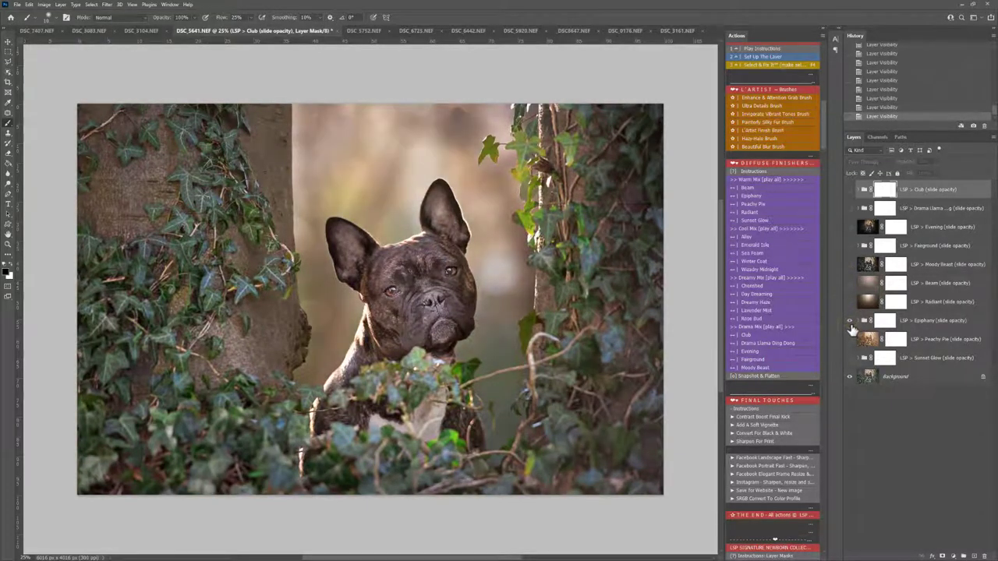
left_click(849, 322)
left_click(848, 340)
left_click(849, 340)
left_click(849, 359)
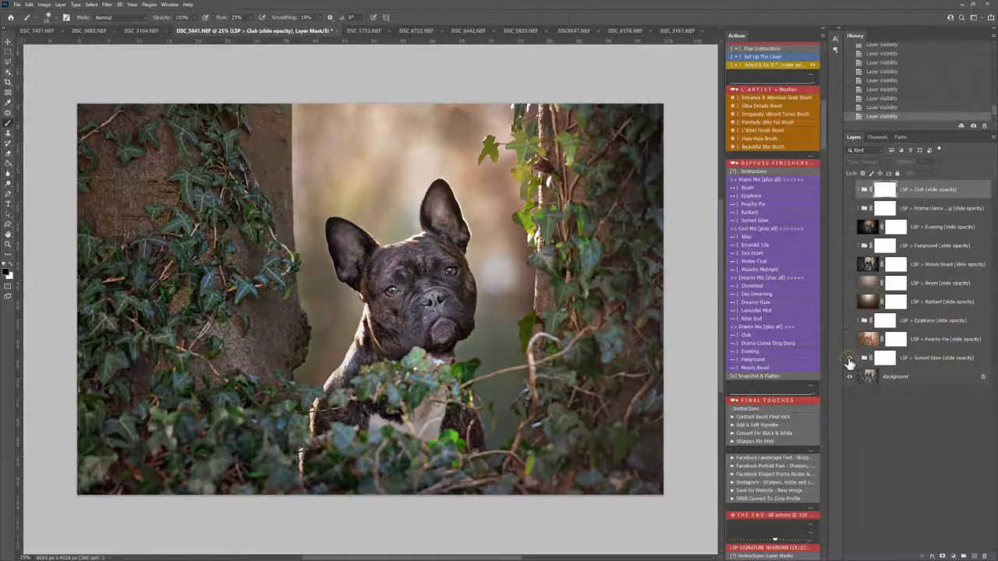
left_click(849, 363)
Delete the Radiant, Epiphany, Peachy Pie and Sunset Glow diffuser layers together.
left_click(939, 363)
left_click(947, 303, "shift")
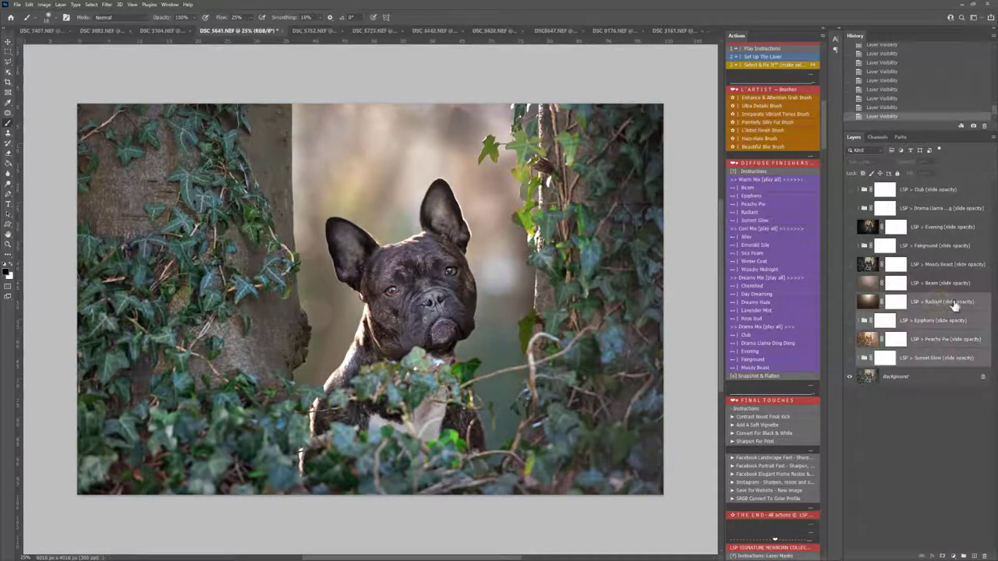
left_click_drag(940, 336, 984, 555)
Check the Club diffuser on and off once more and delete its group.
left_click(928, 266)
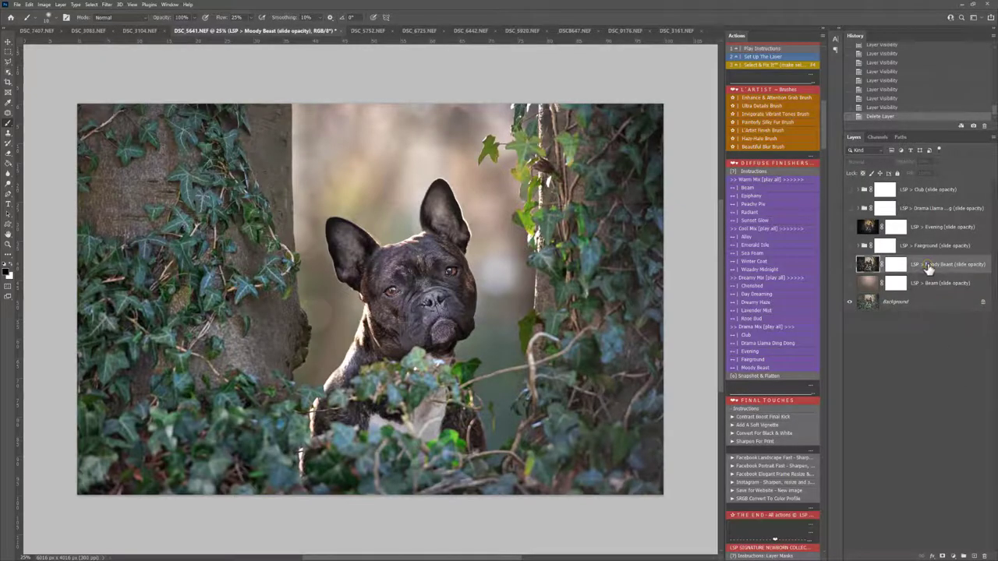
left_click(928, 246)
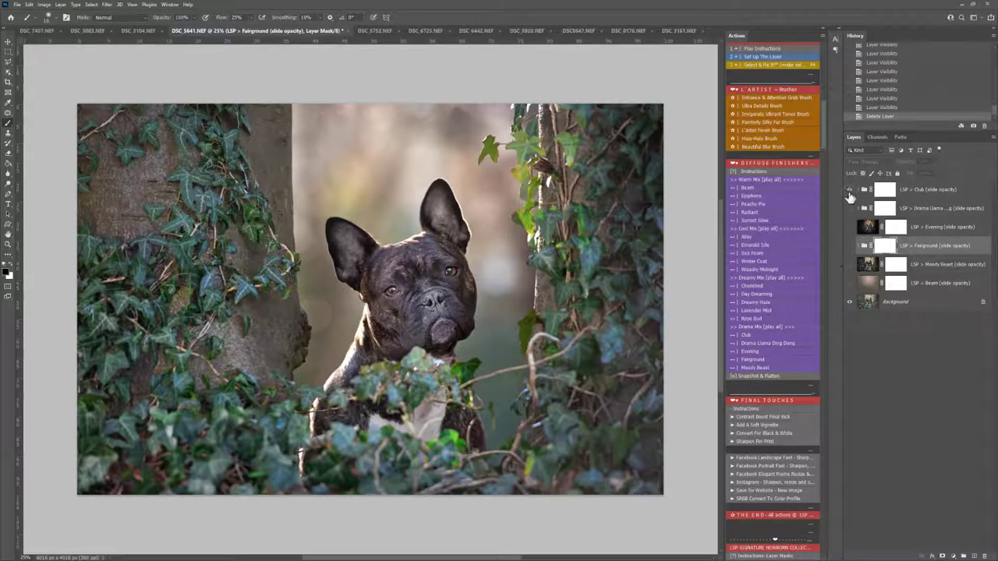
left_click(850, 190)
left_click(850, 189)
left_click_drag(936, 191, 983, 555)
Check the effect of the Drama Llama Ding Dong diffuser by showing and hiding its group again.
left_click(850, 190)
mouse_move(936, 189)
left_mouse_down()
mouse_move(985, 436)
mouse_move(936, 222)
mouse_move(920, 195)
left_mouse_up()
left_click(850, 192)
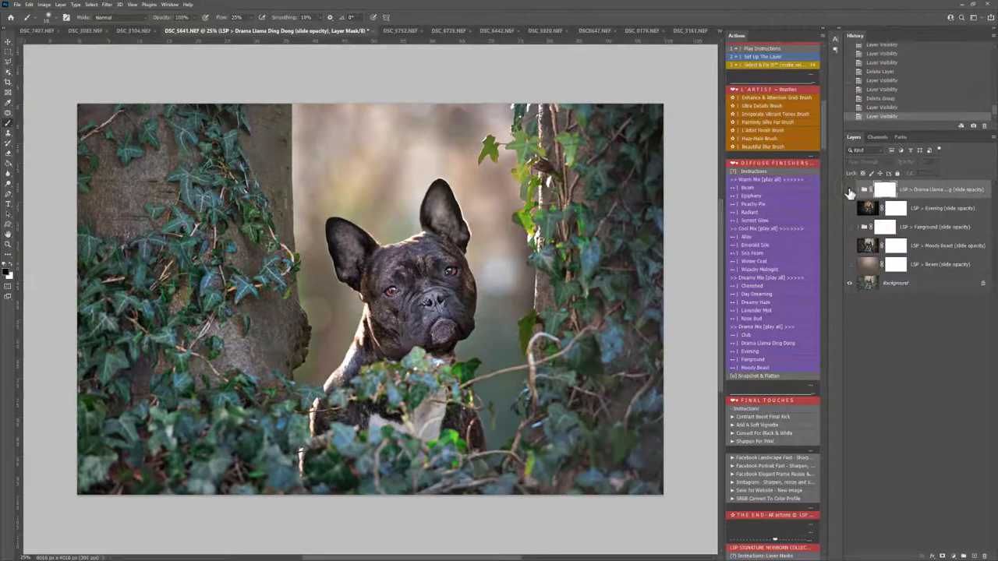
Show the Evening diffuser layer and lower its opacity to 24%.
left_click(850, 208)
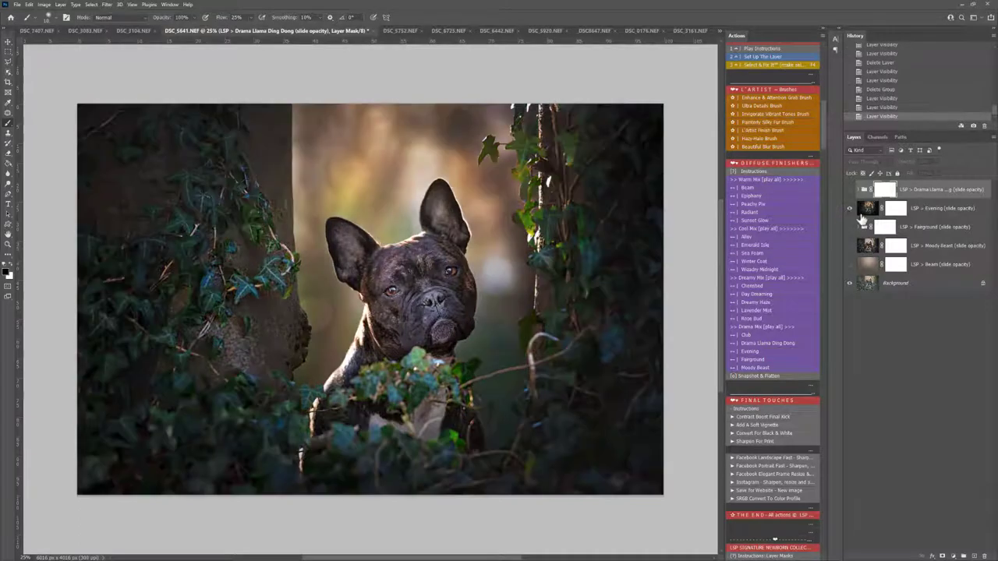
left_click(932, 208)
left_click_drag(936, 169, 917, 179)
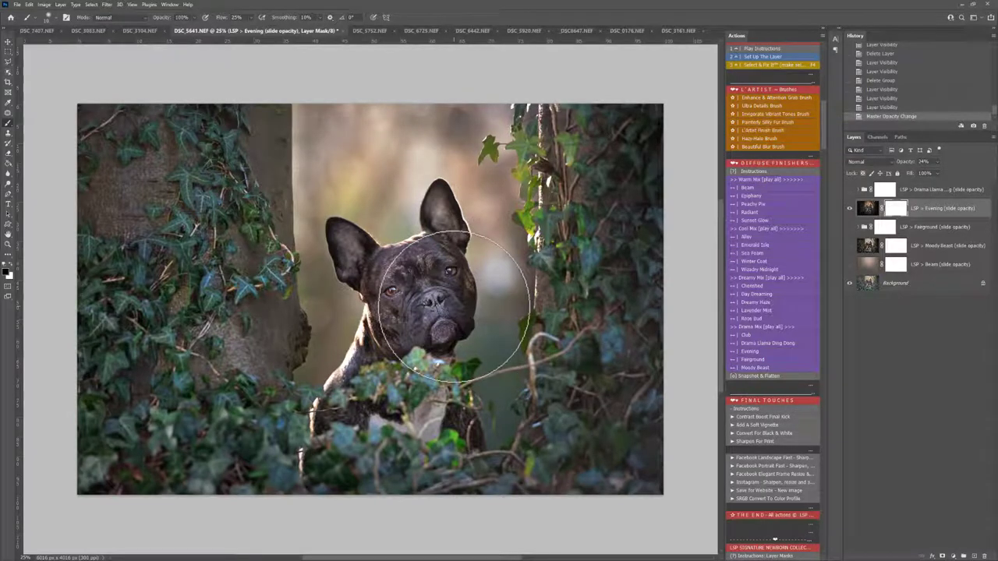
Enlarge the brush to surround the whole dog and mask the Evening effect off the dog with black.
key("bracketright")
key("bracketright")
key("bracketright")
key("bracketright")
key("bracketright")
key("bracketright")
key("bracketright")
key("bracketright")
key("bracketright")
key("bracketright")
key("bracketright")
key("bracketright")
key("bracketright")
key("bracketright")
key("bracketright")
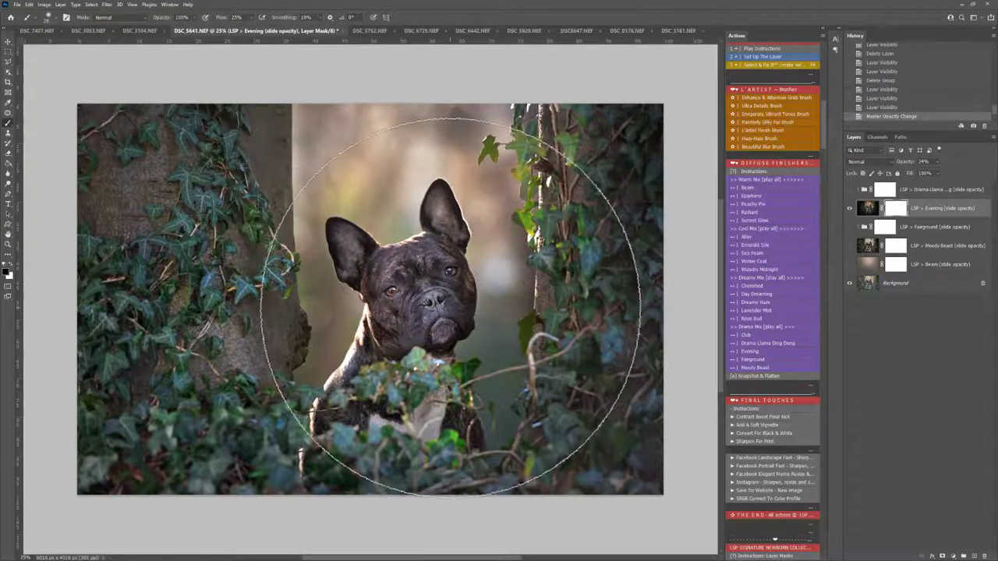
mouse_move(355, 300)
left_mouse_down()
mouse_move(363, 312)
mouse_move(416, 301)
mouse_move(398, 300)
left_mouse_up()
Swap the brush to white and paint on the Evening mask over the ivy on both sides of the dog.
key("x")
left_click(226, 328)
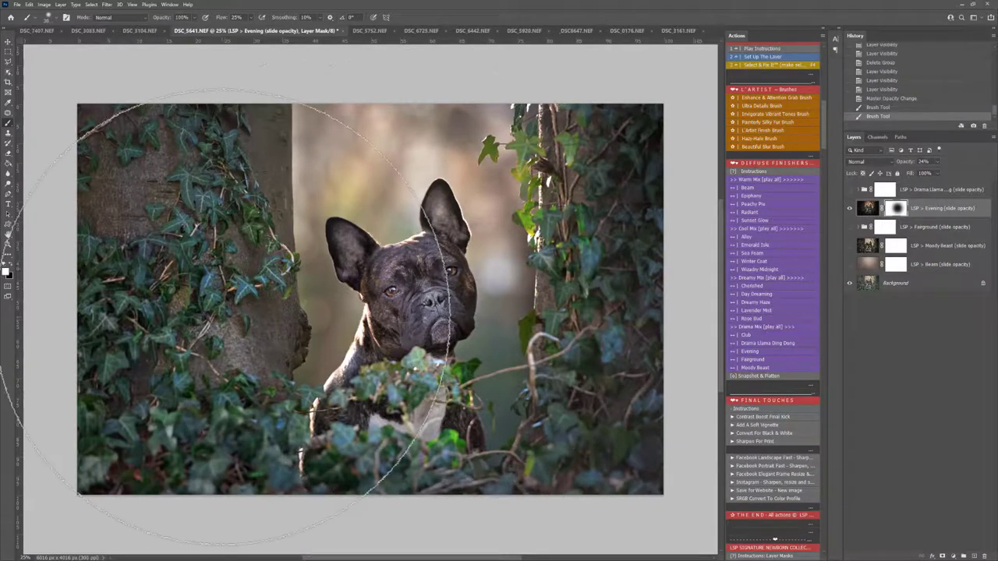
left_click(574, 352)
left_click(581, 354)
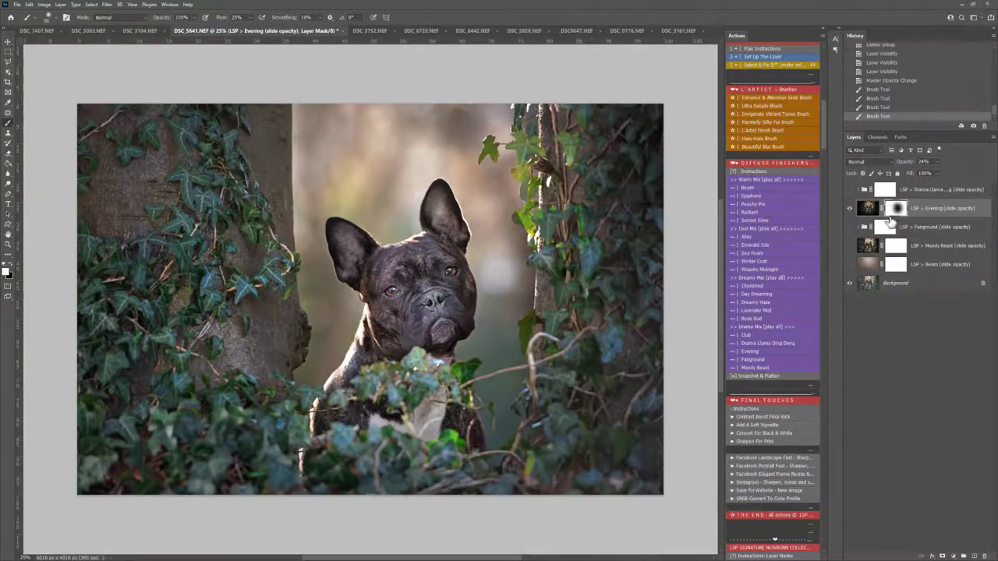
Turn on the Fairground diffuser, move it above the Evening layer, compare its effect and lower its opacity.
left_click(889, 228)
left_click(849, 226)
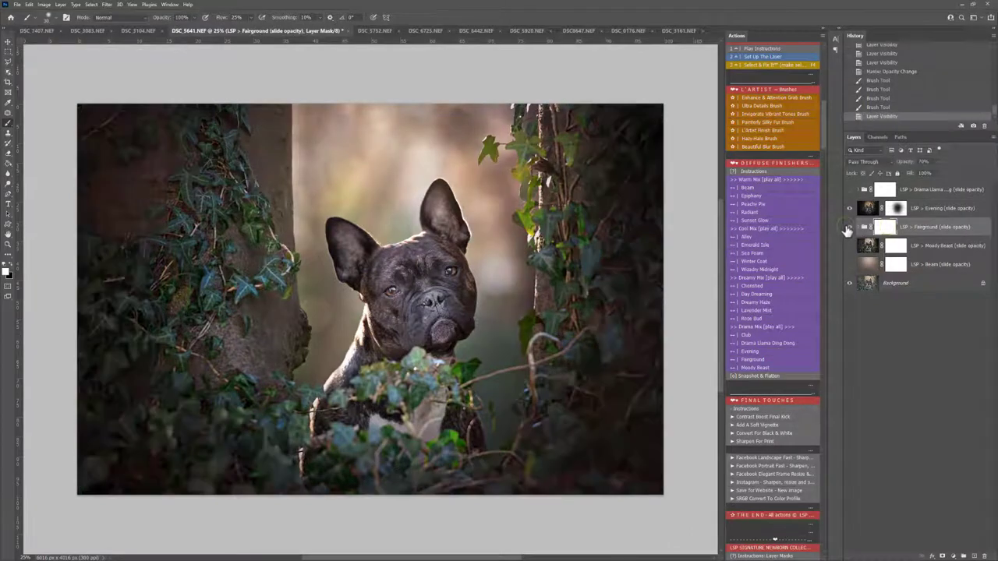
left_click_drag(919, 195, 917, 198)
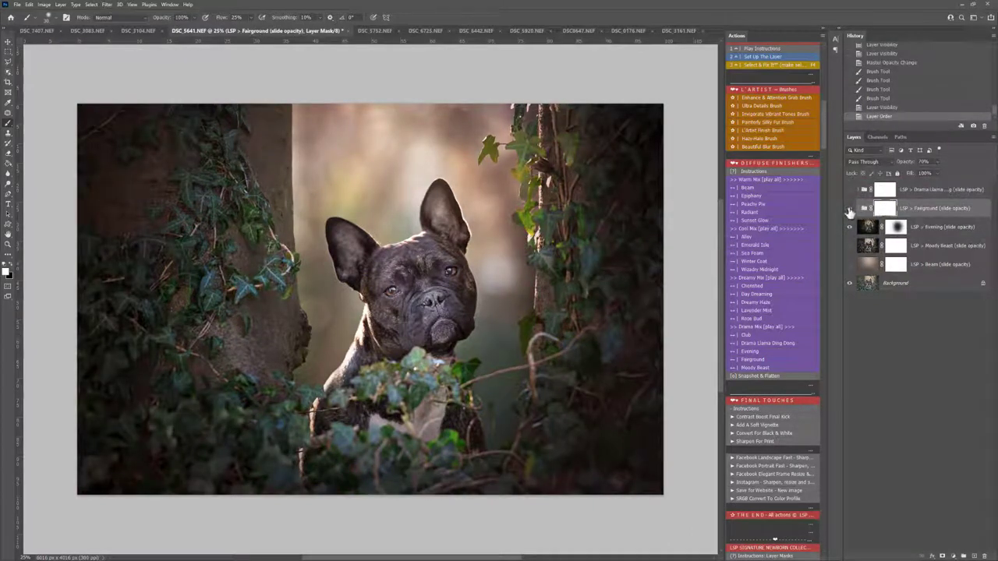
left_click(850, 209)
left_click(849, 209)
left_click(937, 161)
left_click_drag(938, 172, 920, 174)
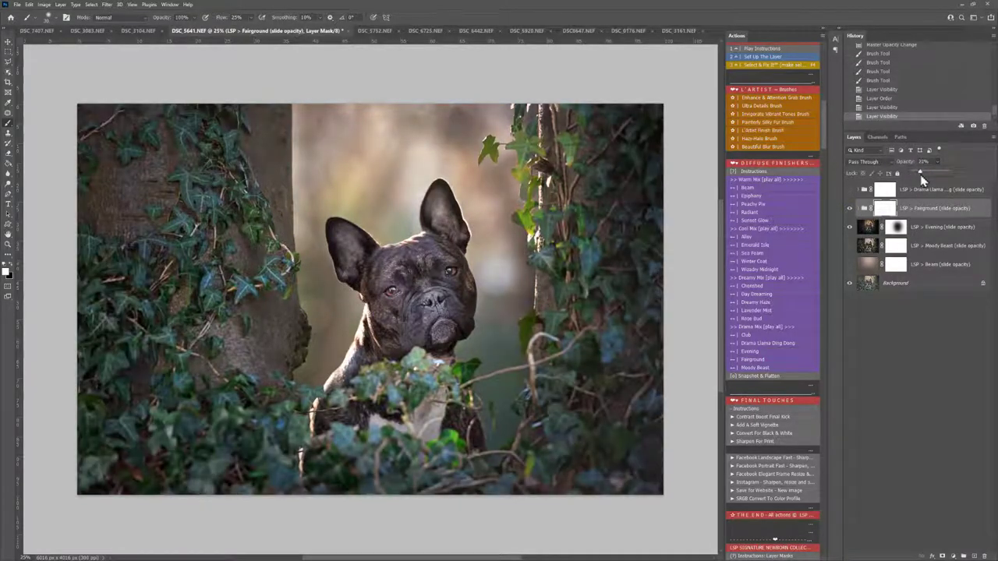
Turn on the Beam diffuser, move it above the Fairground group and set its opacity to 42%.
left_click(924, 265)
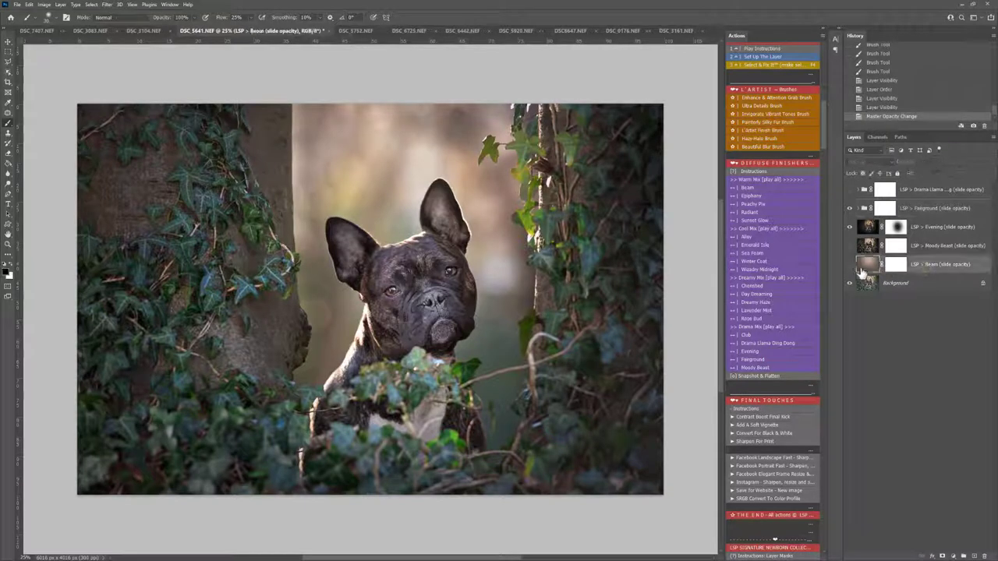
left_click(850, 265)
left_click_drag(886, 265, 924, 170)
left_click(937, 162)
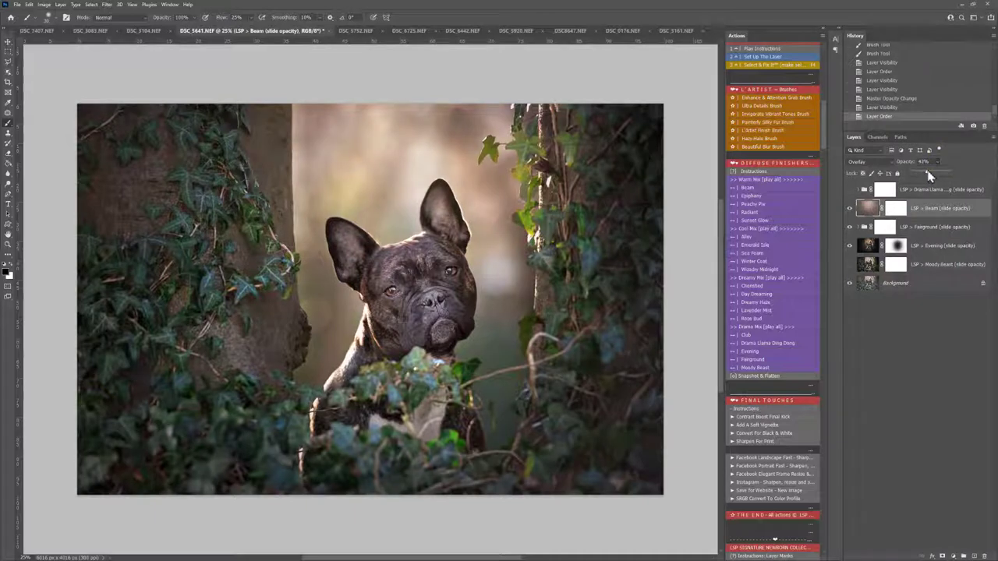
Delete the unused Drama Llama Ding Dong and Moody Beast diffusers and check the remaining diffusers on and off.
left_click(928, 189)
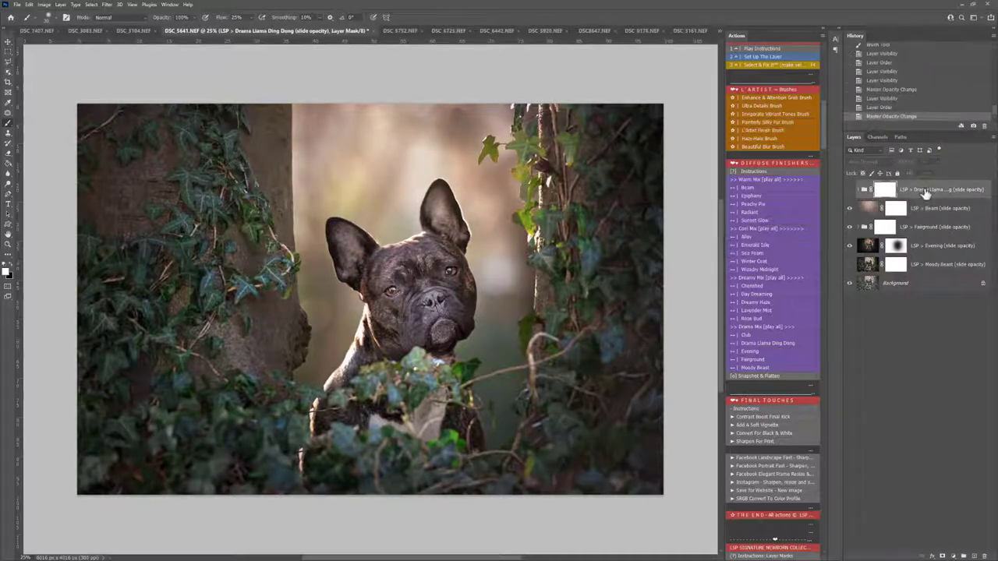
left_click(924, 270, "ctrl")
left_click_drag(958, 270, 984, 556)
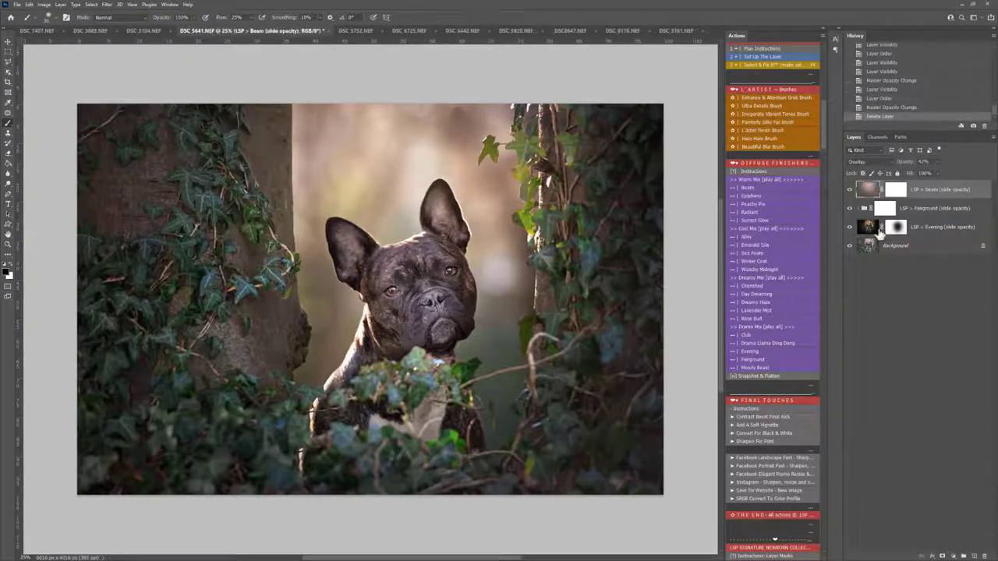
mouse_move(850, 189)
left_mouse_down()
mouse_move(851, 227)
mouse_move(850, 189)
left_mouse_up()
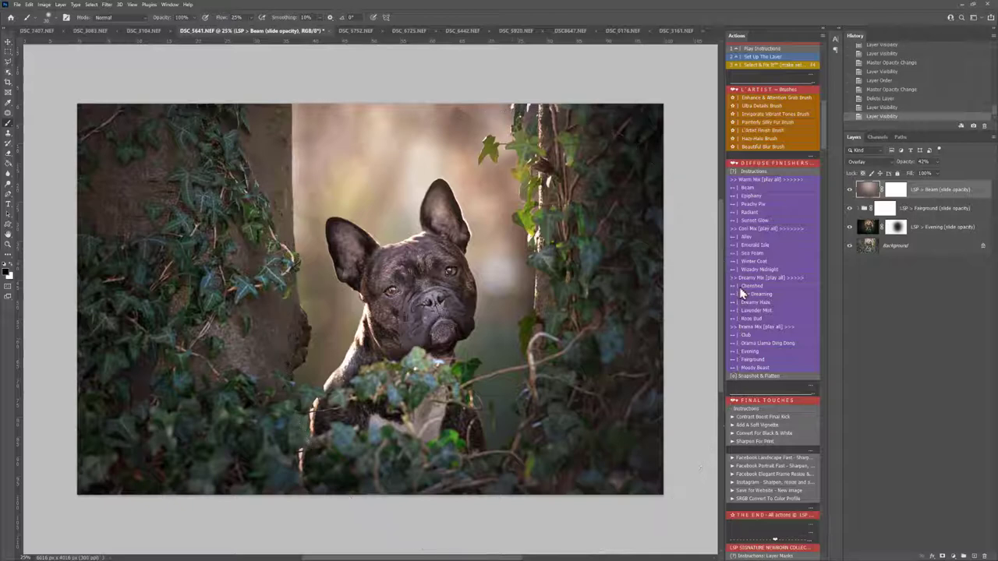
Run the Ultra Dark Black Magic image balance action and mask its darkening off the dog with a large black brush.
scroll(785, 273, "up", 4)
scroll(788, 260, "up", 1)
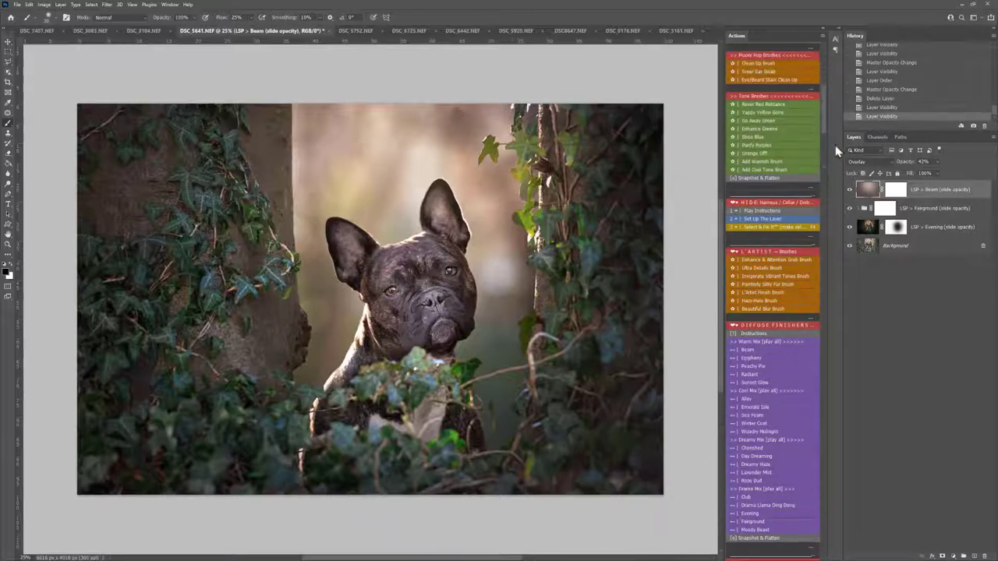
scroll(821, 117, "up", 8)
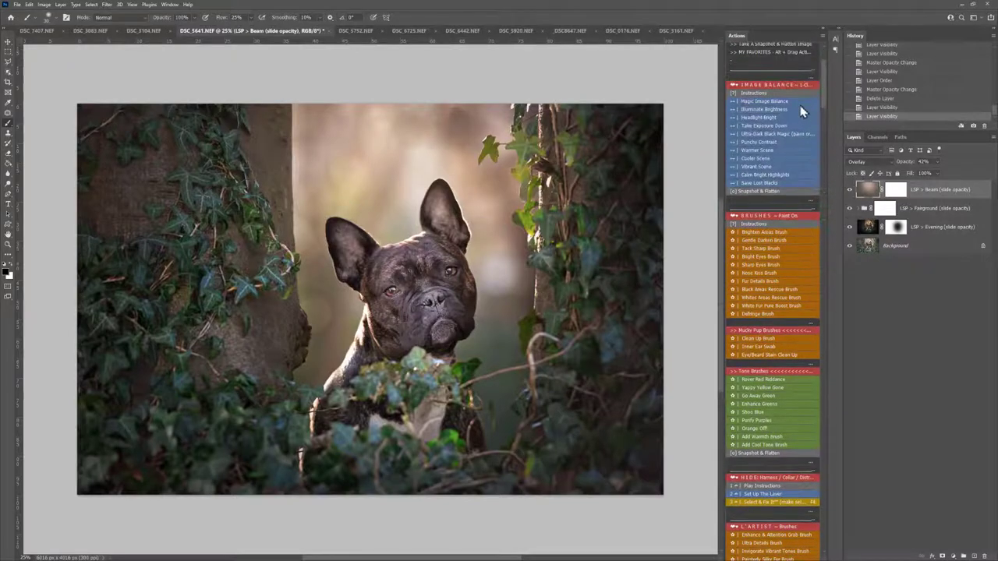
left_click(766, 127)
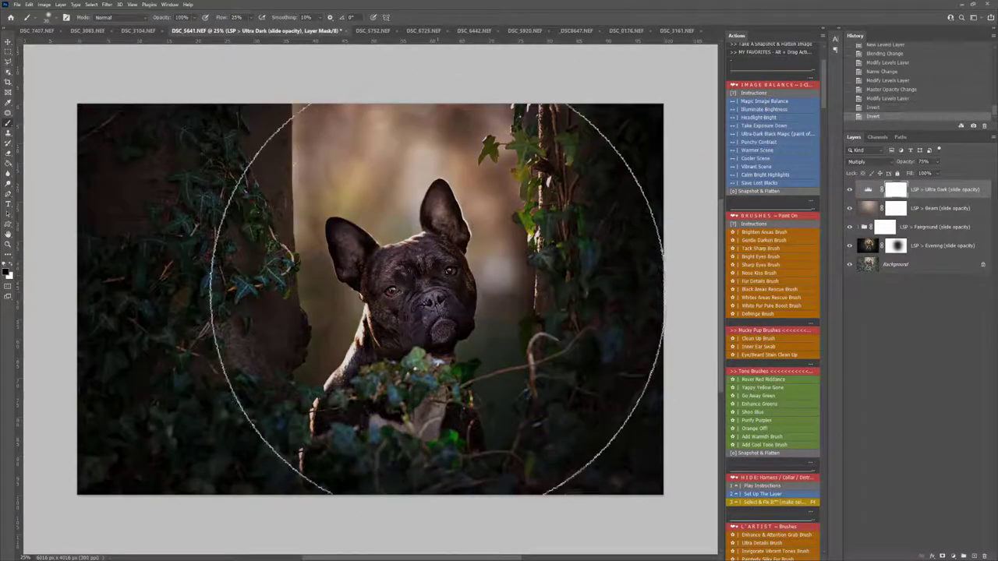
left_click_drag(390, 327, 429, 341)
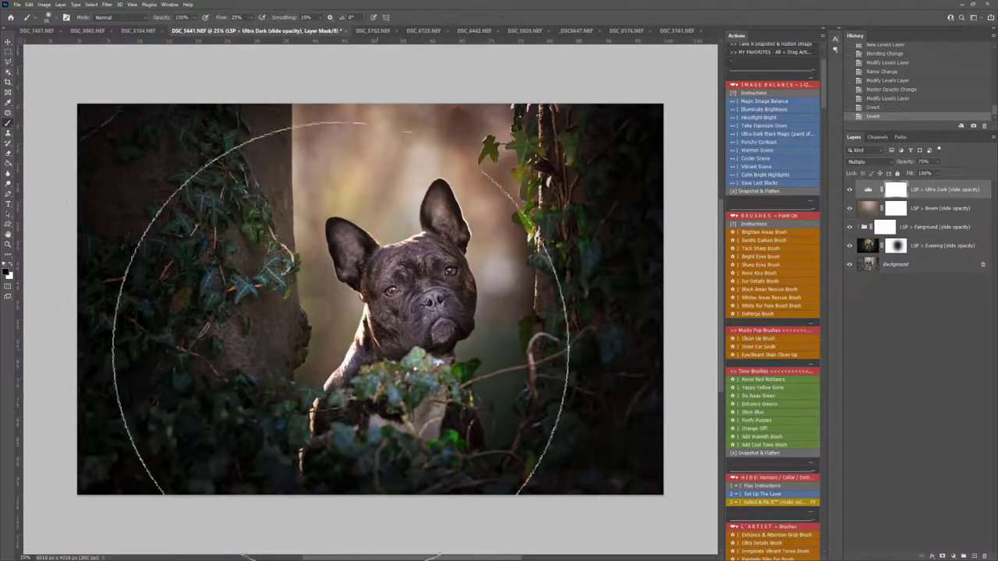
mouse_move(474, 195)
left_mouse_down()
mouse_move(456, 189)
mouse_move(423, 304)
mouse_move(414, 304)
mouse_move(444, 381)
left_mouse_up()
mouse_move(422, 264)
left_mouse_down()
mouse_move(387, 359)
mouse_move(330, 312)
left_mouse_up()
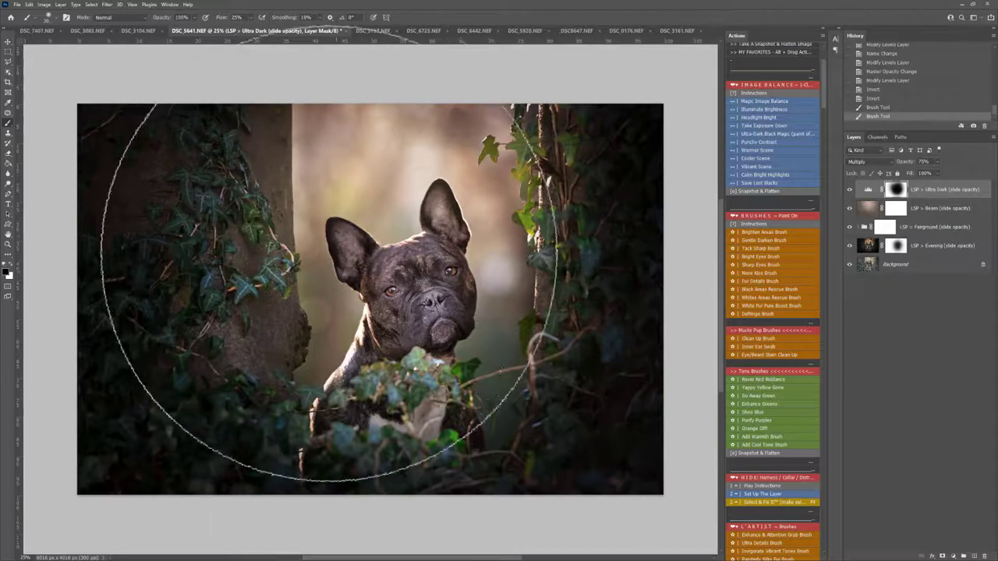
Soften the Ultra Dark effect by dabbing black on its mask over the ivy and trunks surrounding the dog.
left_click(185, 357)
left_click(183, 397)
left_click(300, 390)
left_click(433, 358)
left_click(536, 312)
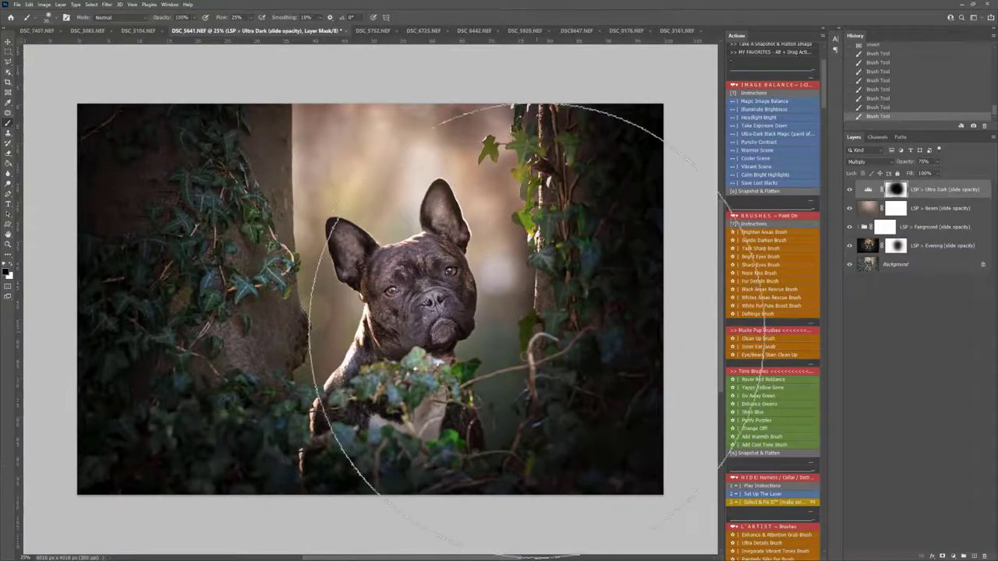
left_click(534, 270)
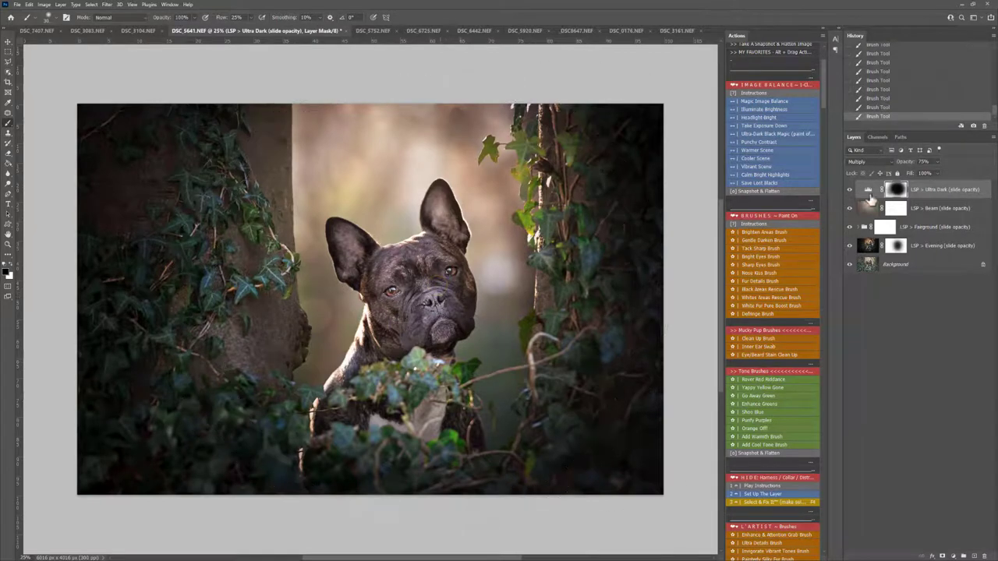
Save a history snapshot of the edited ivy portrait, flatten its layers and enlarge the History panel.
mouse_move(850, 190)
left_mouse_down()
mouse_move(850, 244)
mouse_move(850, 190)
left_mouse_up()
left_click(793, 194)
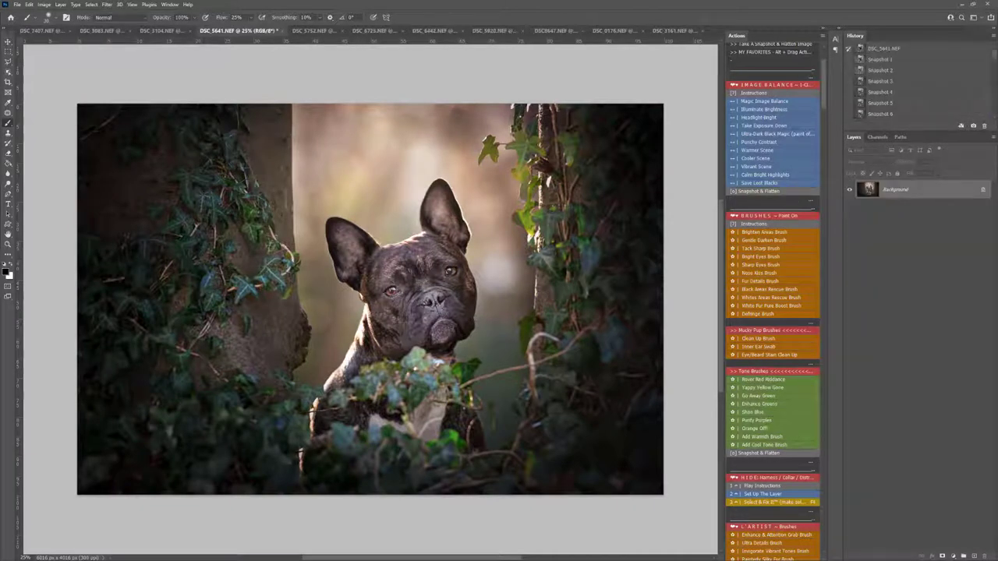
left_click_drag(939, 137, 941, 194)
Compare the original ivy portrait with each saved snapshot in turn, ending on Snapshot 8.
left_click(898, 49)
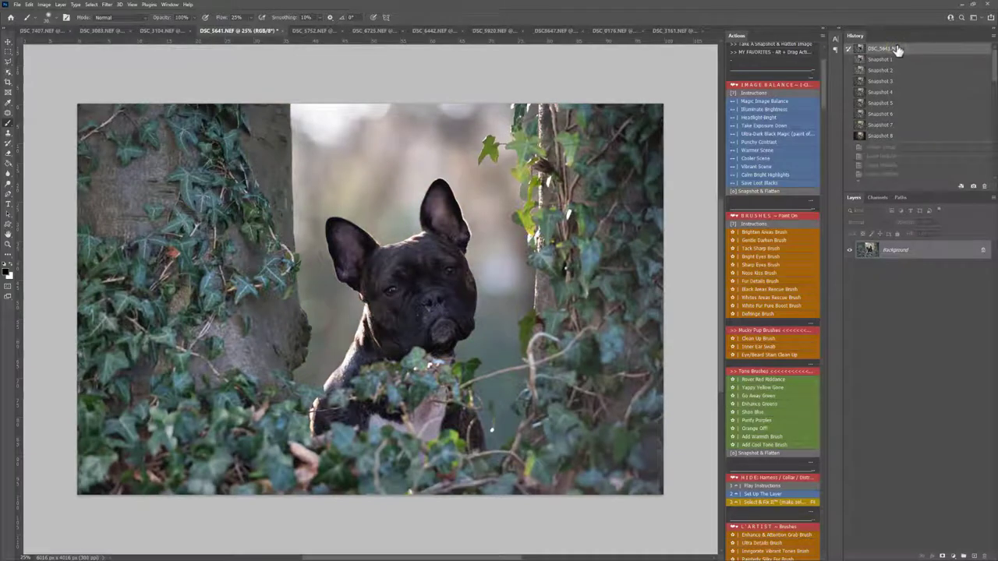
left_click(886, 137)
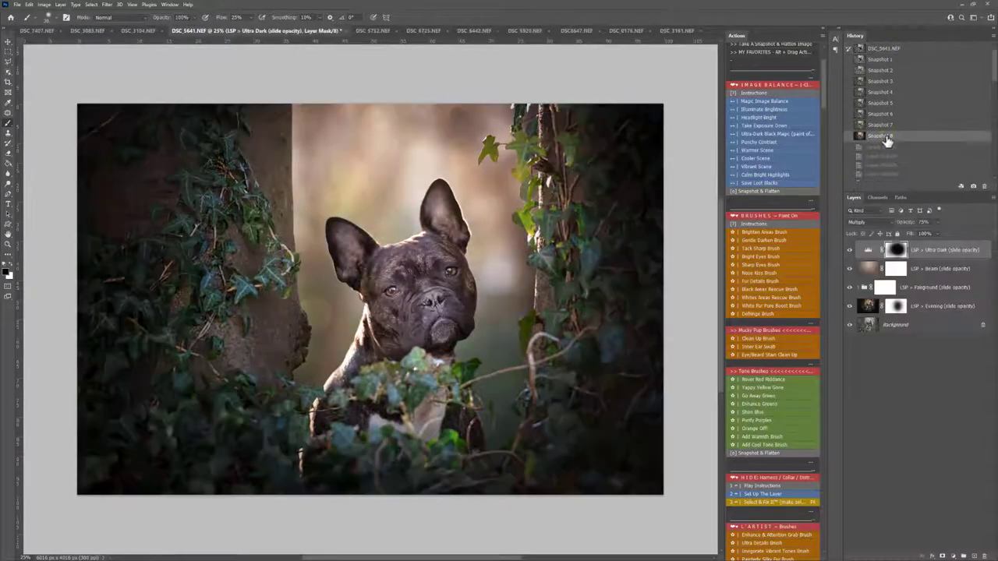
left_click(890, 50)
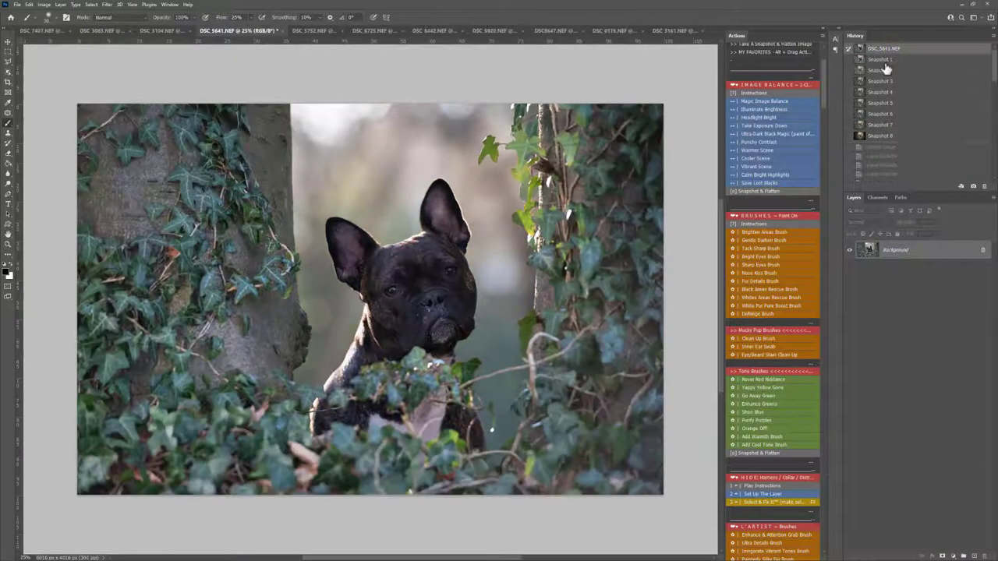
left_click(885, 60)
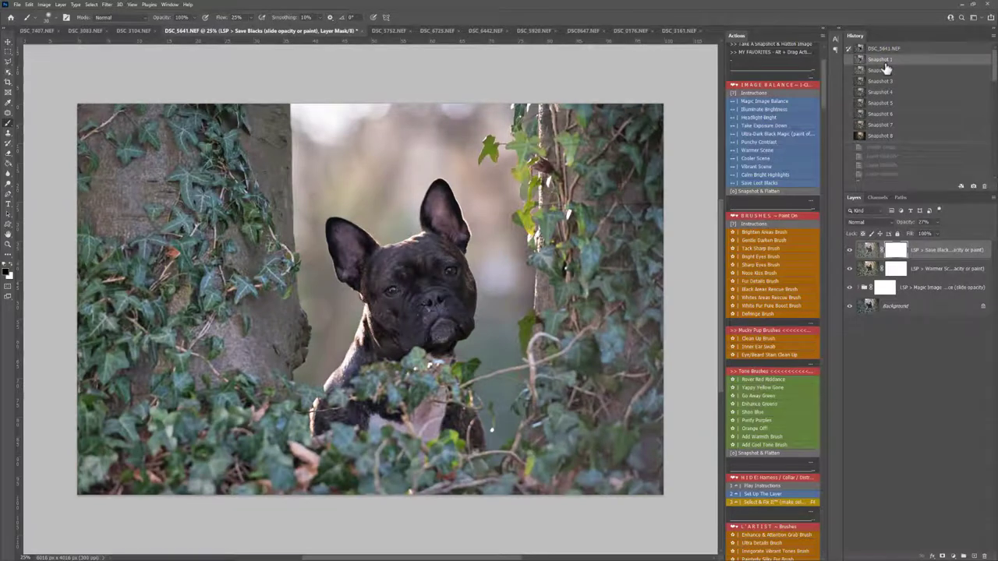
left_click(881, 71)
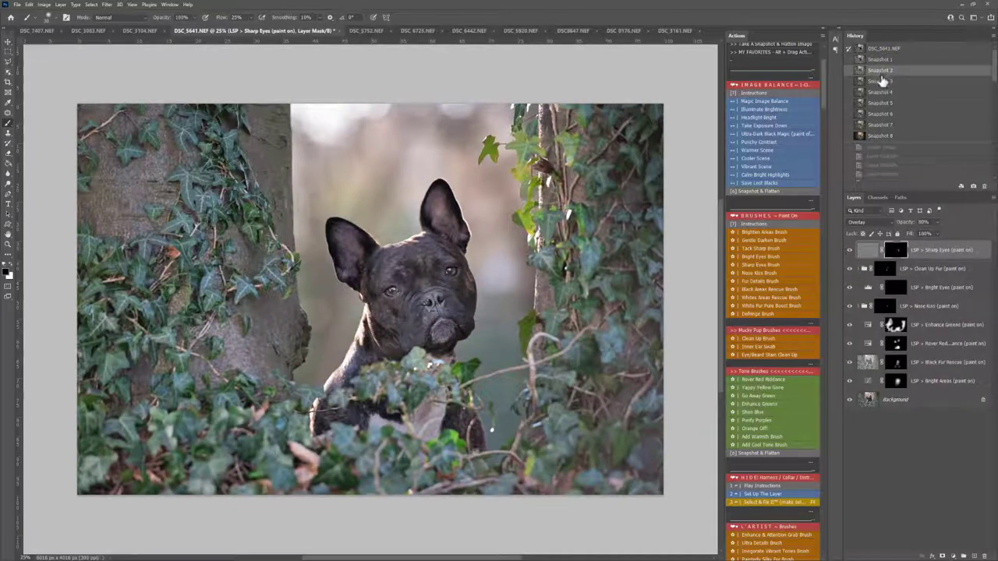
left_click(881, 82)
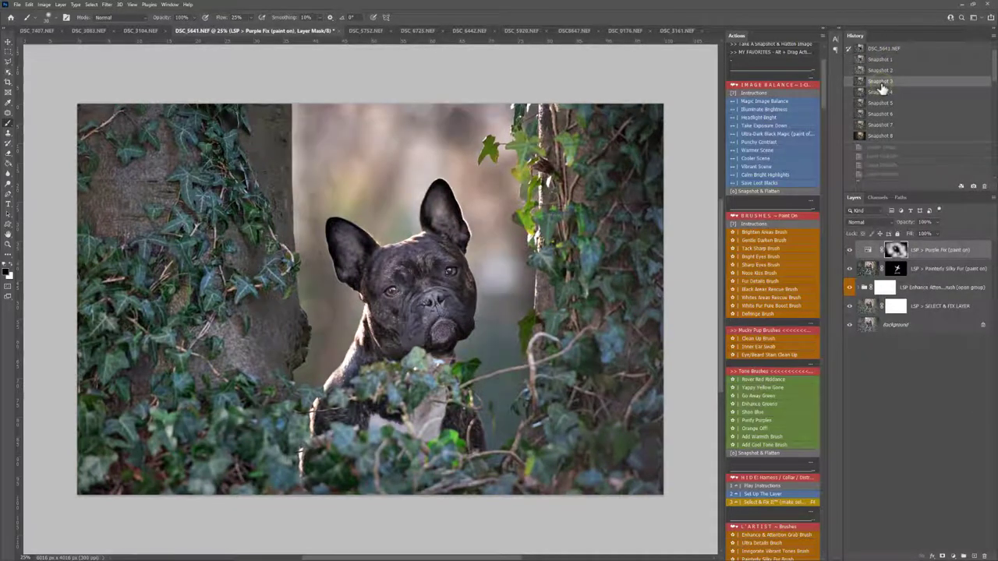
left_click(880, 70)
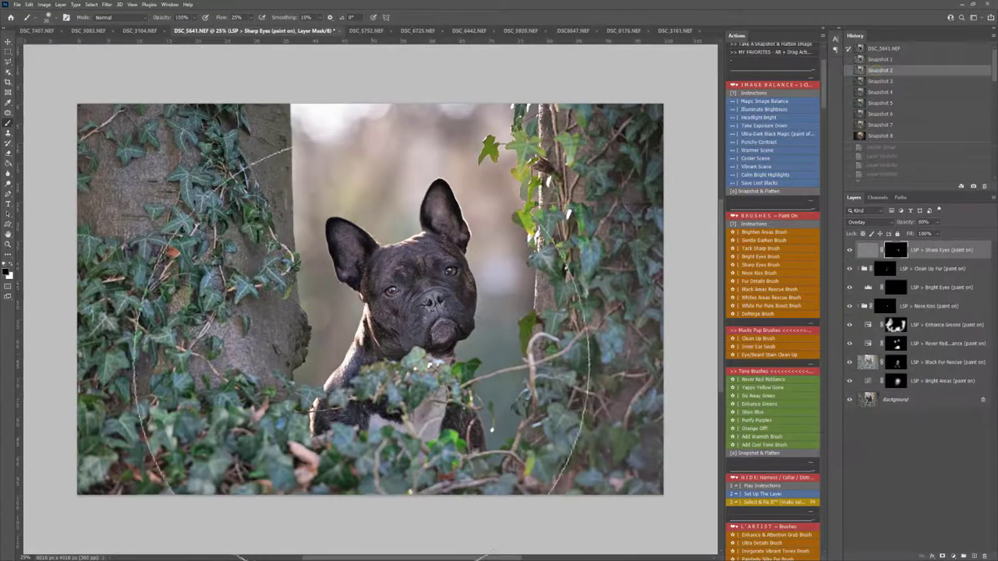
left_click(885, 82)
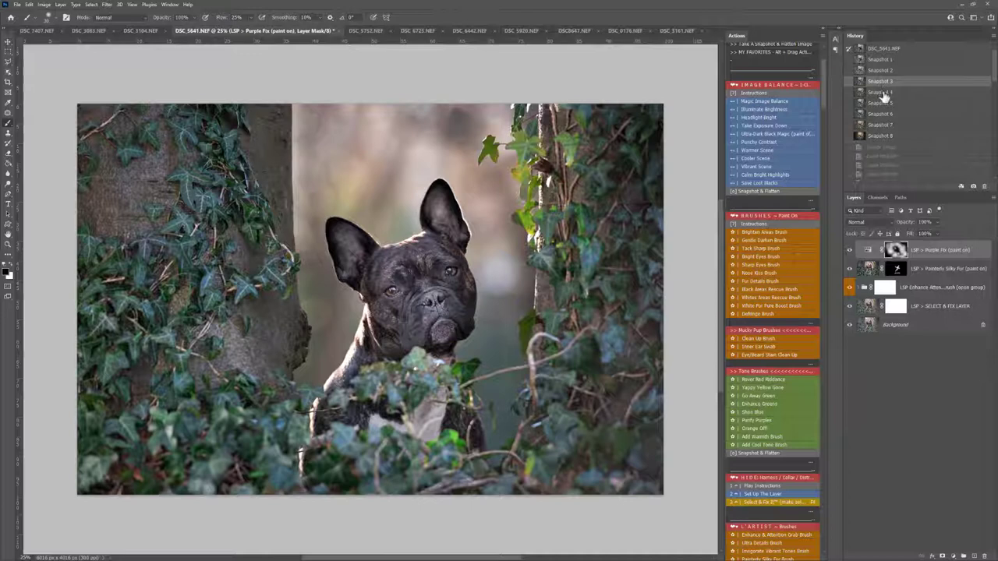
left_click(883, 93)
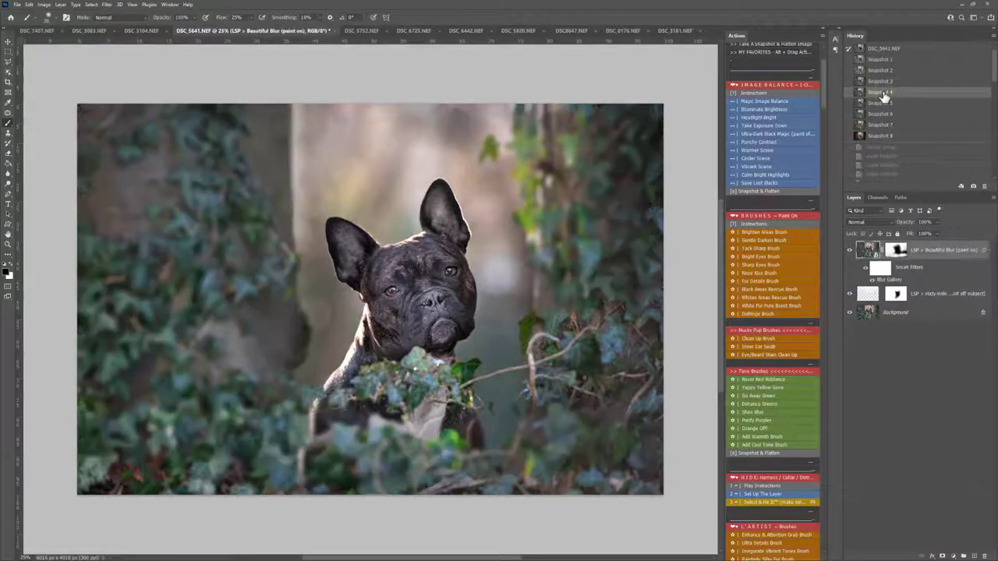
left_click(882, 103)
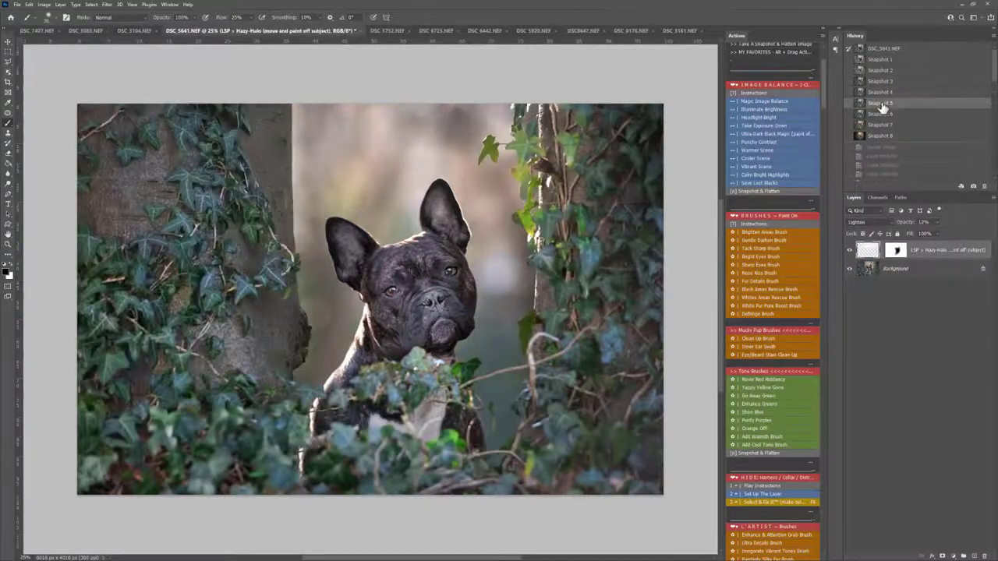
left_click(883, 116)
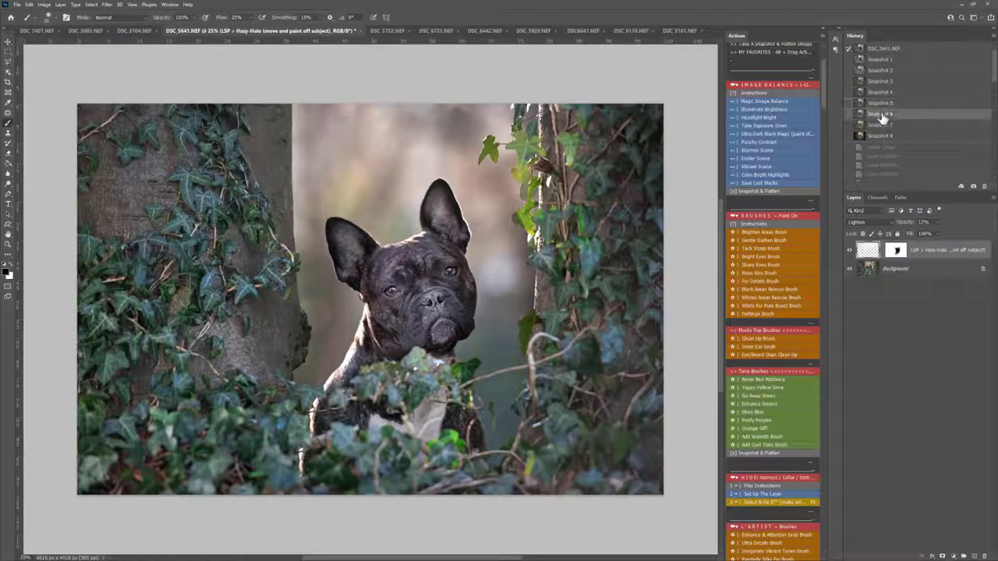
left_click(879, 126)
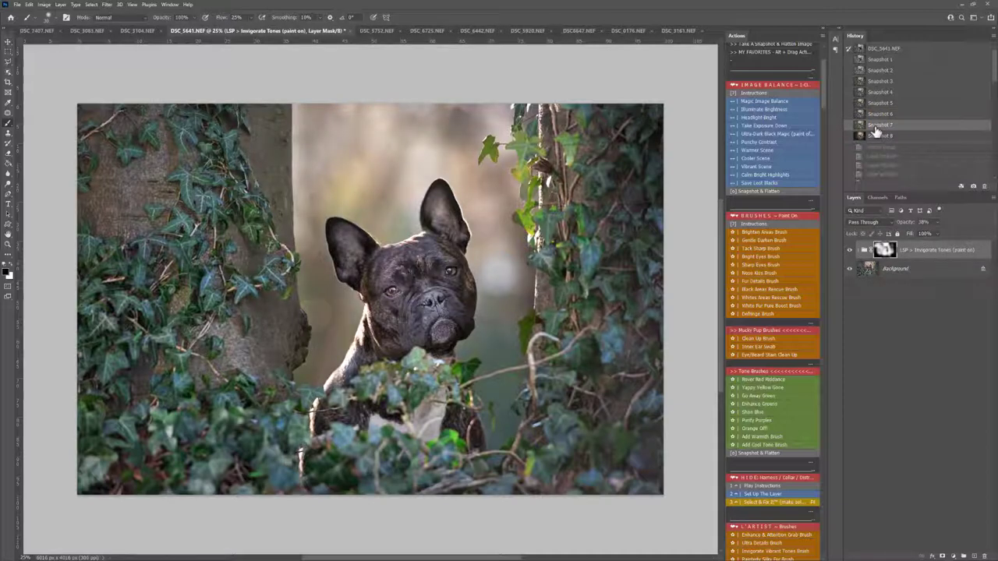
left_click(876, 137)
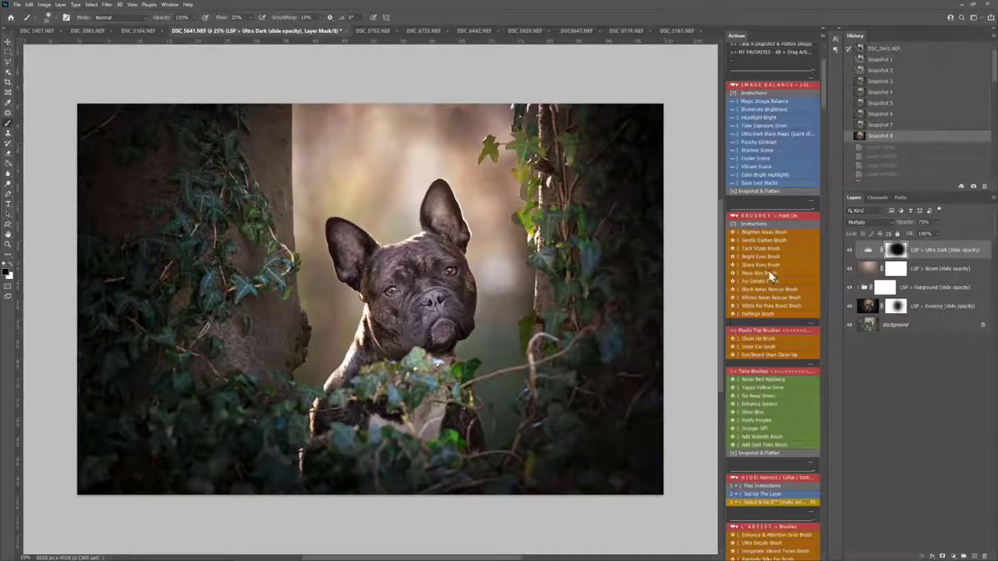
Dab black on the Ultra Dark mask over the dog and beside the ivy, and lower the layer's opacity to 67%.
left_click(446, 323)
left_click(517, 159)
left_click(514, 162)
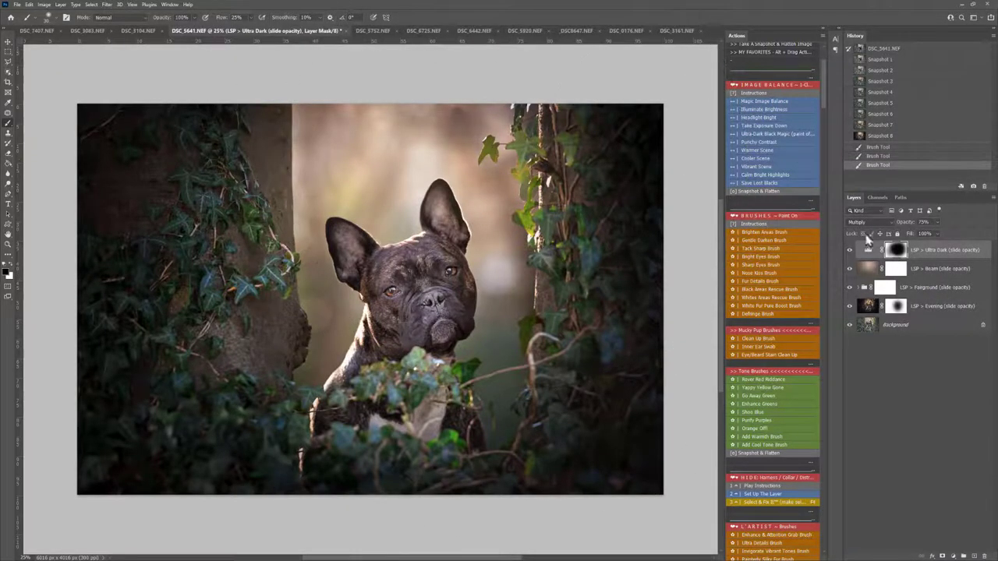
left_click(936, 223)
left_click_drag(912, 236, 937, 235)
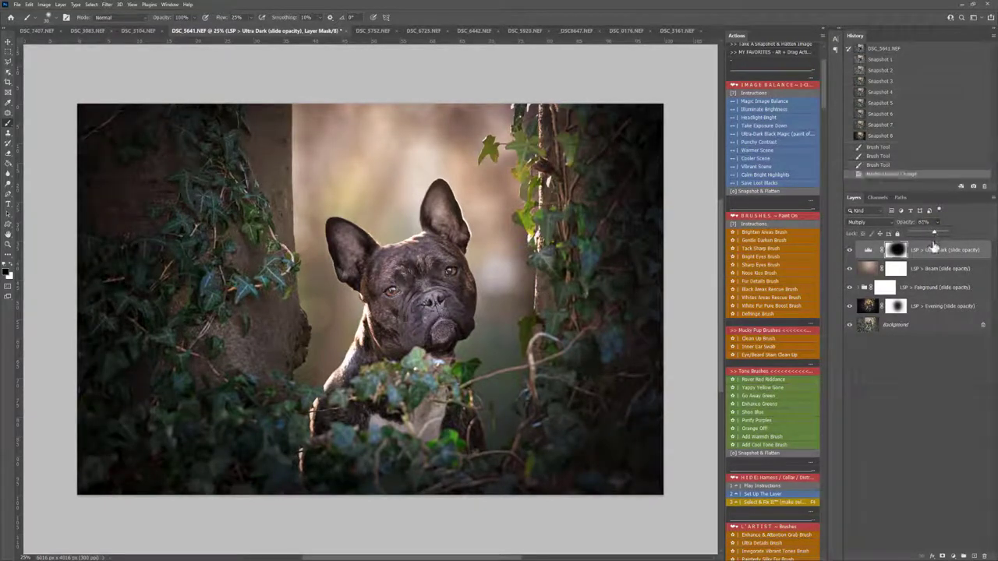
left_click(925, 250)
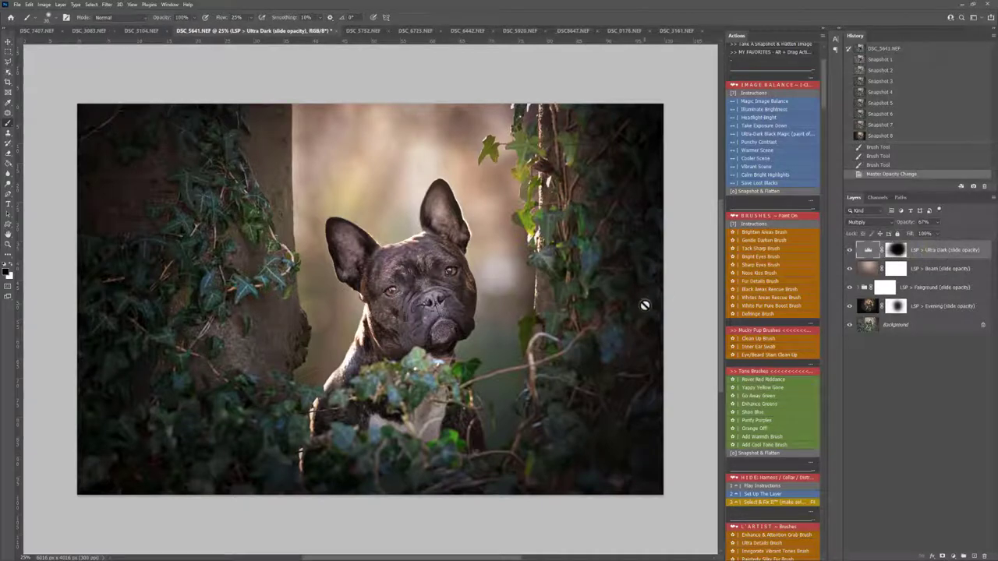
Switch to DSC_5752.NEF, run the Magic Image Balance action and raise its layer opacity slightly.
left_click(359, 32)
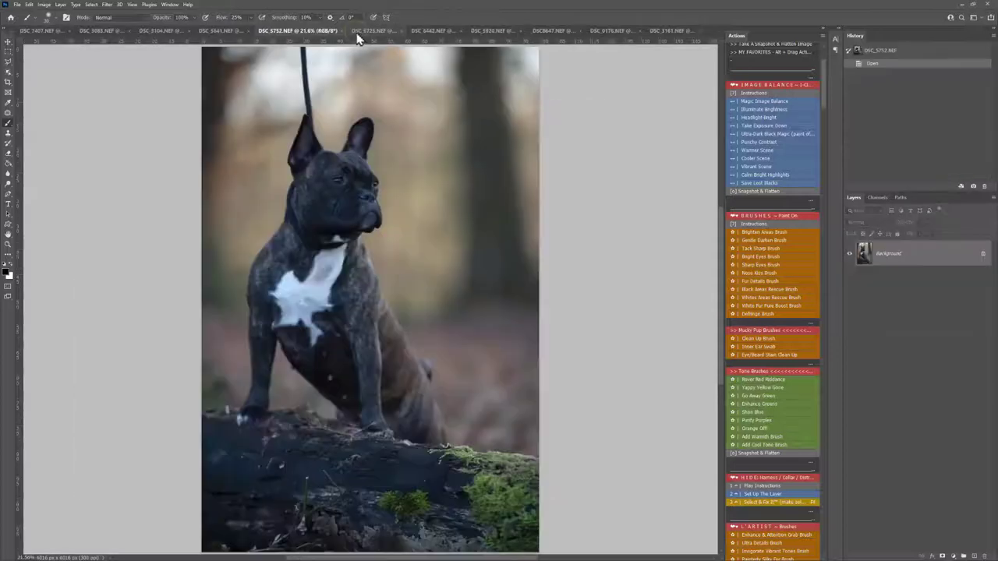
scroll(750, 223, "up", 1)
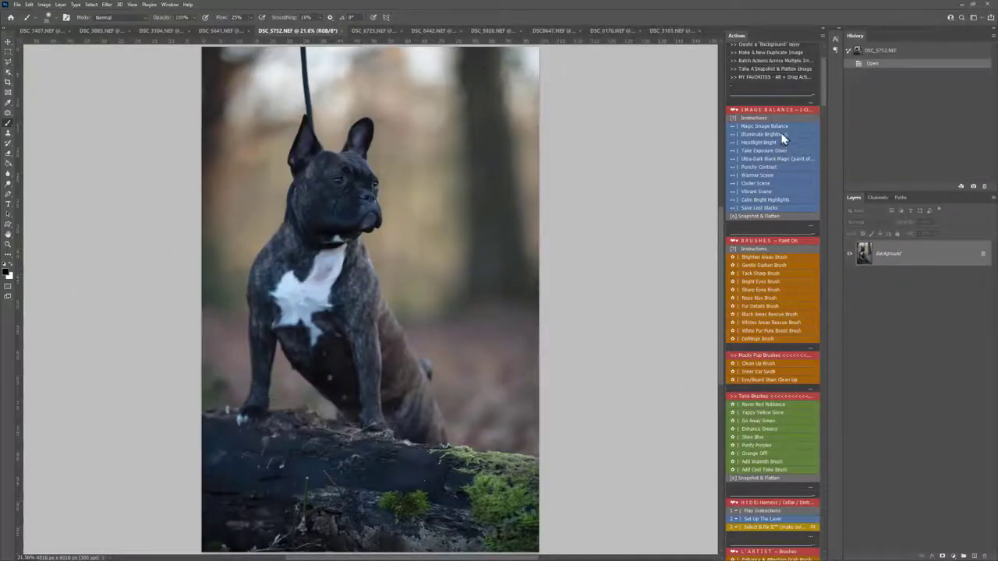
left_click(782, 135)
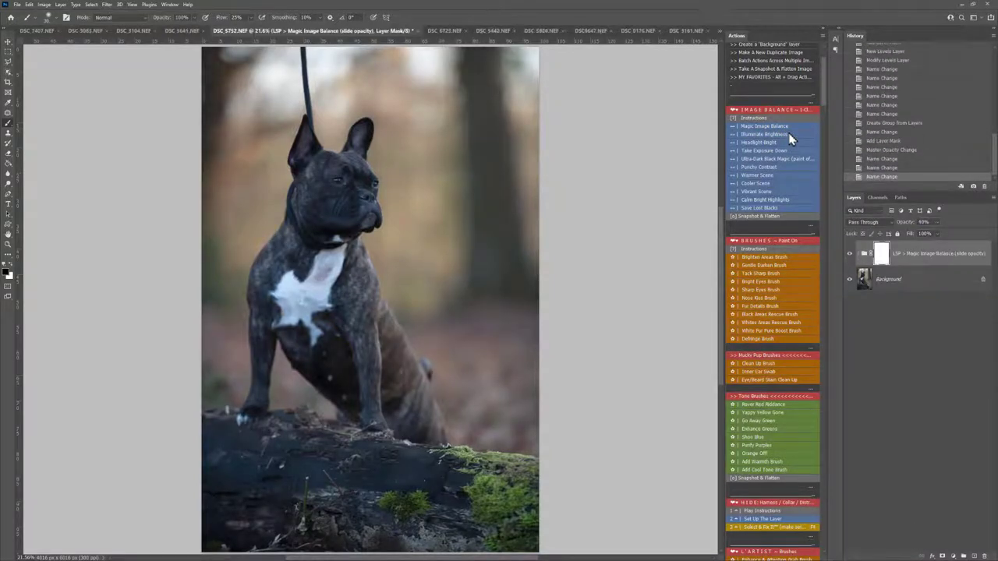
left_click(937, 222)
left_click_drag(937, 231, 941, 233)
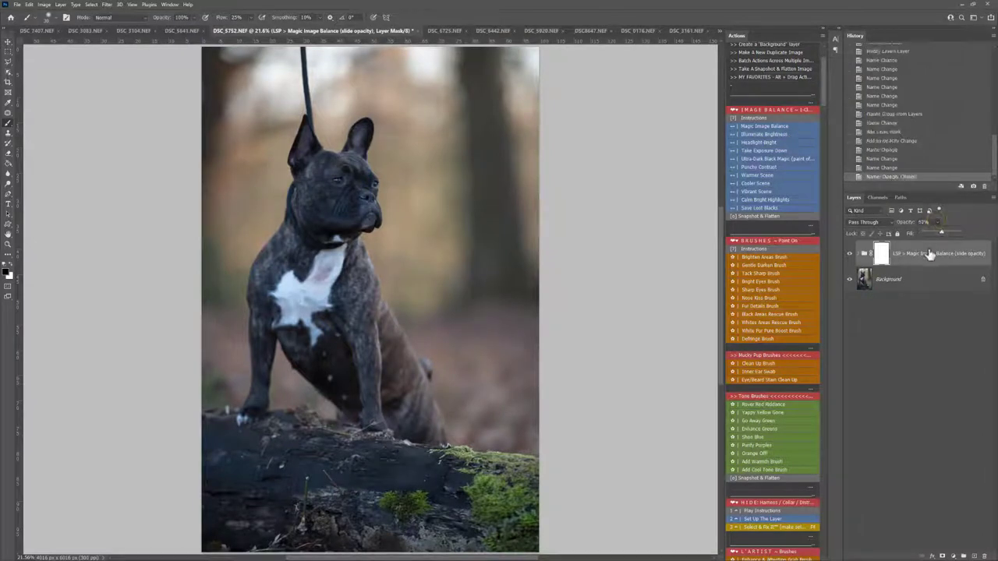
Run the Illuminate Brightness and Warmer Scene actions, raising the Warmer Scene layer's opacity to about 50%.
left_click(772, 134)
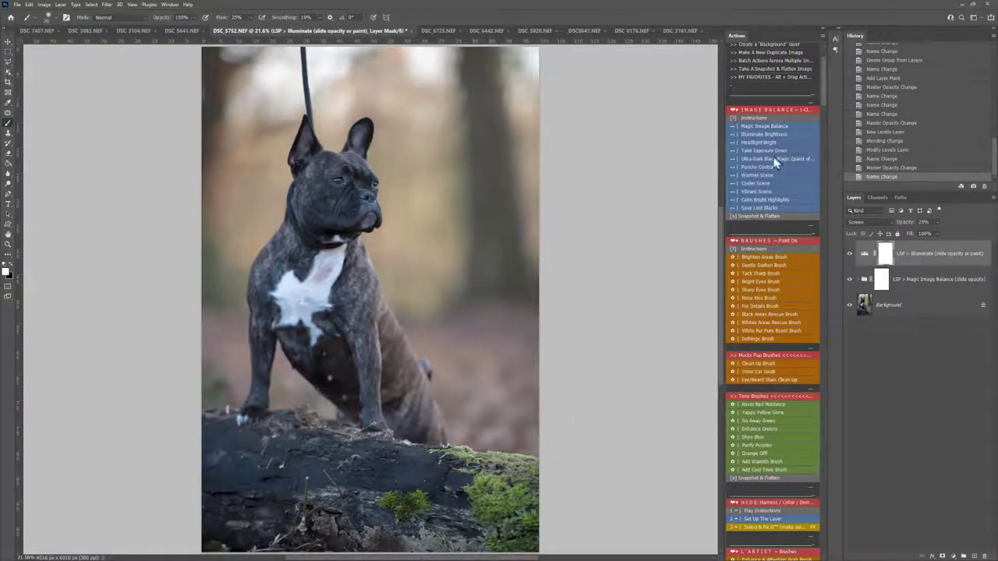
left_click(768, 176)
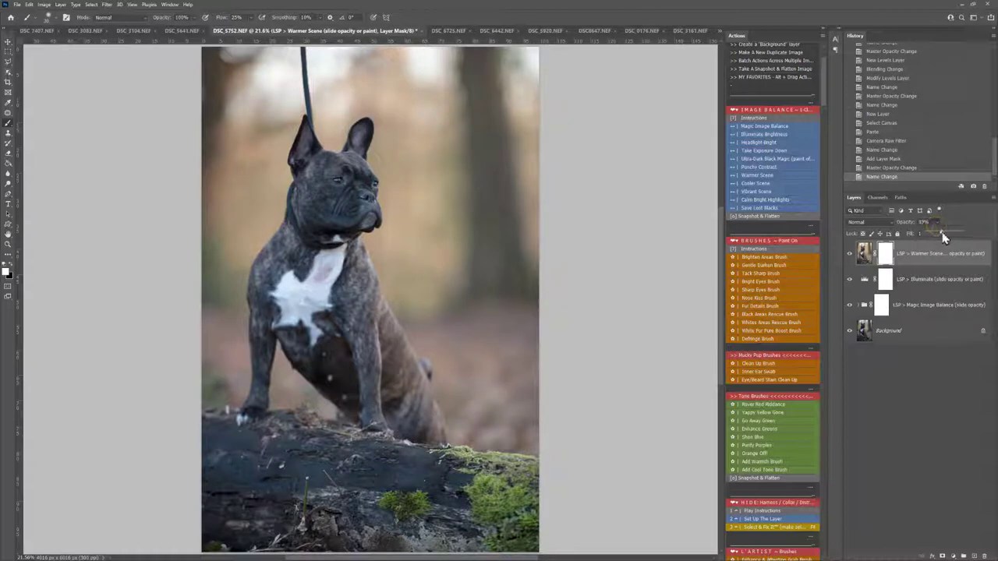
left_click_drag(946, 238, 940, 236)
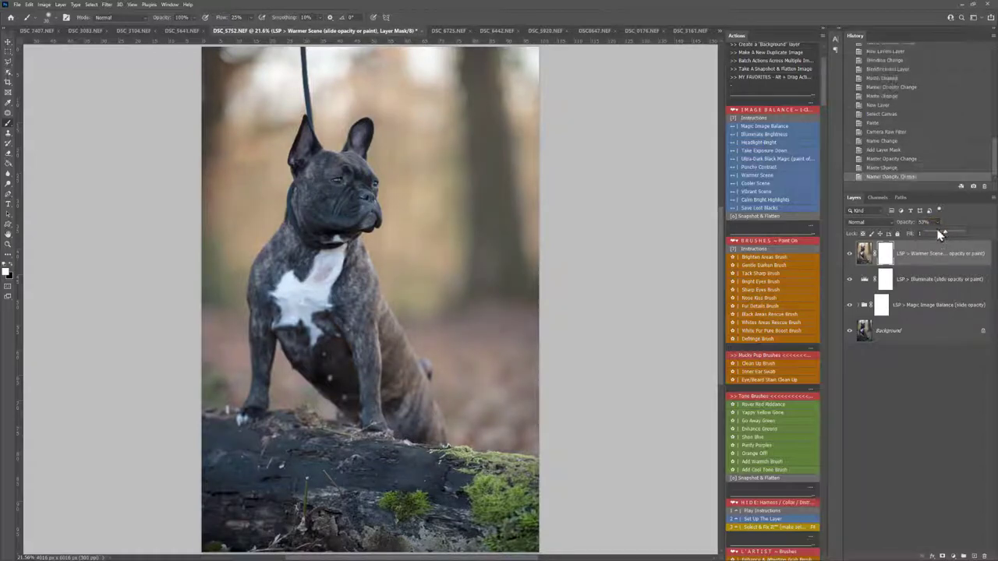
Add the Punchy Contrast action with adjusted opacity, and run Save Lost Blacks with its layer at 40% opacity.
key("shift+alt+y")
key("F2")
left_click_drag(941, 229, 933, 247)
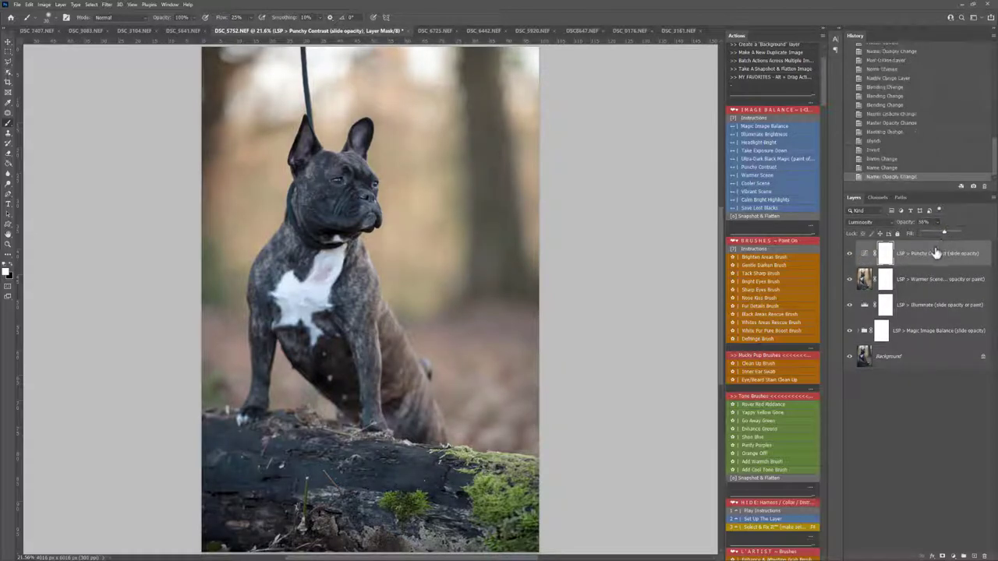
left_click(762, 209)
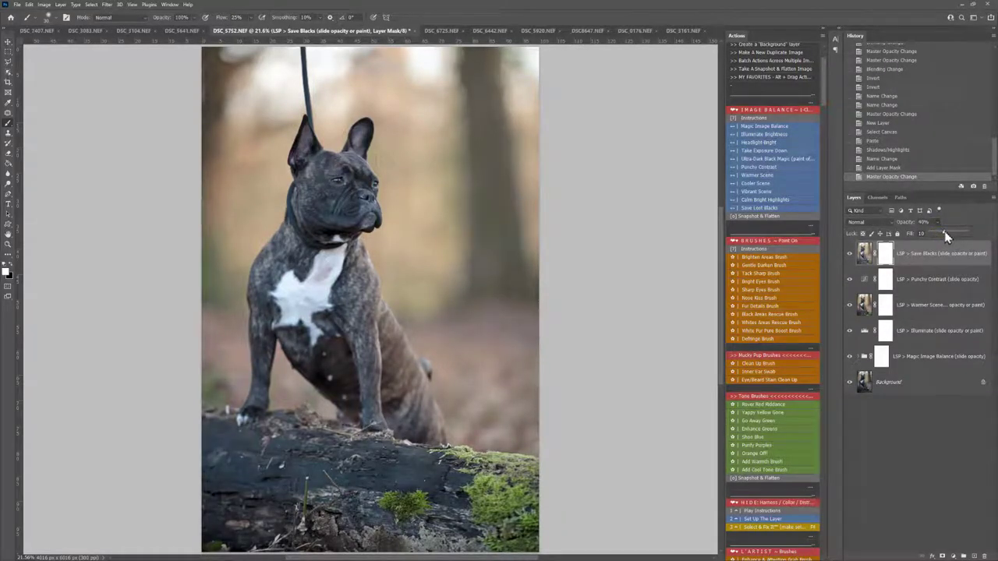
left_click(927, 262)
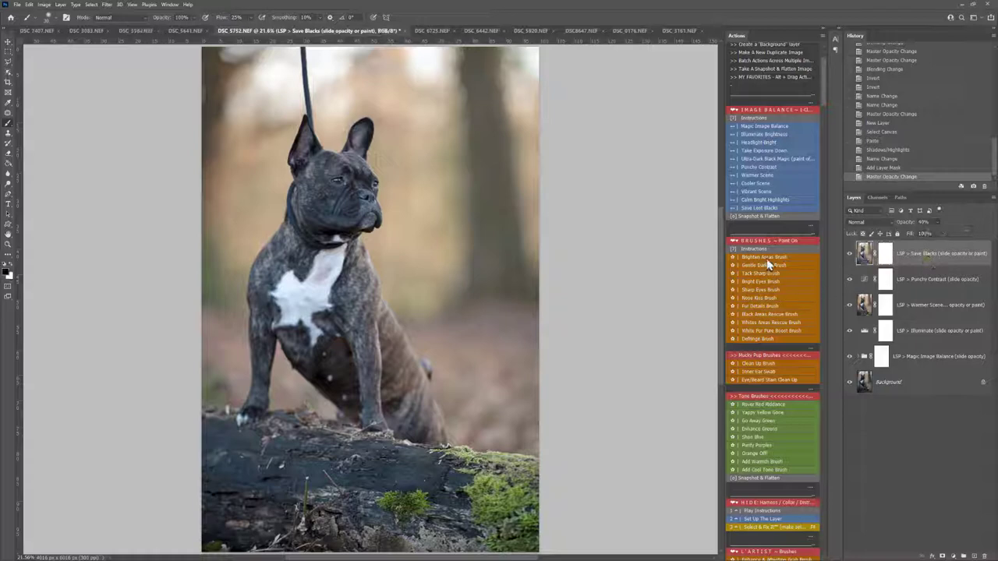
Run the Black Areas Rescue Brush and dab its effect over the dog's head, chest and body with a large white brush.
left_click(764, 315)
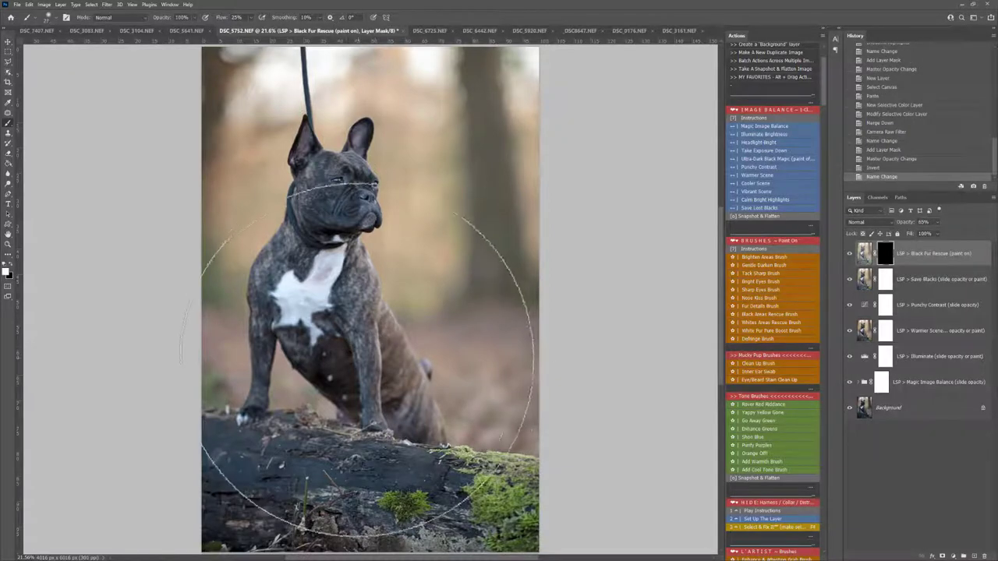
key("bracketleft")
key("bracketleft")
key("bracketleft")
key("bracketleft")
key("bracketleft")
left_click(334, 353)
left_click(330, 241)
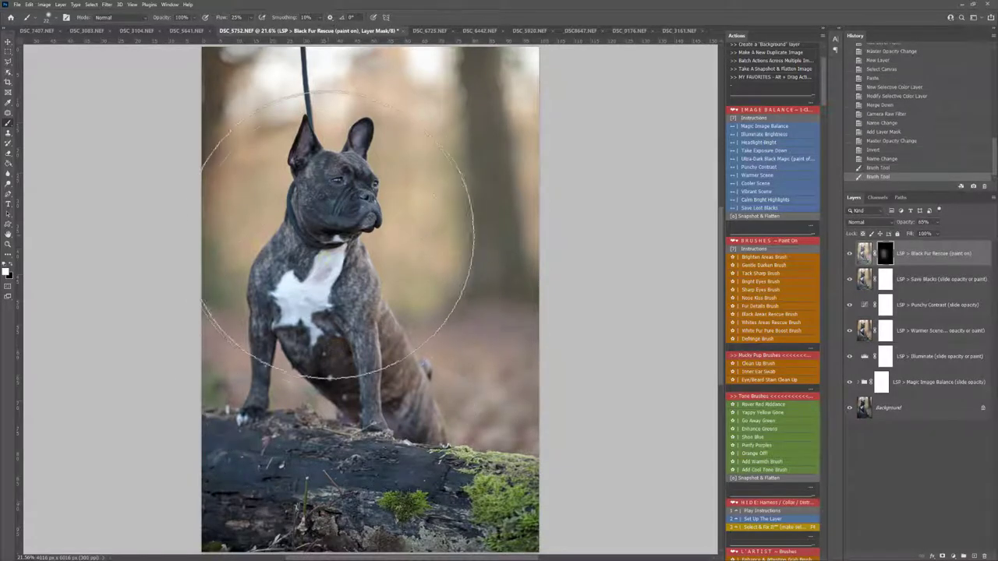
left_click(376, 347)
left_click(361, 361)
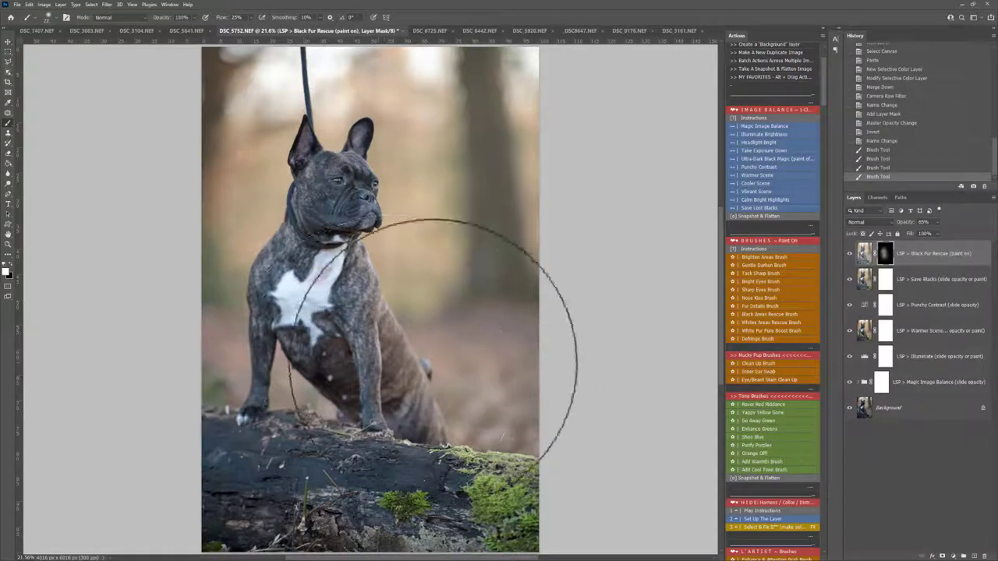
Build up the Black Fur Rescue effect on the dog's face, chest and belly using a smaller white brush.
key("bracketleft")
key("bracketleft")
key("bracketleft")
key("bracketleft")
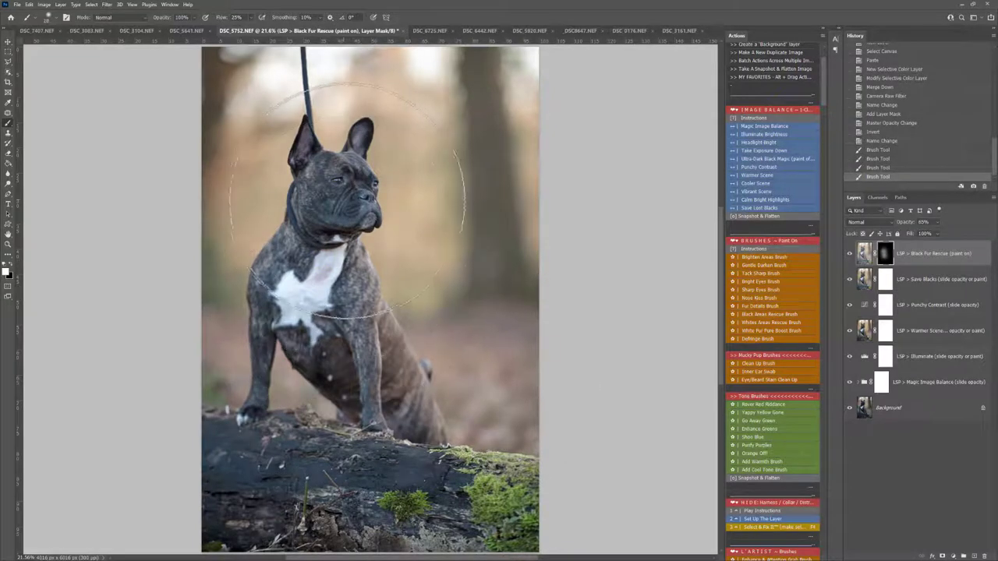
key("bracketleft")
key("bracketleft")
key("bracketleft")
key("bracketleft")
key("bracketleft")
key("bracketleft")
key("bracketleft")
key("bracketleft")
key("bracketleft")
left_click(320, 217)
left_click(328, 198)
left_click(336, 257)
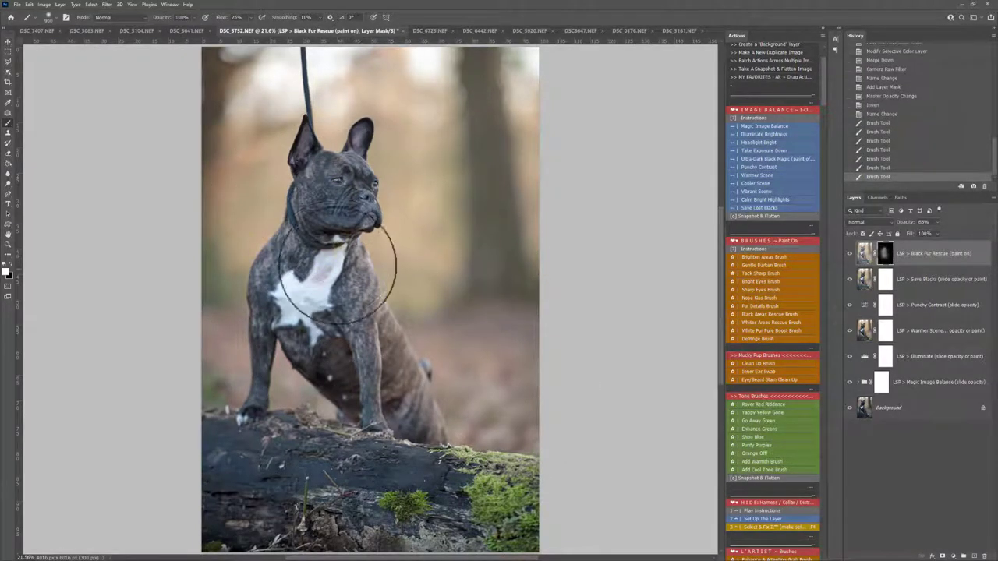
left_click(332, 254)
left_click(302, 262)
left_click(299, 283)
left_click(327, 347)
left_click(343, 382)
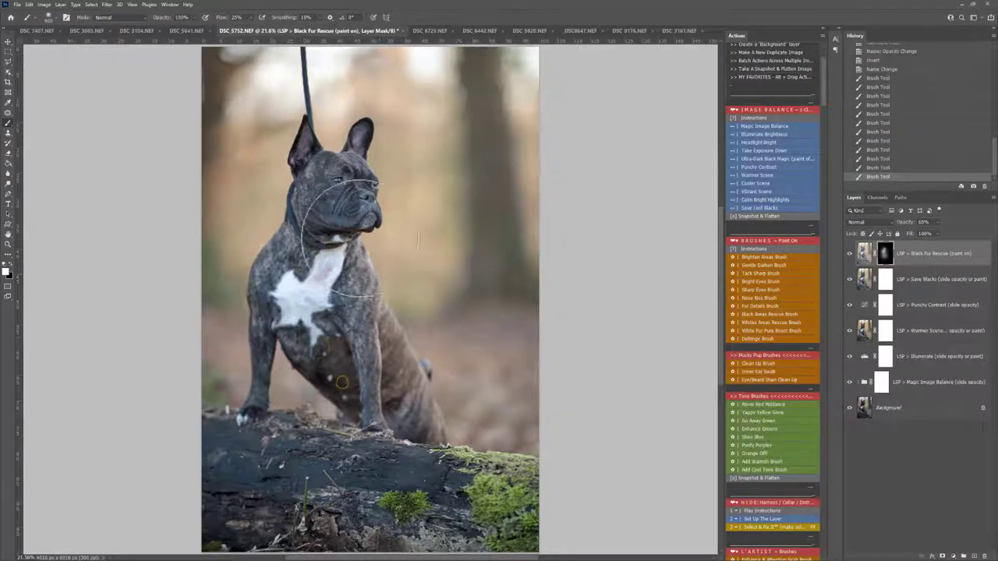
left_click(351, 216)
left_click(345, 213)
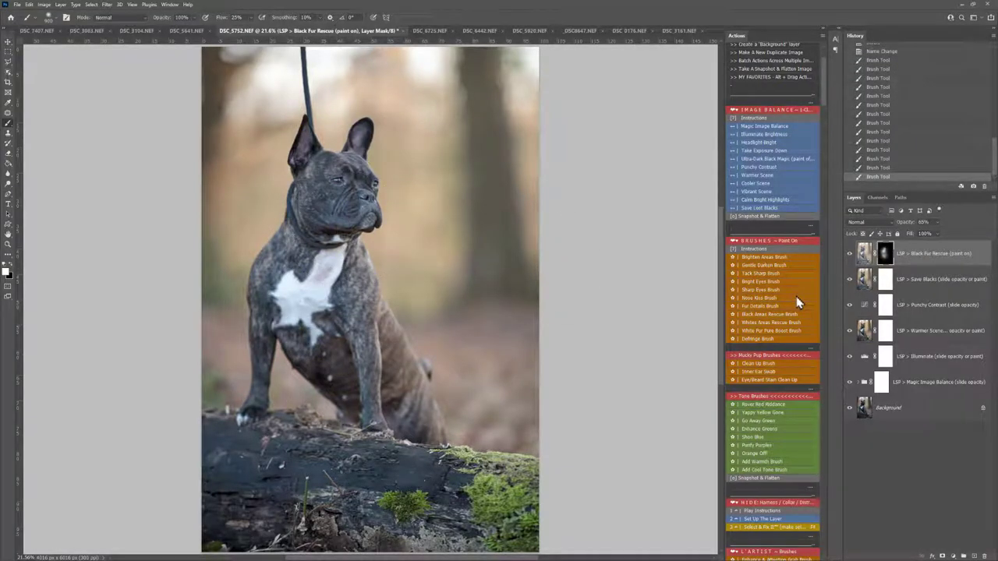
Run the Nose Kiss Brush action and paint its gloss effect onto the dog's nose.
scroll(797, 302, "down", 1)
left_click(766, 293)
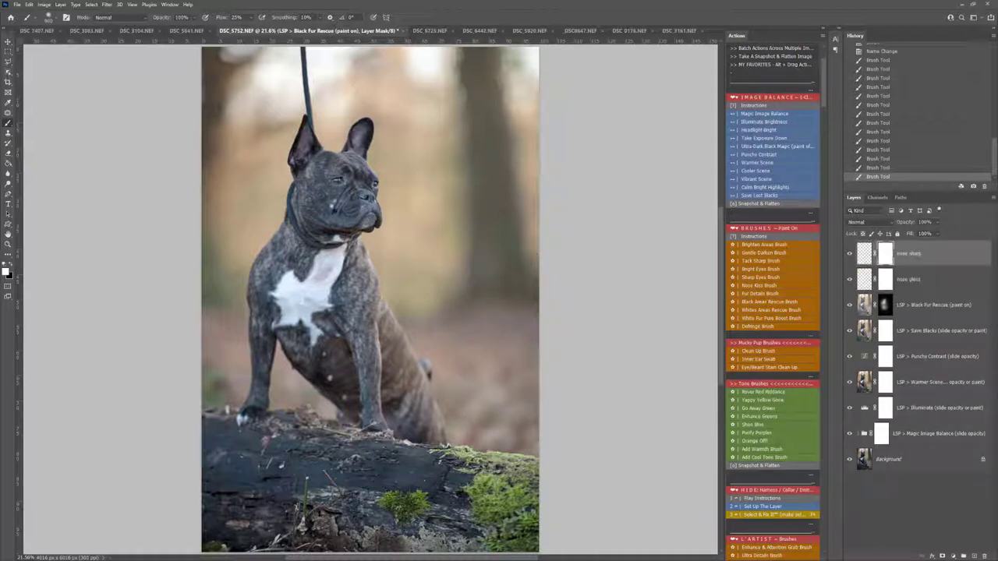
key("z")
mouse_move(337, 181)
left_mouse_down()
mouse_move(369, 217)
mouse_move(416, 223)
left_mouse_up()
key("b")
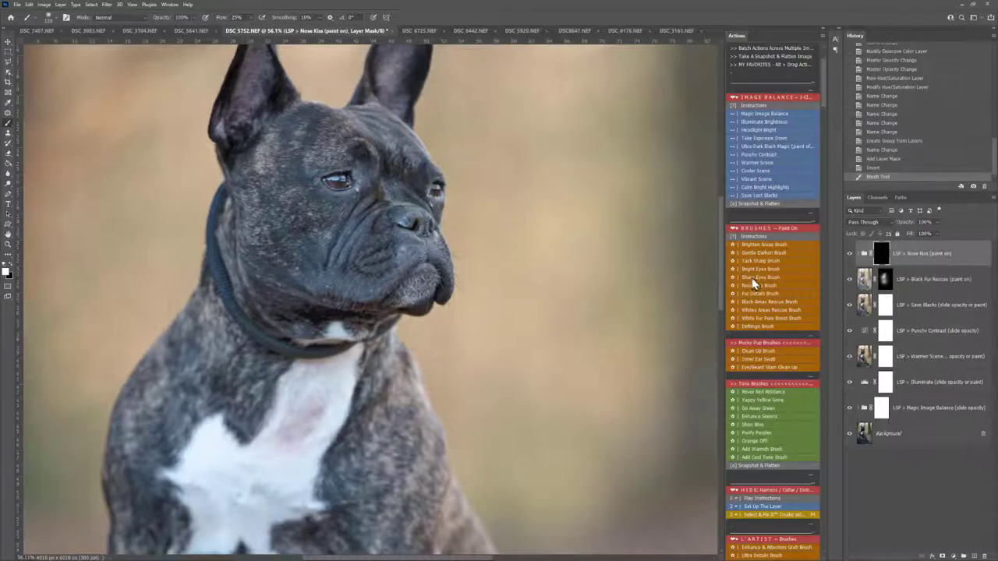
Run the Sharp Eyes Brush action and paint the sharpening over the dog's eyes.
left_click(755, 278)
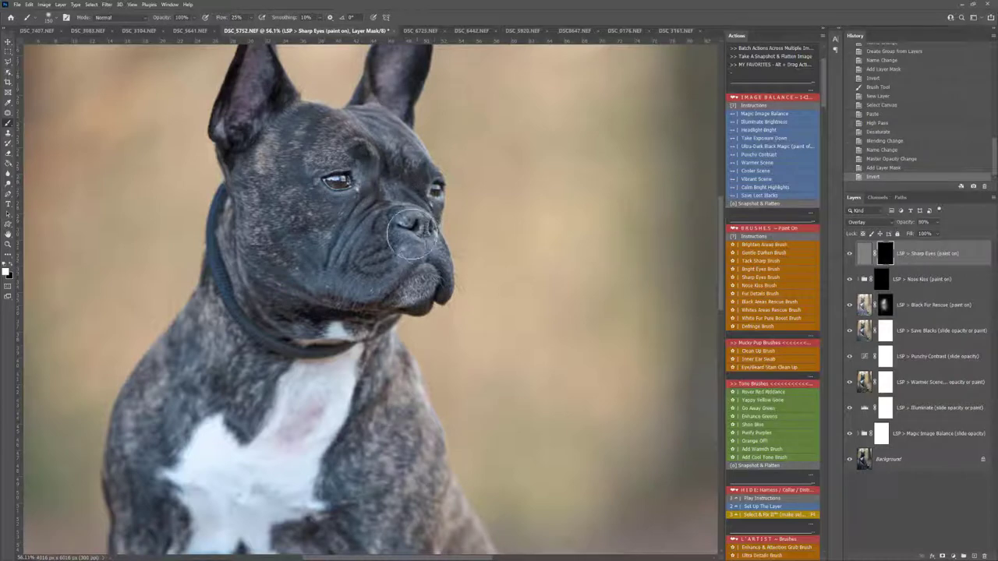
left_click(338, 197)
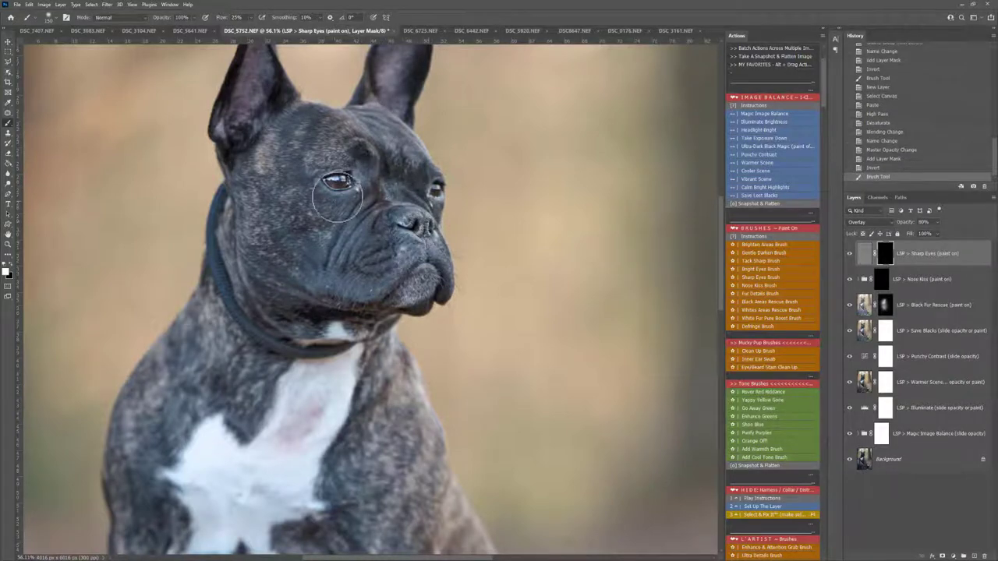
left_click_drag(331, 192, 346, 190)
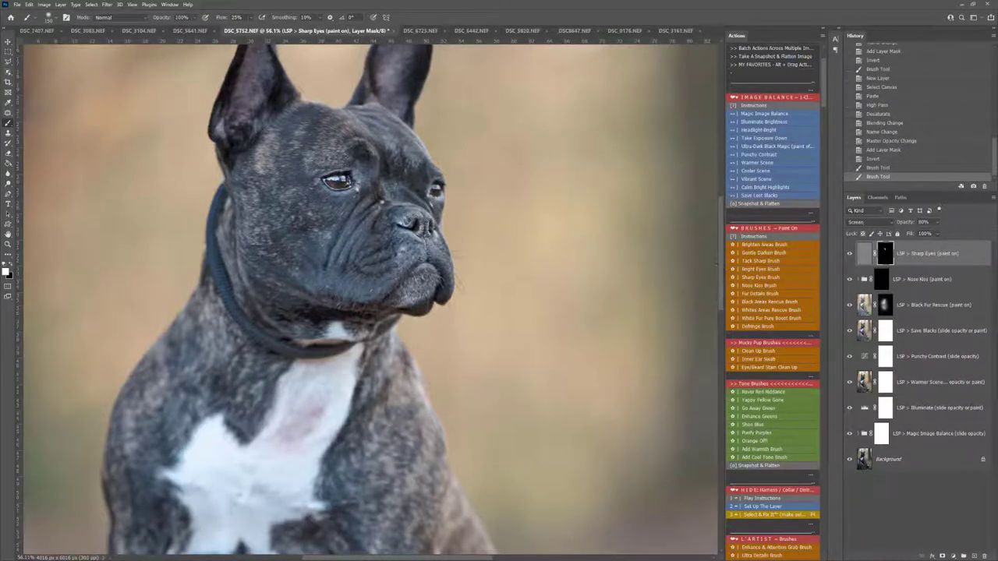
Run the Bright Eyes Brush action and paint it with a smaller brush over both eyes and the nose highlights.
key("[")
key("[")
key("[")
key("[")
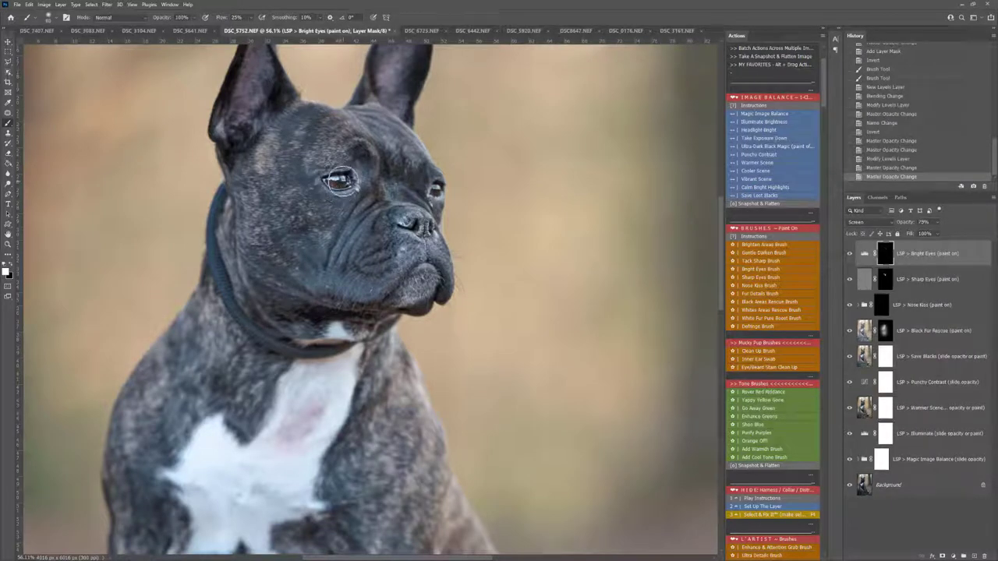
left_click_drag(343, 182, 335, 184)
left_click_drag(431, 185, 434, 190)
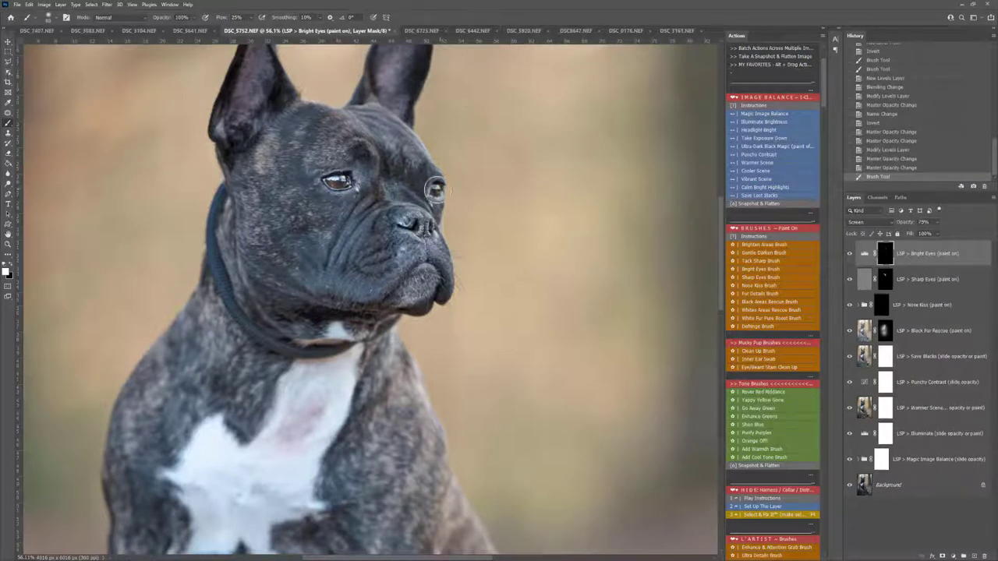
mouse_move(426, 223)
left_mouse_down()
mouse_move(408, 217)
mouse_move(422, 224)
left_mouse_up()
left_click(419, 228)
left_click(414, 249)
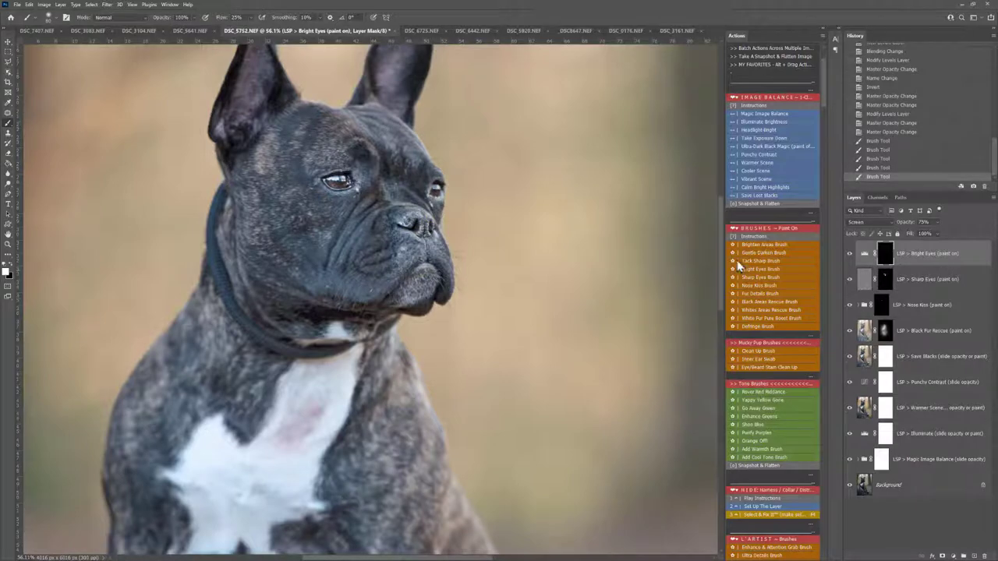
Paint extra sharpening on the Sharp Eyes layer over the dog's cheek and muzzle wrinkles with an enlarged brush.
left_click(905, 283)
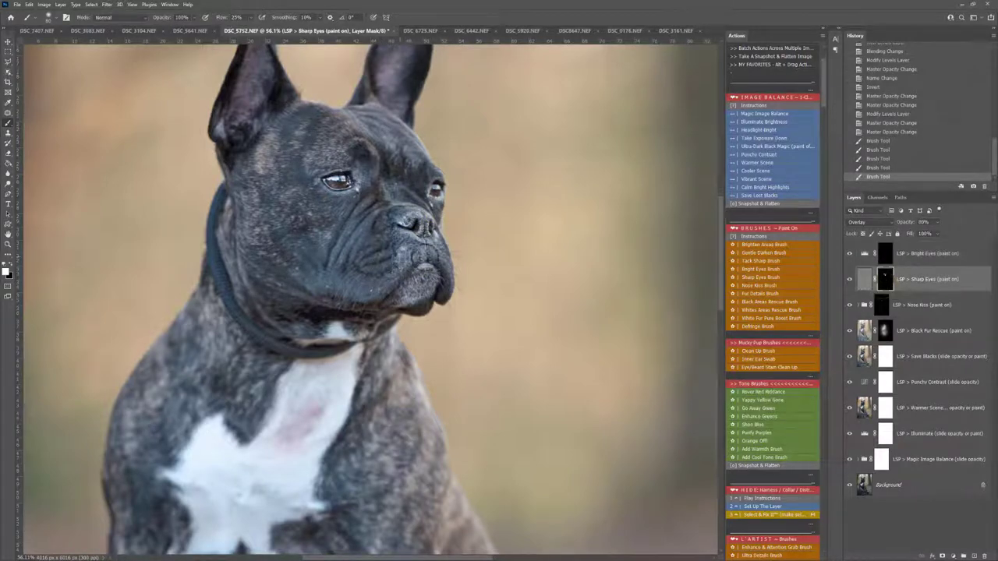
mouse_move(312, 289)
left_mouse_down()
mouse_move(359, 283)
mouse_move(331, 269)
mouse_move(377, 256)
left_mouse_up()
key("]")
key("]")
key("]")
key("]")
key("]")
key("]")
key("]")
key("]")
key("]")
key("]")
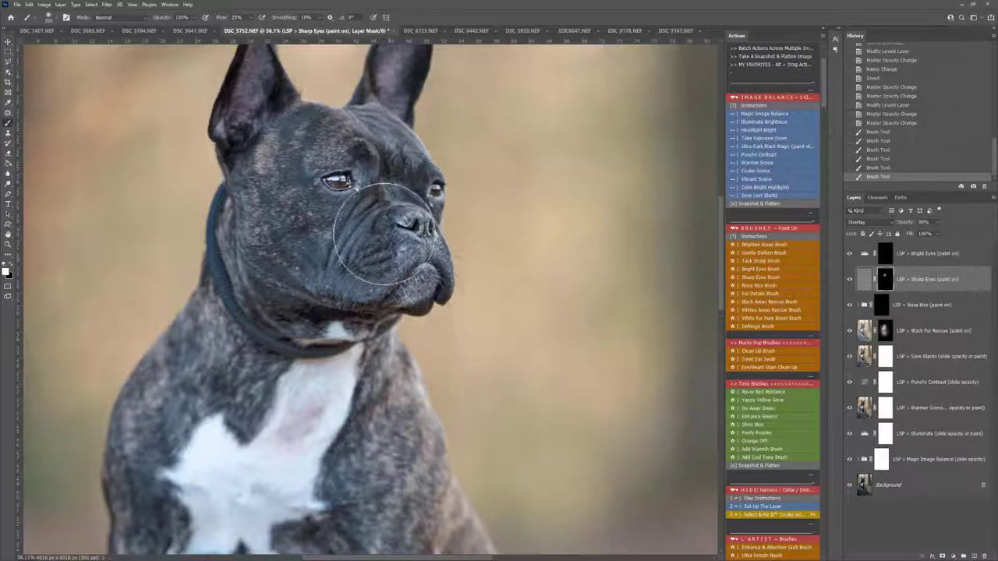
left_click(371, 267)
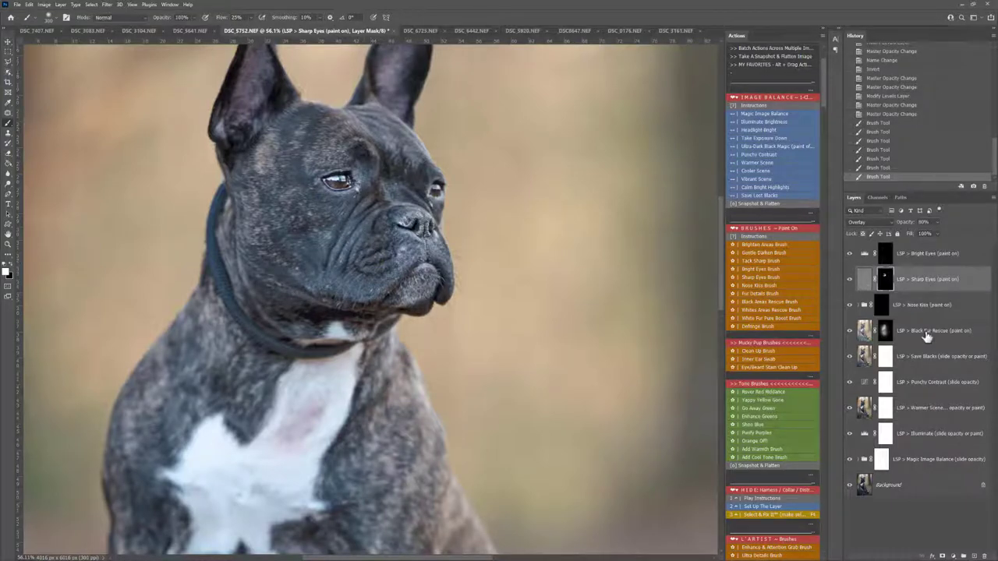
Run the Black Areas Rescue Brush again above the Bright Eyes layer and dab it over both ears and the muzzle.
left_click(908, 263)
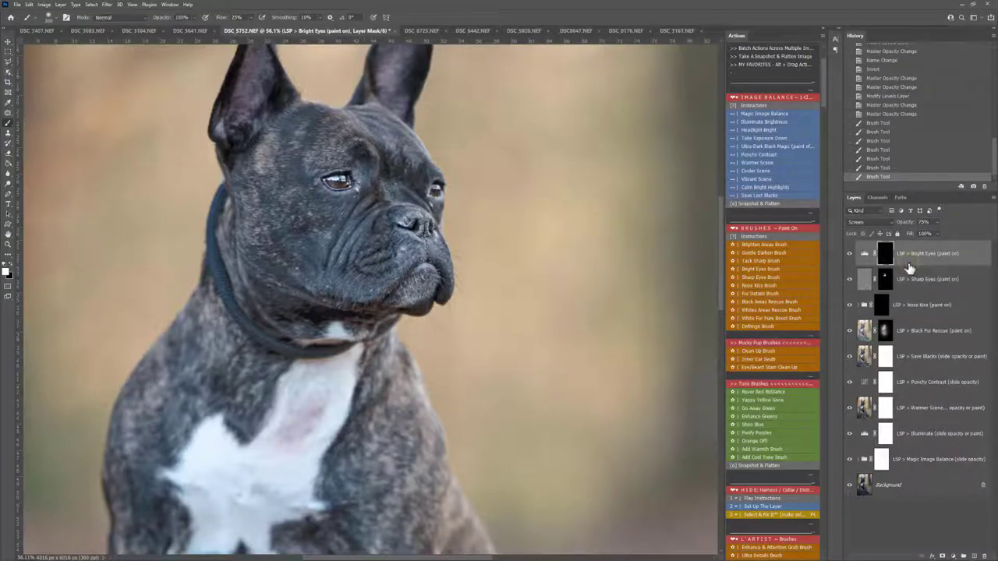
left_click(762, 308)
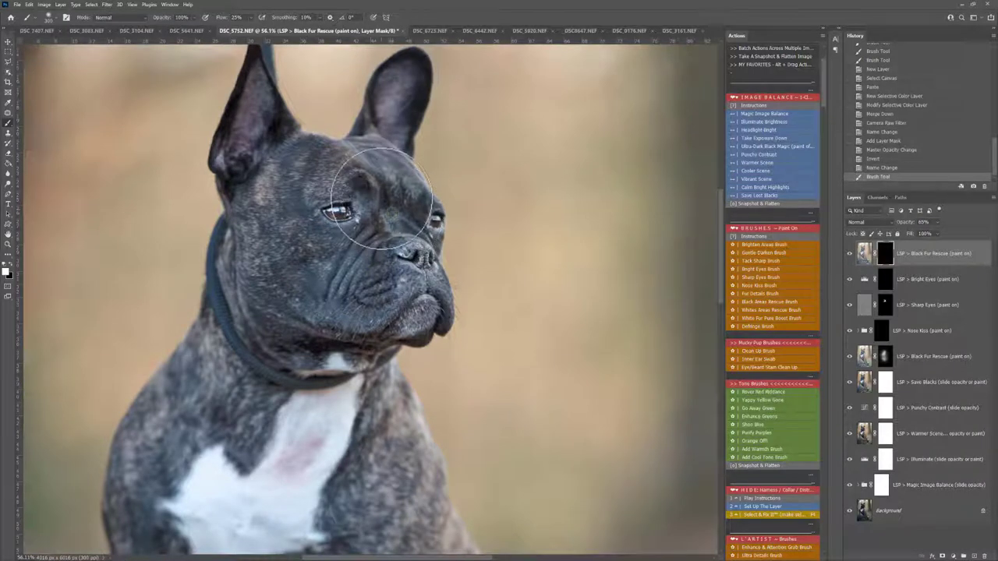
left_click(263, 123)
left_click(259, 134)
left_click(251, 158)
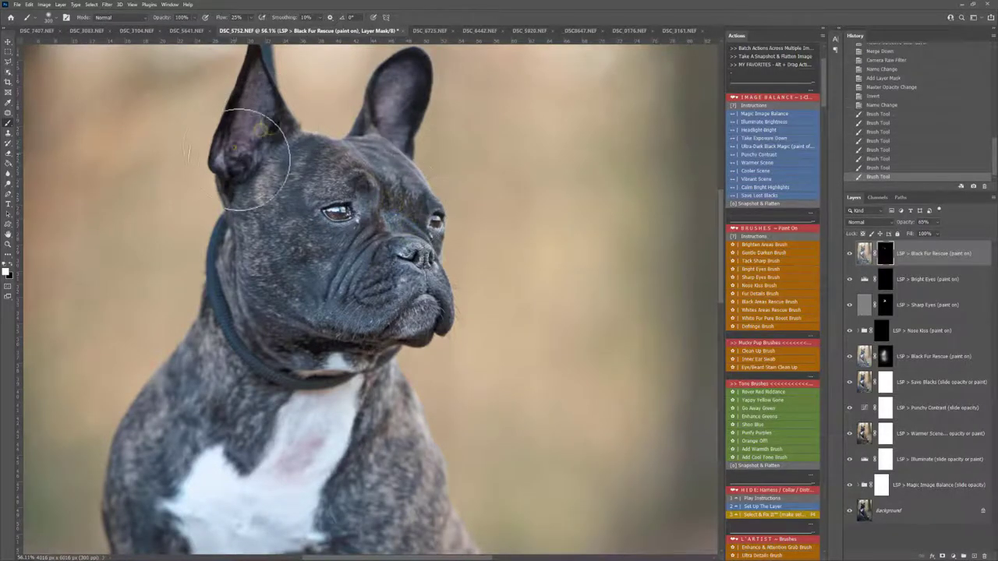
left_click(390, 151)
left_click(393, 125)
left_click(396, 117)
left_click(409, 80)
left_click(409, 81)
left_click(369, 287)
left_click(347, 308)
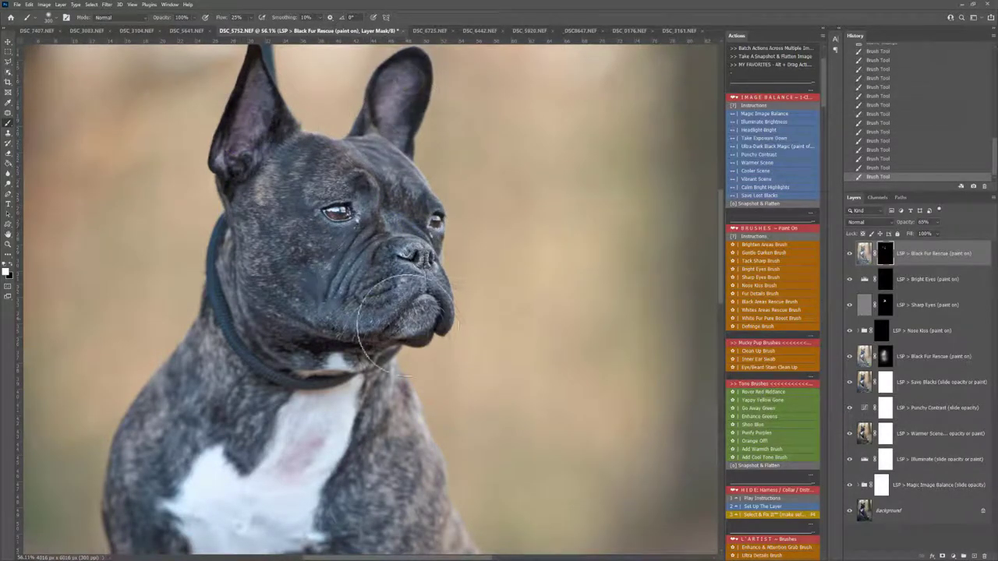
Run the Rover Red Riddance action and paint it over the pink patch on the dog's white chest.
key("z")
left_click(405, 338, "alt")
scroll(774, 396, "down", 1)
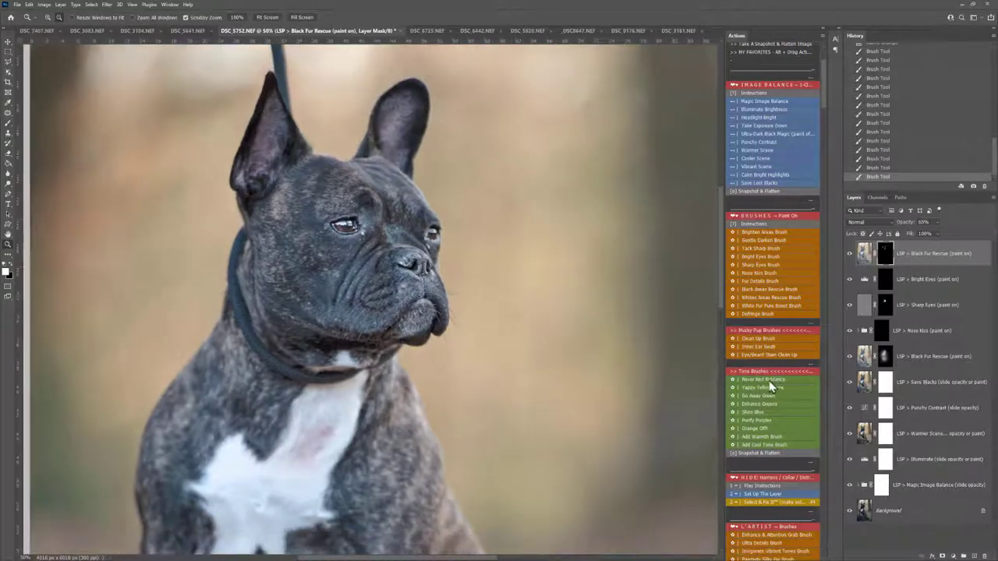
left_click(755, 380)
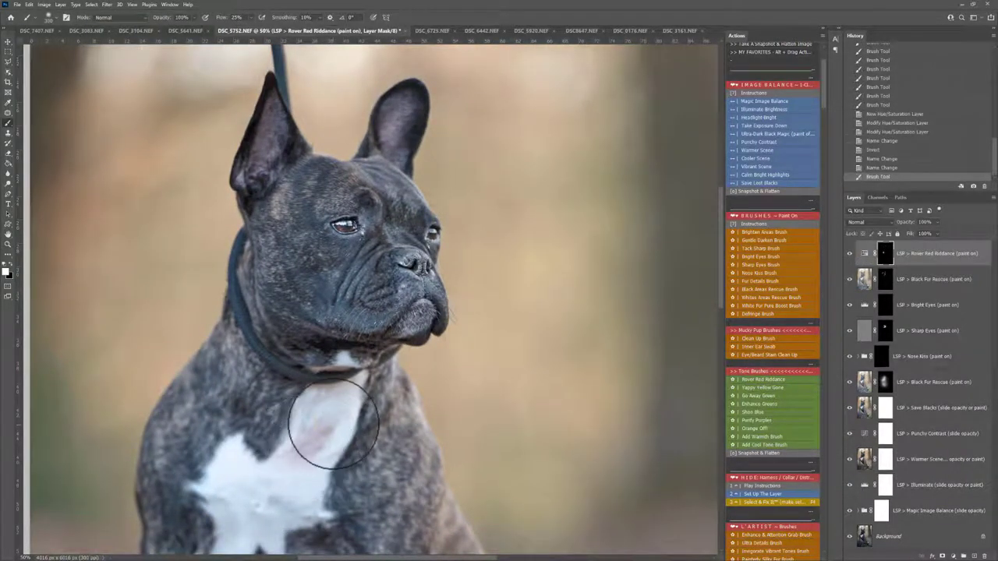
mouse_move(333, 423)
left_mouse_down()
mouse_move(323, 421)
mouse_move(328, 457)
mouse_move(299, 455)
mouse_move(327, 424)
mouse_move(250, 418)
left_mouse_up()
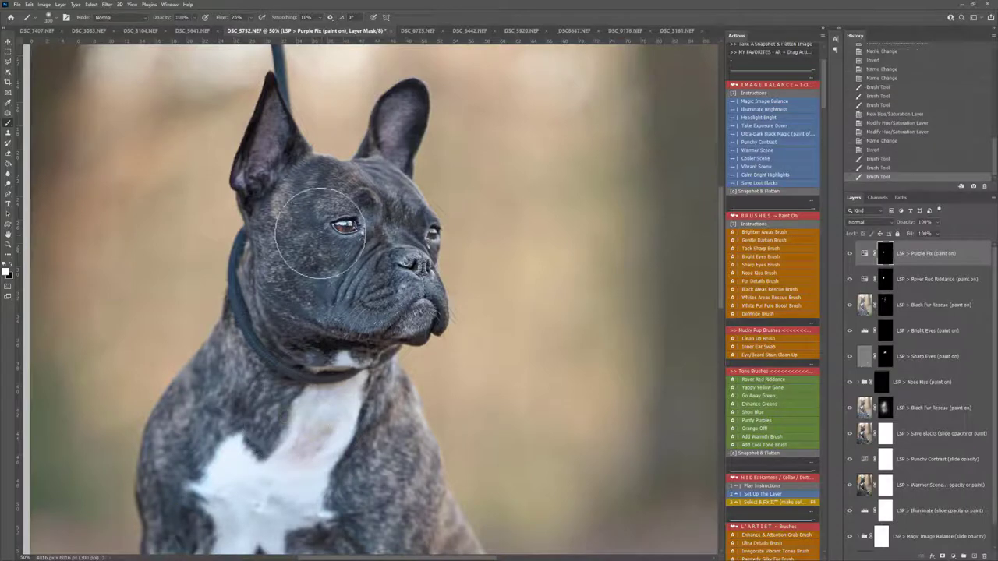
Add the Purify Purples effect and dab it over the purple tint inside the dog's ears.
left_click(271, 163)
left_click(274, 161)
left_click(269, 195)
left_click(269, 159)
left_click(269, 155)
left_click(383, 150)
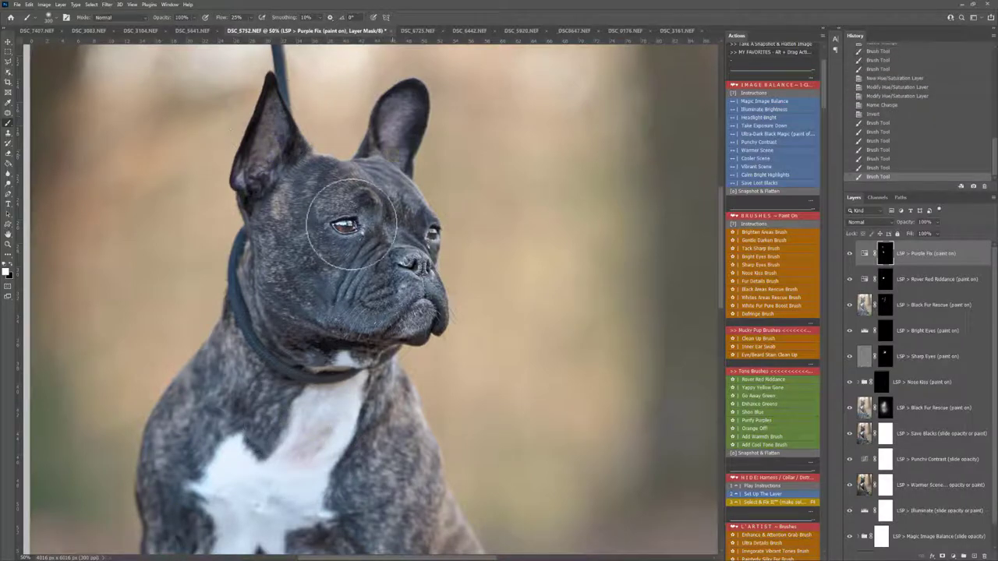
Flatten all the adjustment layers into a single background layer.
key("ctrl+space")
left_click_drag(360, 226, 357, 285)
left_click(357, 285)
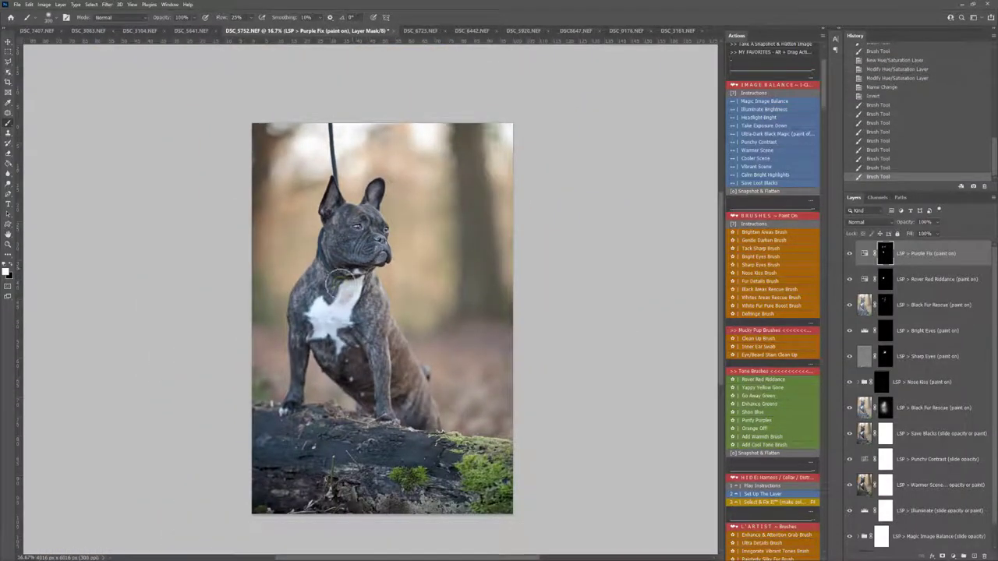
left_click(342, 282)
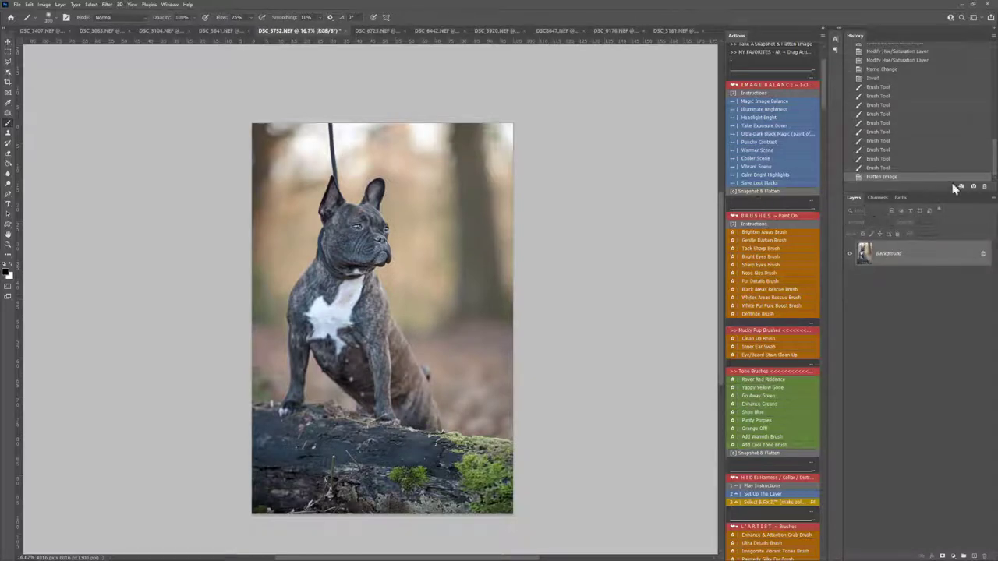
Run the Set Up The Layer action to create the Select & Fix layer.
scroll(815, 290, "down", 3)
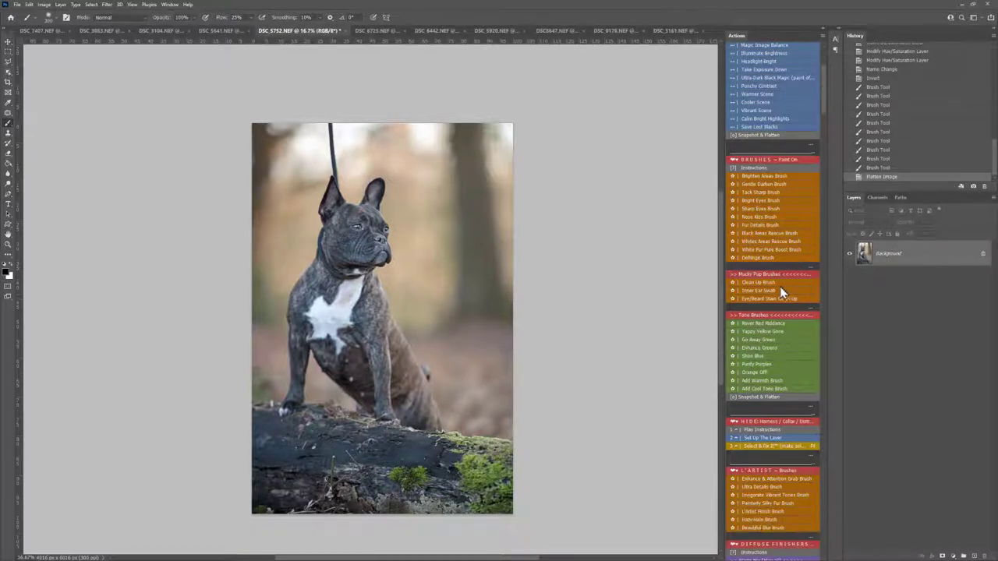
scroll(775, 290, "down", 2)
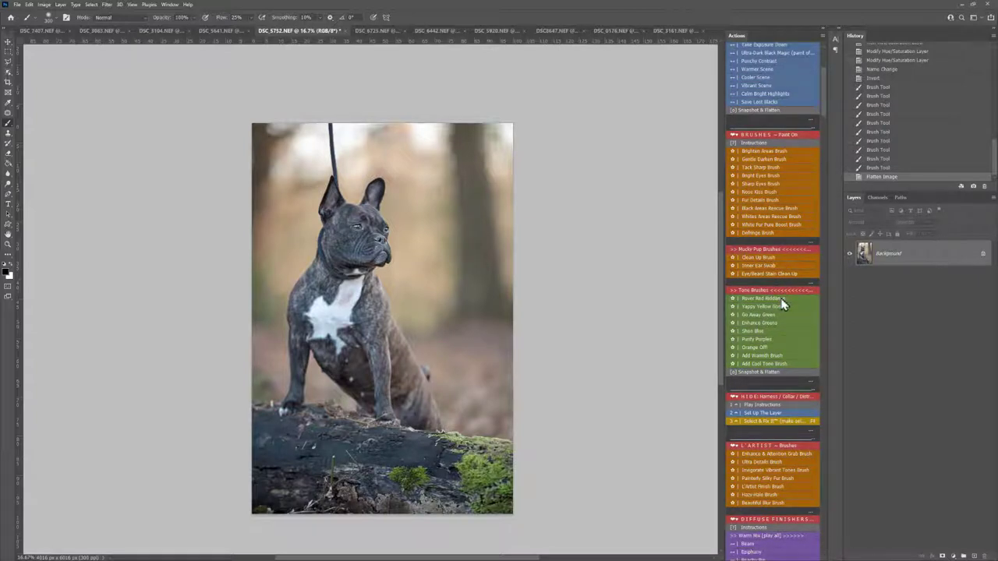
scroll(783, 309, "down", 2)
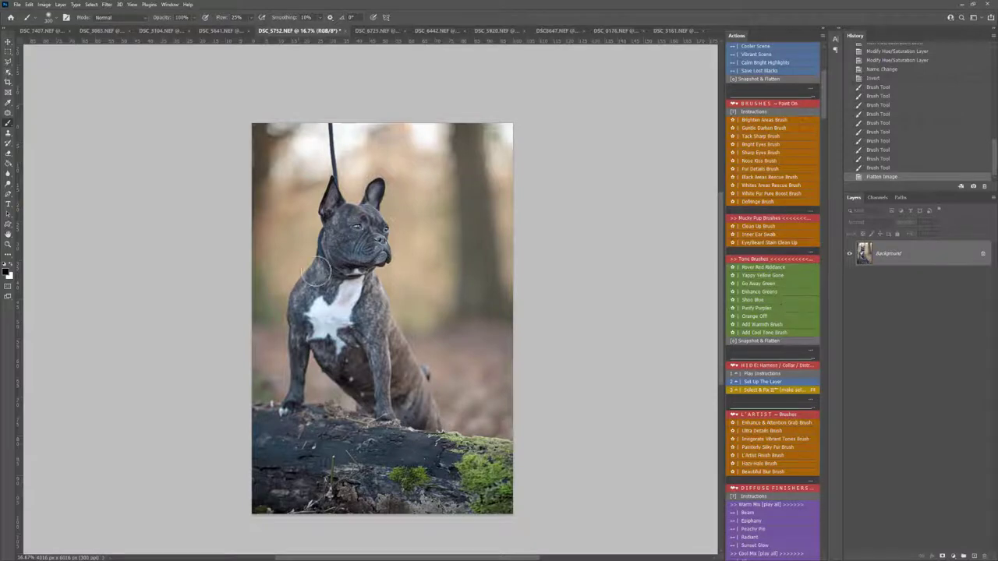
key("z")
left_click_drag(363, 239, 385, 269)
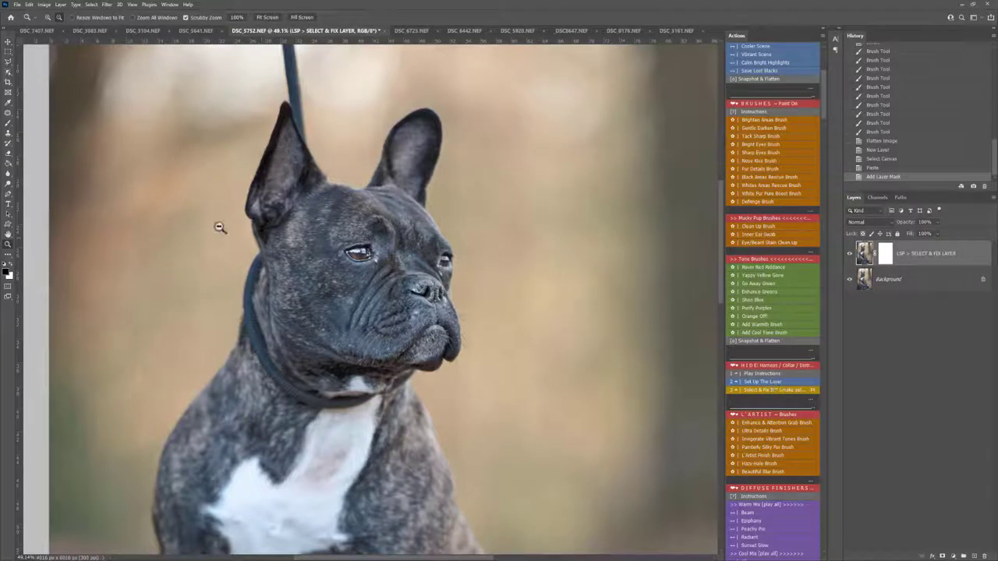
Outline the marks beneath the dog's eye and on the cheek with the Patch tool, removing them with the Select & Fix It action.
left_click(8, 113)
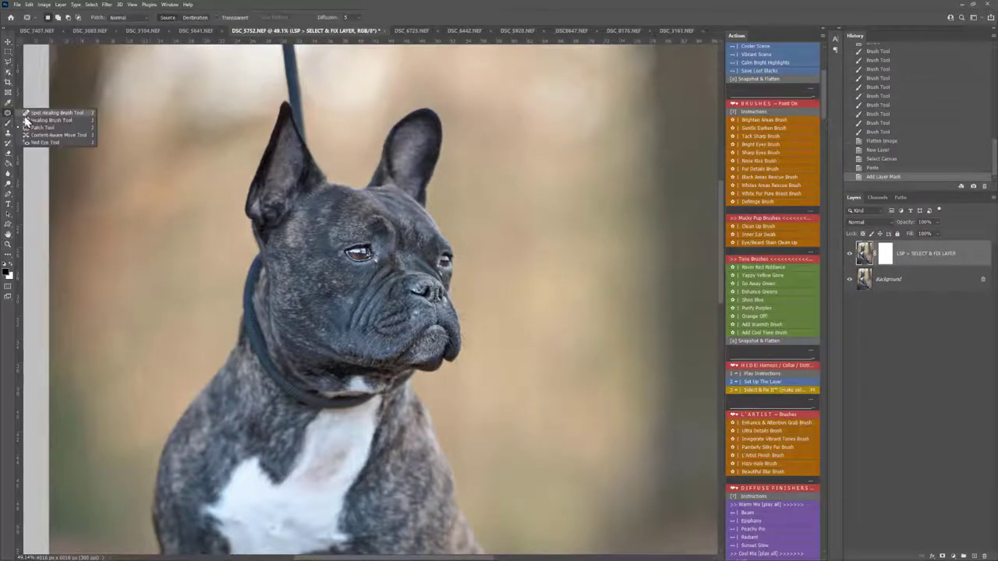
left_click(37, 128)
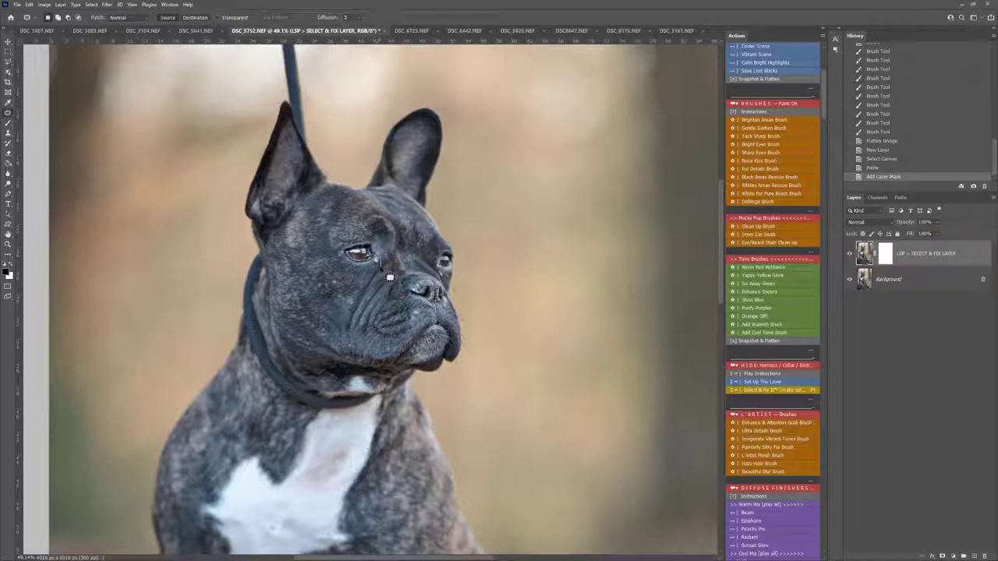
mouse_move(383, 270)
left_mouse_down()
mouse_move(325, 291)
mouse_move(339, 277)
left_mouse_up()
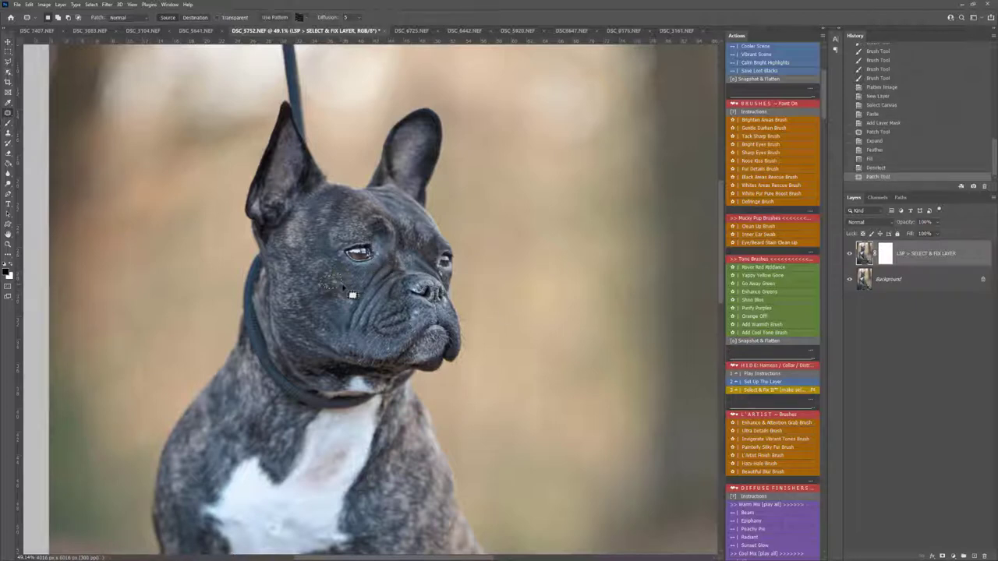
key("F4")
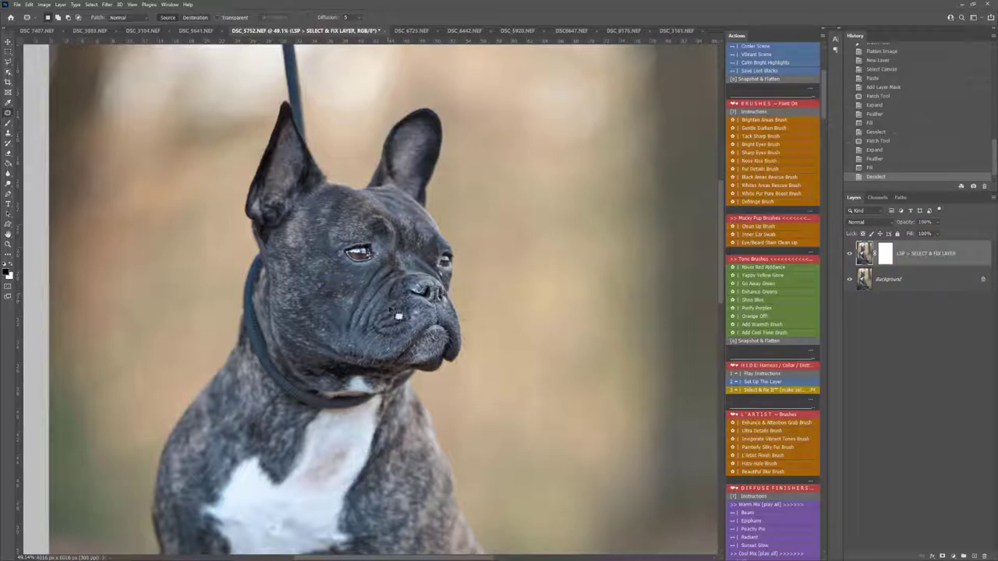
Outline the specks around the dog's nose, muzzle and jaw with the Patch tool.
left_click_drag(417, 321, 415, 315)
mouse_move(439, 283)
left_mouse_down()
mouse_move(439, 270)
mouse_move(404, 251)
left_mouse_up()
mouse_move(388, 338)
left_mouse_down()
mouse_move(395, 351)
mouse_move(383, 348)
left_mouse_up()
scroll(413, 396, "down", 2)
scroll(413, 396, "down", 1)
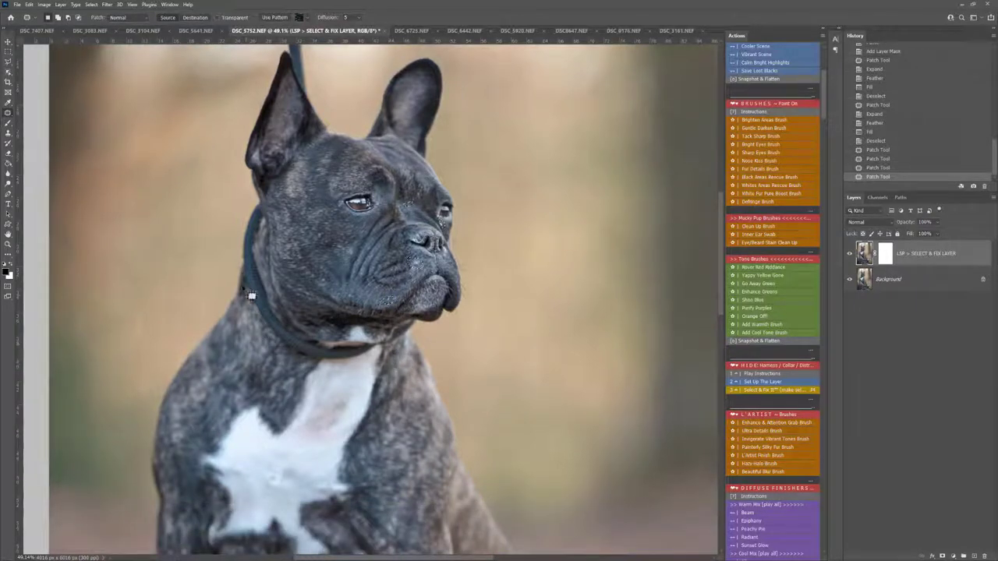
scroll(265, 168, "up", 2)
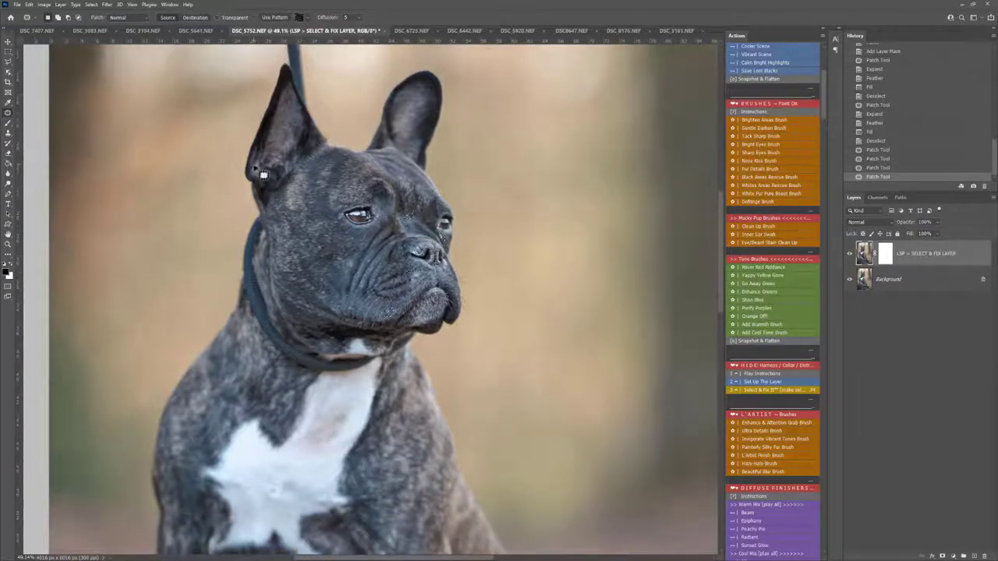
left_click(379, 315, "alt")
left_click(380, 315, "alt")
left_click_drag(396, 352, 423, 251)
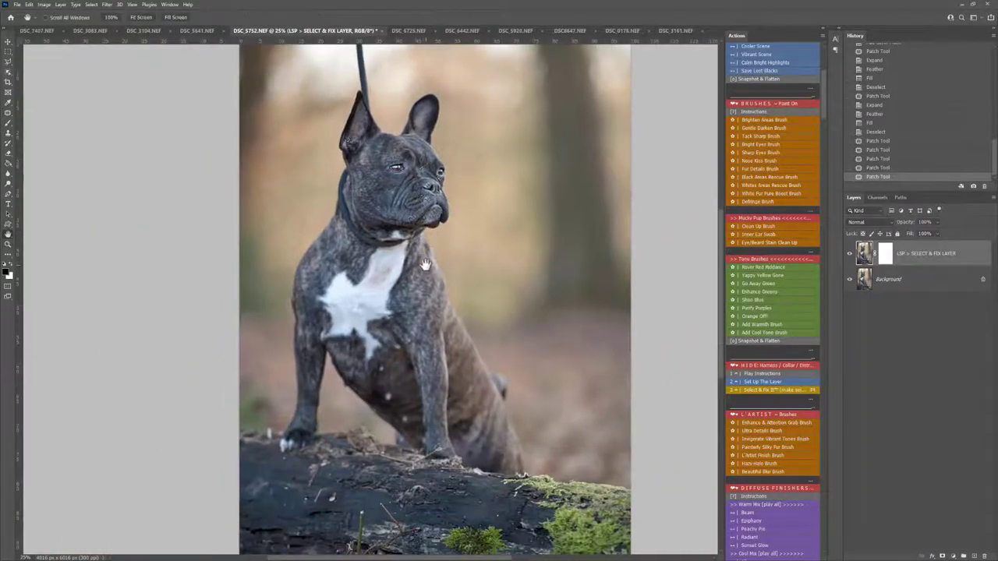
Outline the spots on the dog's belly, the marks along its lower edge and the debris around the front paw with the Patch tool.
key("j")
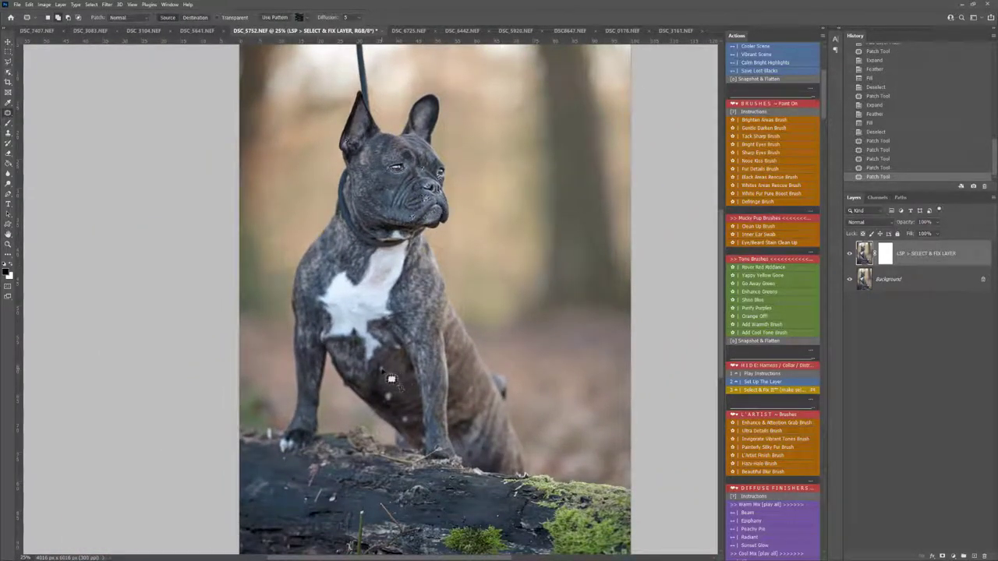
mouse_move(388, 368)
left_mouse_down()
mouse_move(406, 406)
mouse_move(396, 415)
mouse_move(402, 399)
mouse_move(399, 409)
mouse_move(427, 431)
mouse_move(405, 412)
left_mouse_up()
left_click_drag(405, 434, 399, 441)
mouse_move(371, 407)
left_mouse_down()
mouse_move(346, 389)
mouse_move(358, 401)
mouse_move(357, 380)
mouse_move(328, 363)
mouse_move(339, 362)
mouse_move(349, 384)
left_mouse_up()
scroll(394, 418, "down", 2)
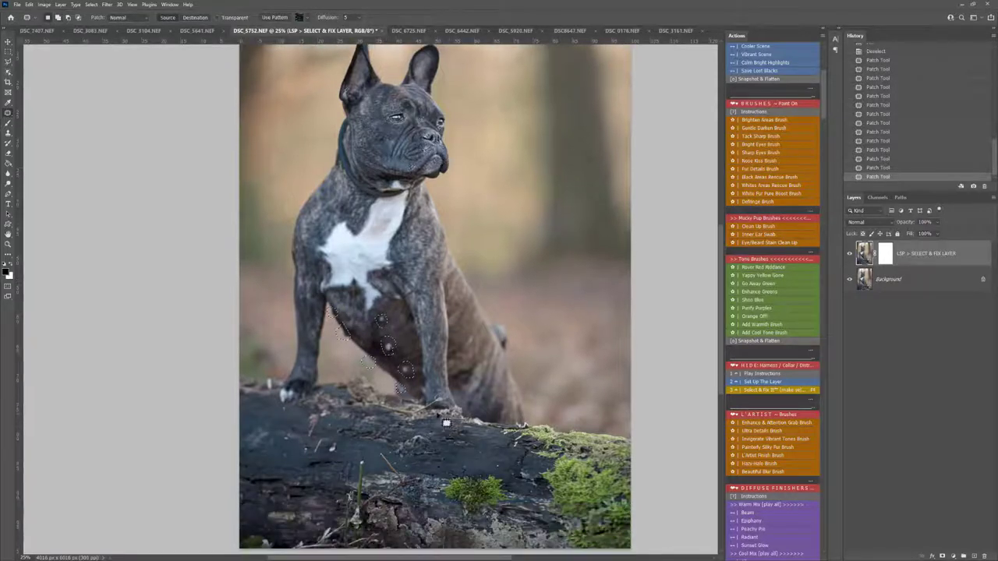
mouse_move(458, 406)
left_mouse_down()
mouse_move(417, 421)
mouse_move(428, 402)
mouse_move(455, 403)
mouse_move(389, 409)
left_mouse_up()
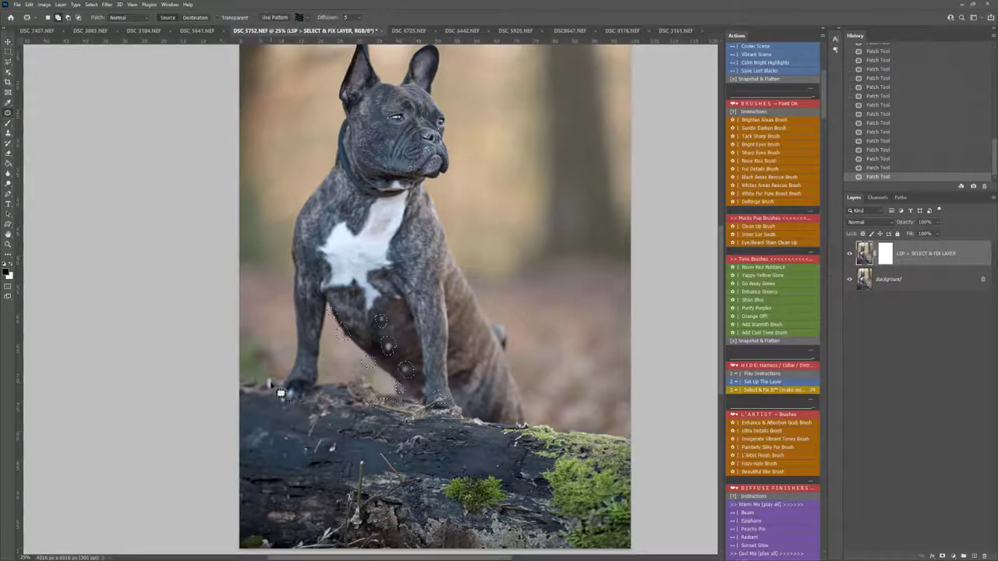
Outline the twigs and debris along the log with the Patch tool, and remove them and leftover marks with the Select & Fix It action.
left_click_drag(276, 389, 274, 385)
mouse_move(338, 460)
left_mouse_down()
mouse_move(343, 453)
mouse_move(328, 444)
mouse_move(291, 455)
left_mouse_up()
mouse_move(394, 459)
left_mouse_down()
mouse_move(428, 485)
mouse_move(391, 501)
left_mouse_up()
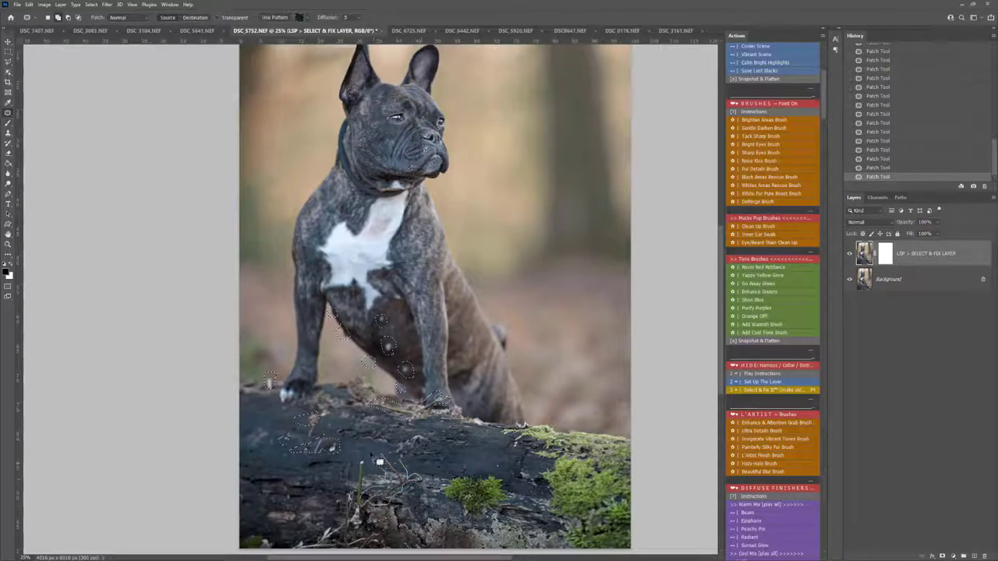
left_click_drag(380, 462, 376, 444)
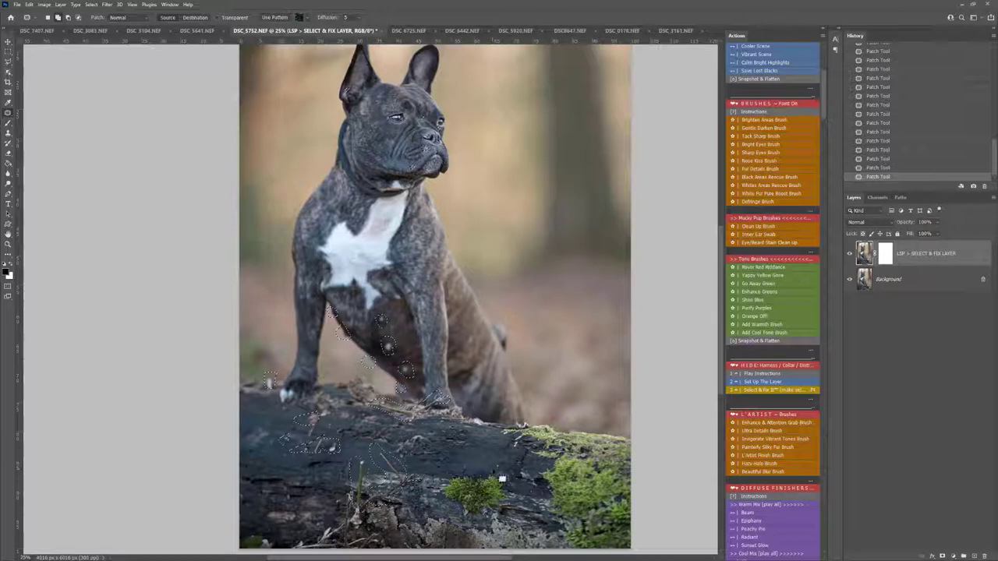
left_click_drag(496, 458, 493, 460)
mouse_move(530, 422)
left_mouse_down()
mouse_move(511, 422)
mouse_move(519, 428)
left_mouse_up()
scroll(510, 421, "down", 2)
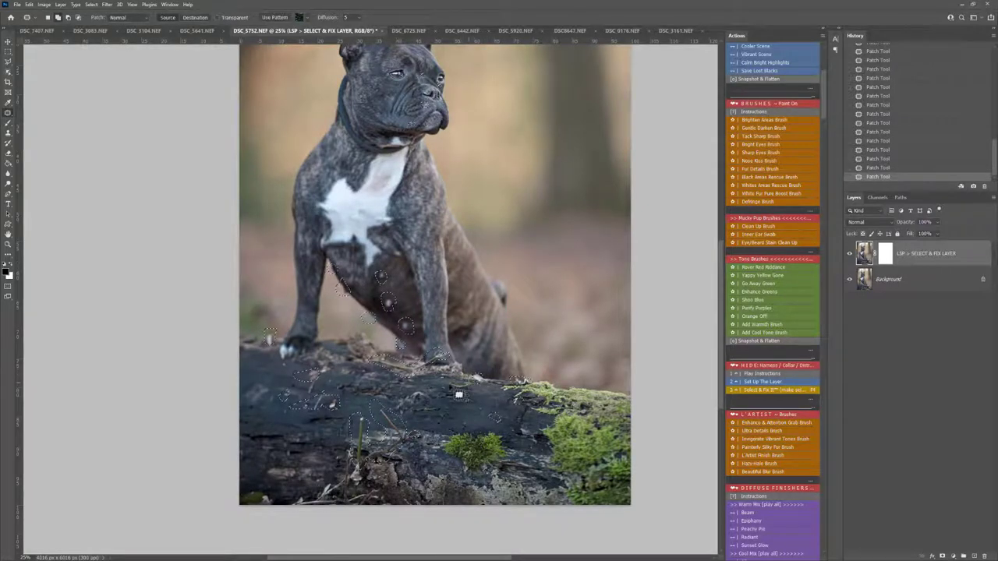
mouse_move(360, 496)
left_mouse_down()
mouse_move(358, 460)
mouse_move(352, 498)
mouse_move(310, 511)
mouse_move(299, 494)
mouse_move(274, 501)
mouse_move(283, 490)
mouse_move(376, 513)
mouse_move(369, 495)
mouse_move(381, 504)
mouse_move(346, 500)
mouse_move(399, 507)
left_mouse_up()
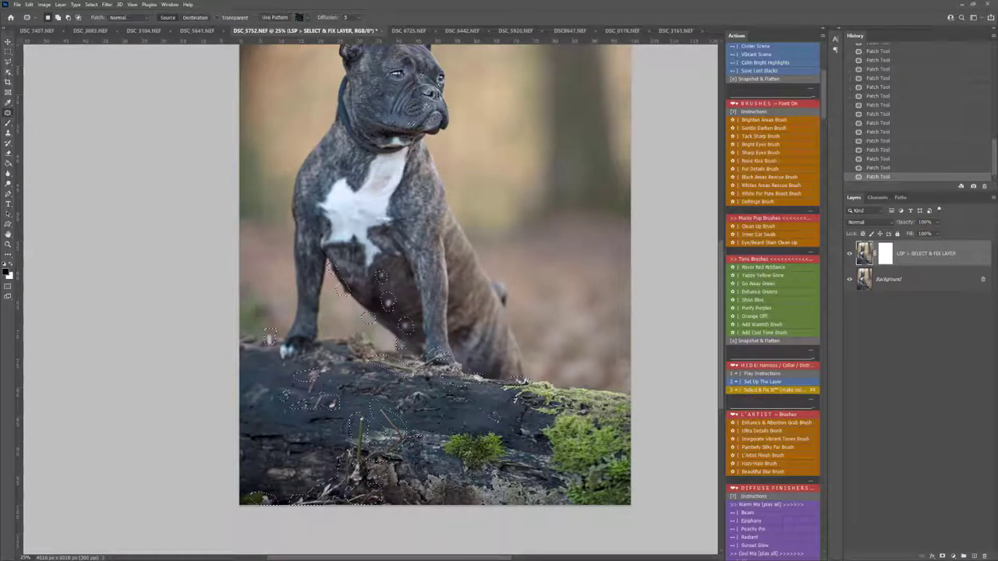
left_click(772, 389)
mouse_move(320, 402)
left_mouse_down()
mouse_move(308, 382)
mouse_move(321, 404)
left_mouse_up()
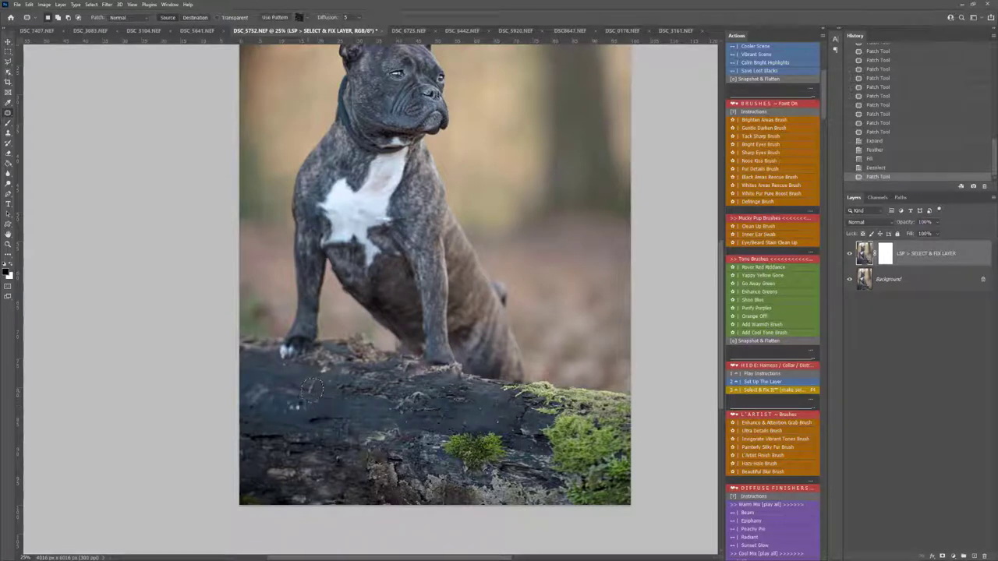
key("F4")
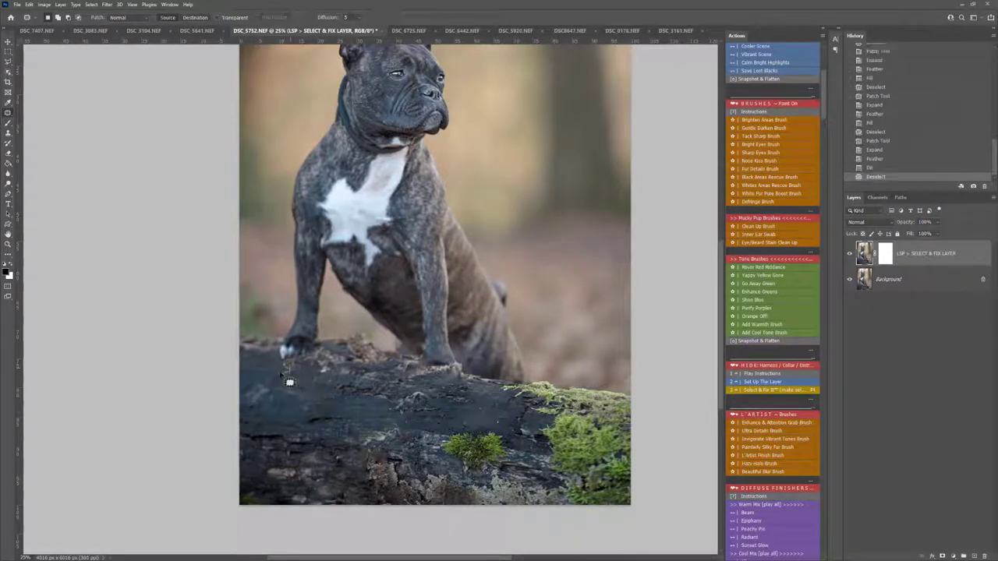
Outline the tail tip behind the dog's hindquarters, remove it with Select & Fix It, and undo and redo the fix to compare.
scroll(378, 372, "up", 2)
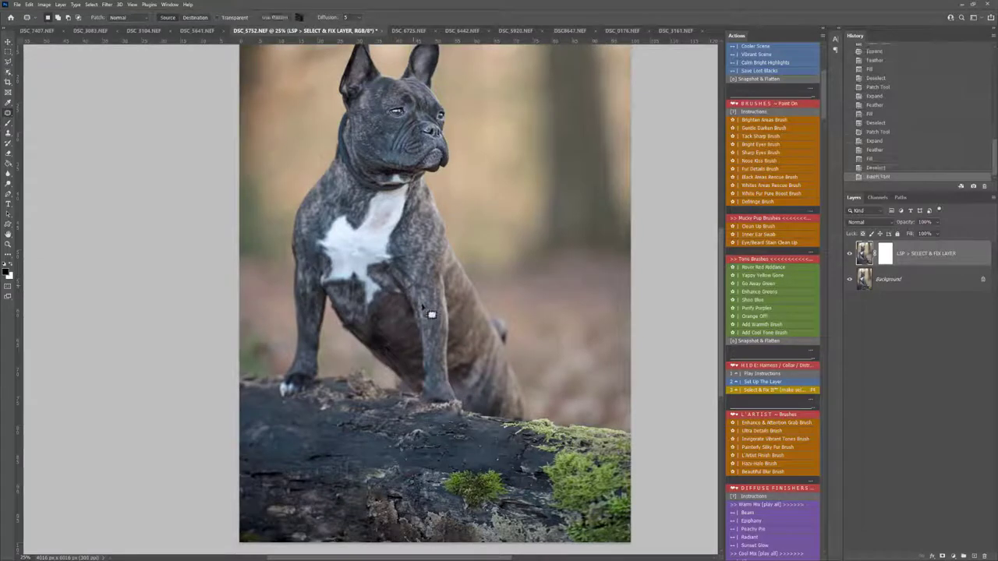
scroll(430, 316, "up", 4)
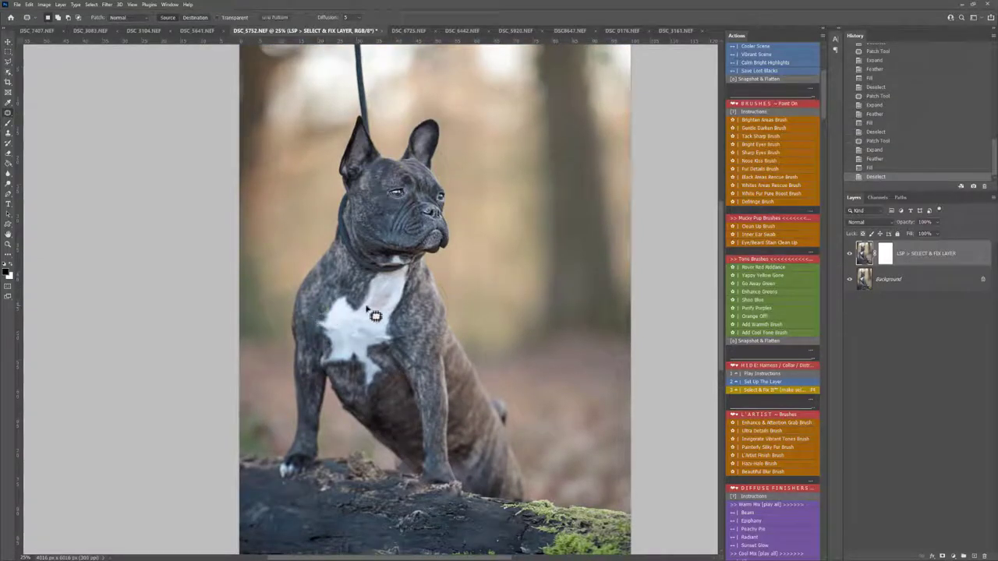
left_click_drag(494, 423, 514, 409)
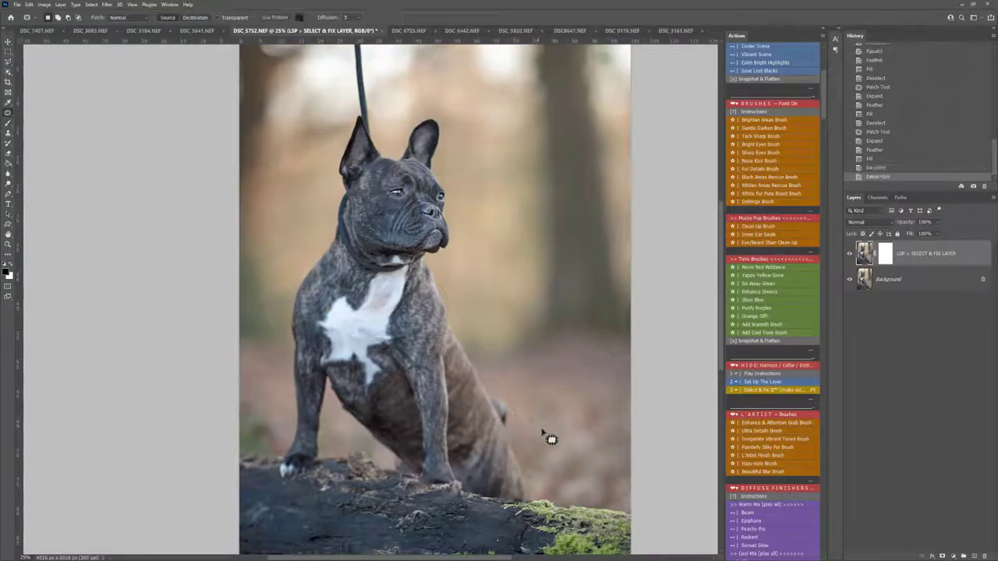
key("F4")
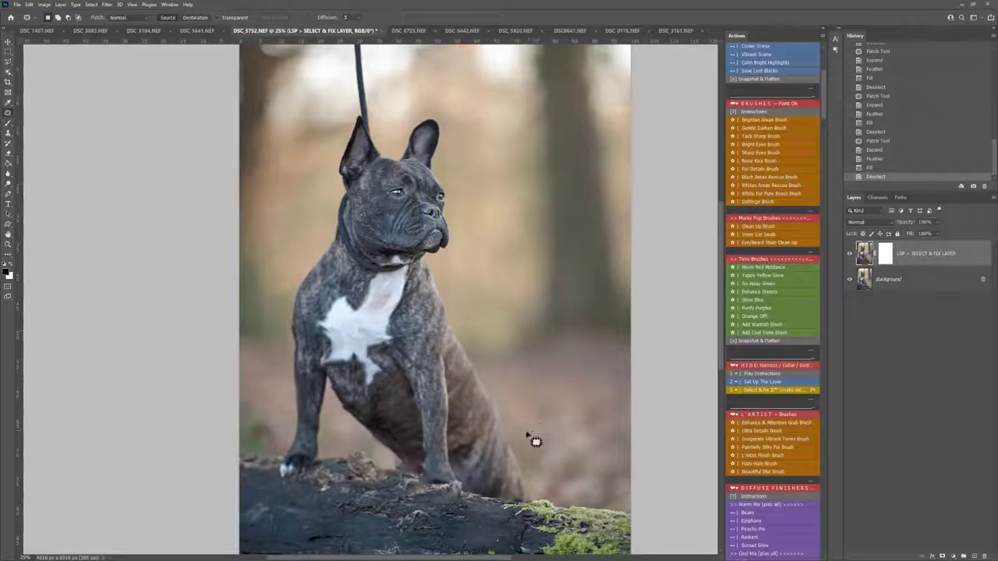
key("ctrl+z")
key("ctrl+z")
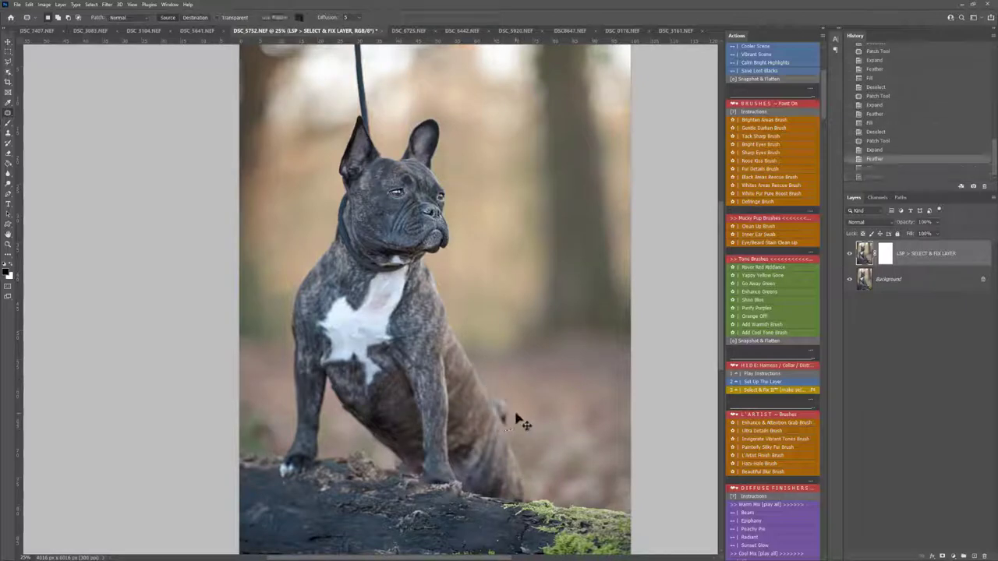
key("ctrl+shift+z")
key("ctrl+shift+z")
Outline the leash from the photo's upper edge down to the pointed ear and remove it with the Select & Fix It action.
scroll(535, 405, "up", 3)
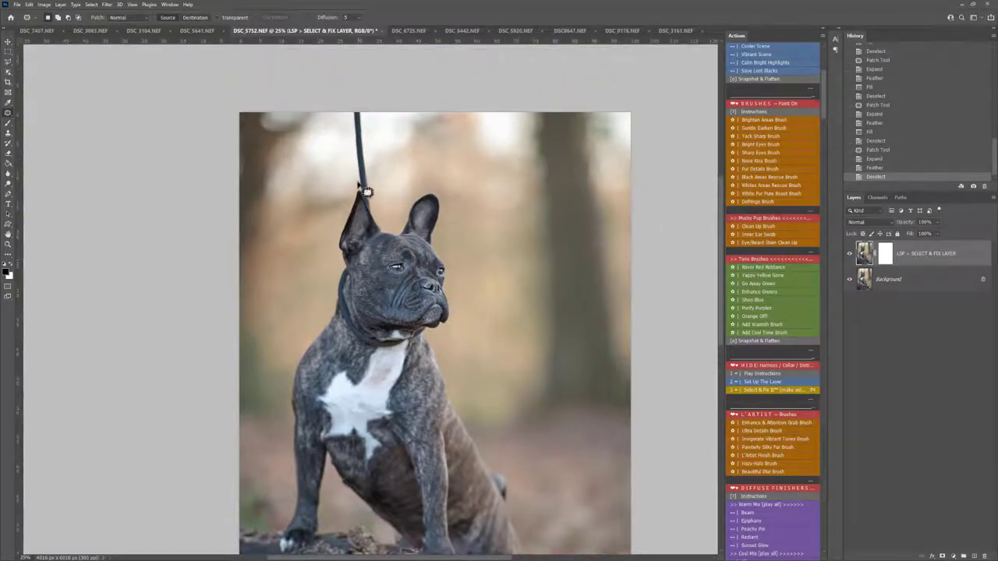
key("z")
left_click_drag(361, 156, 380, 180)
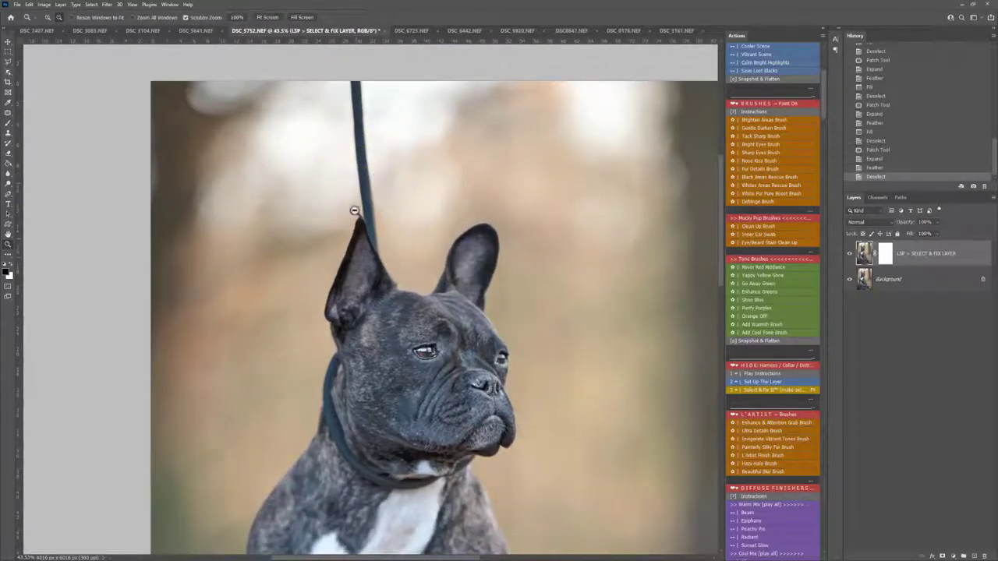
key("j")
left_click_drag(367, 78, 395, 239)
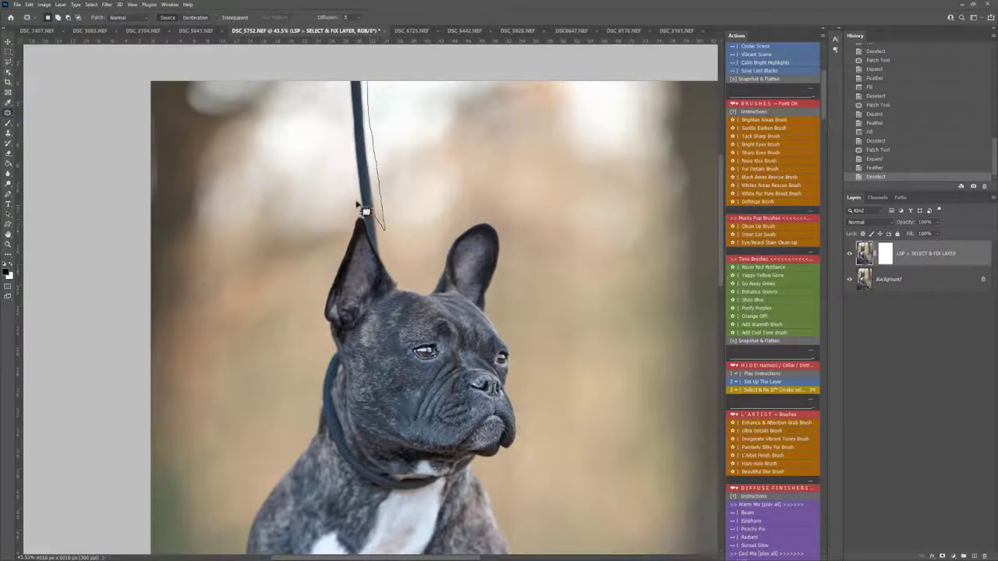
mouse_move(358, 205)
left_mouse_down()
mouse_move(340, 137)
mouse_move(340, 80)
left_mouse_up()
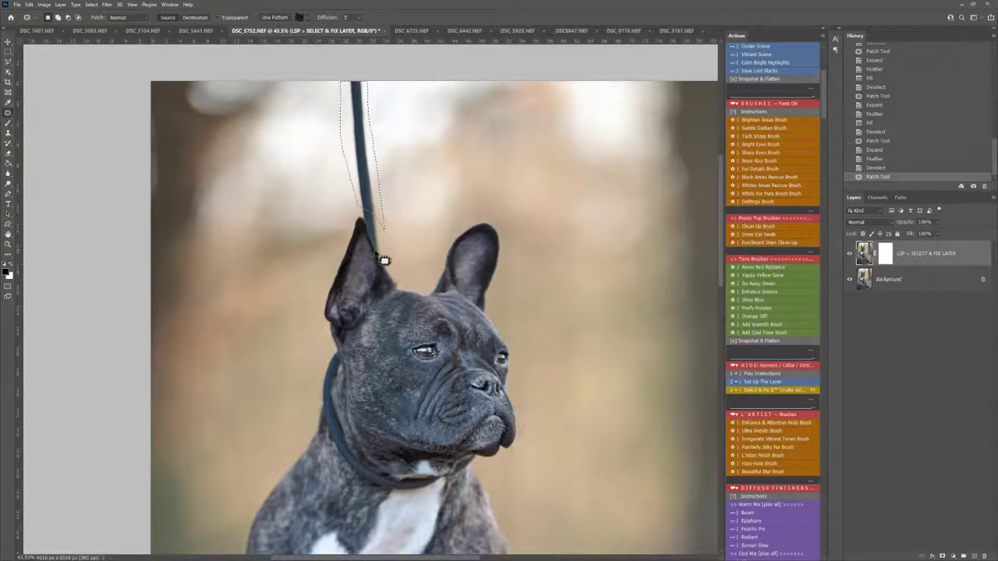
key("ctrl+d")
Outline the remaining leash stub closely along the ear's edge with the Patch tool and replace it with the Select & Fix It action.
key("z")
left_click(367, 217)
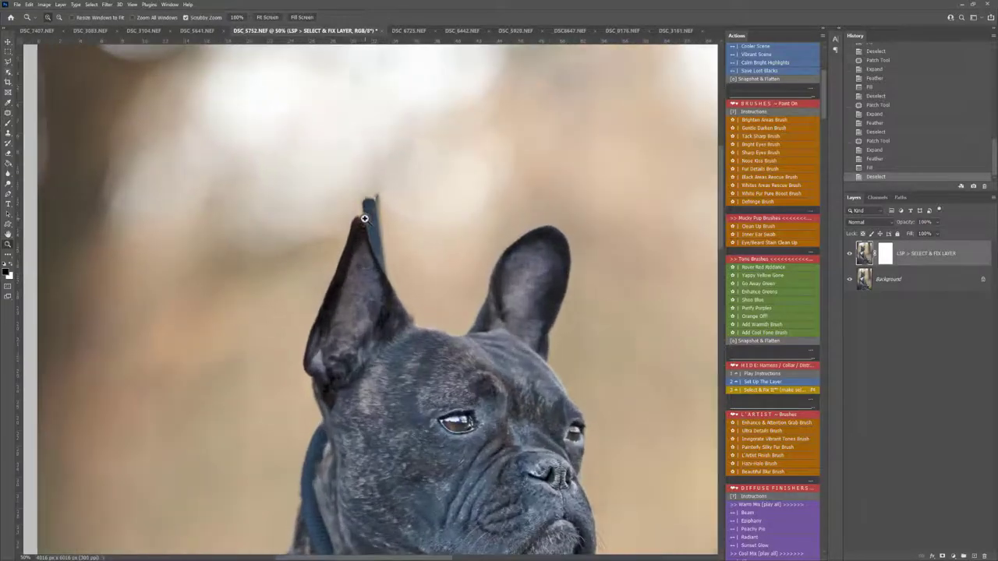
left_click(364, 219)
left_click(363, 218)
left_click(364, 218)
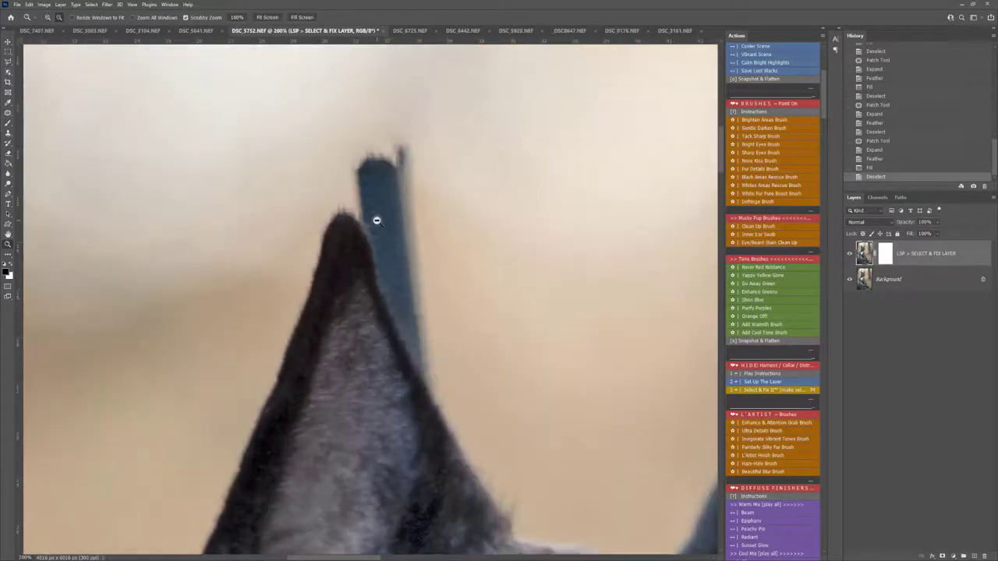
key("j")
left_click_drag(417, 134, 446, 393)
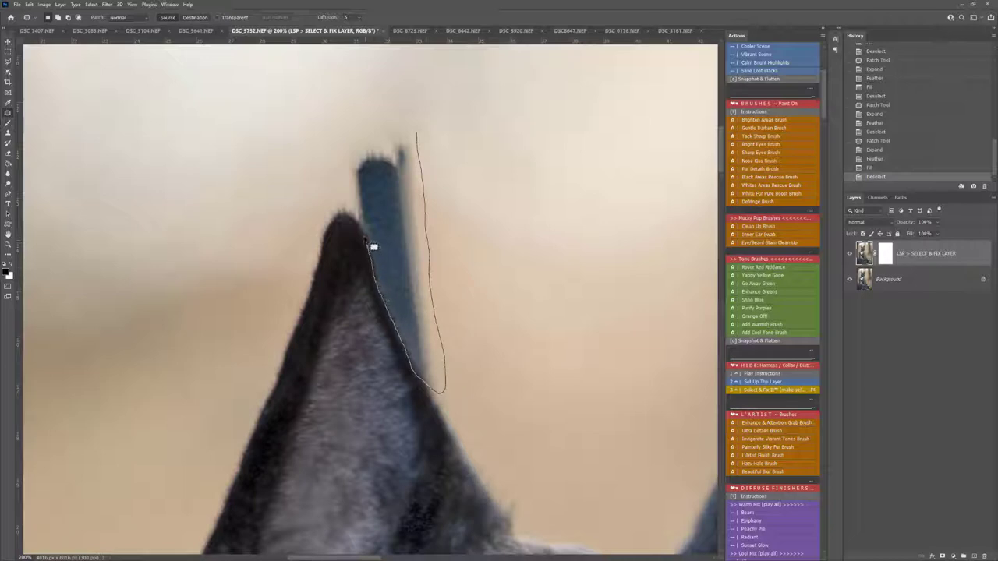
mouse_move(359, 211)
left_mouse_down()
mouse_move(344, 163)
mouse_move(416, 134)
left_mouse_up()
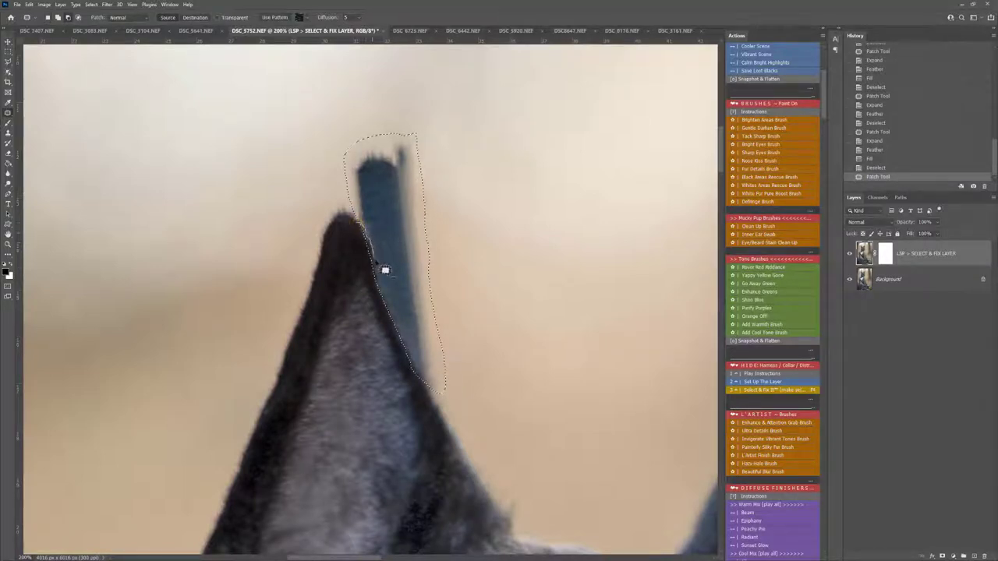
mouse_move(376, 262)
left_mouse_down()
mouse_move(384, 291)
mouse_move(366, 306)
mouse_move(330, 260)
left_mouse_up()
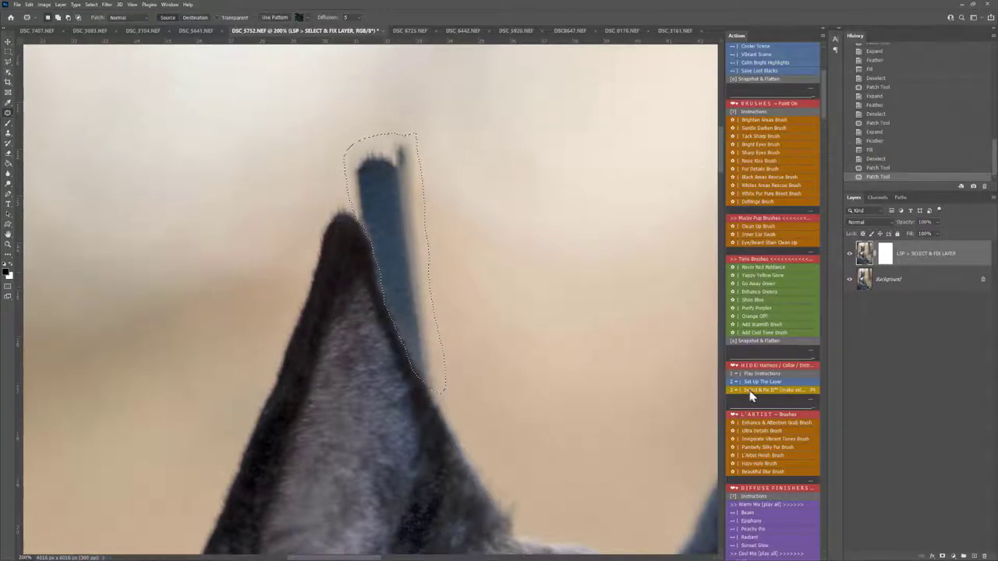
key("F9")
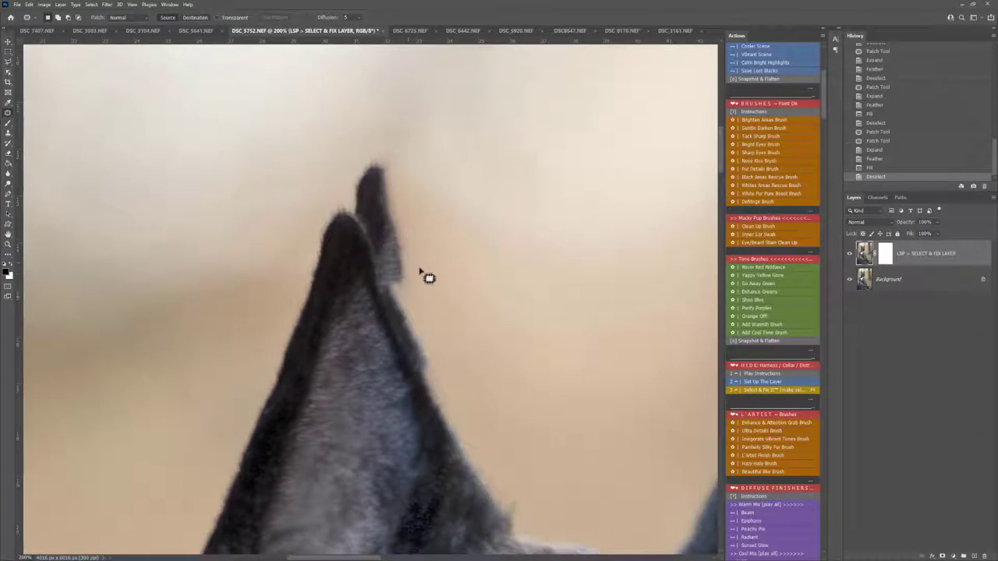
Outline the dark duplicate ear tip left beside the real ear and remove it with repeated Select & Fix It passes.
scroll(428, 295, "down", 1)
mouse_move(410, 225)
left_mouse_down()
mouse_move(411, 270)
mouse_move(390, 269)
mouse_move(374, 204)
left_mouse_up()
mouse_move(396, 155)
left_mouse_down()
mouse_move(390, 138)
mouse_move(364, 197)
left_mouse_up()
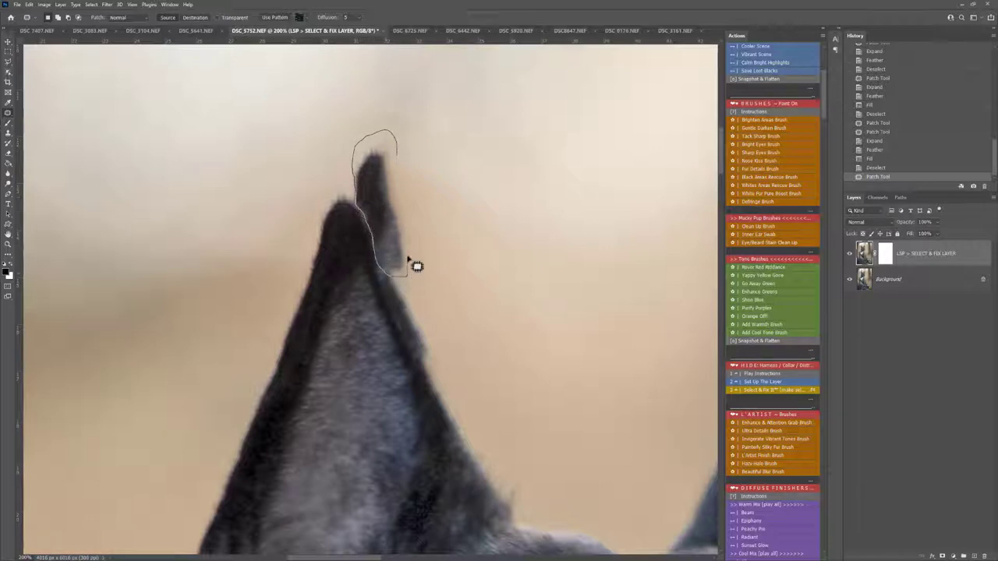
left_click_drag(409, 264, 407, 271)
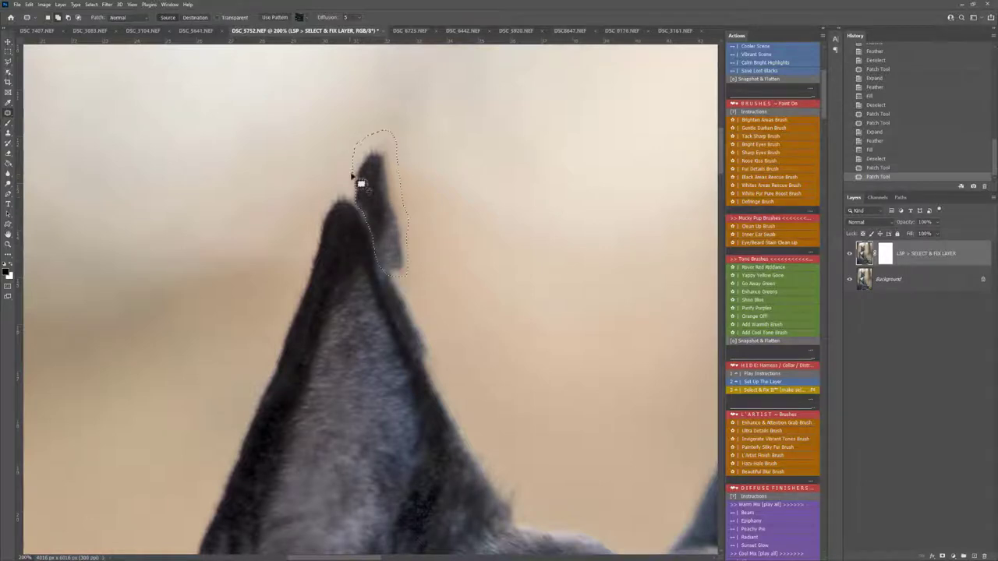
left_click(746, 390)
mouse_move(375, 192)
left_mouse_down()
mouse_move(406, 254)
mouse_move(380, 248)
left_mouse_up()
left_click_drag(358, 204, 361, 177)
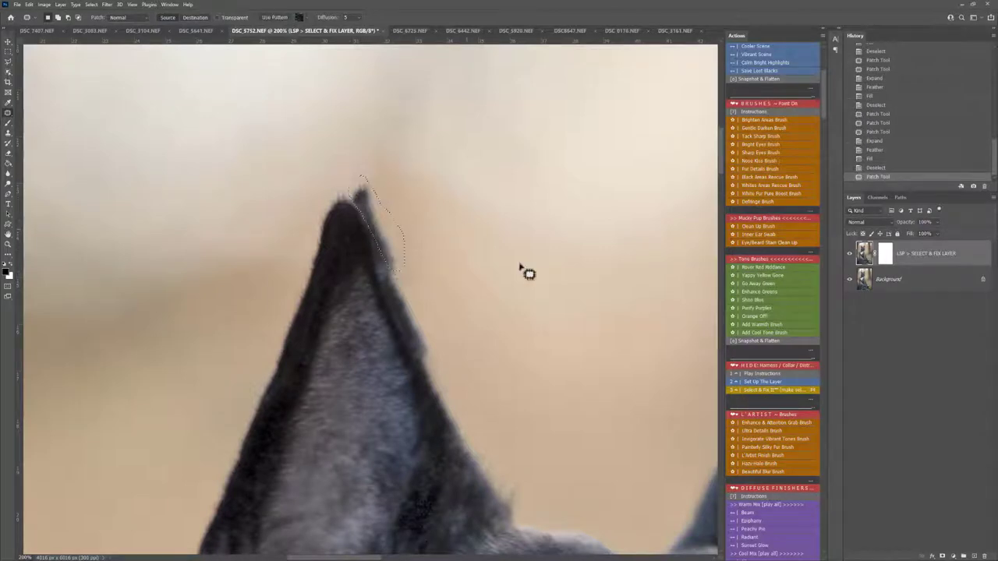
key("F4")
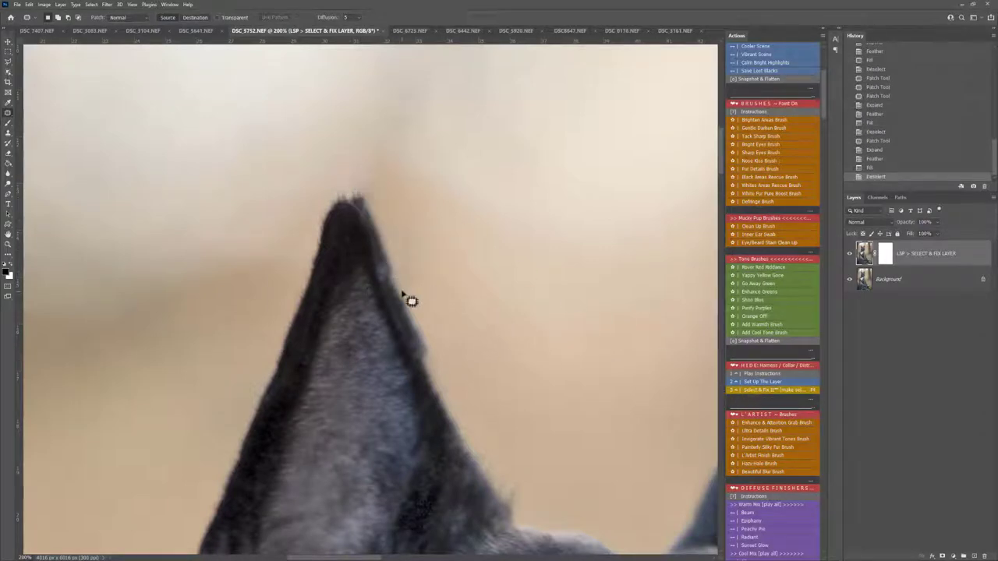
Outline the uneven fringe along the ear's inner edge and tip in small sections, cleaning each with the Select & Fix It action.
mouse_move(408, 299)
left_mouse_down()
mouse_move(450, 350)
mouse_move(405, 334)
mouse_move(352, 183)
left_mouse_up()
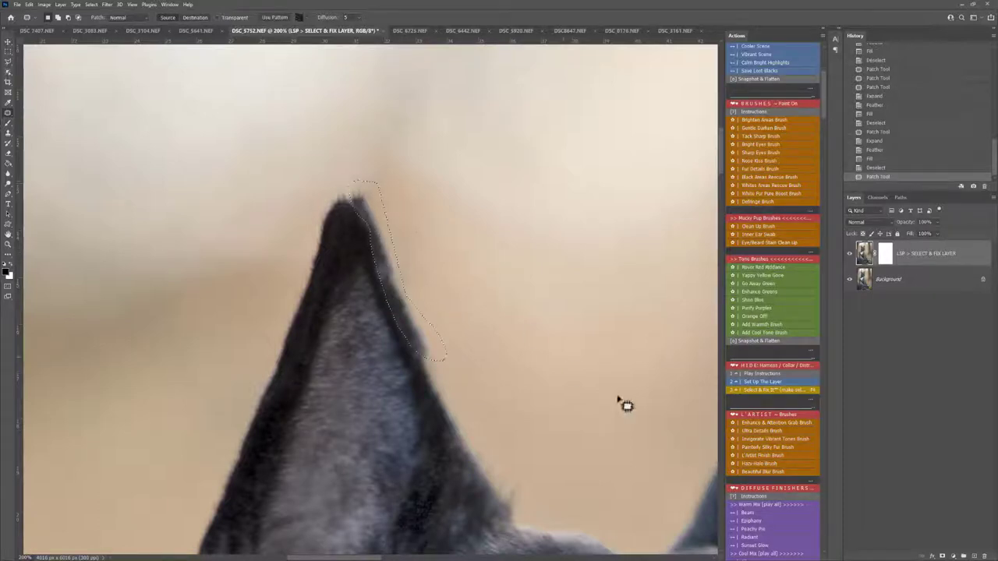
key("F4")
mouse_move(440, 343)
left_mouse_down()
mouse_move(416, 338)
mouse_move(406, 320)
left_mouse_up()
left_click(771, 396)
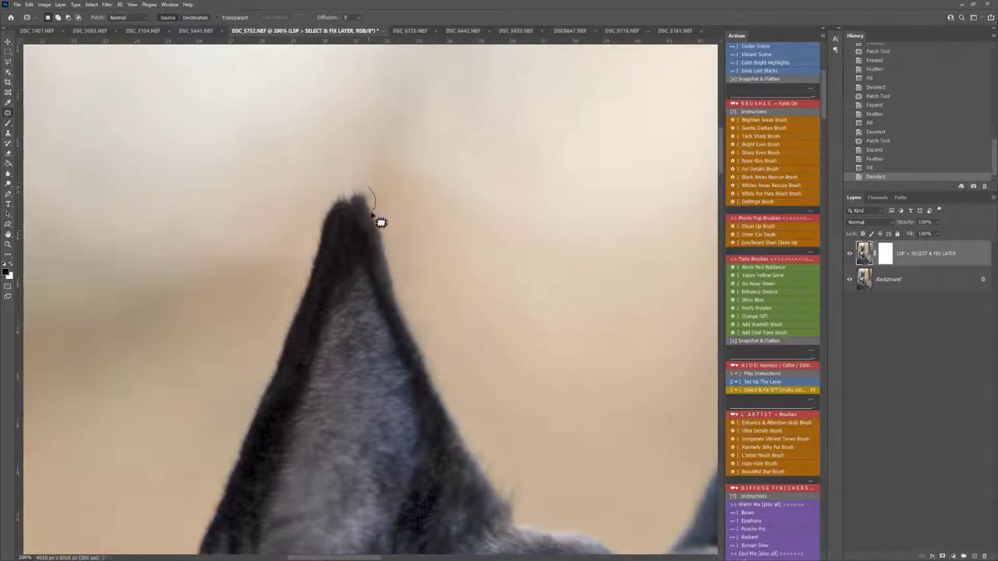
left_click_drag(374, 217, 347, 188)
left_click(763, 396)
left_click_drag(354, 206, 343, 195)
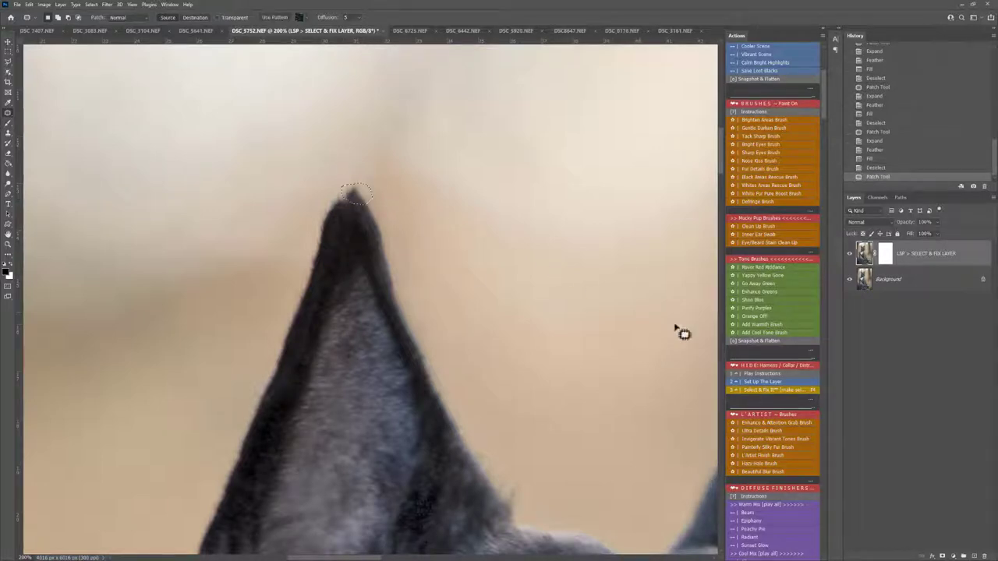
left_click(756, 390)
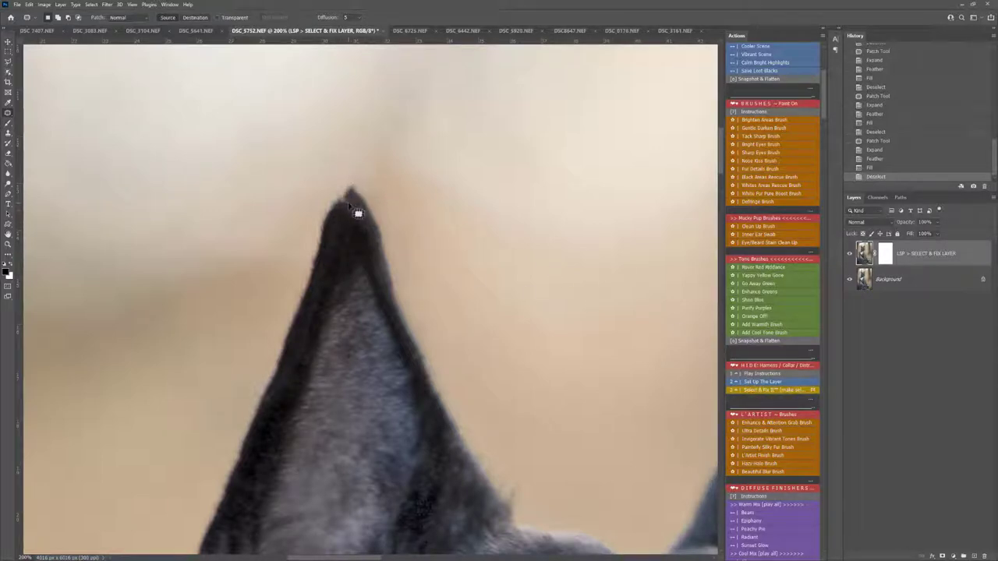
Adjust the Clone Stamp brush size, sample the background beside the ear and paint over the stray point at the ear tip.
key("s")
right_click(454, 216)
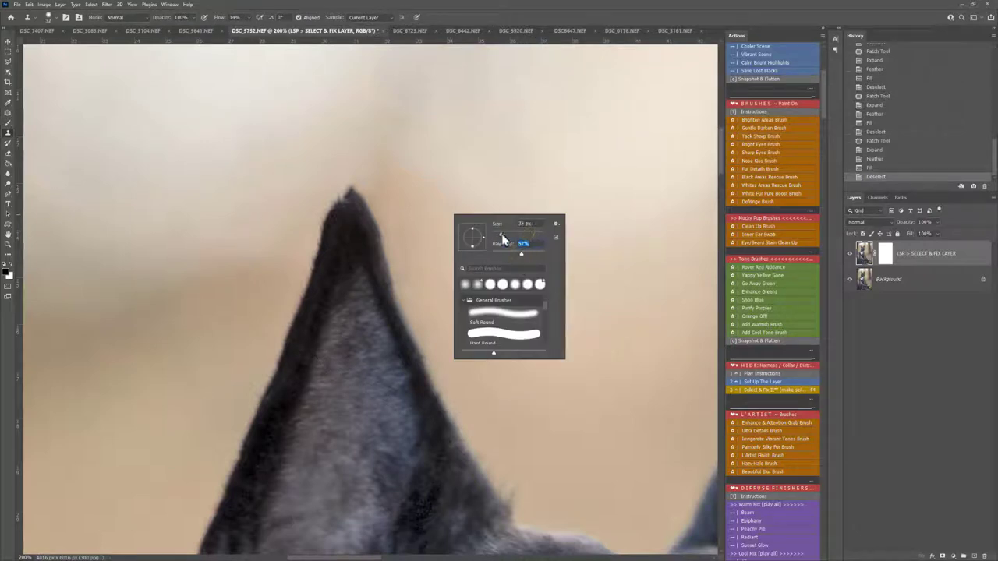
left_click_drag(503, 235, 500, 235)
left_click(403, 205, "alt")
left_click_drag(381, 198, 380, 198)
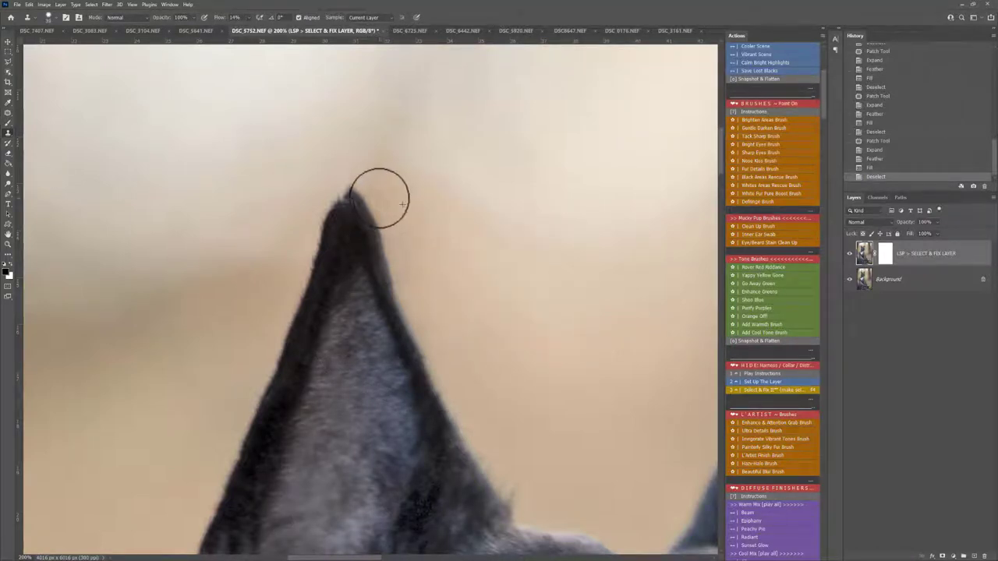
left_click(380, 198)
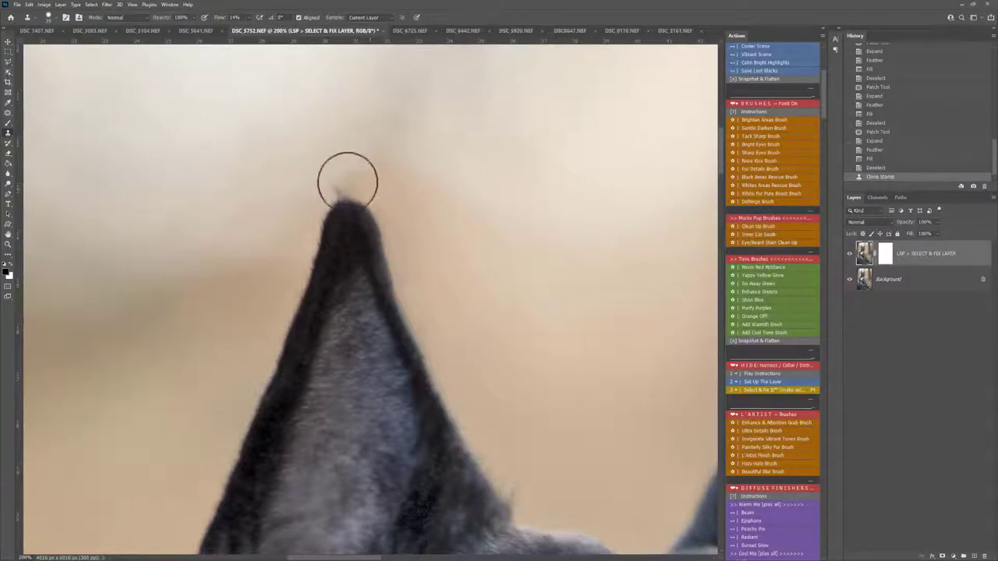
Clone out the remaining stray hair at the ear tip and patch the uneven background tones around it with the Patch tool.
left_click(346, 184)
left_click(337, 190)
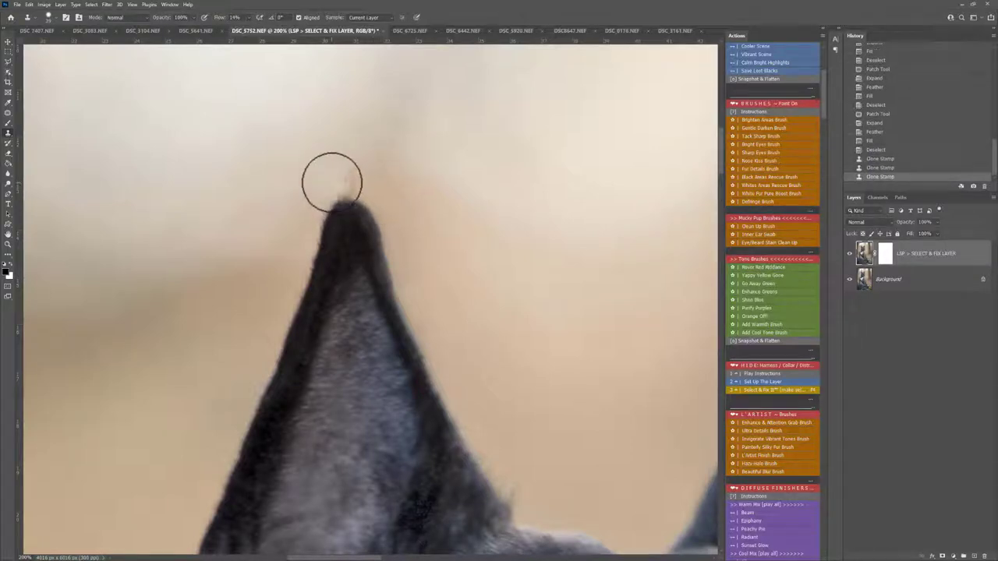
key("j")
mouse_move(369, 161)
left_mouse_down()
mouse_move(327, 181)
mouse_move(333, 196)
mouse_move(395, 184)
mouse_move(331, 139)
left_mouse_up()
key("ctrl+d")
mouse_move(435, 233)
left_mouse_down()
mouse_move(400, 212)
mouse_move(403, 204)
left_mouse_up()
left_click_drag(417, 230, 467, 245)
mouse_move(423, 196)
left_mouse_down()
mouse_move(405, 252)
mouse_move(397, 195)
left_mouse_up()
left_click_drag(413, 226, 468, 252)
key("ctrl+d")
Outline the upper part of the collar on the back of the dog's neck and replace it with the Select & Fix It action.
key("z")
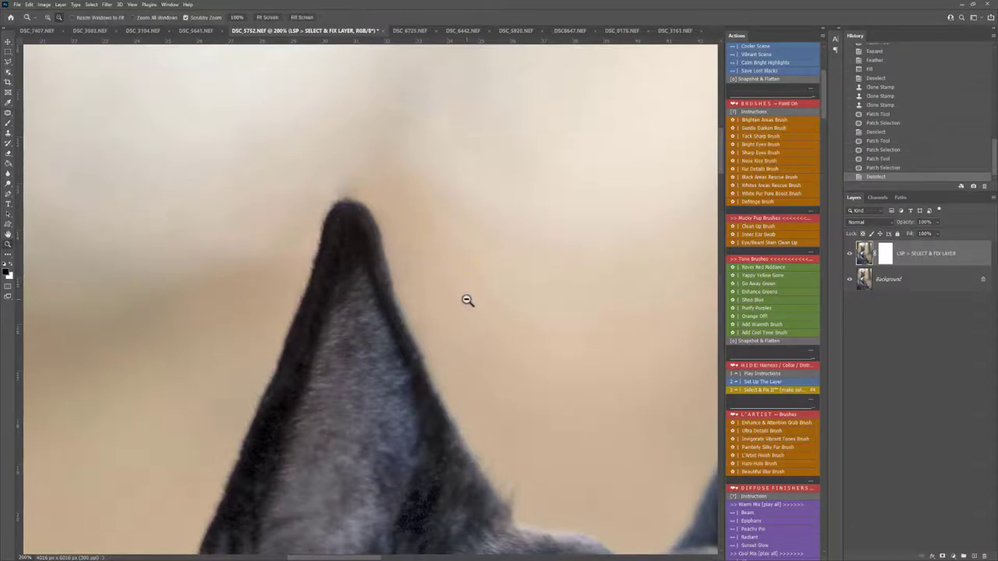
left_click(466, 300, "alt")
left_click(466, 300, "alt")
left_click(467, 300, "alt")
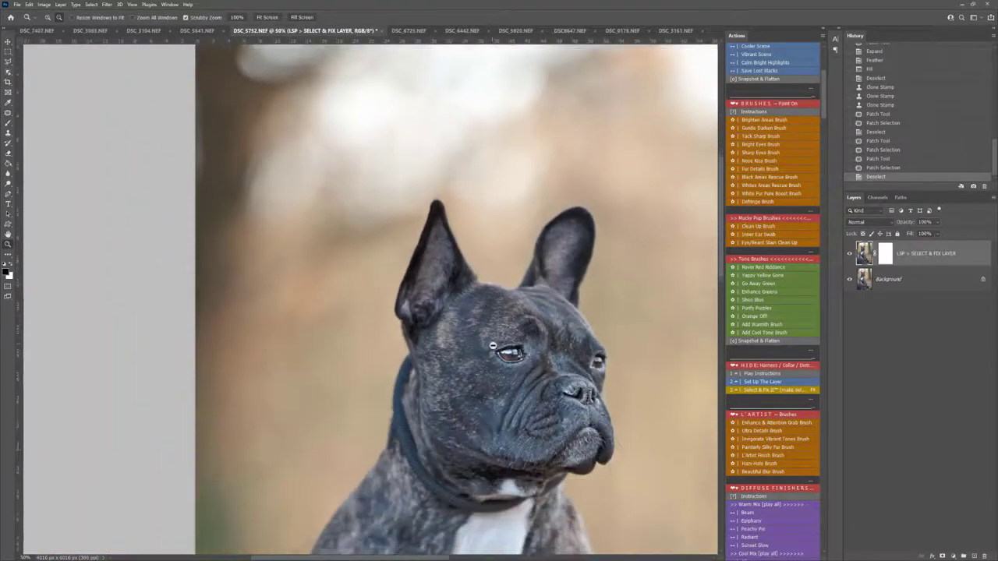
scroll(493, 345, "down", 2)
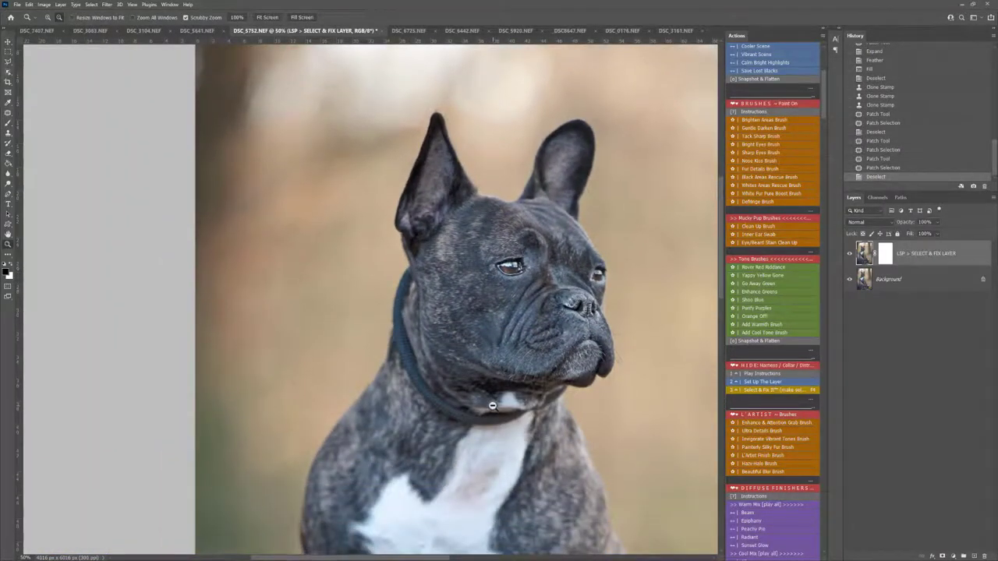
key("j")
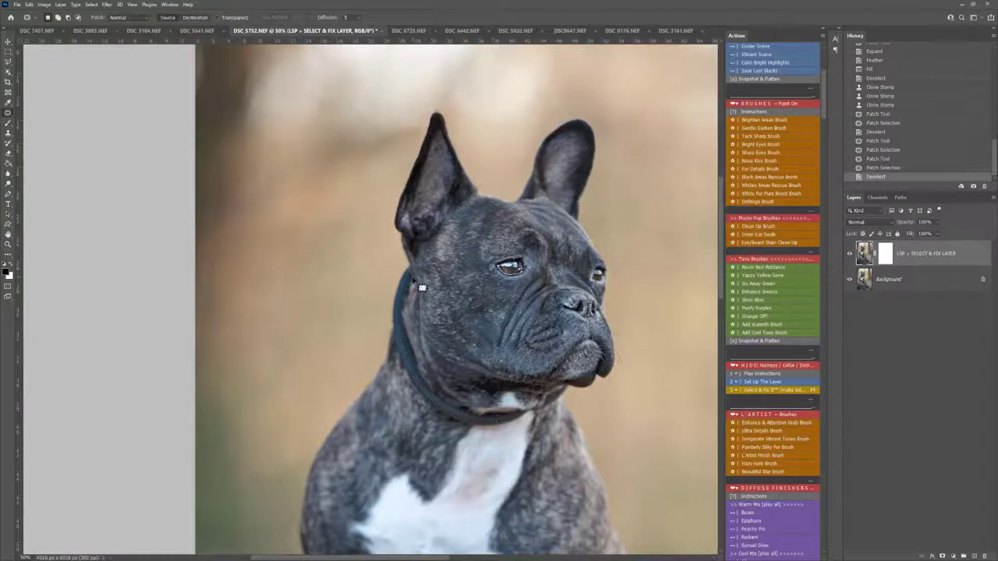
left_click_drag(421, 294, 420, 317)
left_click_drag(422, 280, 422, 282)
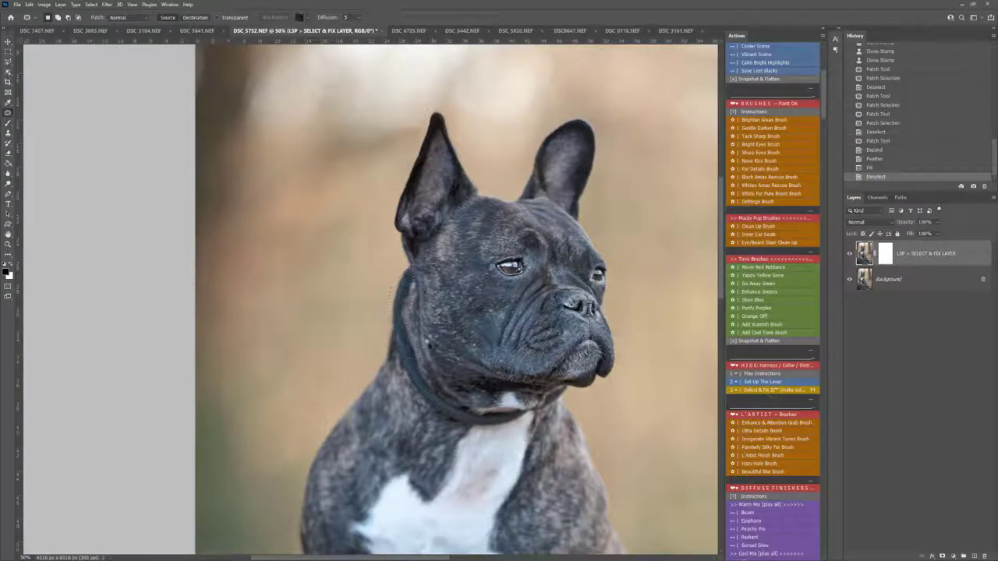
key("F4")
Remove the next collar section down the neck and smooth the neck edge below the ear with Select & Fix It passes.
scroll(436, 347, "down", 1)
mouse_move(432, 359)
left_mouse_down()
mouse_move(408, 356)
mouse_move(398, 324)
left_mouse_up()
key("F4")
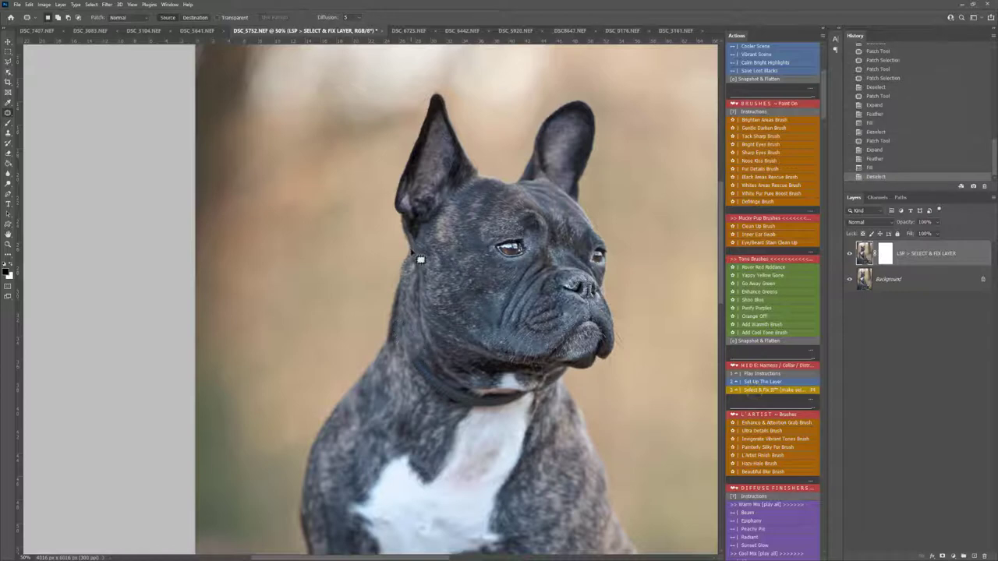
mouse_move(413, 250)
left_mouse_down()
mouse_move(401, 267)
mouse_move(412, 251)
left_mouse_up()
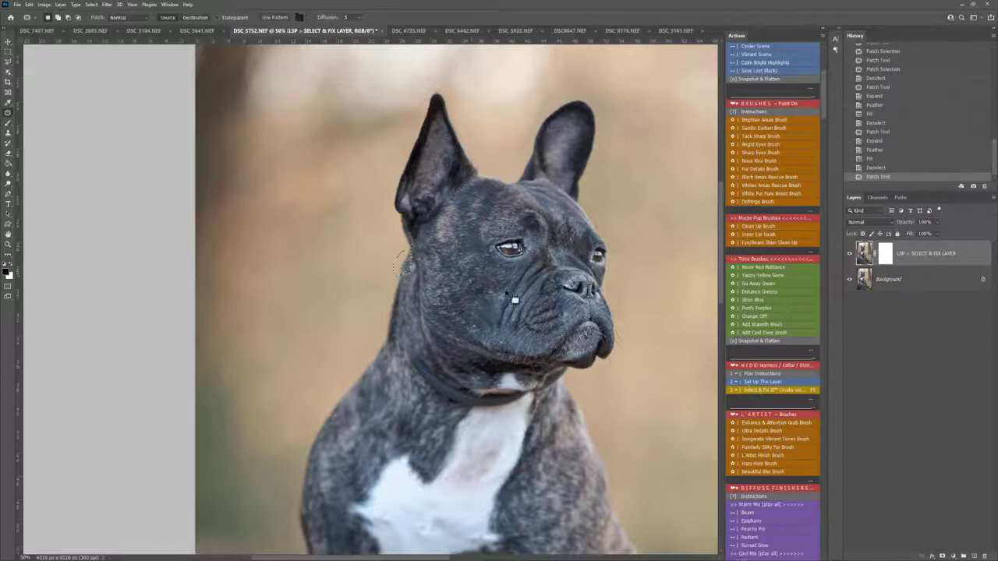
left_click(768, 390)
Outline the collar sections beneath the jaw one after another and replace each with fur using the Select & Fix It action.
scroll(425, 300, "down", 3)
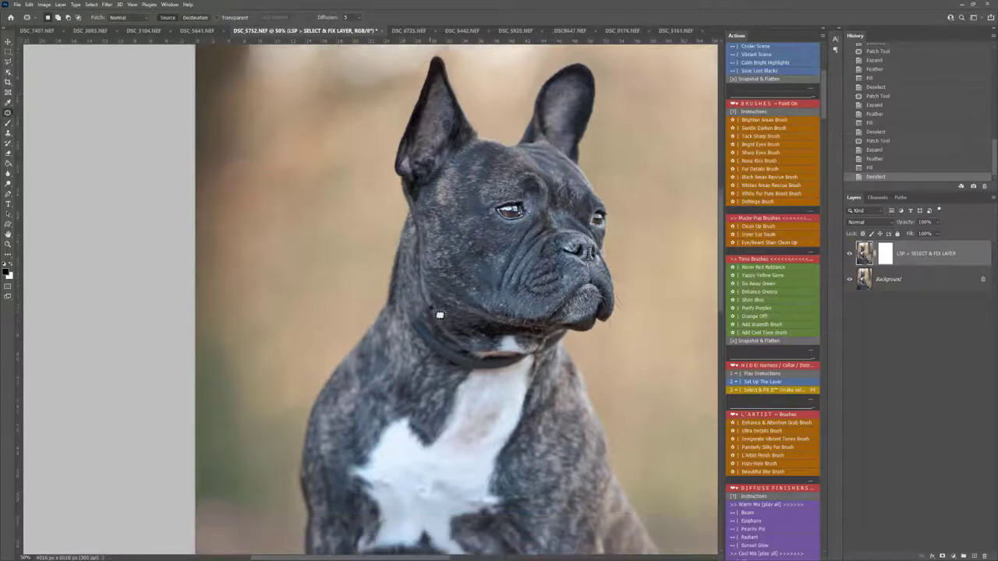
left_click_drag(424, 322, 414, 306)
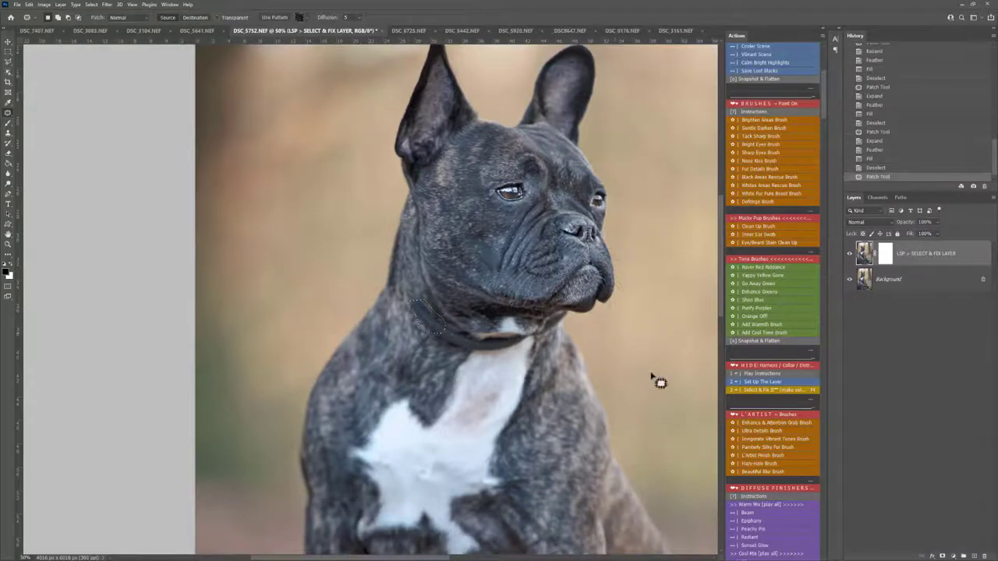
key("F9")
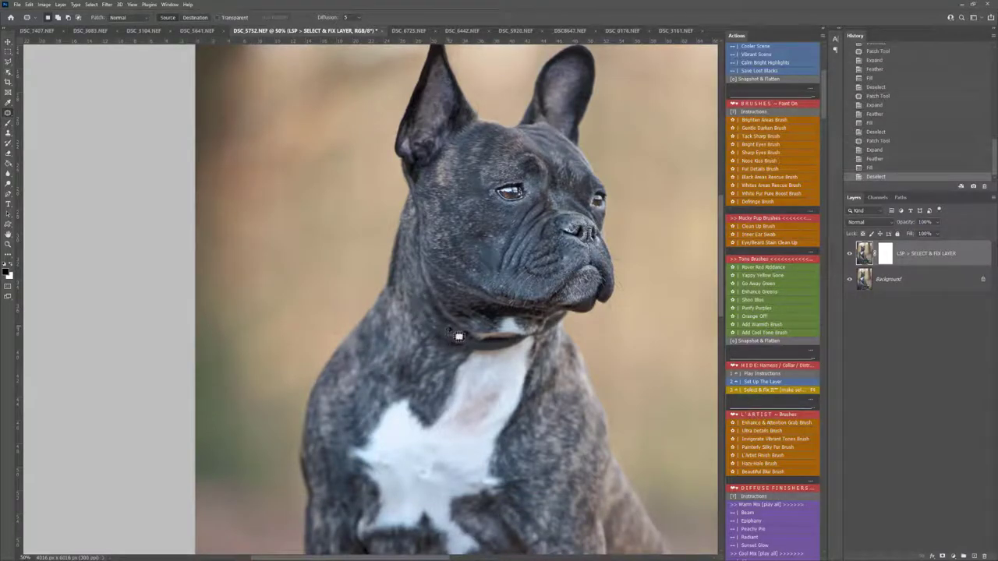
left_click_drag(442, 349, 428, 331)
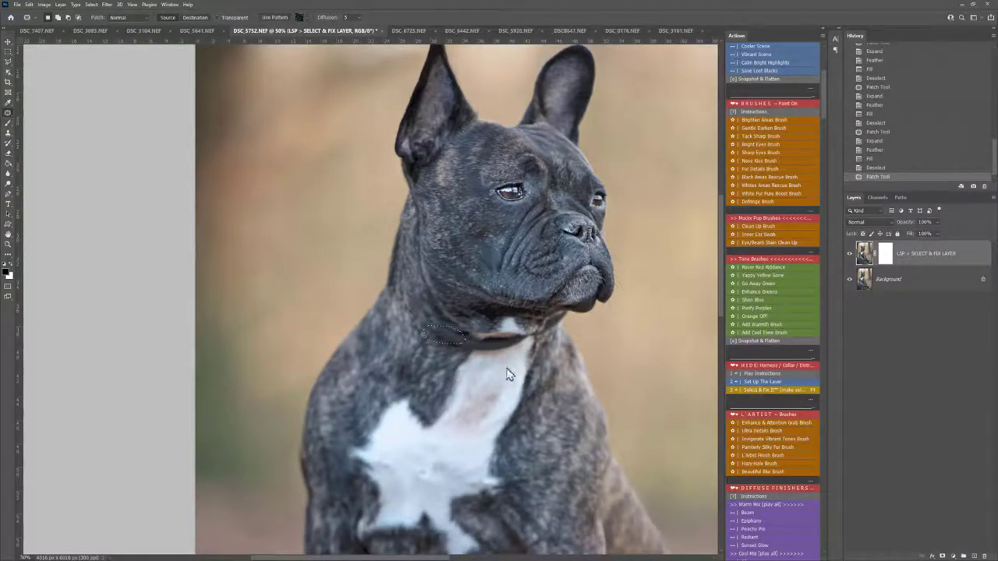
key("F9")
Remove the front of the collar above the white chest and clean its dark remnant with the Select & Fix It action.
mouse_move(492, 361)
left_mouse_down()
mouse_move(439, 340)
mouse_move(533, 341)
left_mouse_up()
key("F9")
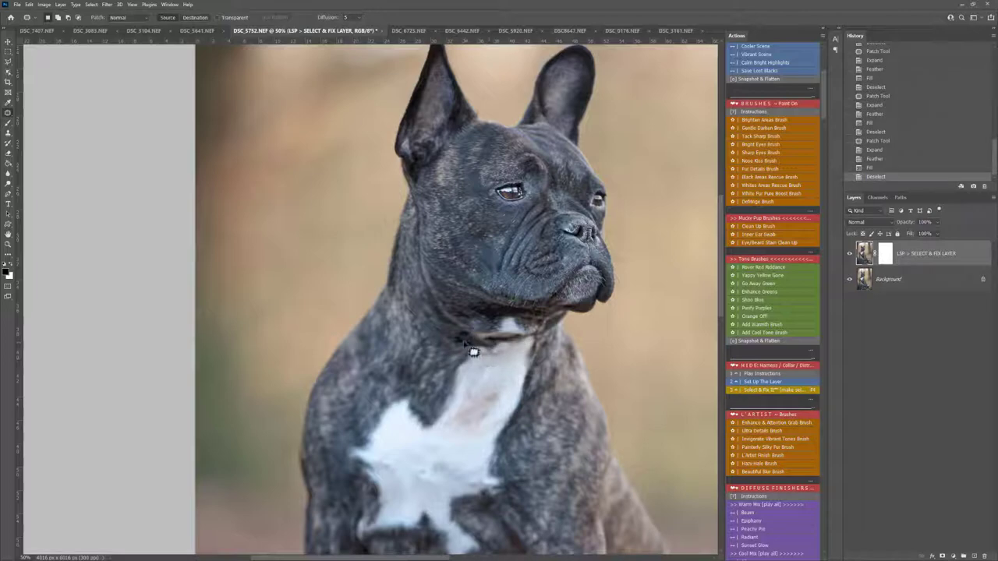
mouse_move(482, 353)
left_mouse_down()
mouse_move(472, 348)
mouse_move(486, 364)
mouse_move(514, 347)
mouse_move(503, 363)
mouse_move(488, 356)
left_mouse_up()
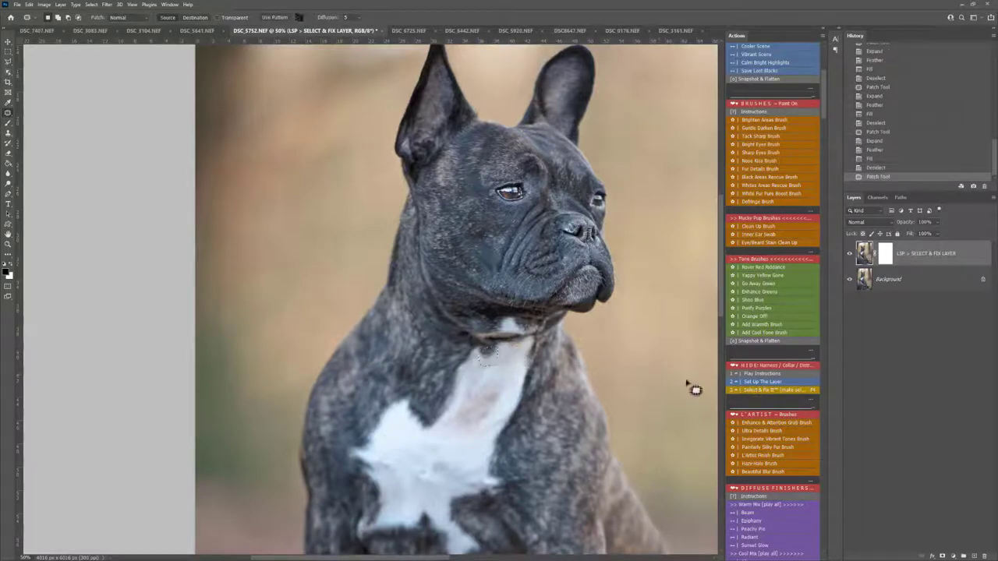
key("ctrl+d")
Compare the whole portrait with and without the Select & Fix layer by toggling its visibility.
key("z")
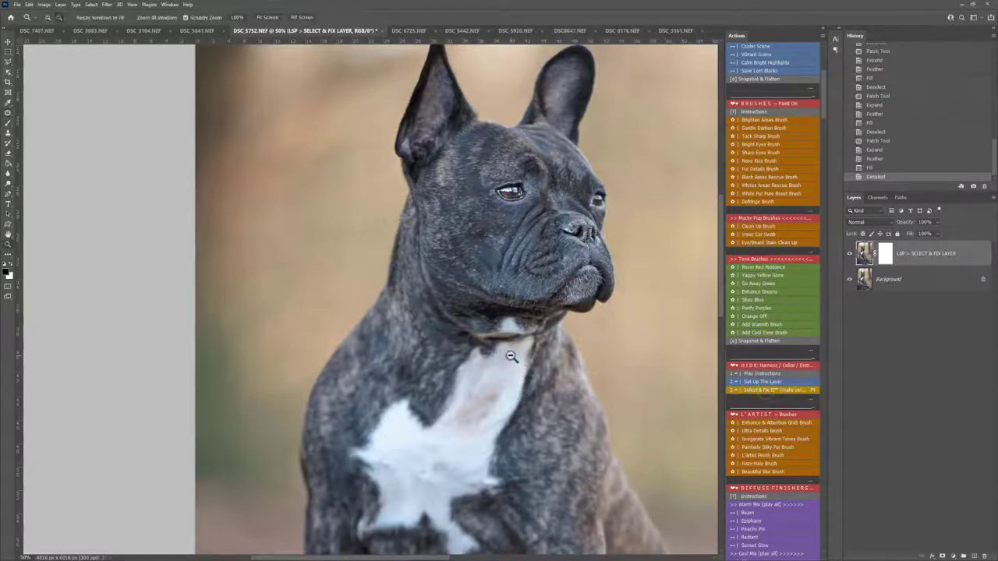
left_click(510, 356, "alt")
left_click(510, 357, "alt")
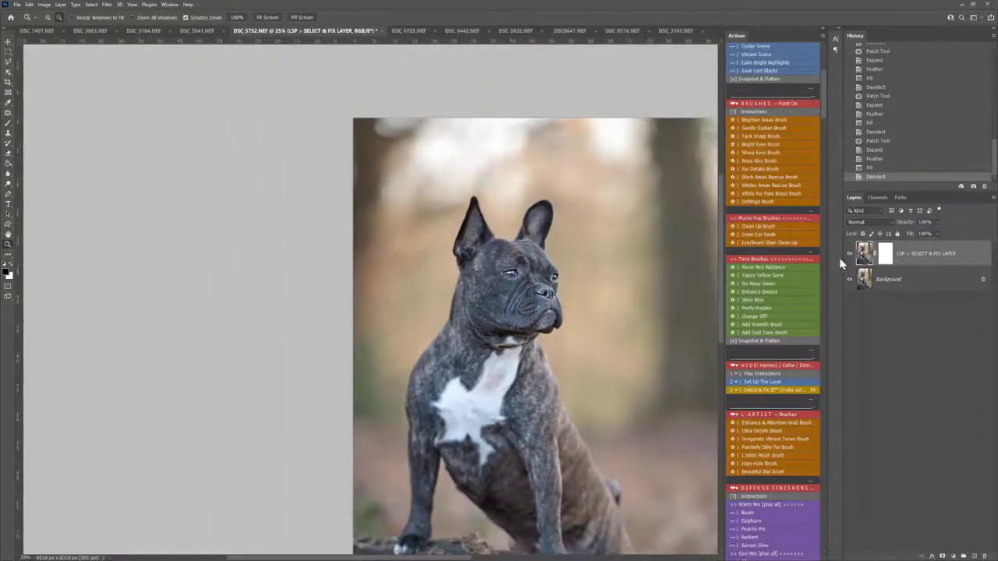
left_click(850, 253)
left_click(850, 255)
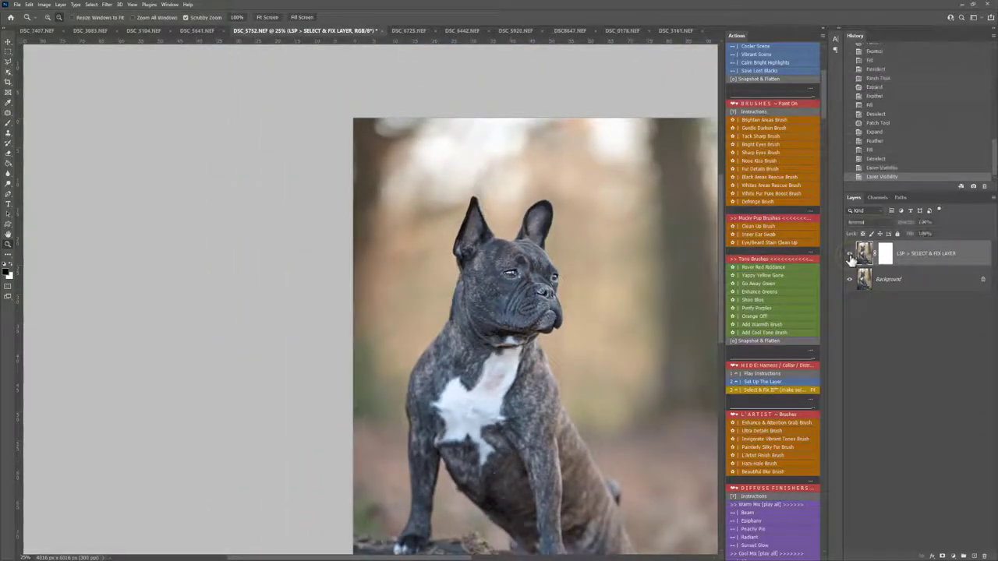
left_click(850, 254)
left_click(849, 254)
left_click(609, 341, "alt")
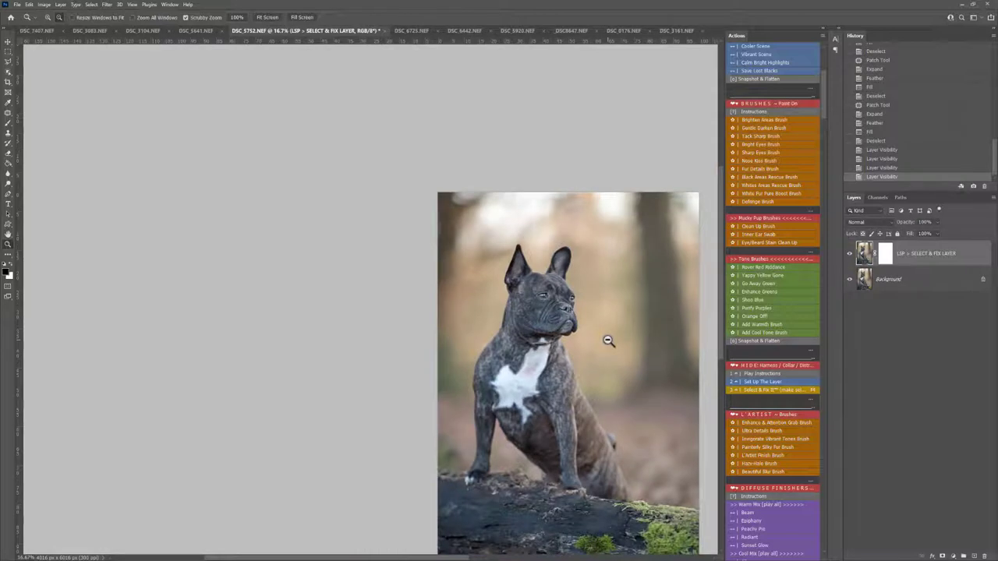
Run the Enhance & Attention Grab Brush action and paint its effect off the dog's face and body with a soft black brush.
key("h")
left_click_drag(601, 336, 506, 265)
scroll(748, 390, "down", 2)
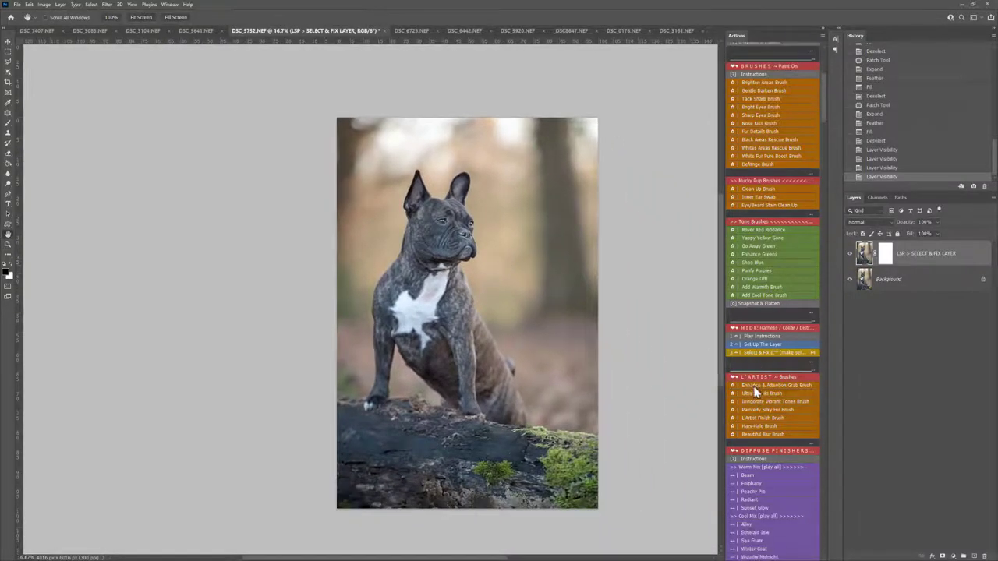
key("F2")
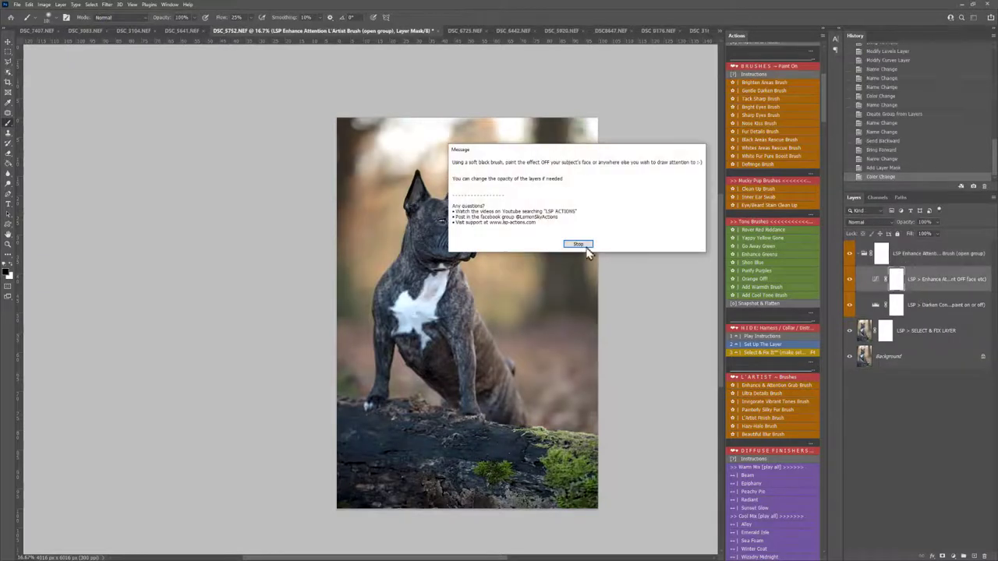
left_click(584, 246)
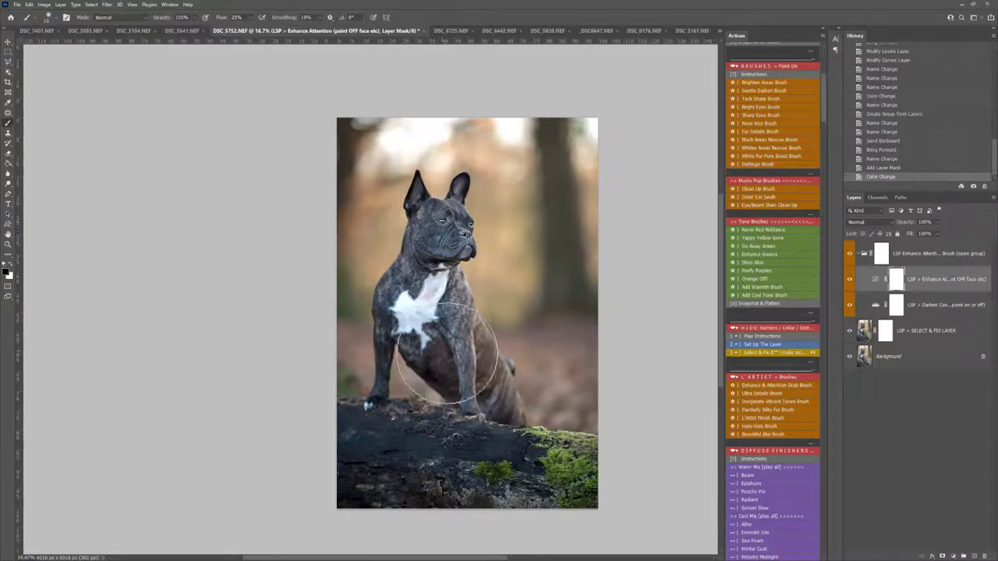
left_click_drag(447, 355, 447, 353)
Run the Gentle Darken Brush action and paint it over the background trees, forest floor and bright sky around the dog.
scroll(803, 331, "up", 3)
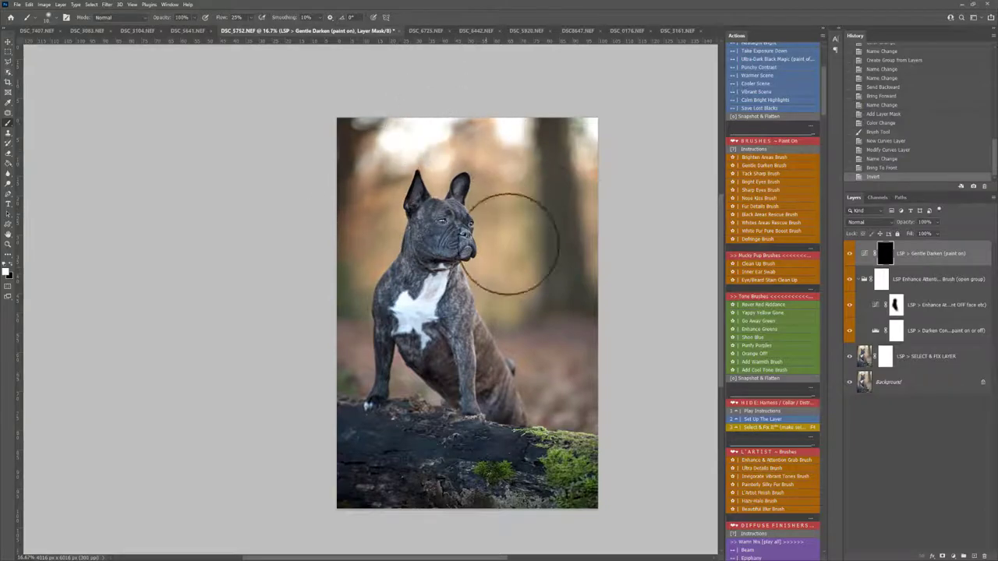
left_click_drag(513, 127, 598, 171)
mouse_move(596, 156)
left_mouse_down()
mouse_move(591, 123)
mouse_move(538, 131)
left_mouse_up()
mouse_move(514, 137)
left_mouse_down()
mouse_move(428, 132)
mouse_move(577, 251)
left_mouse_up()
left_click_drag(574, 357, 575, 350)
left_click_drag(574, 350, 550, 391)
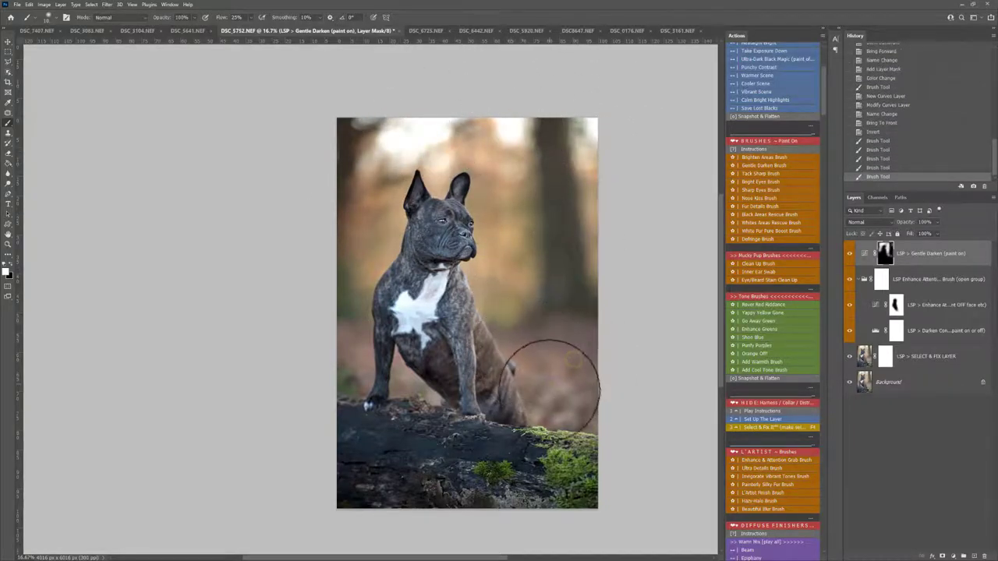
left_click_drag(351, 370, 350, 355)
left_click_drag(459, 118, 440, 139)
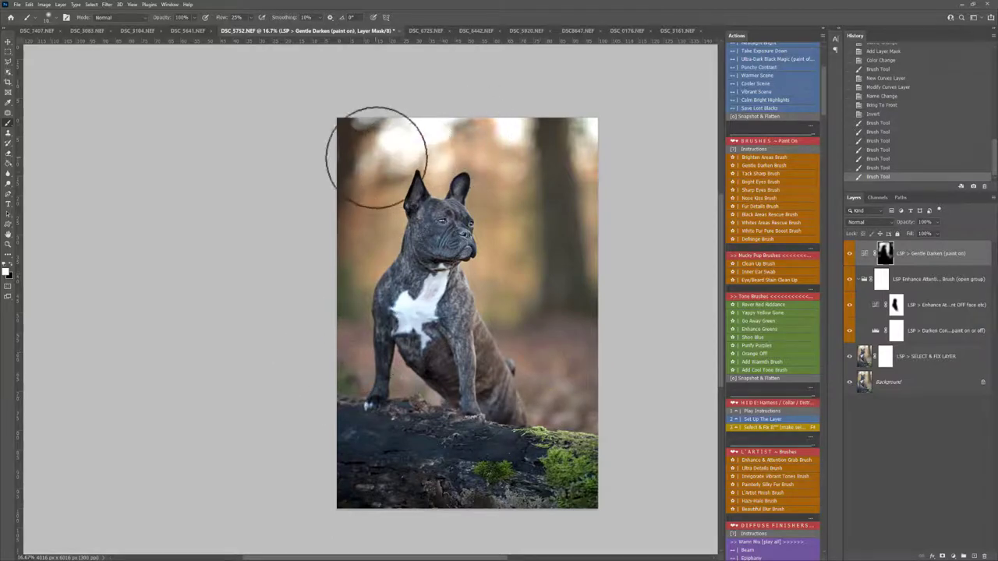
Set up a new Select & Fix layer on top and patch the bright sky highlights above the ears with darker background.
left_click(747, 428)
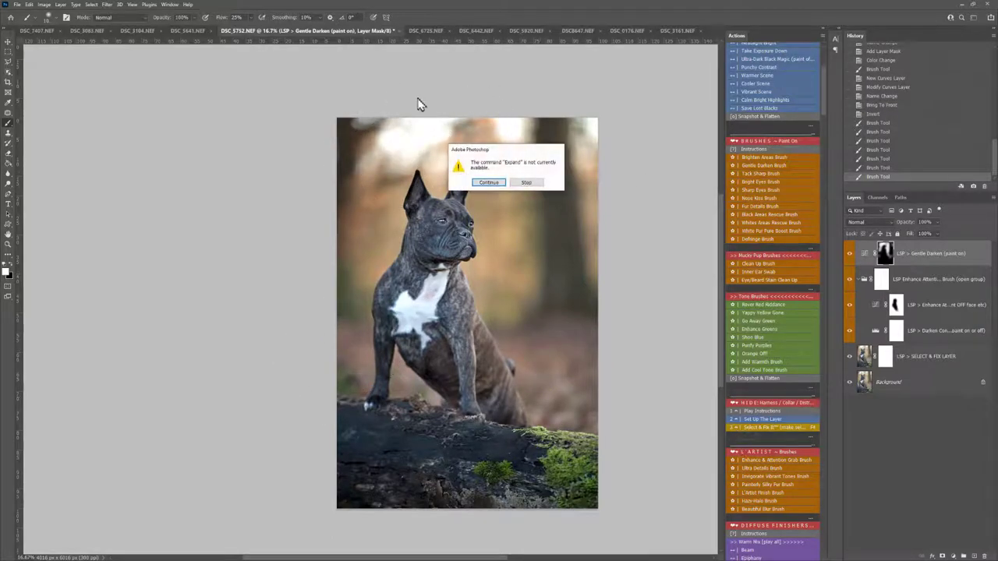
left_click(755, 429)
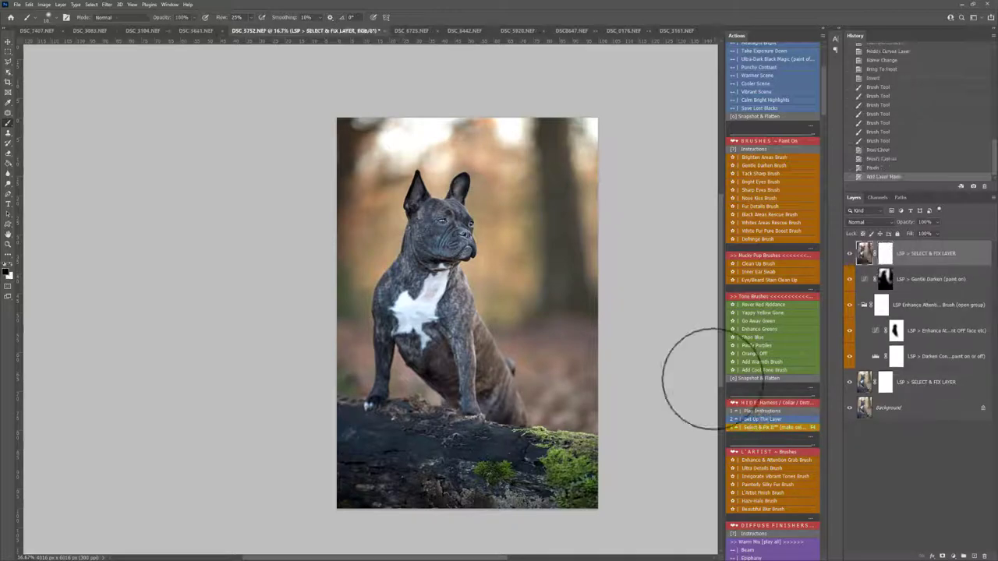
mouse_move(466, 120)
left_mouse_down()
mouse_move(409, 178)
mouse_move(368, 142)
mouse_move(383, 121)
mouse_move(431, 113)
mouse_move(541, 245)
mouse_move(527, 282)
mouse_move(560, 350)
mouse_move(457, 125)
mouse_move(469, 125)
mouse_move(446, 134)
mouse_move(472, 119)
left_mouse_up()
left_click_drag(460, 135, 550, 338)
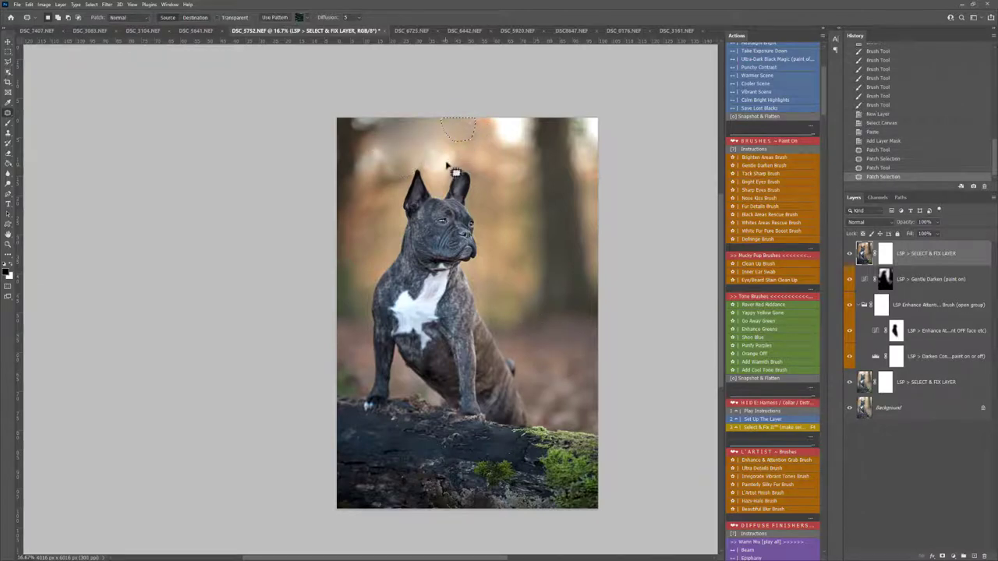
mouse_move(454, 152)
left_mouse_down()
mouse_move(446, 175)
mouse_move(452, 151)
mouse_move(505, 234)
left_mouse_up()
left_click_drag(461, 154, 442, 152)
left_click_drag(448, 161, 504, 226)
Patch the bright area beside the tree trunk and replace the large highlights along the photo's upper edge with Select & Fix It.
mouse_move(535, 139)
left_mouse_down()
mouse_move(497, 144)
mouse_move(487, 103)
mouse_move(515, 225)
left_mouse_up()
left_click(496, 111)
mouse_move(496, 111)
left_mouse_down()
mouse_move(441, 157)
mouse_move(407, 117)
left_mouse_up()
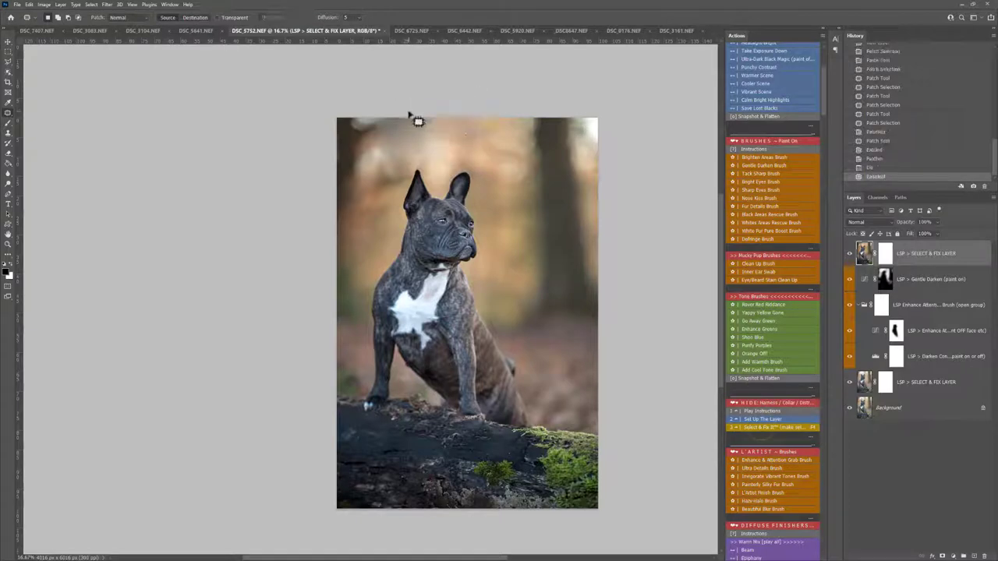
mouse_move(426, 117)
left_mouse_down()
mouse_move(441, 140)
mouse_move(404, 186)
mouse_move(383, 122)
left_mouse_up()
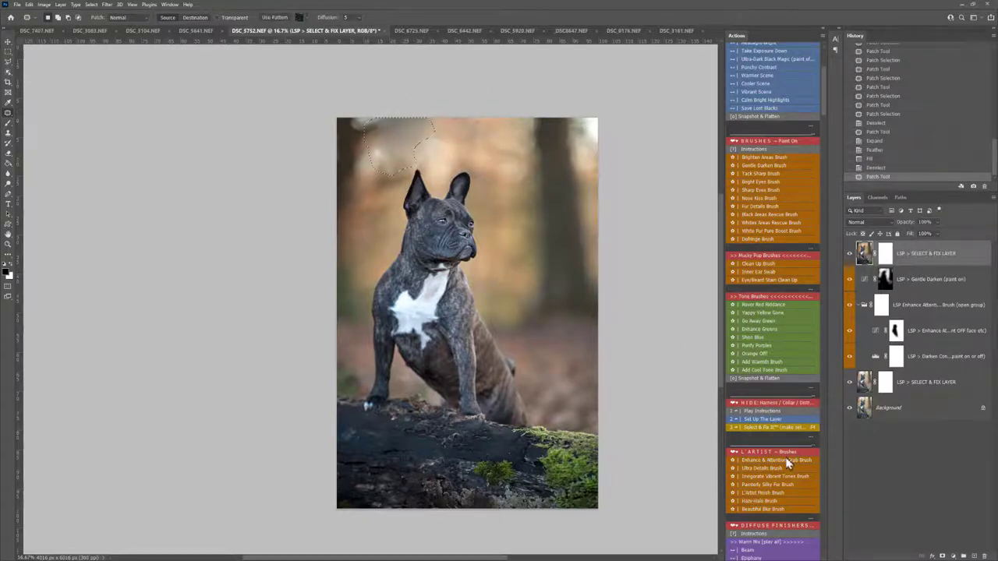
key("F4")
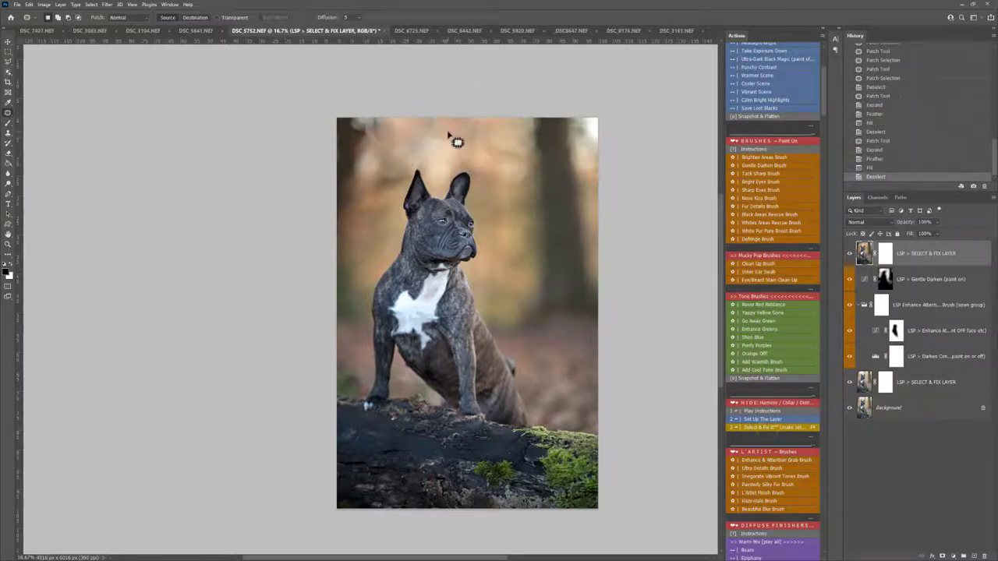
Outline the smaller bright spots left in the background above the ears and blend each away with the Select & Fix It action.
mouse_move(453, 135)
left_mouse_down()
mouse_move(434, 160)
mouse_move(421, 126)
left_mouse_up()
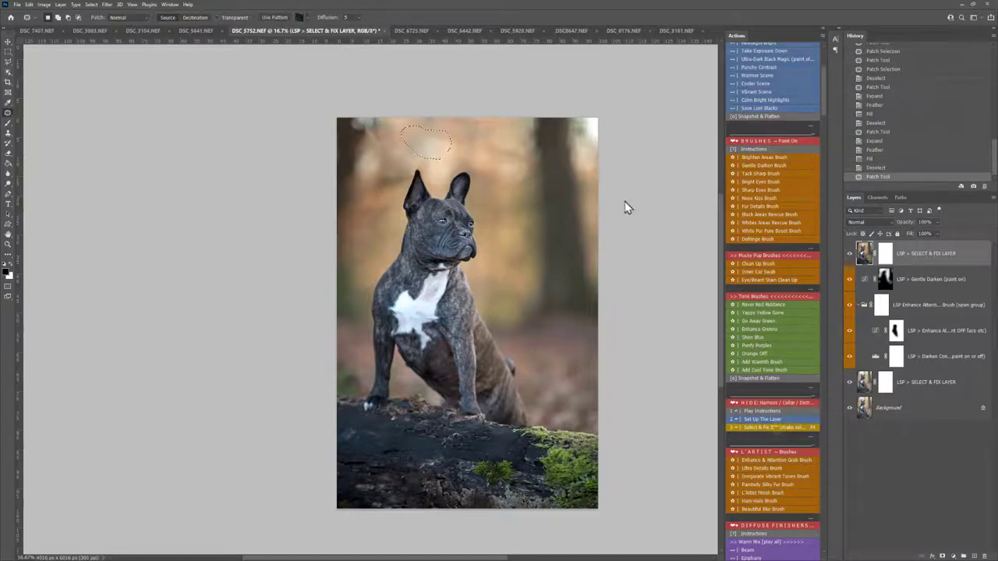
key("F4")
mouse_move(454, 147)
left_mouse_down()
mouse_move(419, 138)
mouse_move(450, 148)
left_mouse_up()
mouse_move(389, 156)
left_mouse_down()
mouse_move(365, 137)
mouse_move(385, 117)
mouse_move(382, 133)
left_mouse_up()
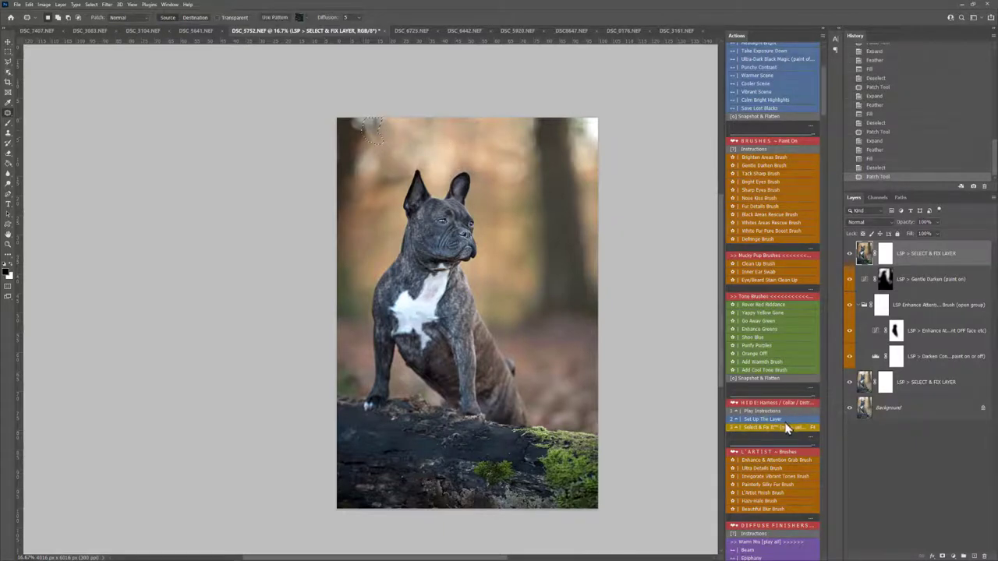
key("F4")
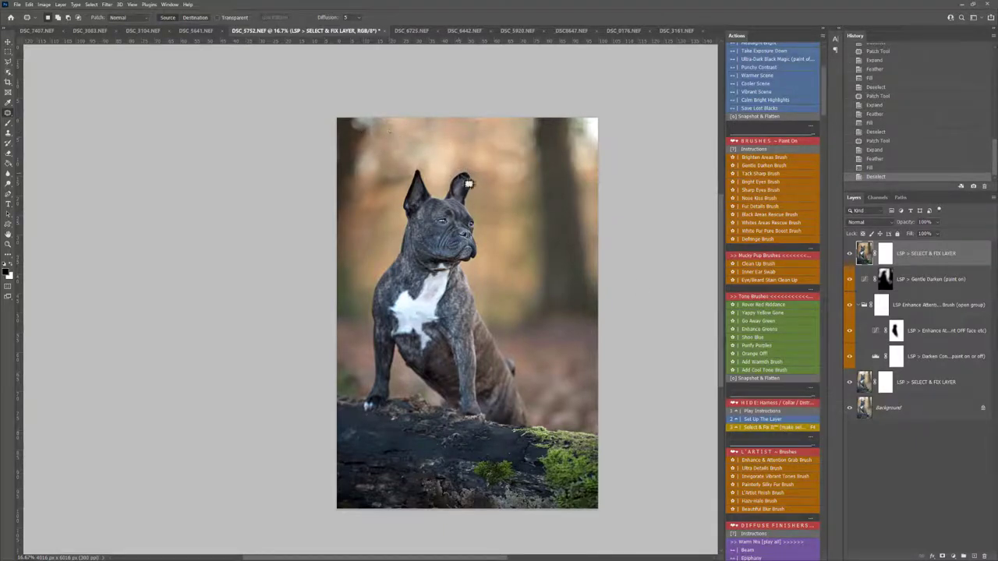
mouse_move(440, 136)
left_mouse_down()
mouse_move(426, 167)
mouse_move(437, 140)
left_mouse_up()
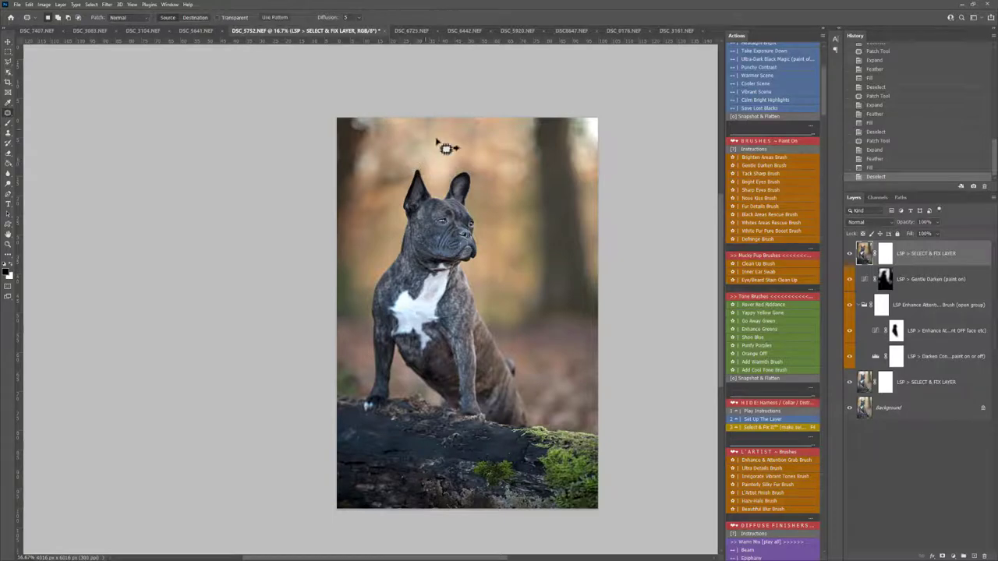
left_click(760, 428)
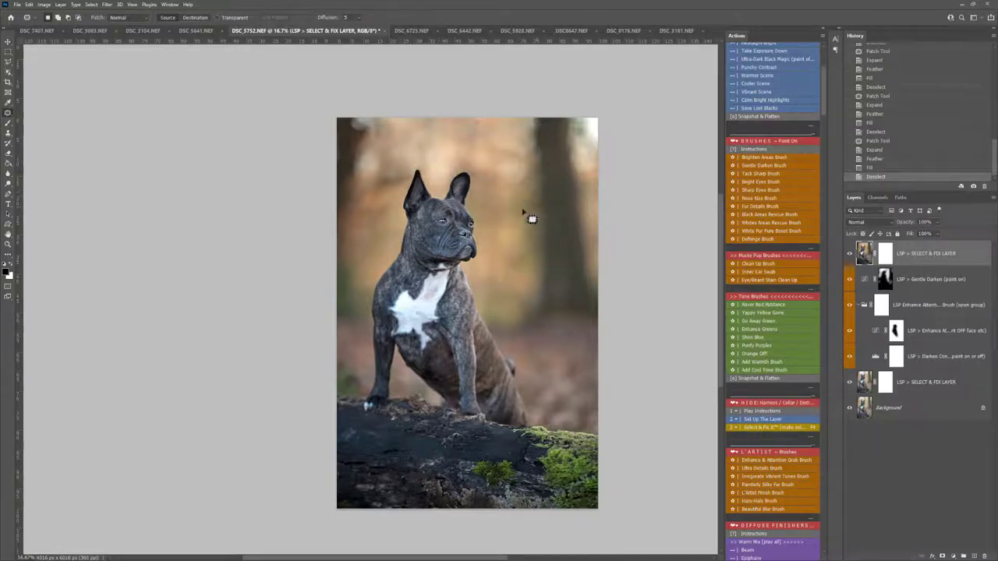
Toggle the upper Select & Fix layer's visibility to compare the background with and without the patched highlights.
left_click(851, 254)
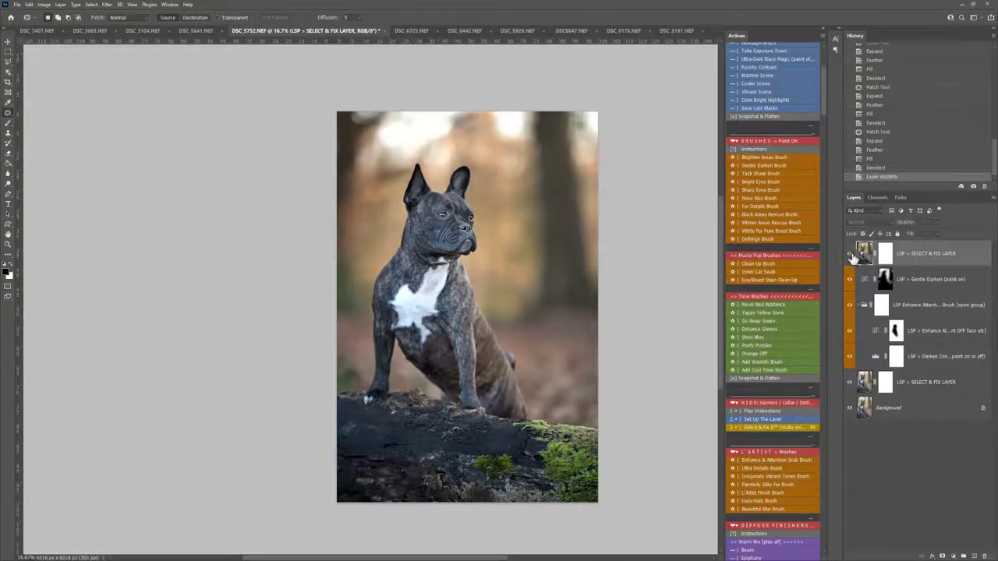
left_click(850, 254)
left_click(851, 254)
left_click(851, 254)
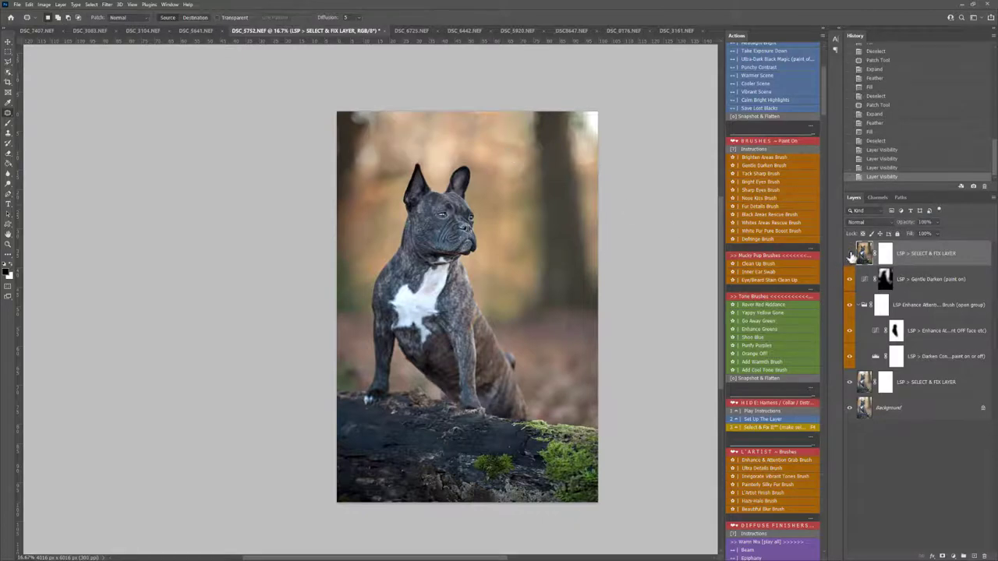
left_click(851, 254)
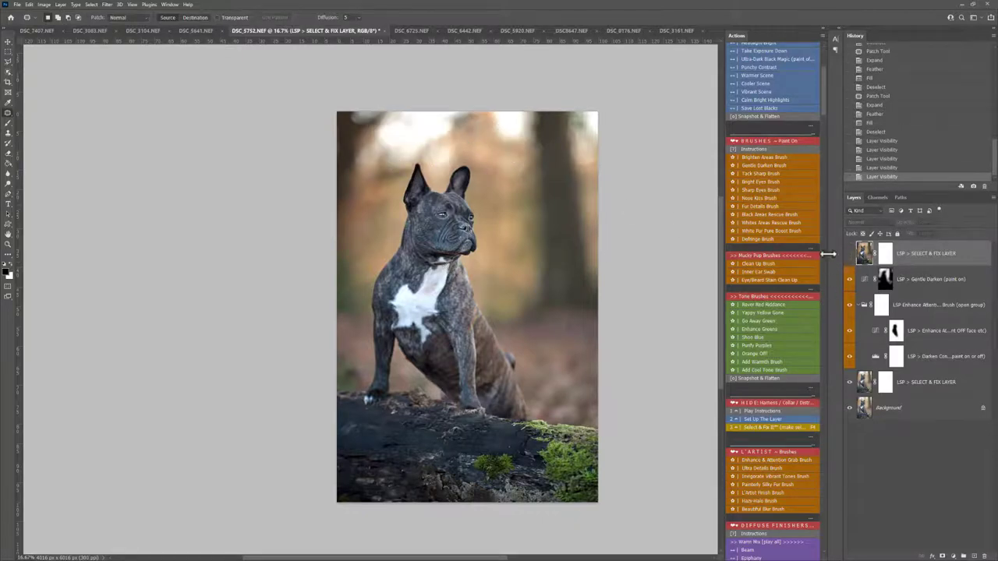
left_click(849, 255)
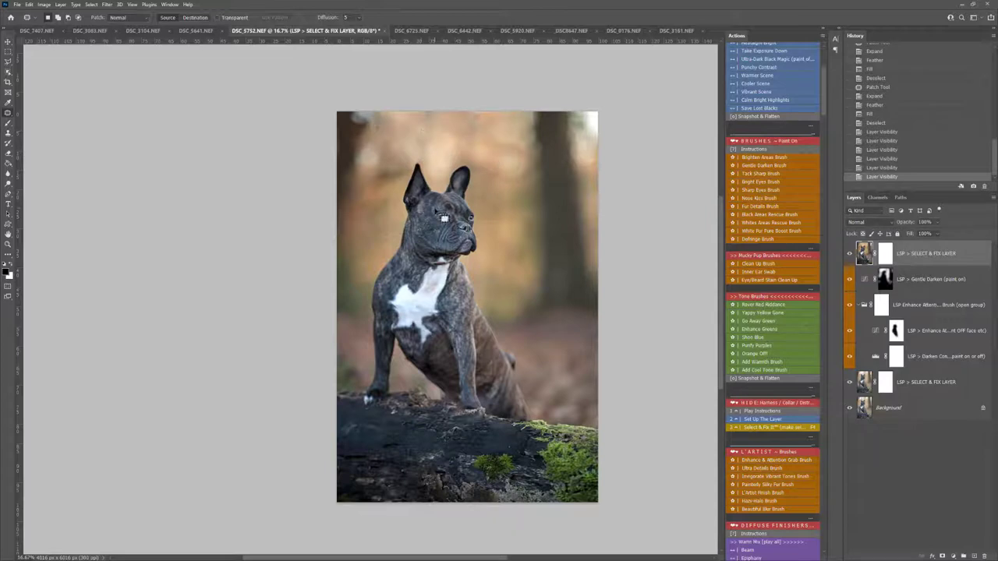
Run the Add Warmth Brush action and paint warmth over the dog's chest and body.
scroll(534, 201, "down", 3)
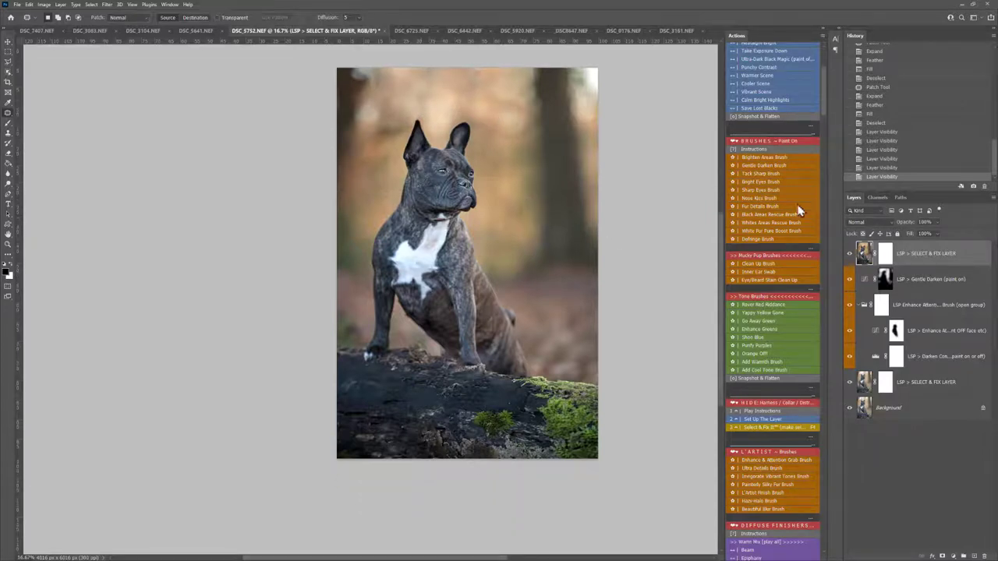
scroll(796, 209, "up", 3)
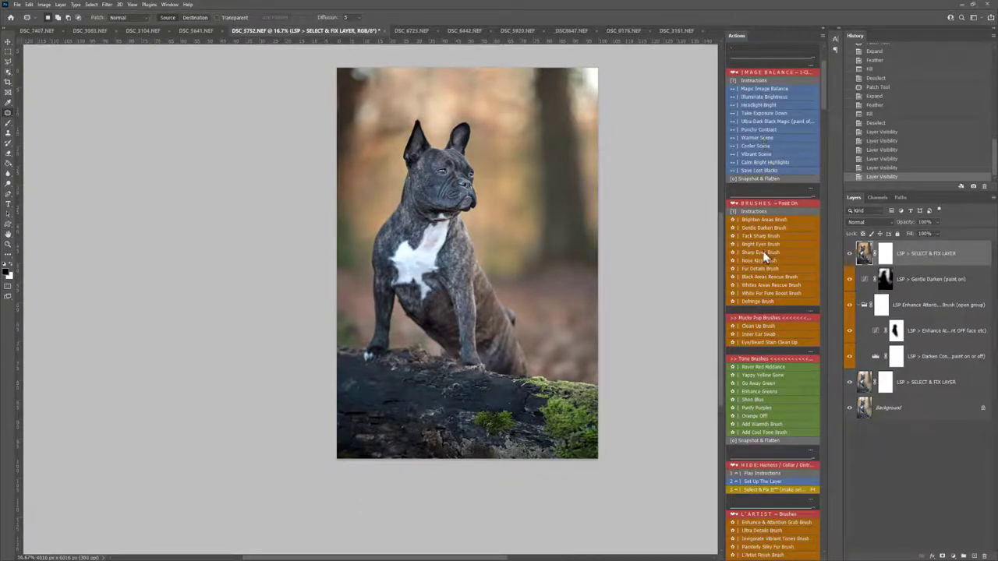
left_click(758, 427)
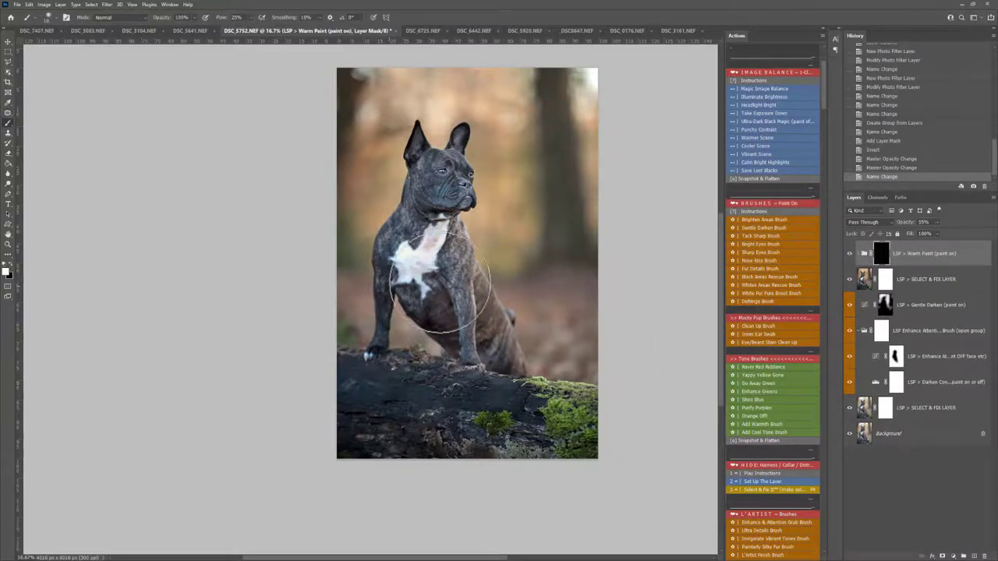
mouse_move(440, 285)
left_mouse_down()
mouse_move(476, 340)
mouse_move(414, 259)
mouse_move(446, 196)
mouse_move(442, 175)
mouse_move(391, 257)
mouse_move(396, 298)
mouse_move(386, 314)
mouse_move(412, 273)
mouse_move(432, 269)
mouse_move(458, 313)
mouse_move(421, 276)
mouse_move(390, 311)
mouse_move(398, 244)
mouse_move(416, 230)
mouse_move(434, 175)
mouse_move(447, 177)
mouse_move(427, 161)
mouse_move(462, 377)
mouse_move(457, 294)
mouse_move(492, 379)
mouse_move(465, 303)
mouse_move(448, 298)
mouse_move(486, 263)
left_mouse_up()
After checking the finisher layers in DSC_5641.NEF, run Evening on DSC_5752.NEF at 21% opacity and mask it off the dog and surroundings.
scroll(772, 380, "down", 5)
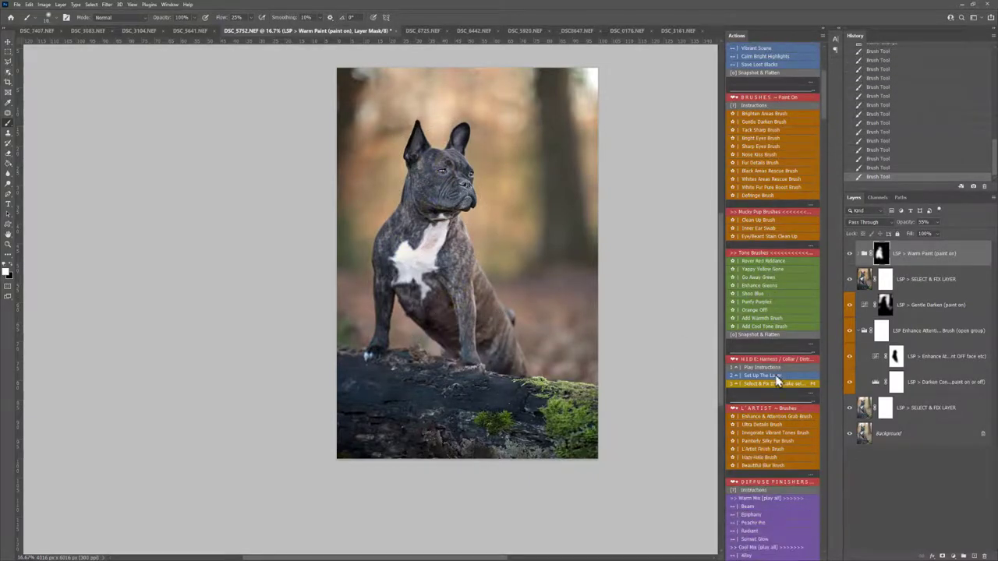
scroll(777, 379, "down", 8)
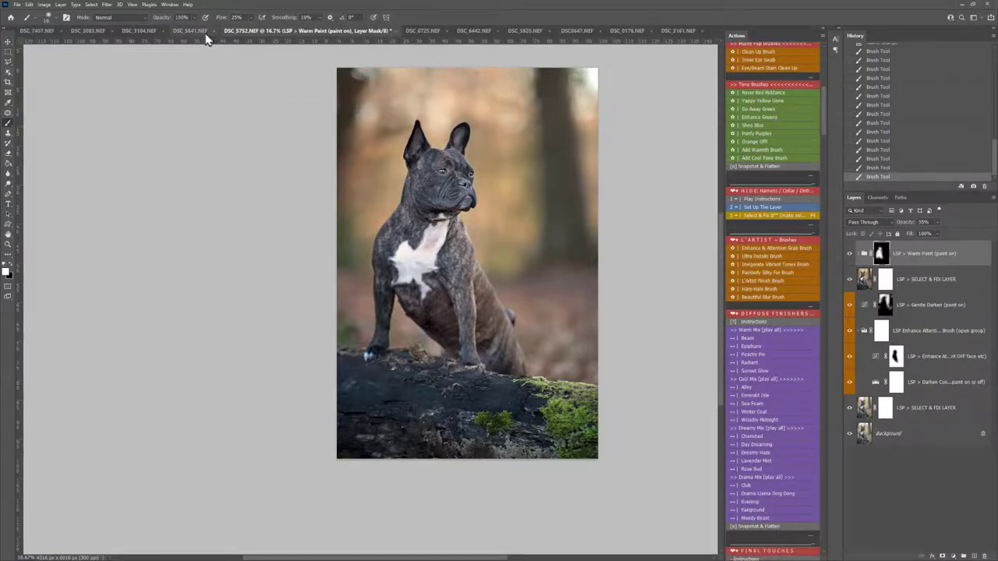
left_click(207, 37)
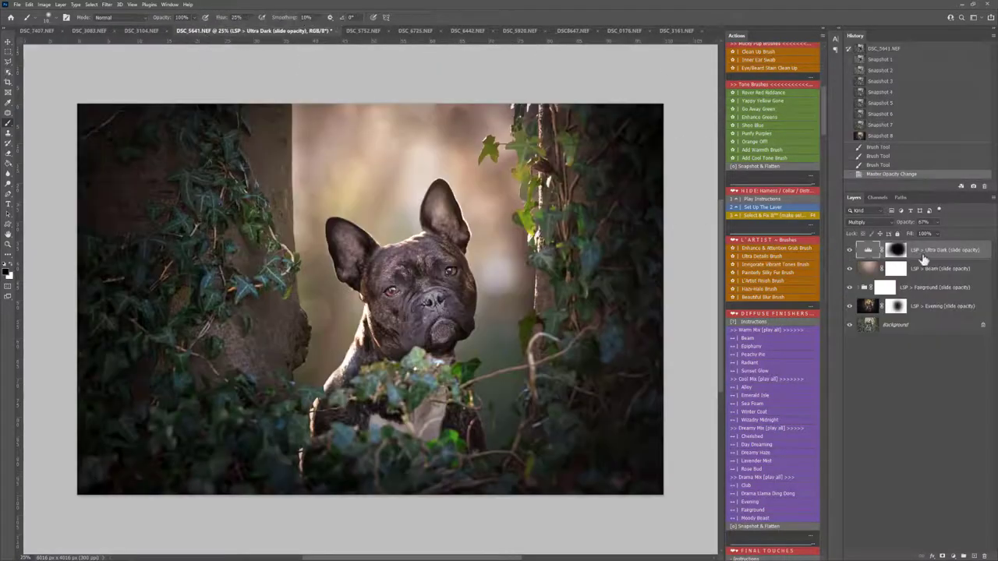
left_click(361, 31)
scroll(760, 407, "down", 2)
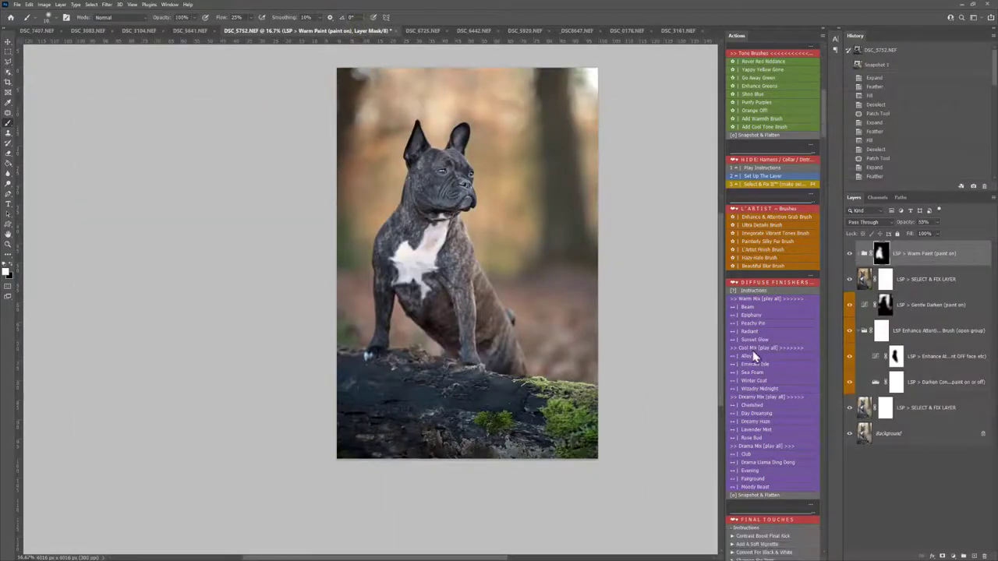
left_click(755, 474)
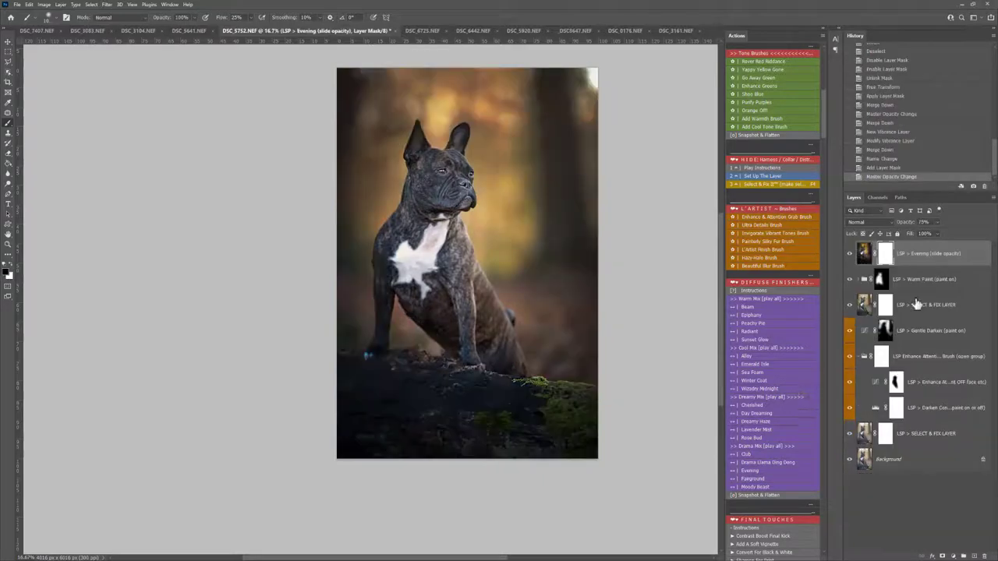
left_click(937, 222)
left_click_drag(918, 238, 919, 233)
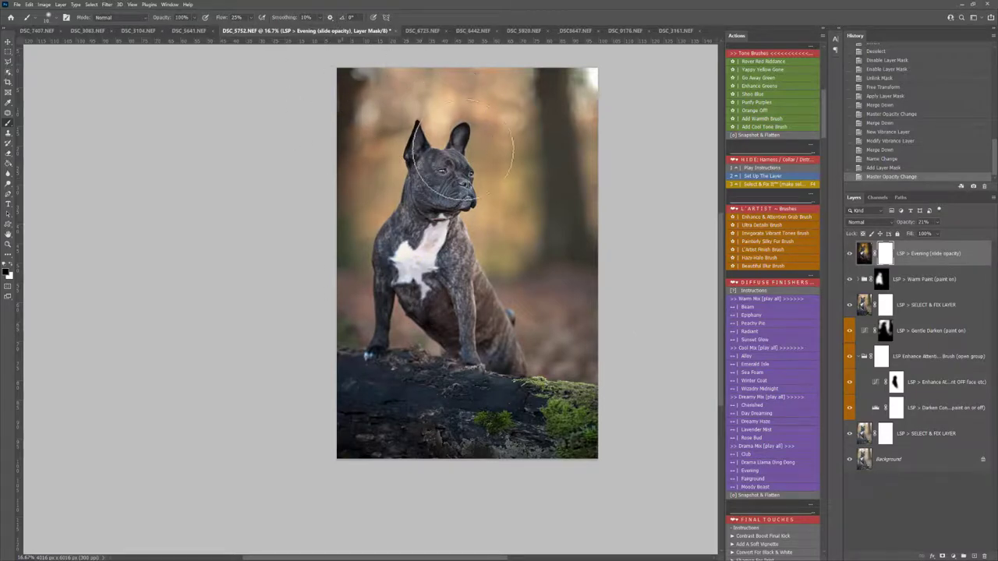
mouse_move(492, 248)
left_mouse_down()
mouse_move(535, 156)
mouse_move(460, 359)
left_mouse_up()
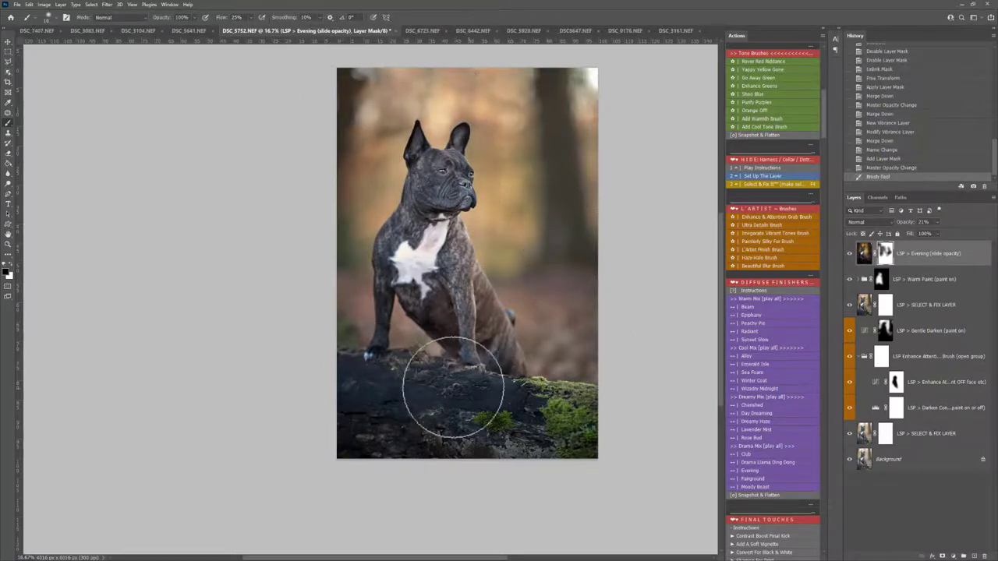
Recheck the layer list in DSC_5641.NEF, then run the Fairground finisher on DSC_5752.NEF and lower its opacity to about 29%.
left_click(191, 30)
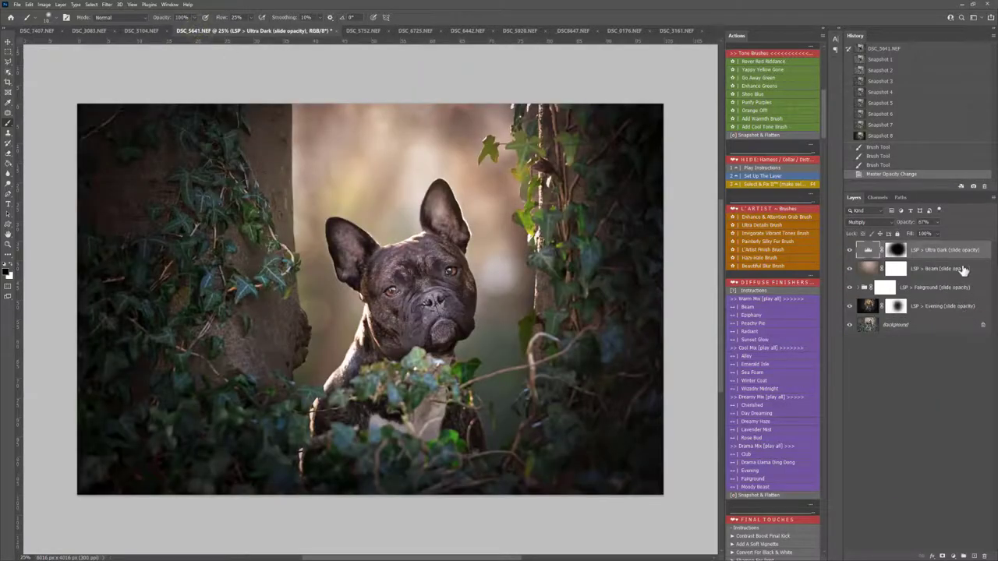
left_click(365, 31)
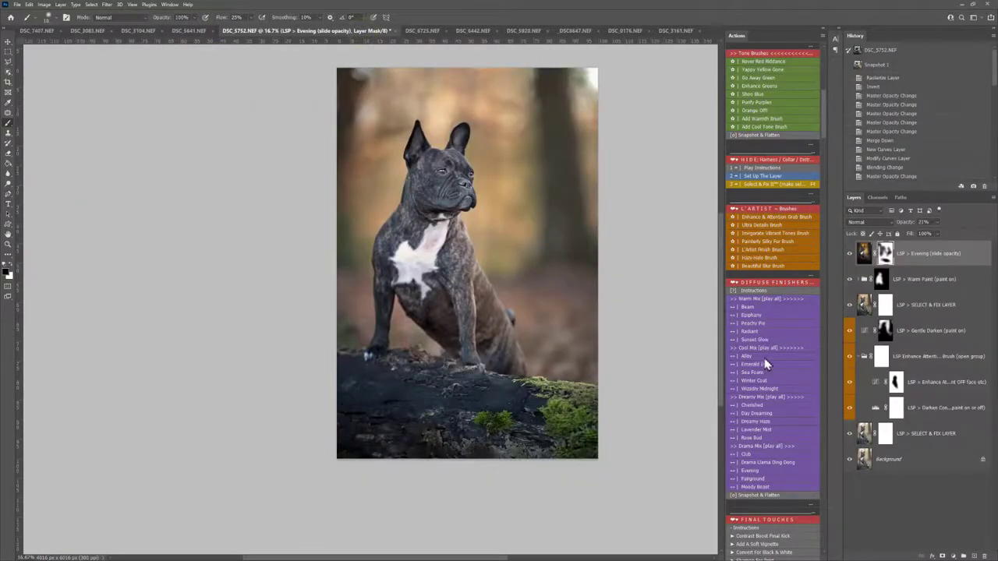
left_click(761, 480)
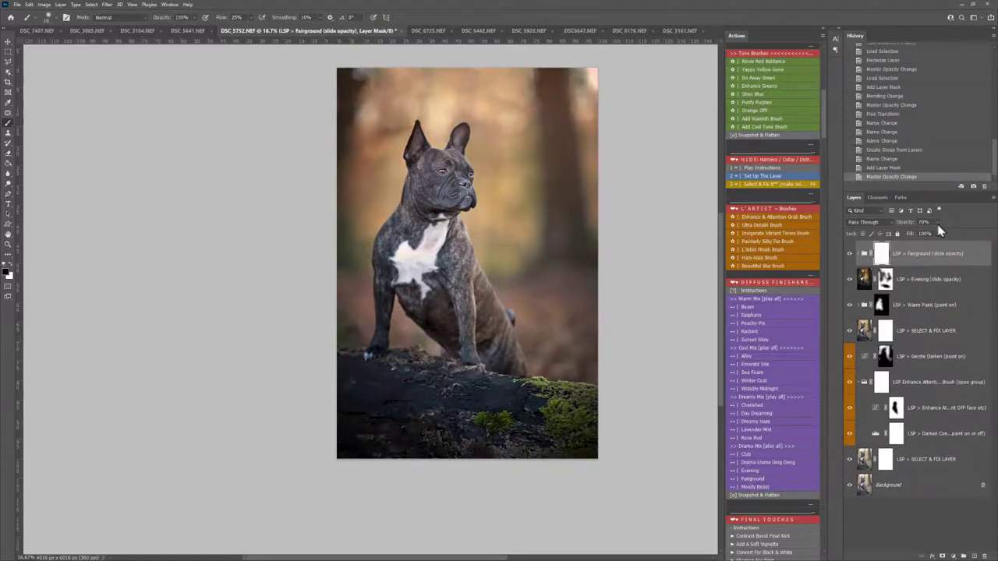
left_click_drag(940, 237, 925, 240)
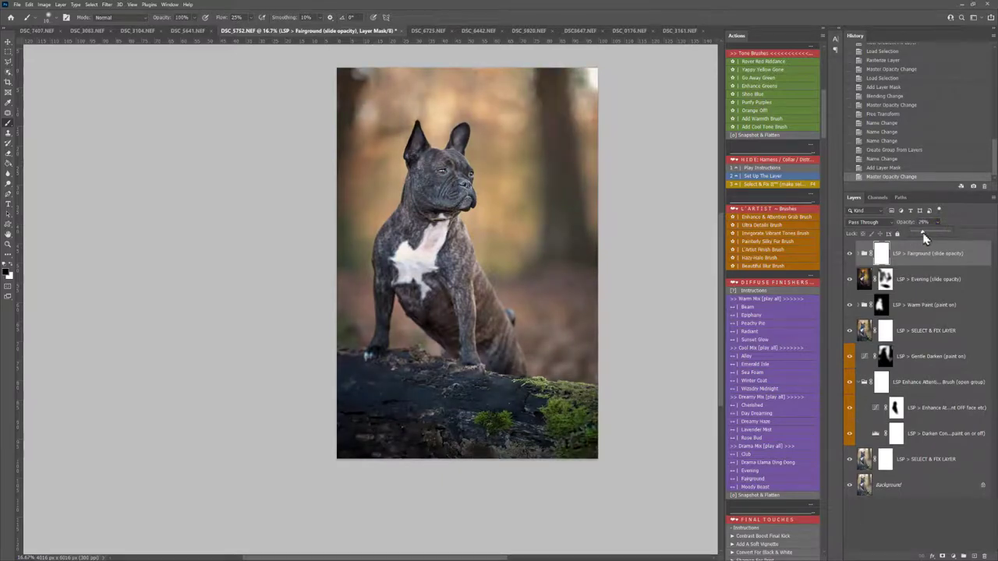
Run the Beam finisher, set its layer opacity to 39% and change its blend mode to Multiply.
left_click(751, 307)
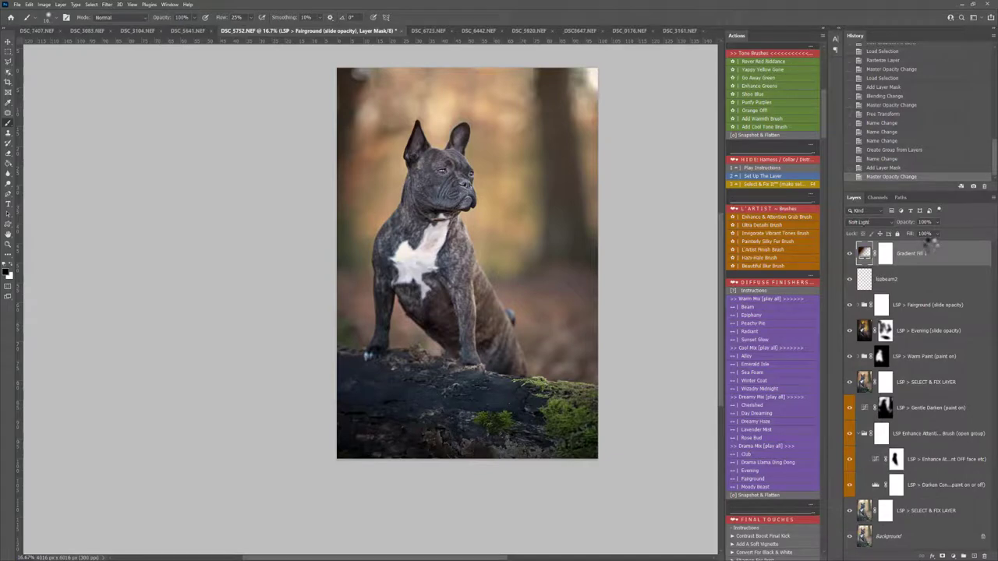
left_click_drag(938, 227, 920, 236)
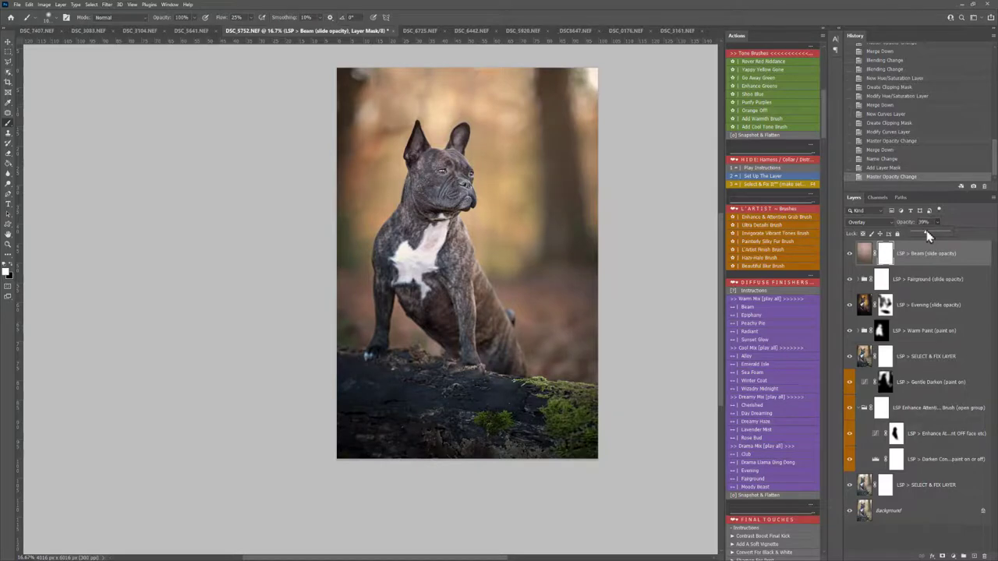
left_click(933, 260)
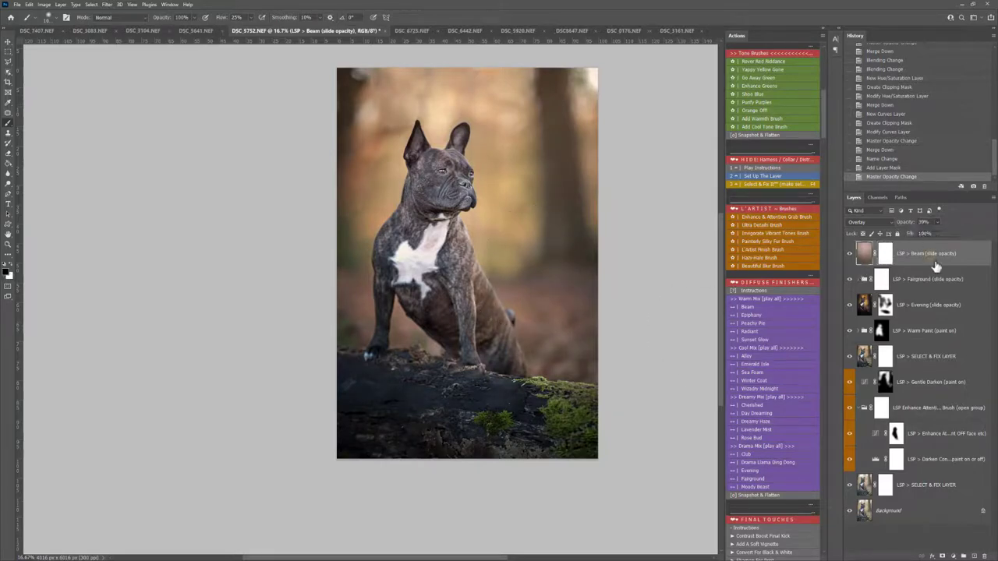
scroll(776, 343, "up", 5)
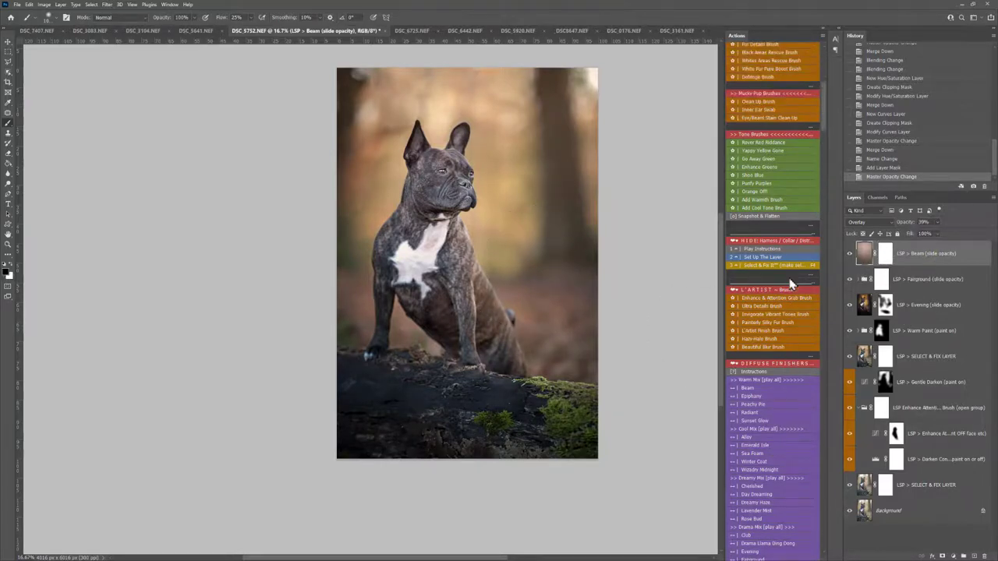
scroll(791, 261, "up", 5)
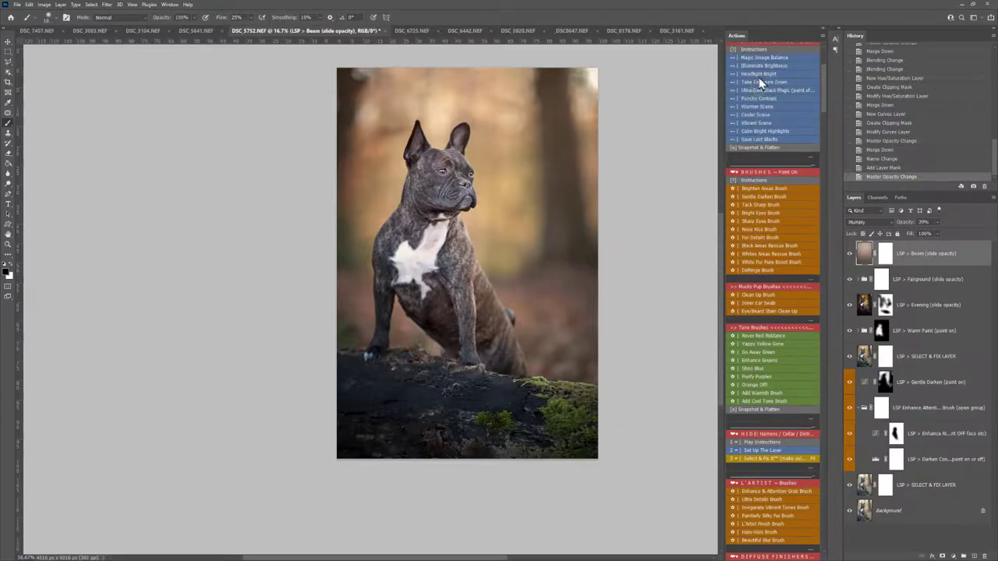
Run the Ultra-Dark Black Magic action, mask it off the dog and upper background with a larger brush, and set its opacity to 11%.
left_click(757, 89)
scroll(768, 109, "up", 1)
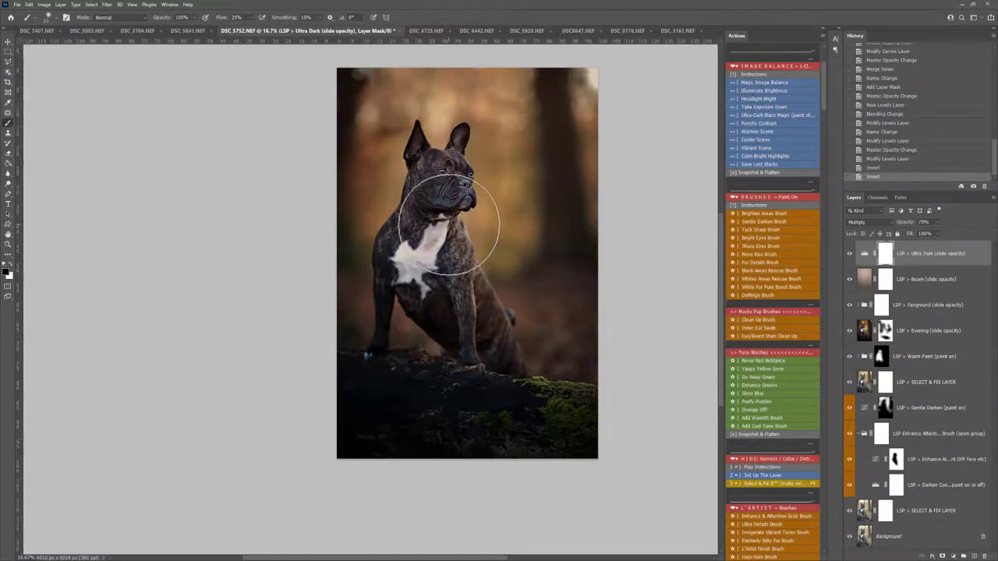
key("bracketright")
key("bracketright")
key("bracketright")
key("bracketright")
key("bracketright")
key("bracketright")
key("bracketright")
key("bracketright")
key("bracketright")
key("bracketright")
mouse_move(417, 236)
left_mouse_down()
mouse_move(453, 162)
mouse_move(434, 89)
mouse_move(383, 45)
mouse_move(382, 15)
mouse_move(499, 230)
mouse_move(553, 179)
mouse_move(445, 278)
mouse_move(459, 311)
mouse_move(367, 55)
mouse_move(538, 48)
mouse_move(546, 62)
left_mouse_up()
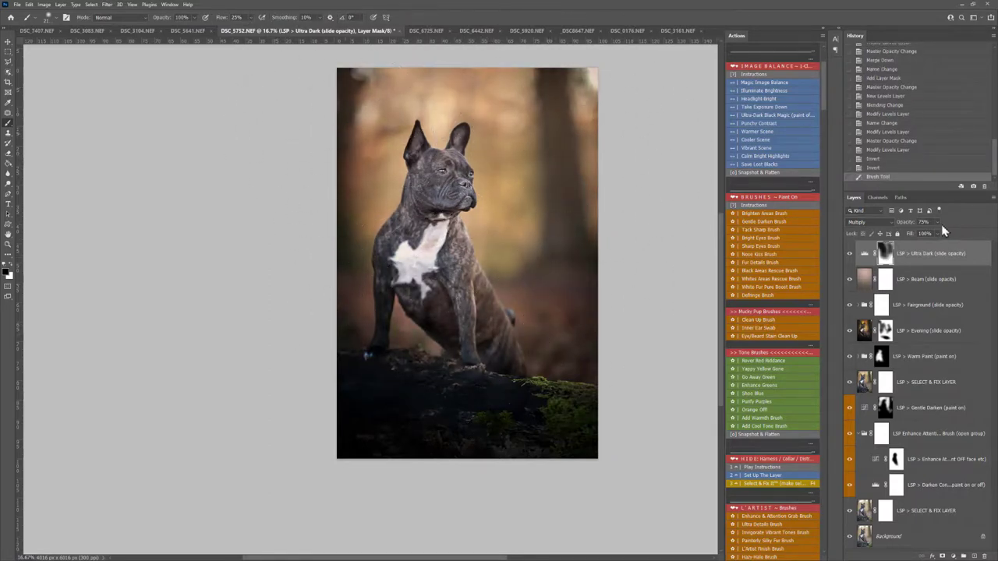
left_click_drag(938, 237, 916, 237)
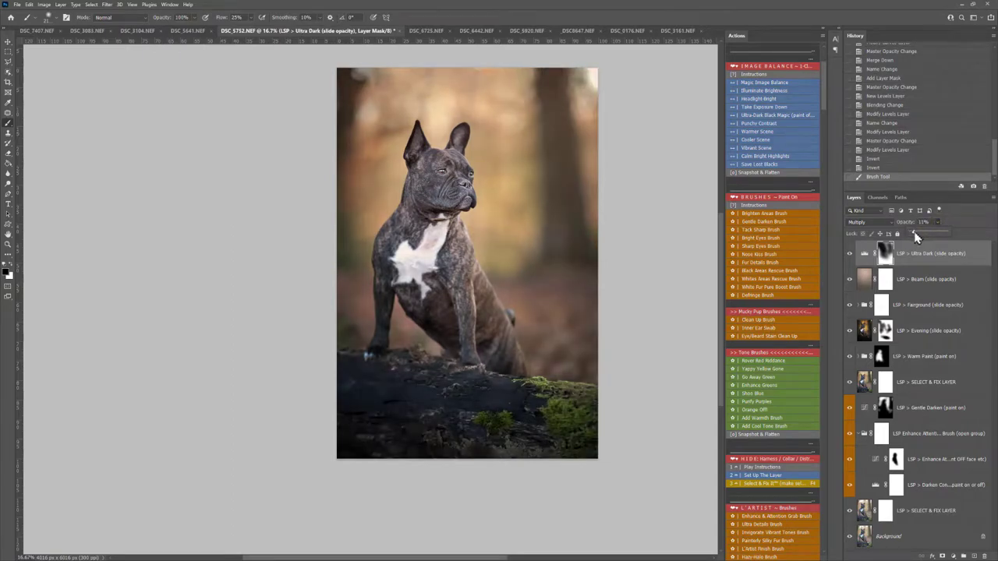
Run Snapshot & Flatten, compare the original photo with the saved history snapshots, and return to the newest layered snapshot.
left_click(774, 175)
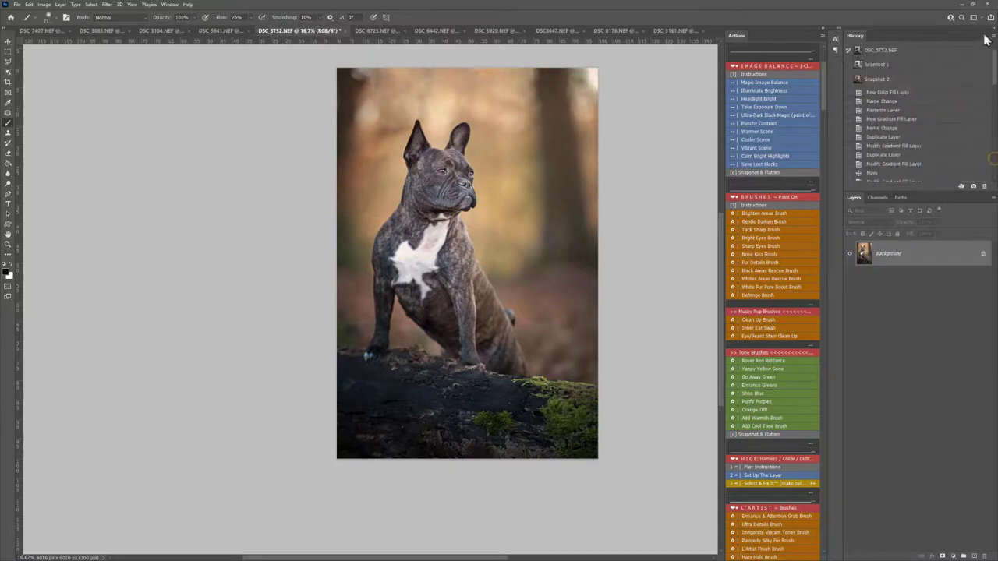
left_click(885, 65)
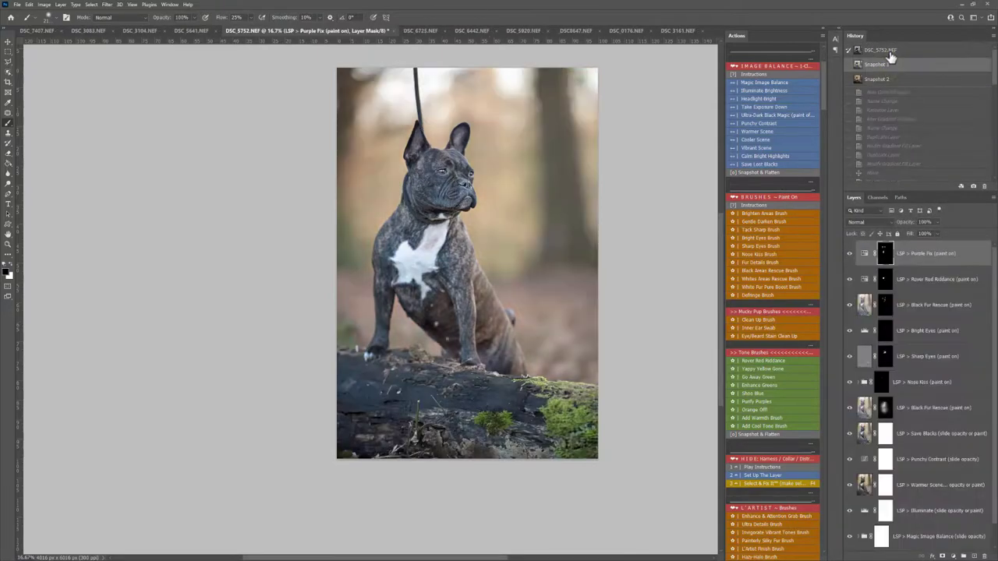
left_click(890, 52)
left_click(882, 80)
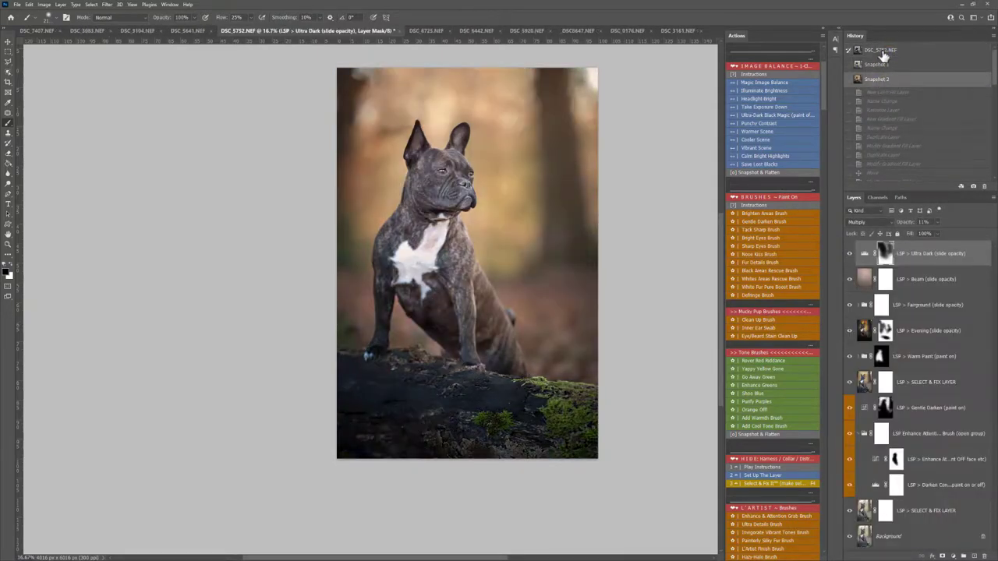
left_click(883, 51)
left_click(880, 80)
left_click(885, 53)
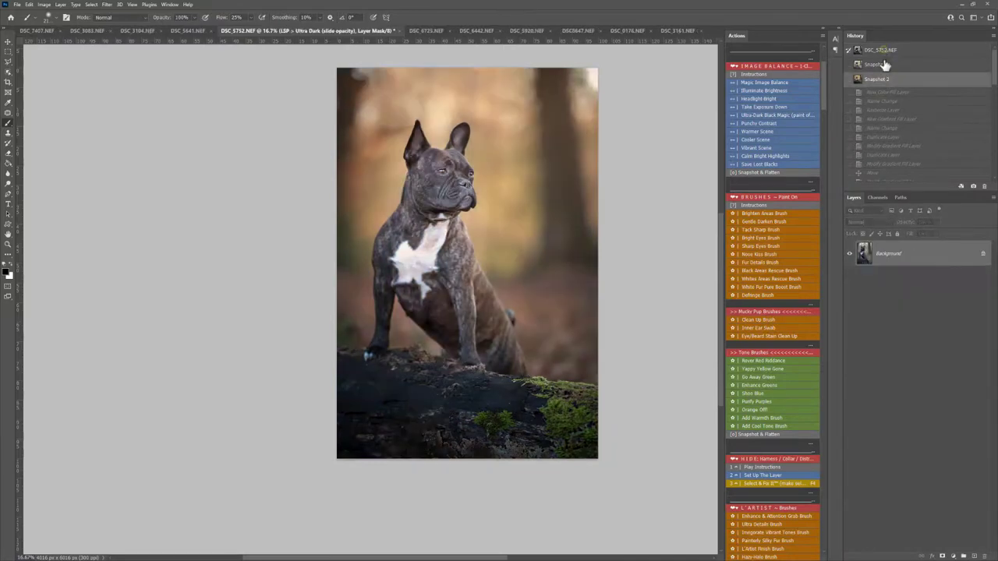
left_click(881, 80)
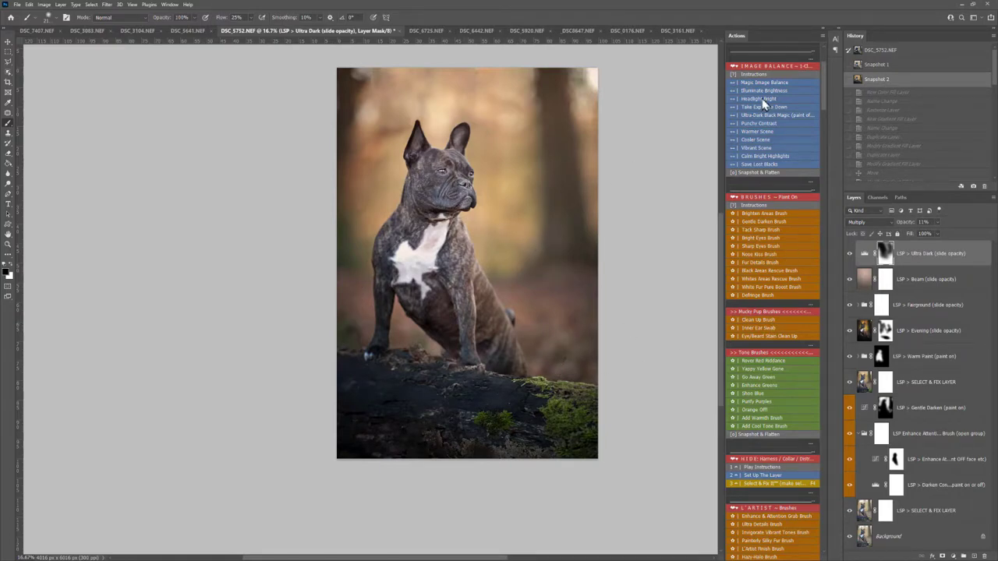
scroll(772, 337, "down", 3)
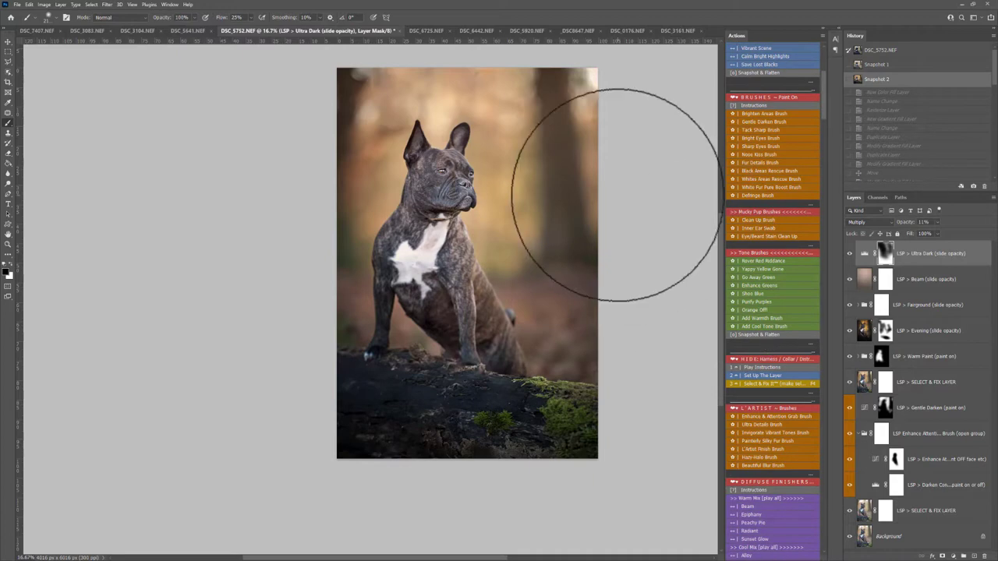